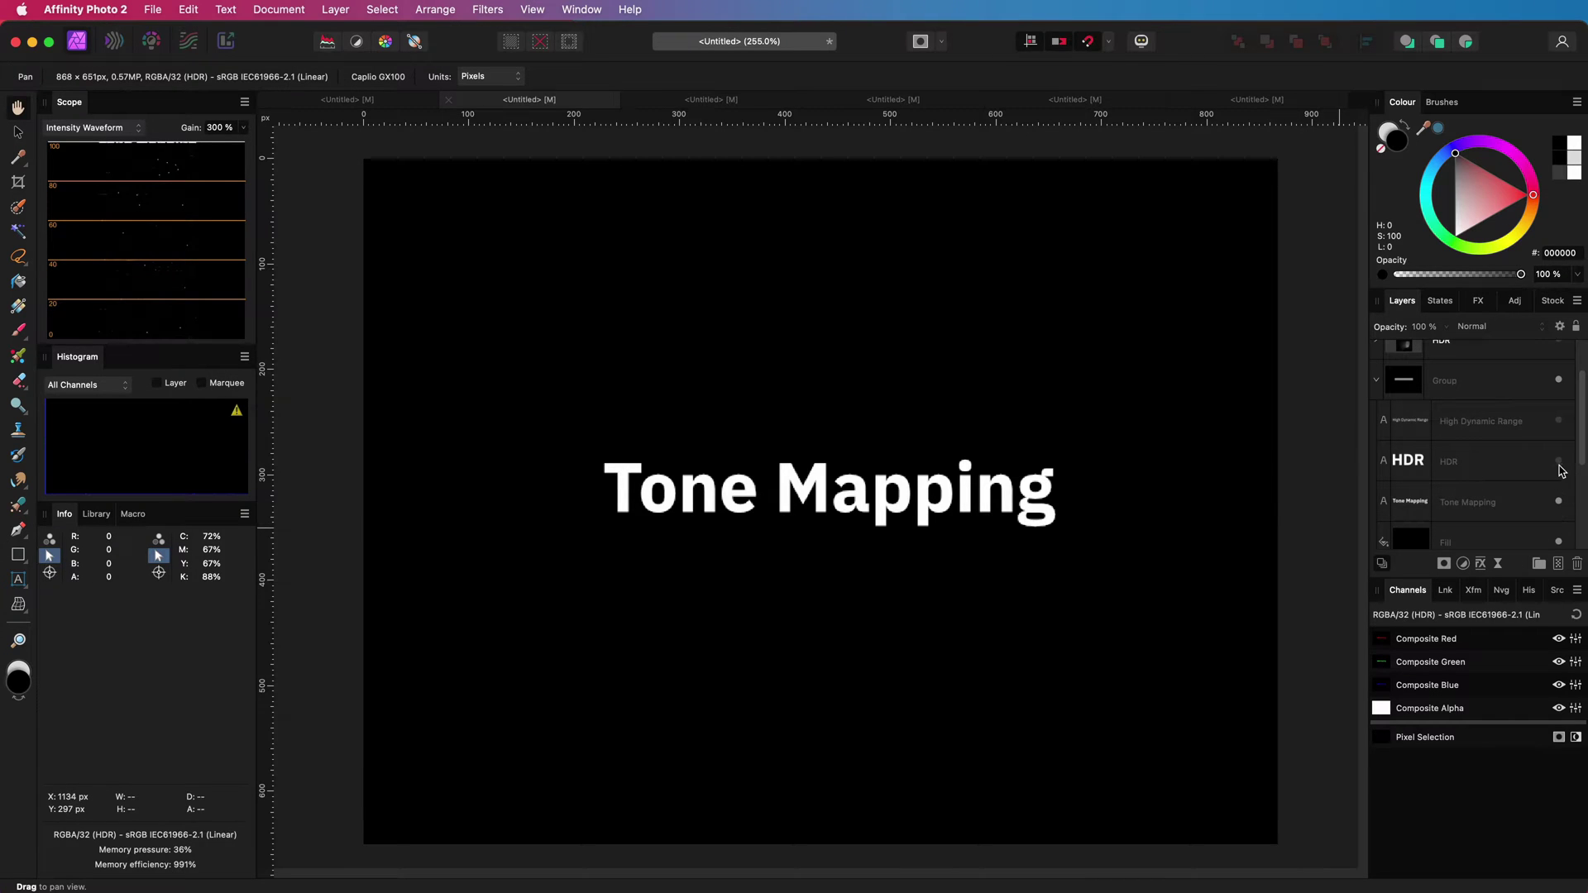
- Hide the Tone Mapping text and show the HDR title, High Dynamic Range subtitle and merged cave-exposure diagram
left_click(1558, 503)
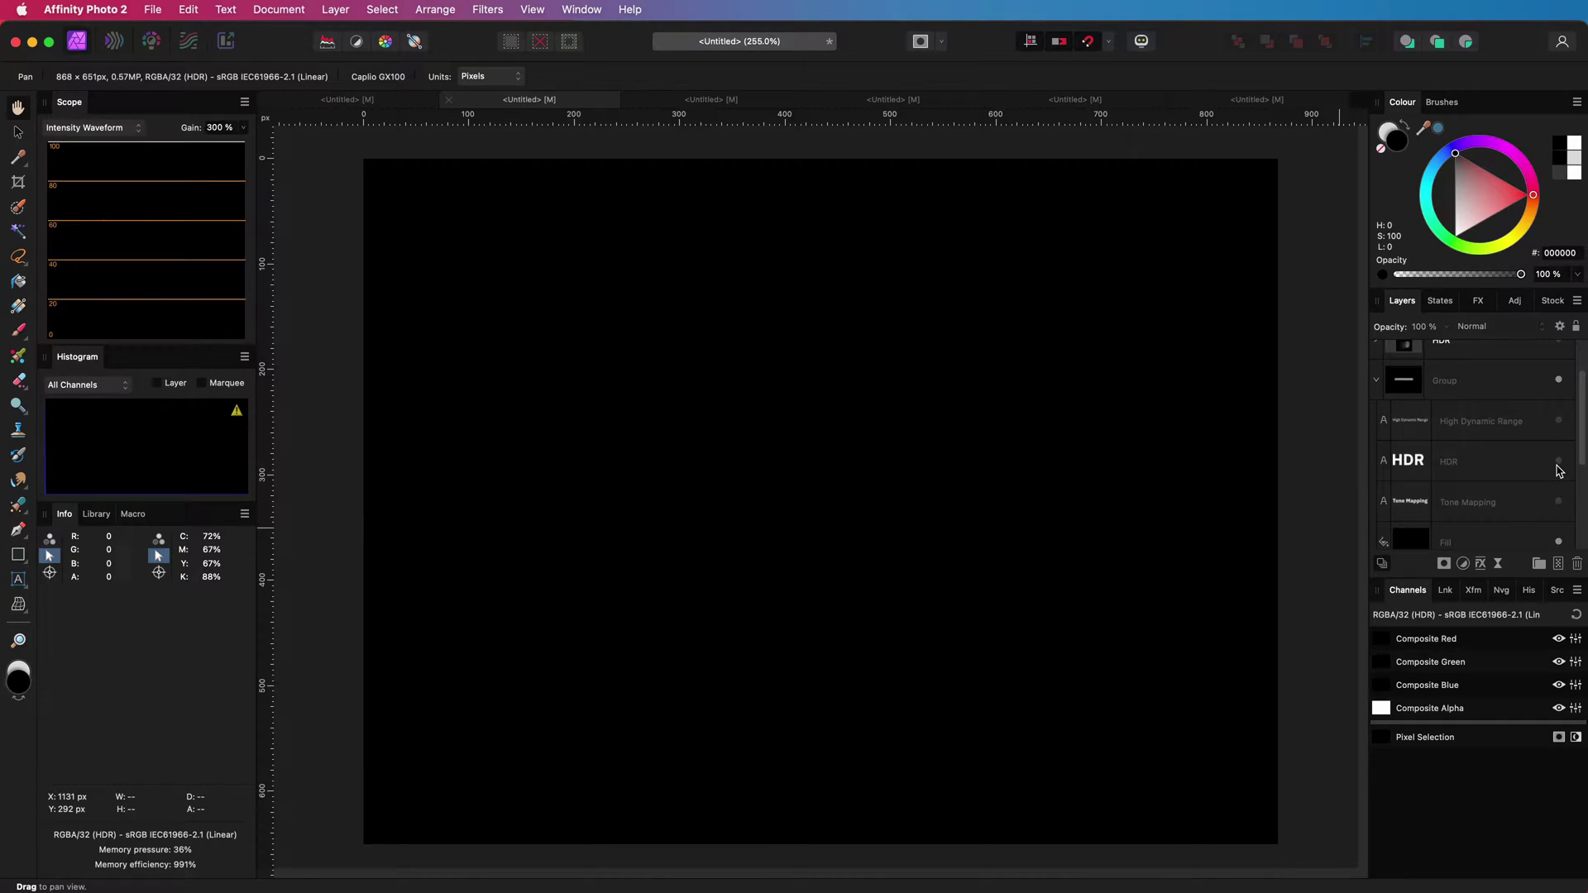
left_click(1559, 466)
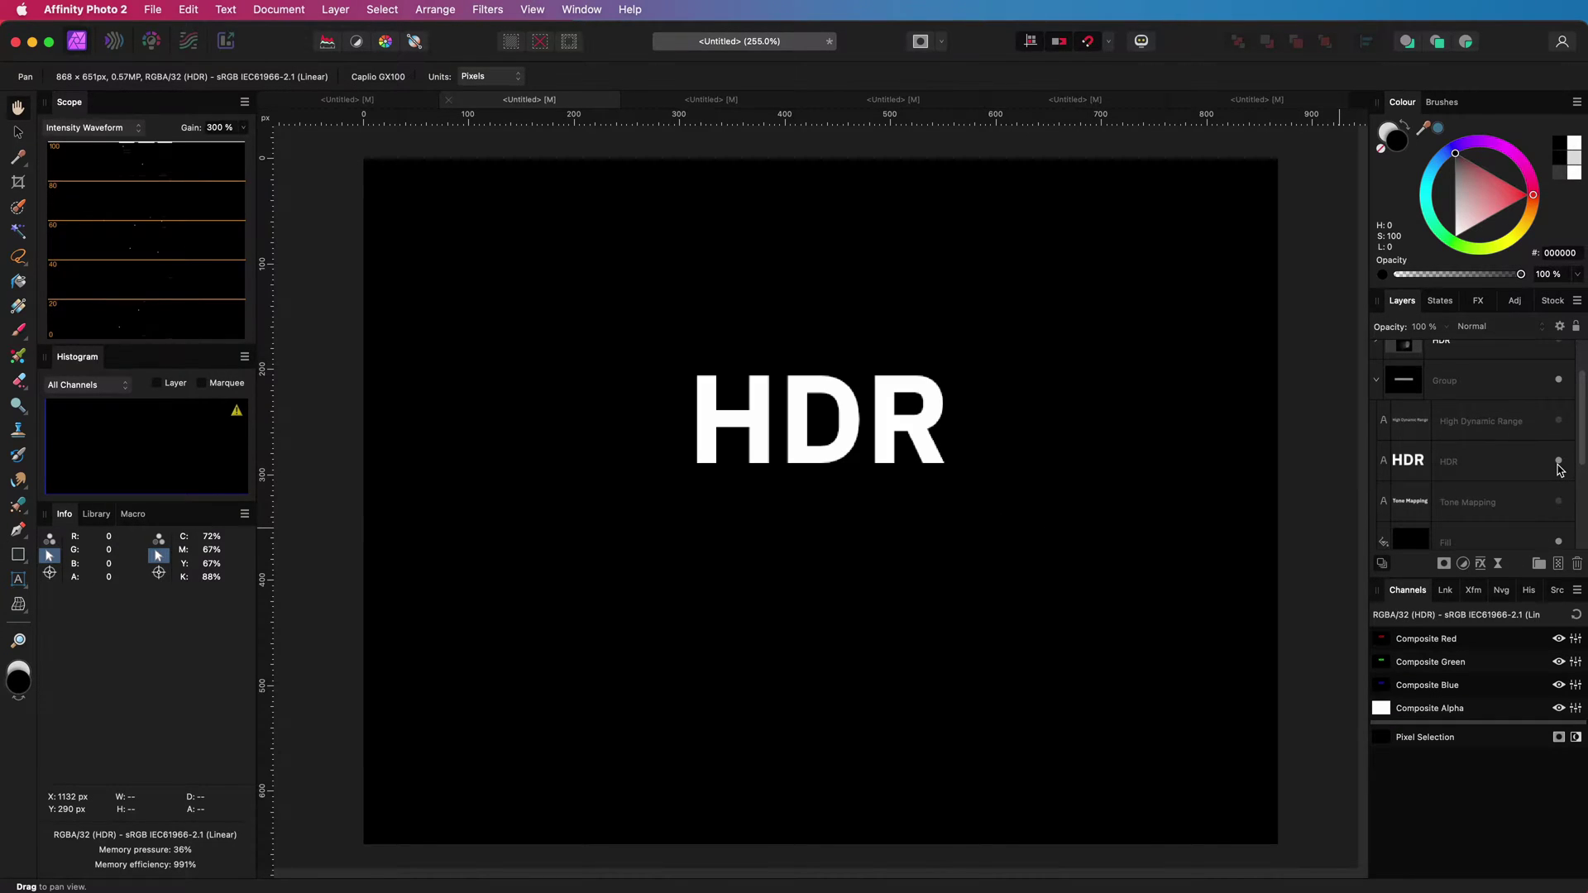
left_click(1559, 422)
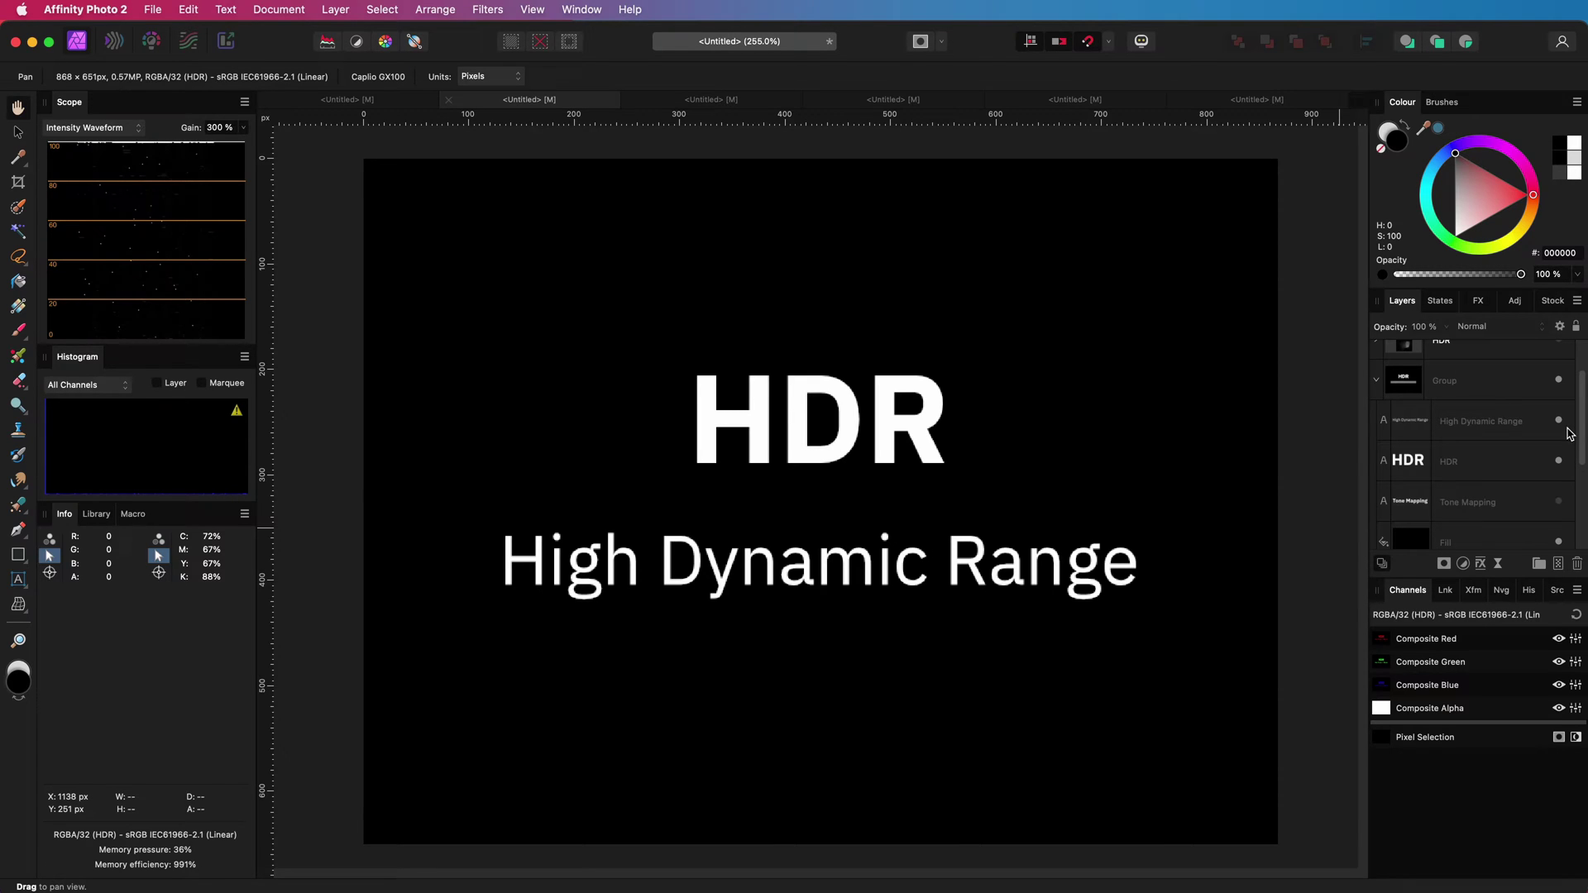
scroll(1471, 430, "up", 2)
left_click(1558, 403)
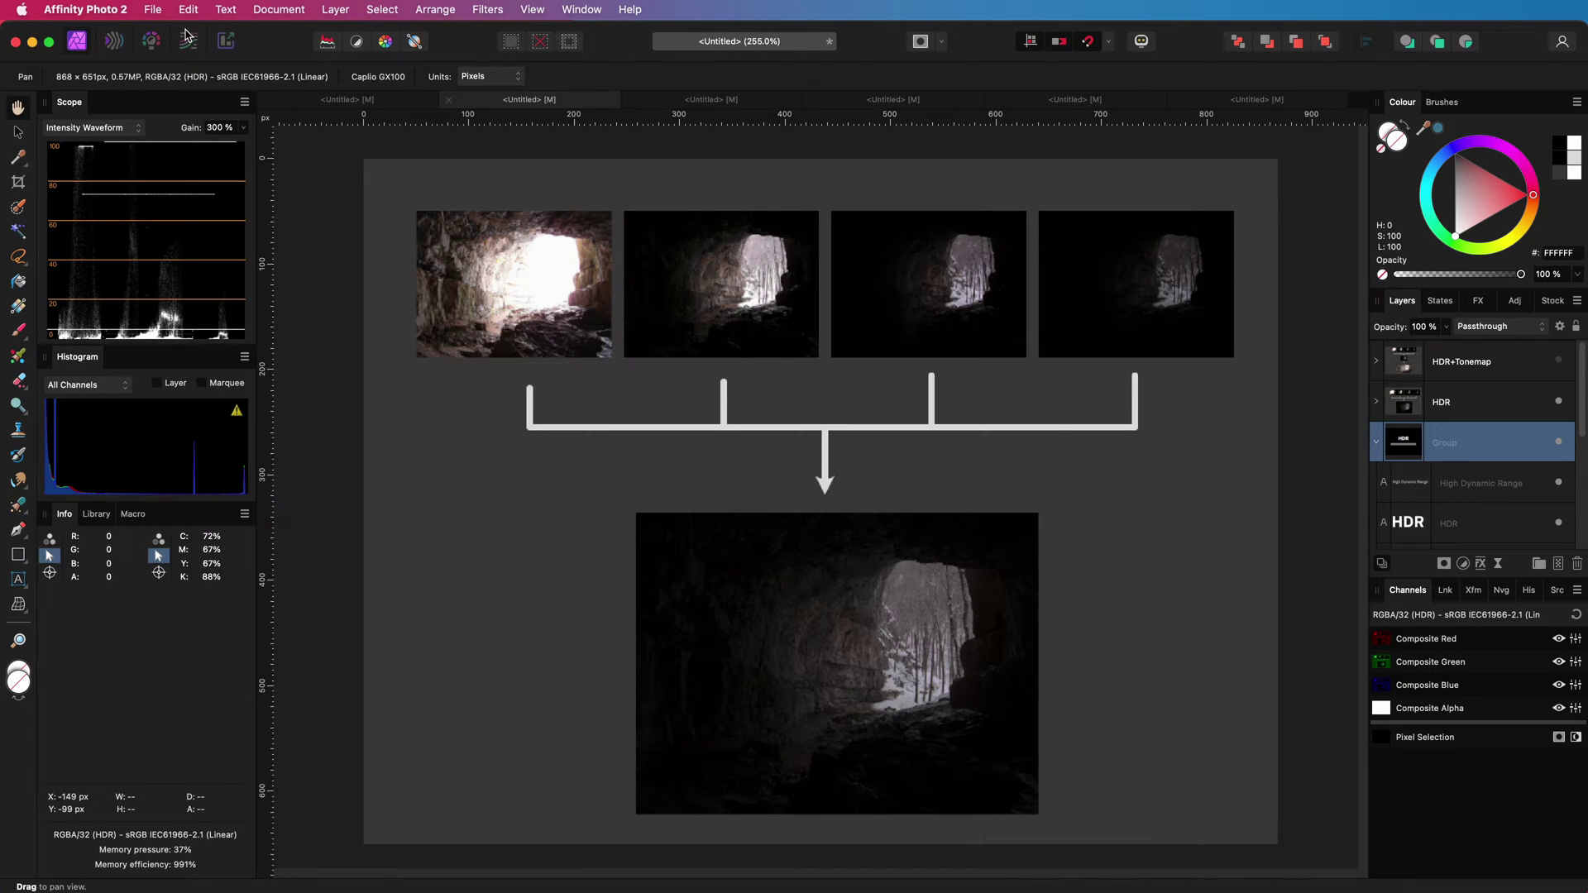
left_click(153, 10)
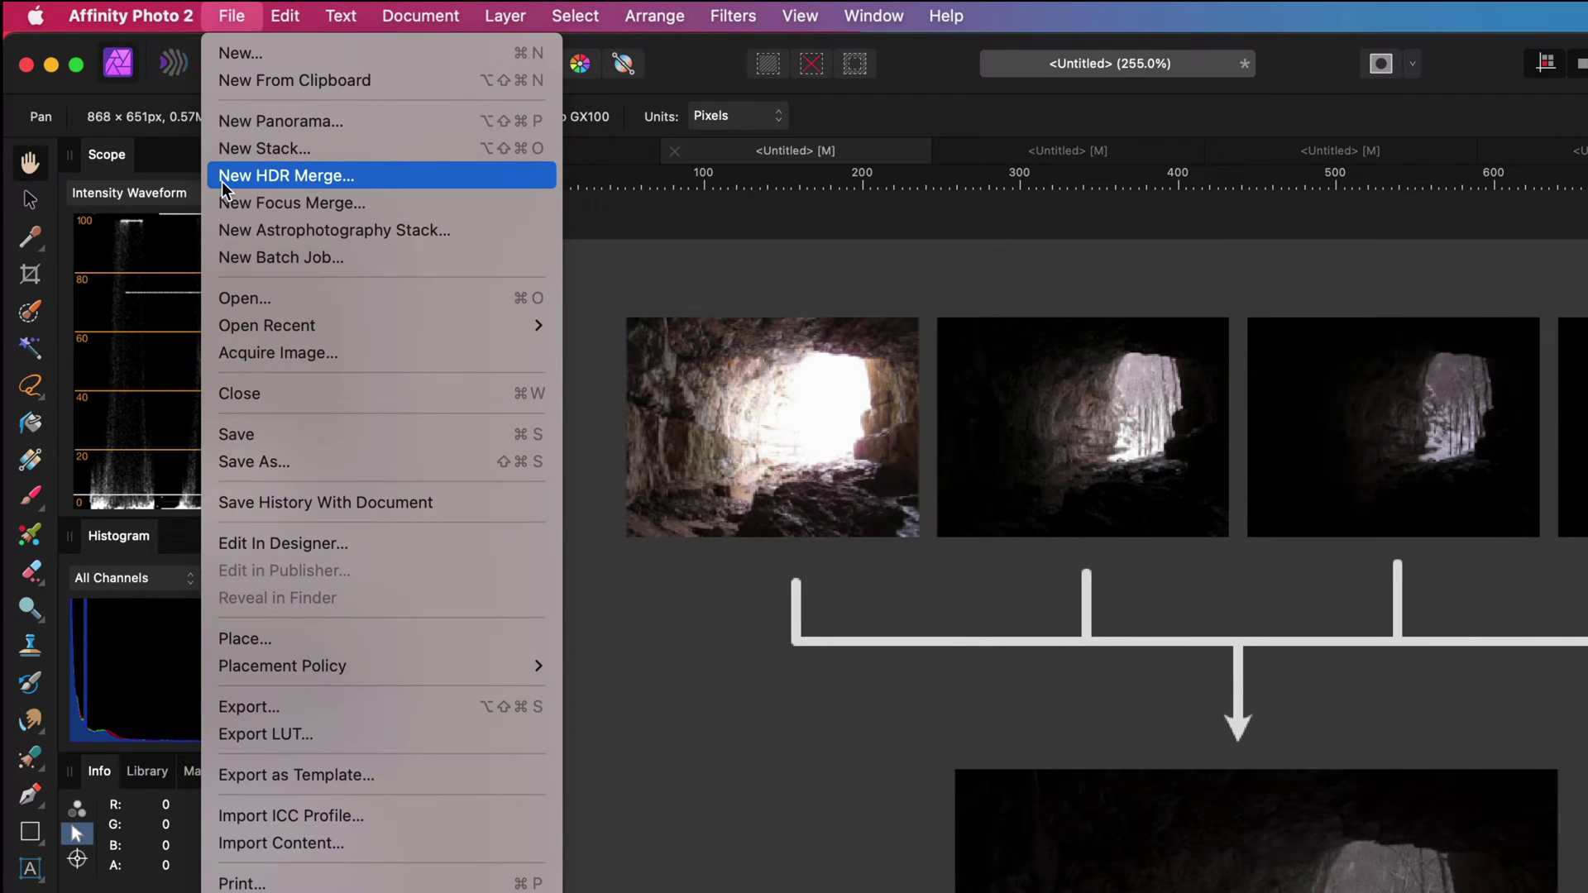
left_click(222, 181)
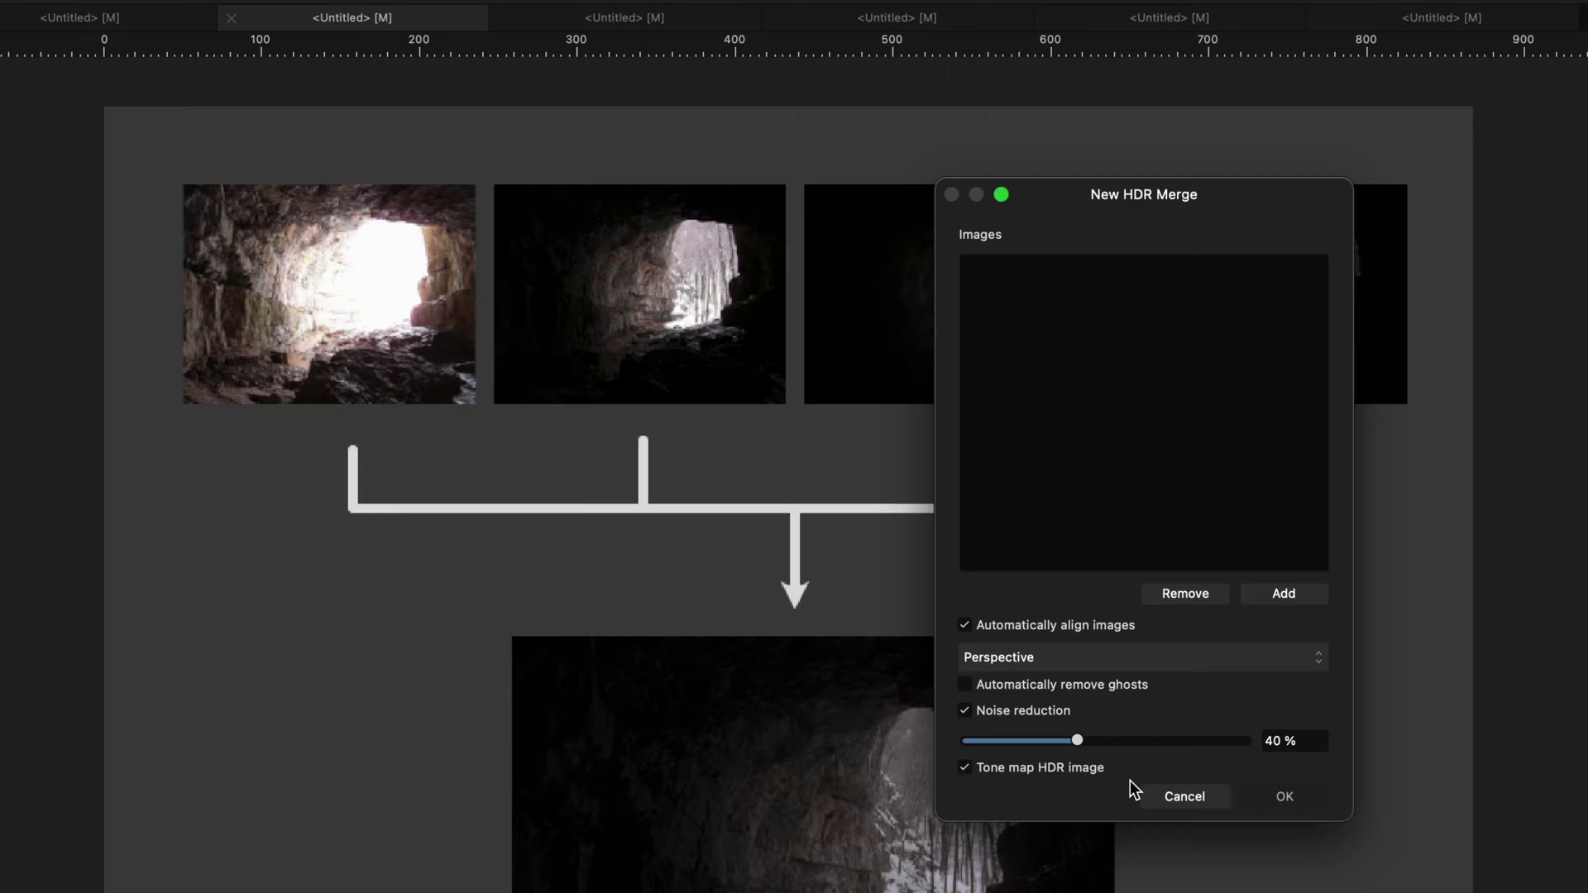
left_click(1184, 796)
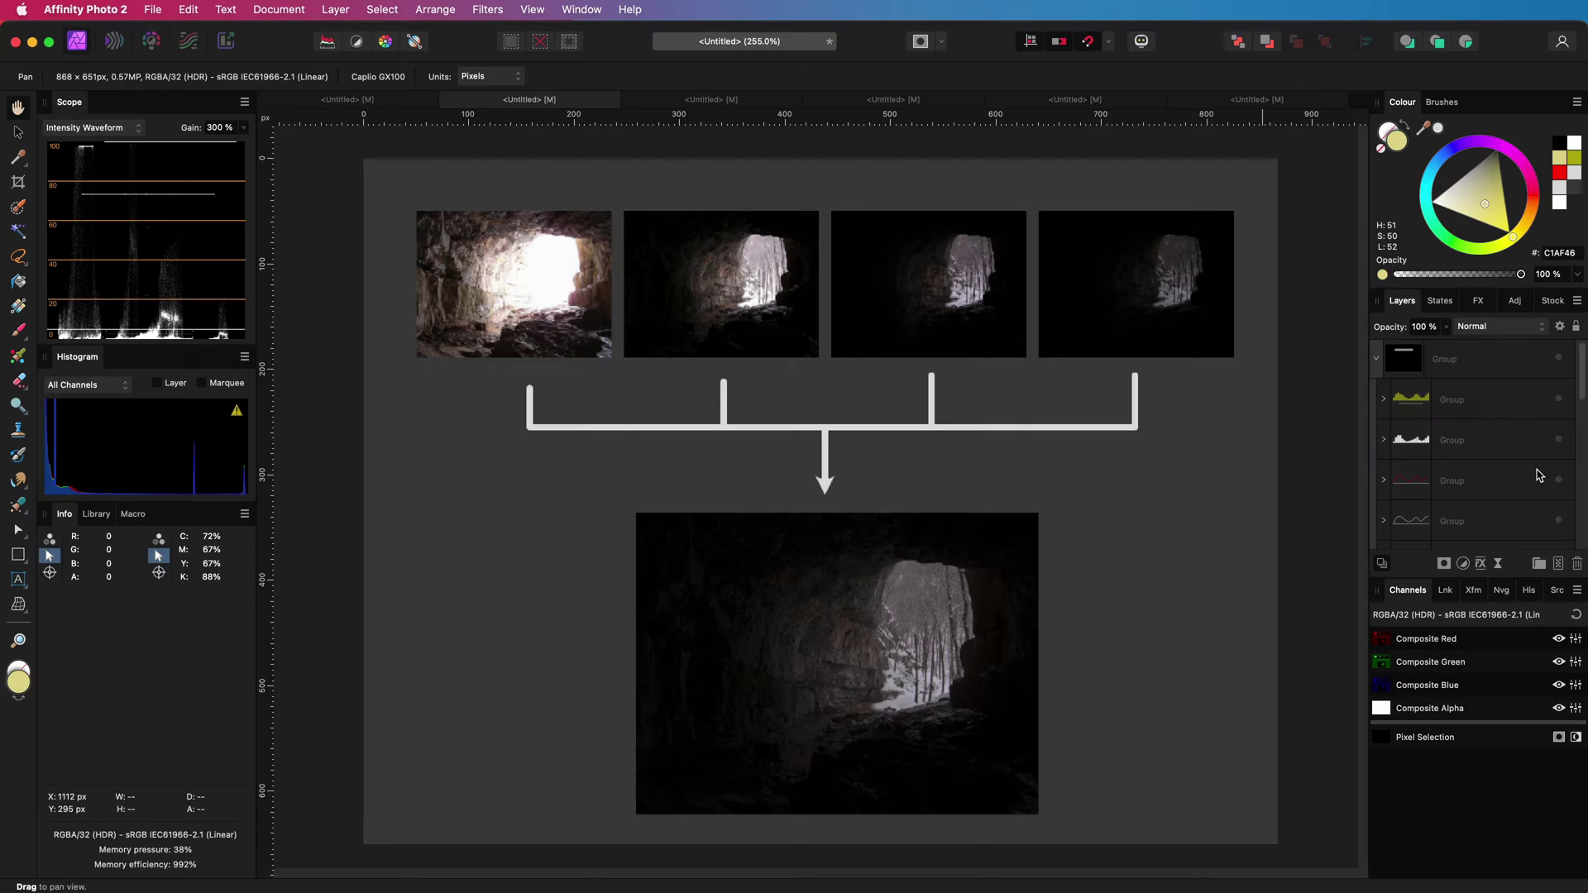
- Reveal the Tone Mapping slide's curves, histogram bars and 'Differently tone mapped' overlay, then hide the group
left_click(1558, 359)
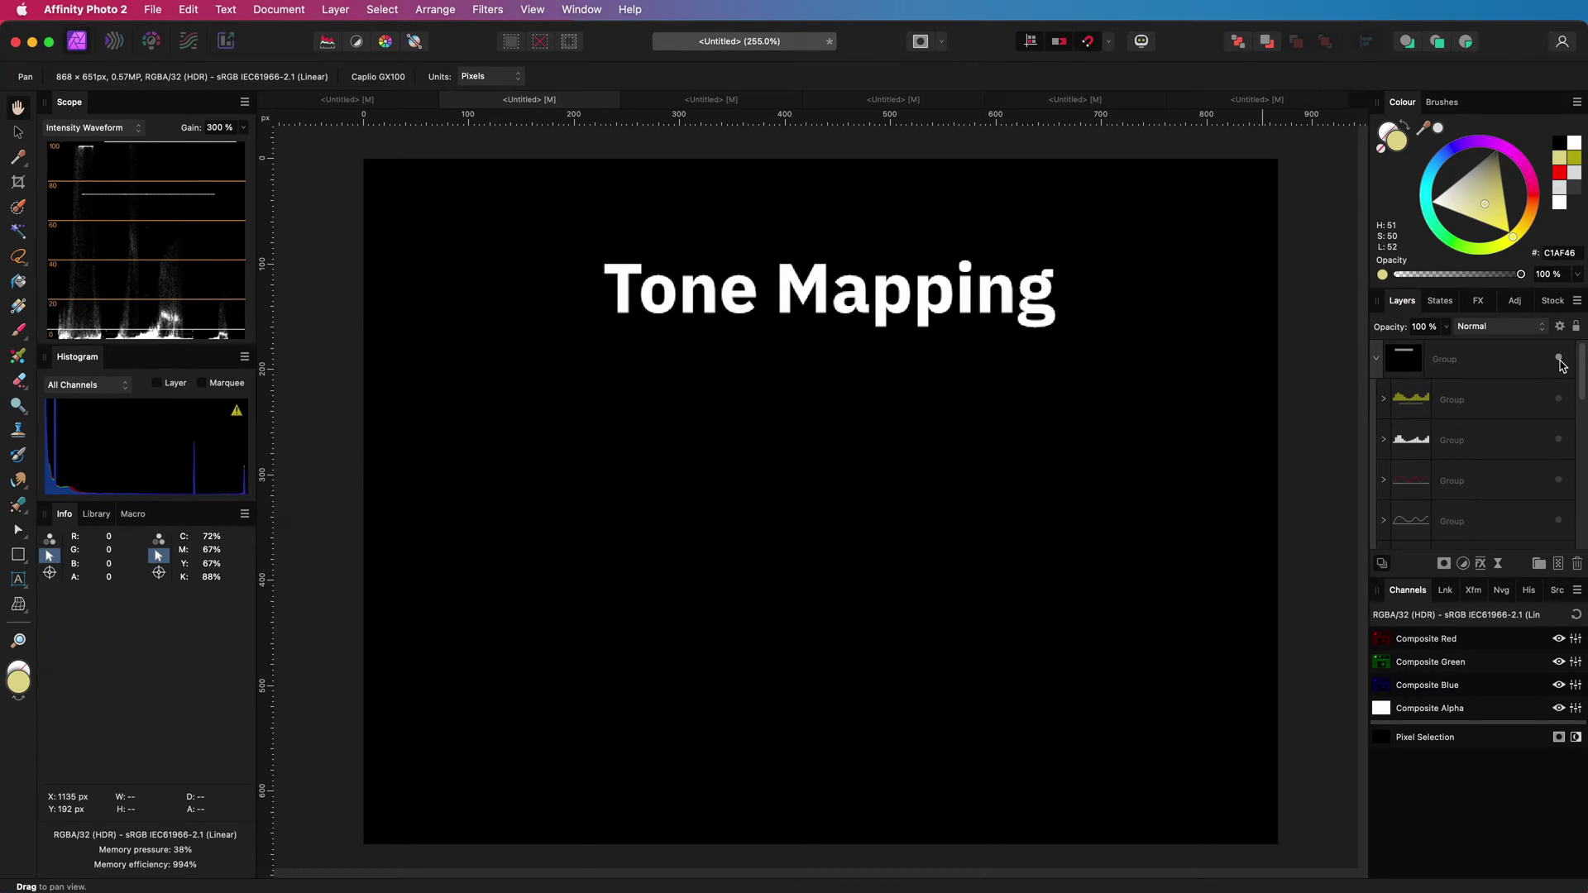
scroll(1560, 414, "down", 2)
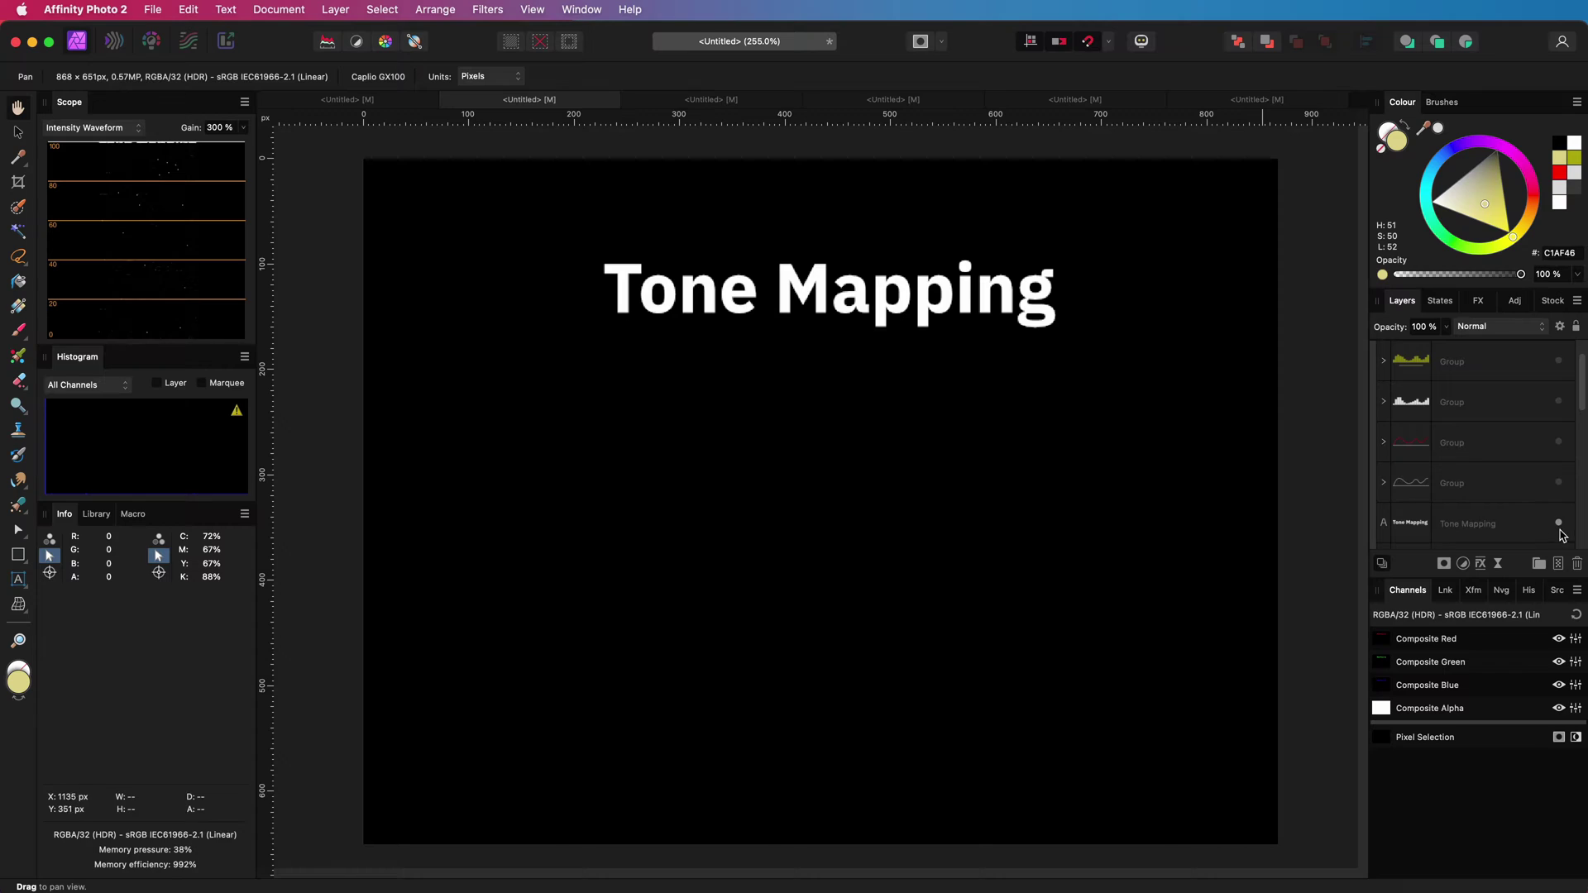
left_click(1559, 483)
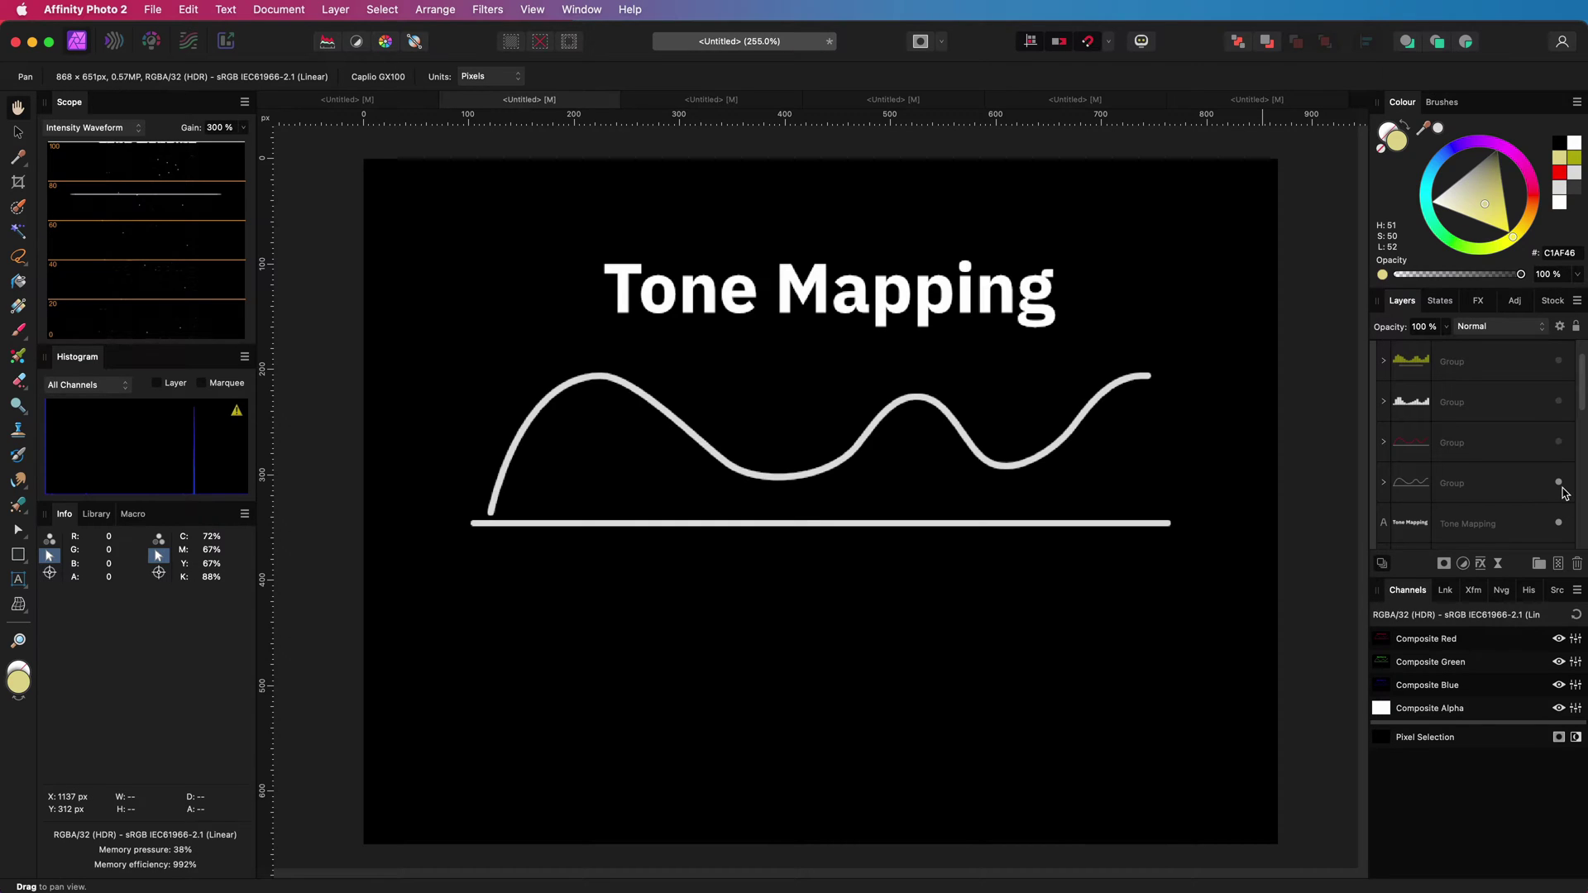
left_click(1559, 443)
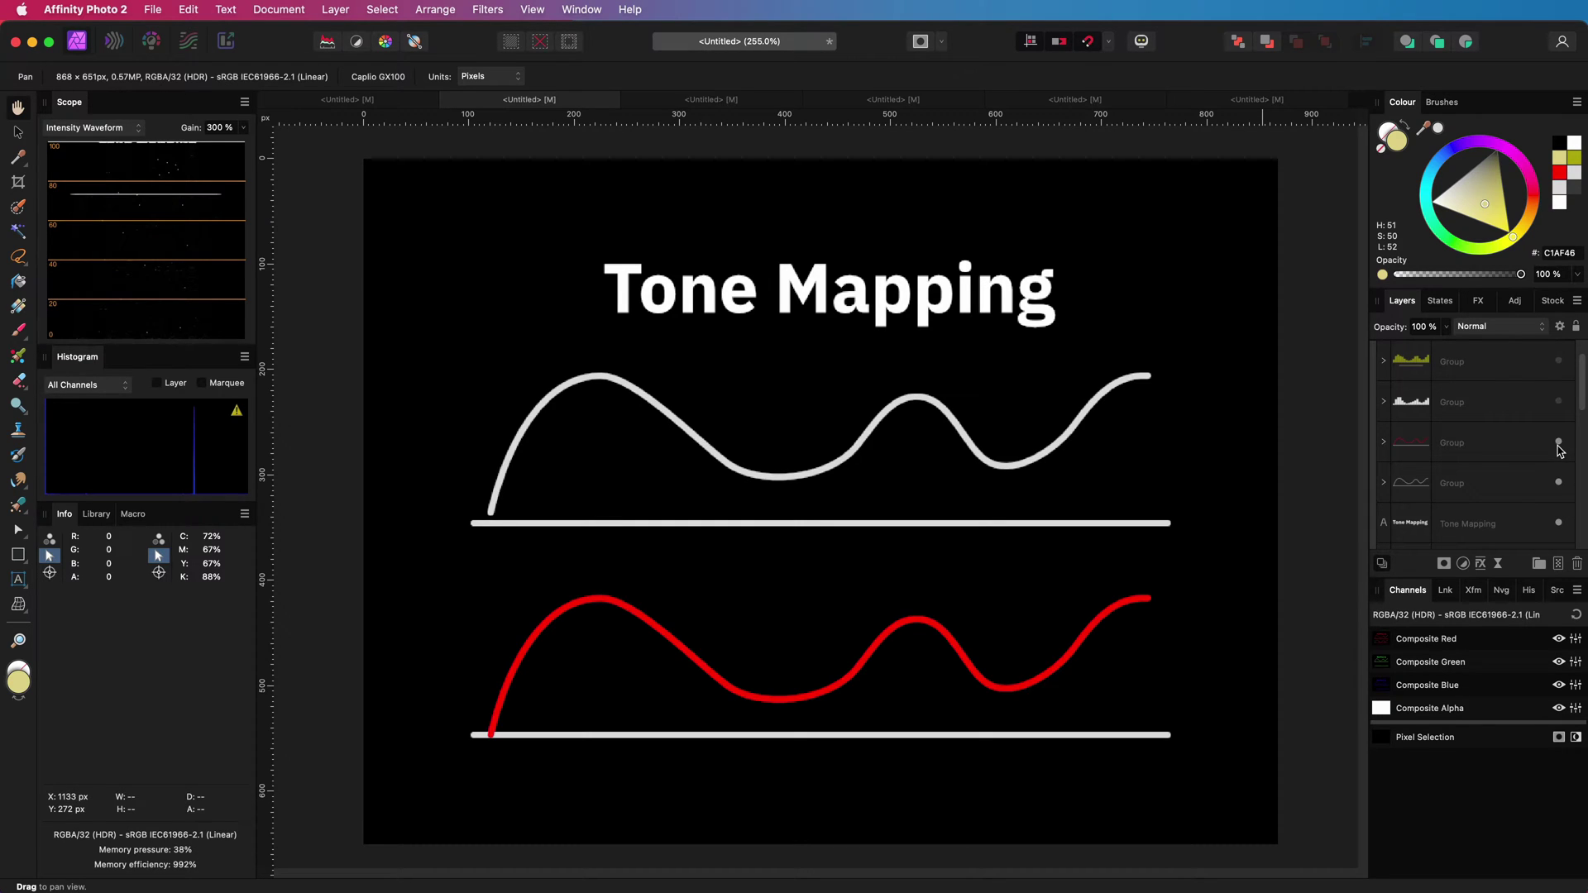
left_click(1559, 401)
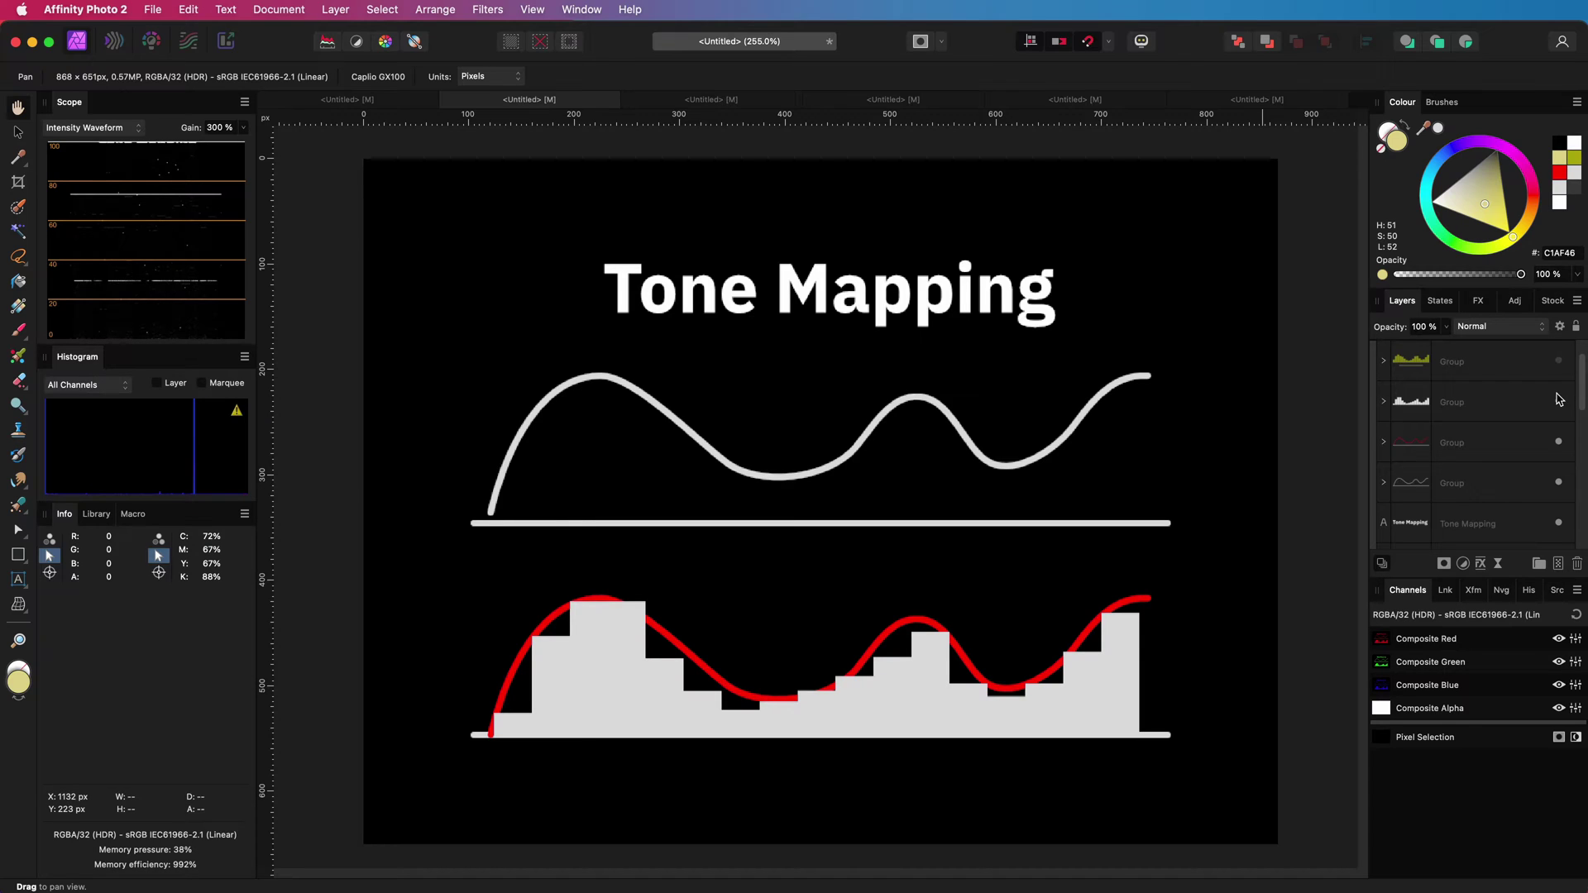
scroll(1560, 414, "up", 1)
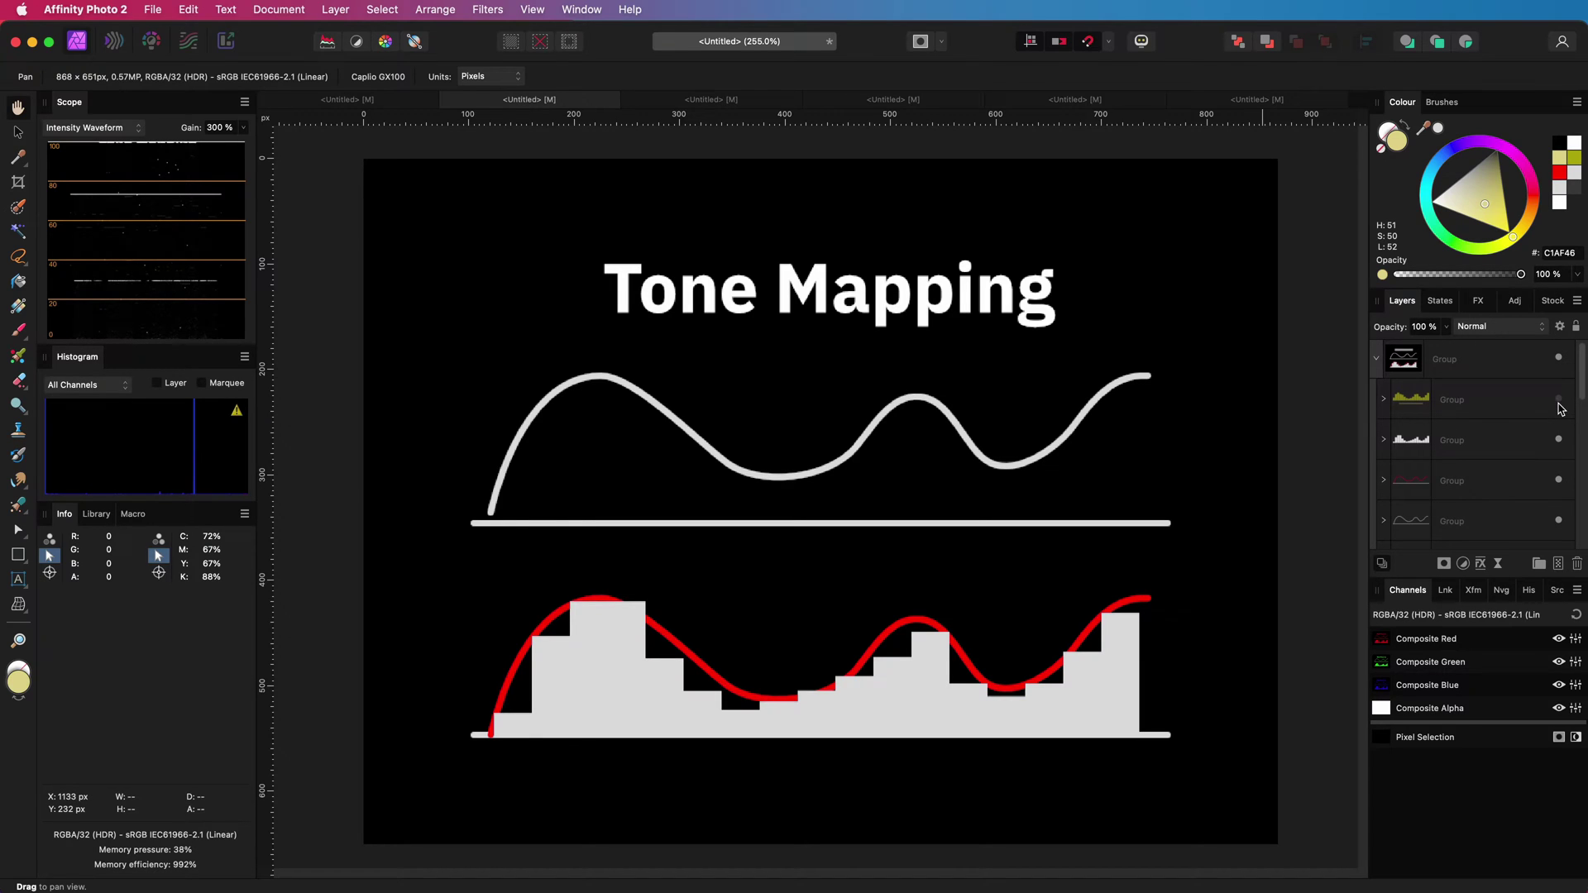
left_click(1559, 401)
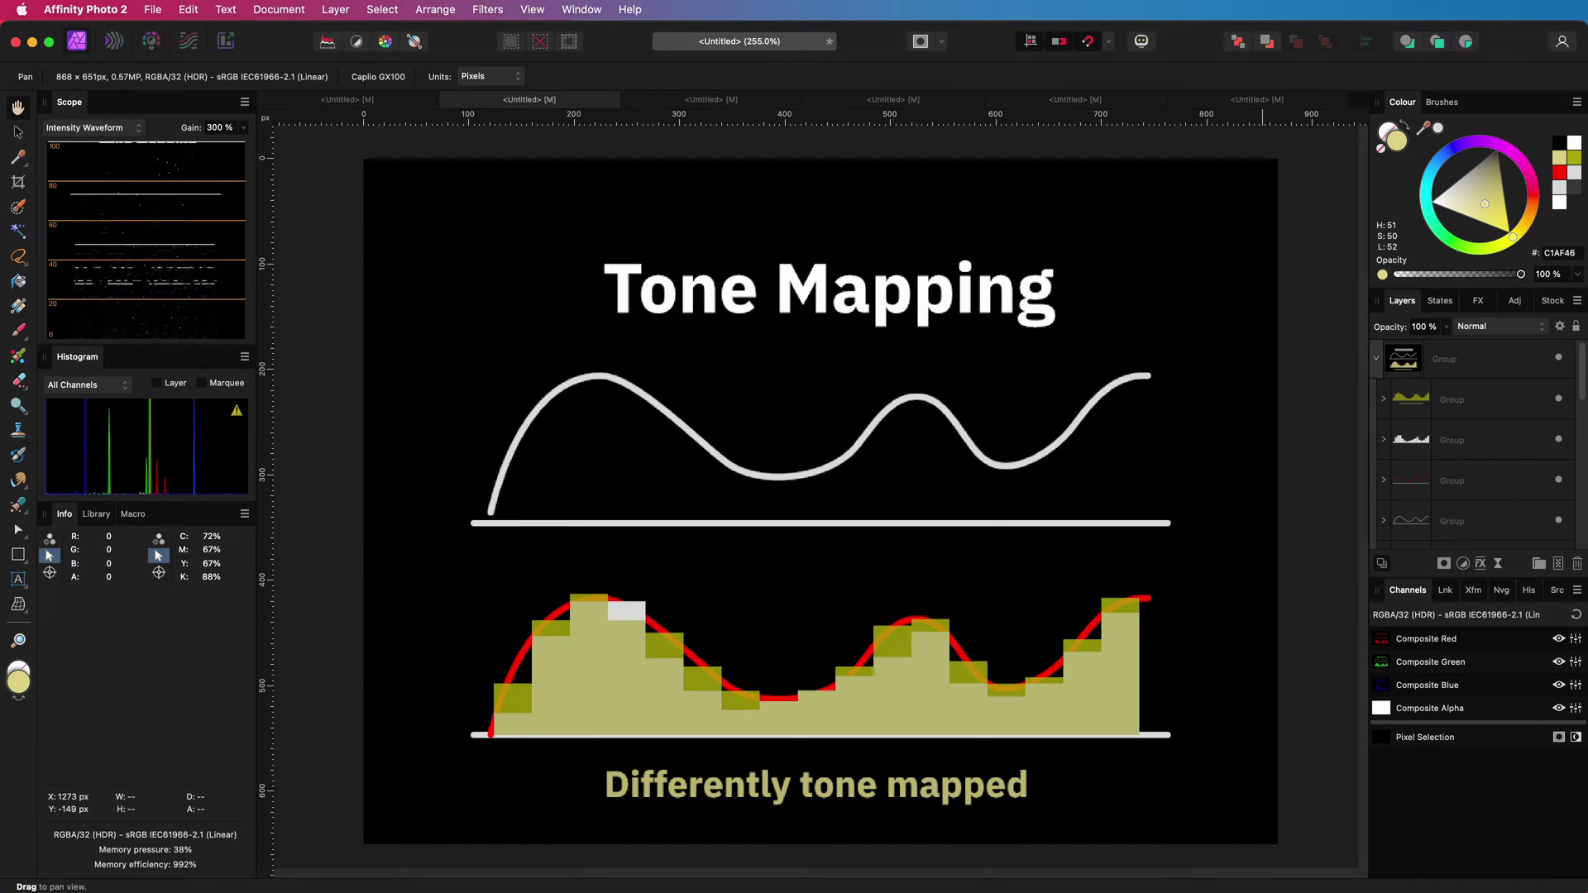
left_click(1376, 358)
left_click(1559, 363)
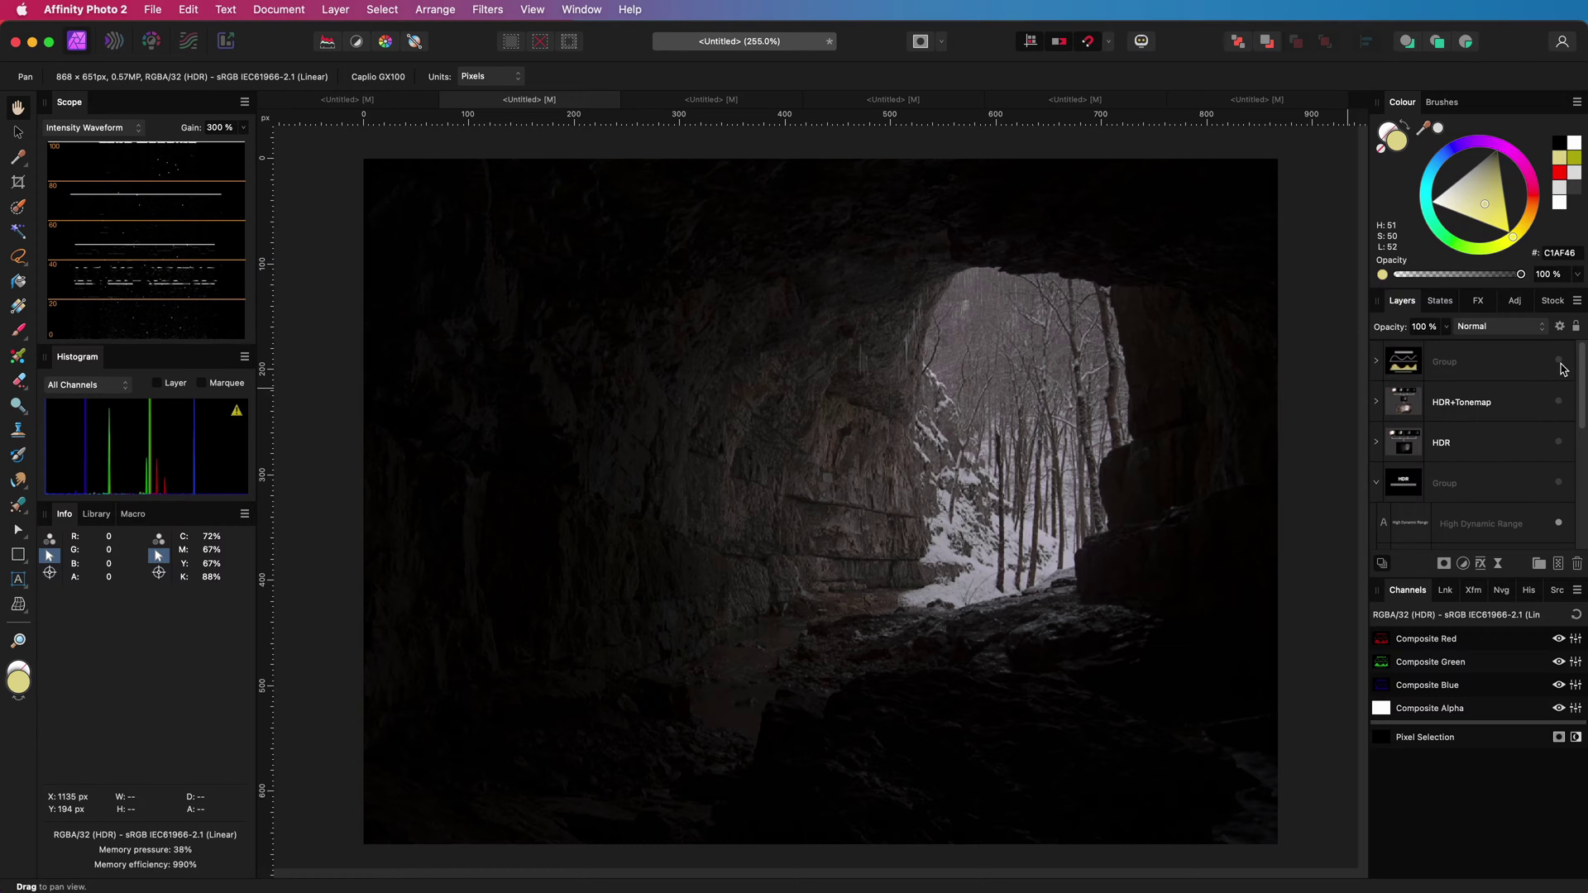
scroll(1510, 456, "down", 10)
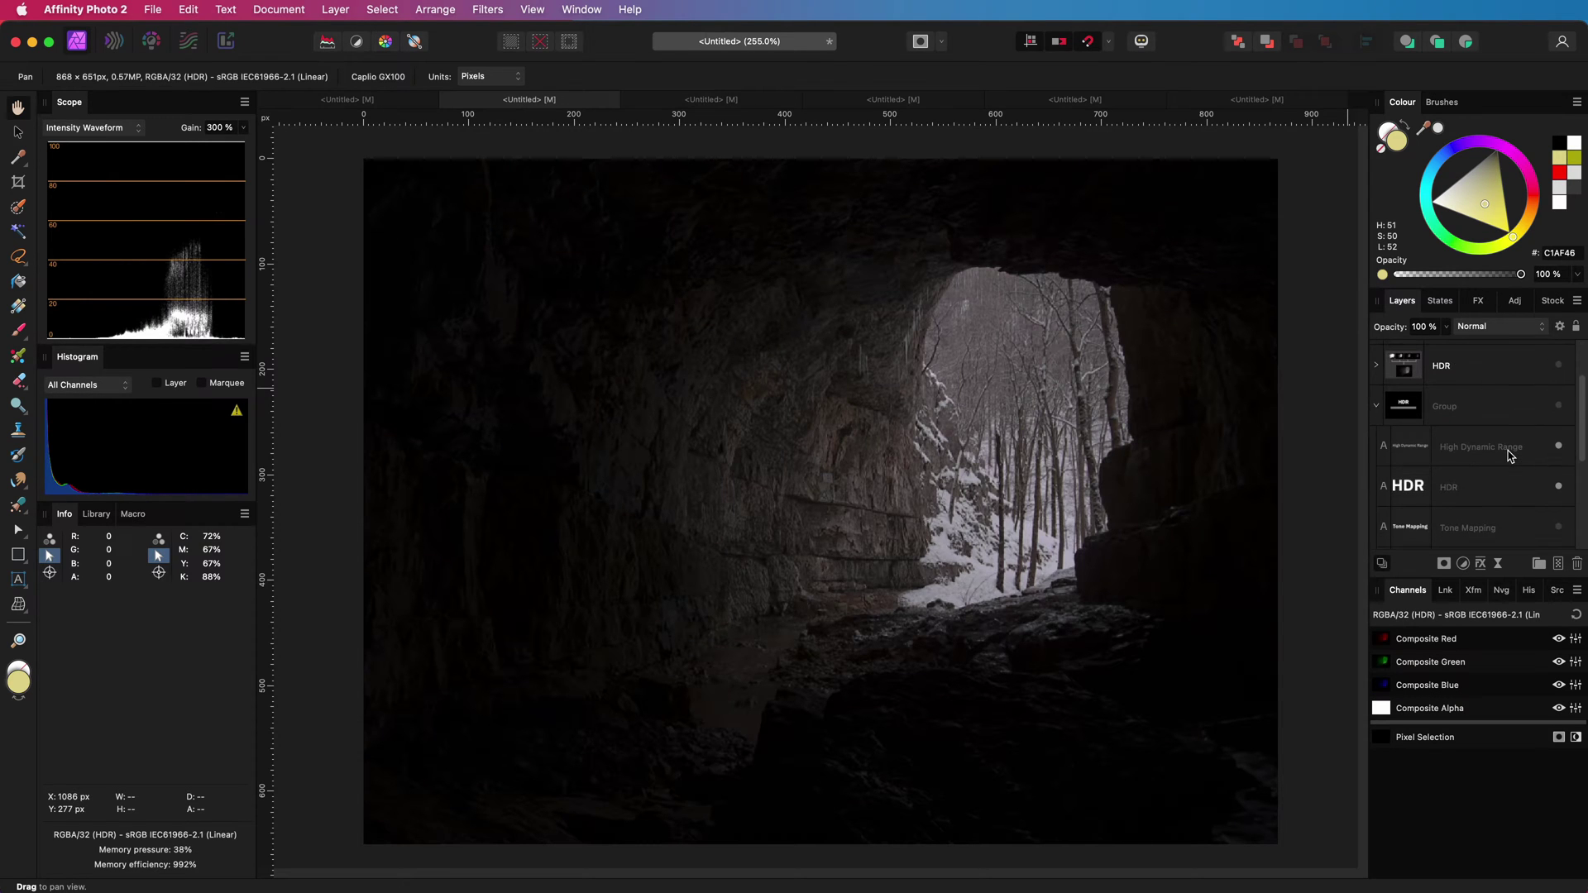
scroll(1509, 456, "down", 1)
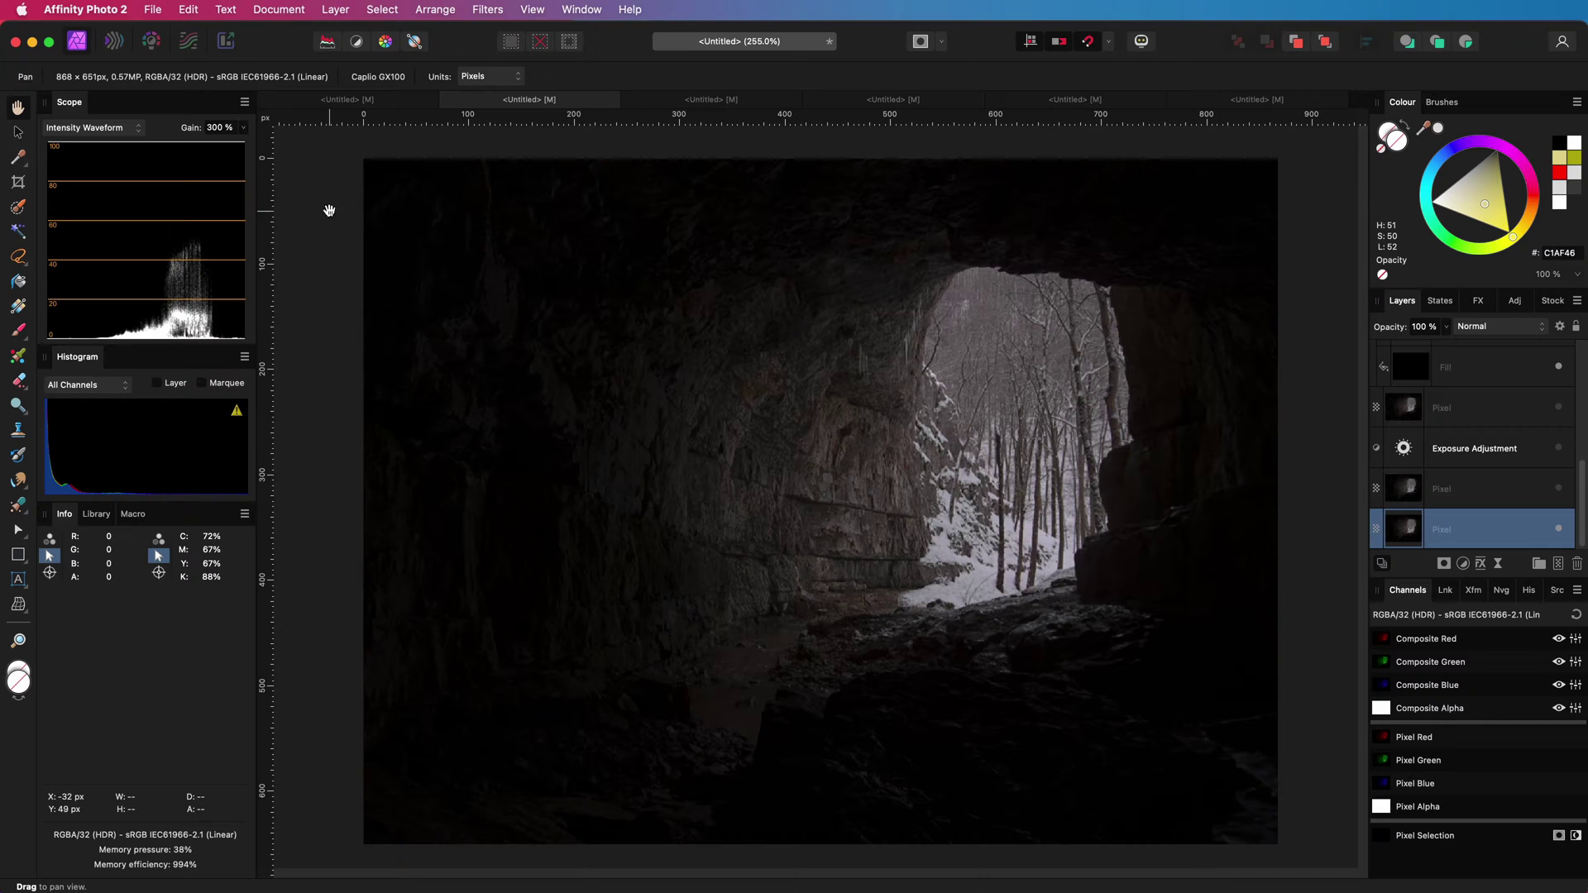
left_click(371, 106)
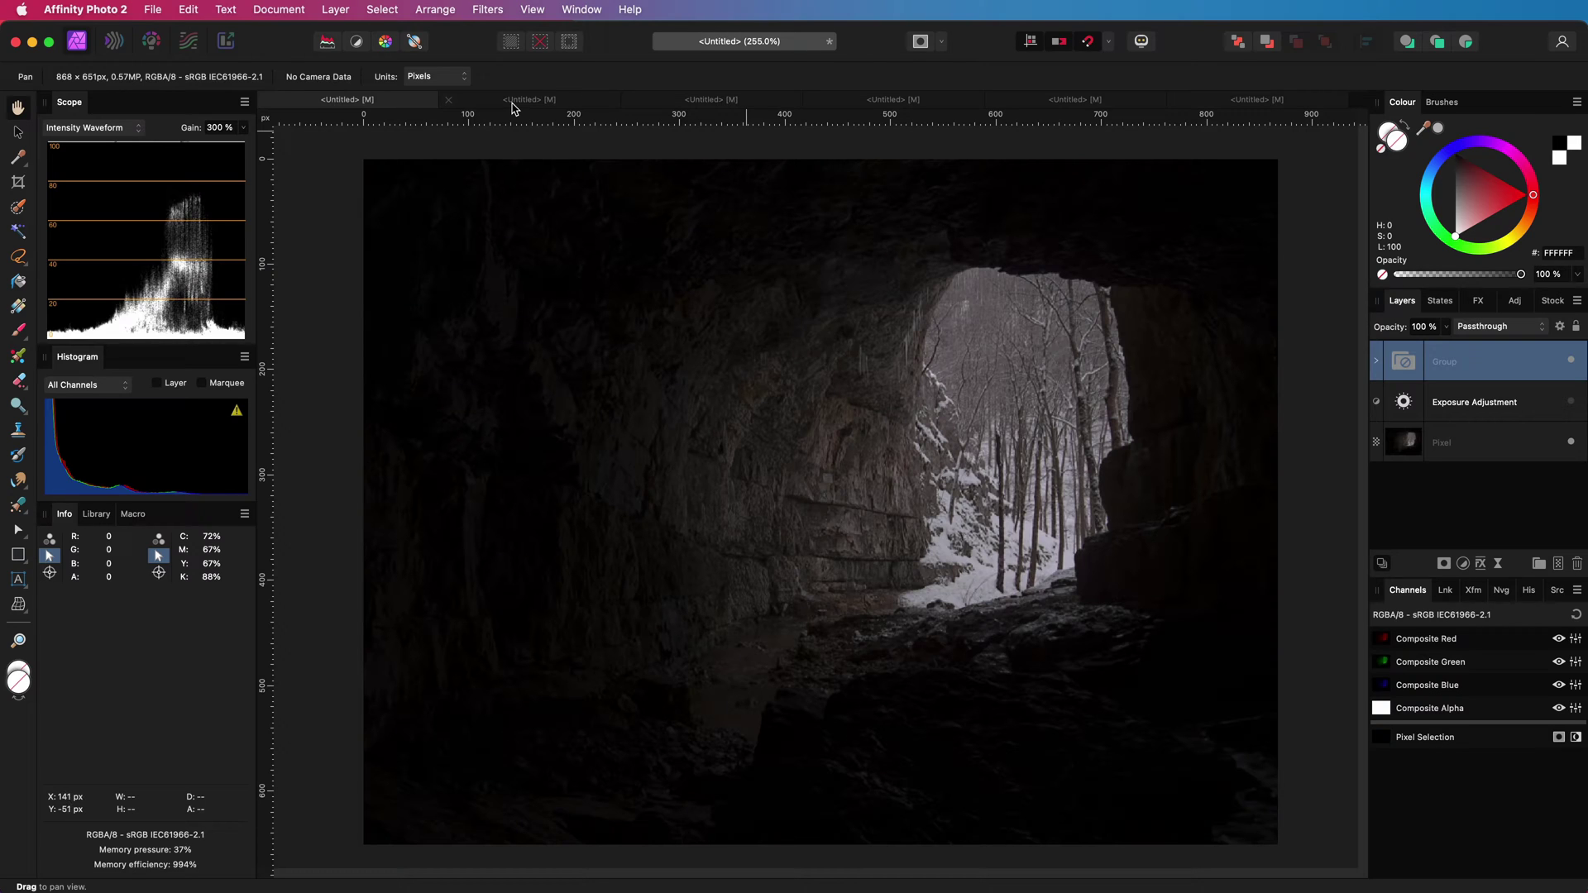
left_click(513, 106)
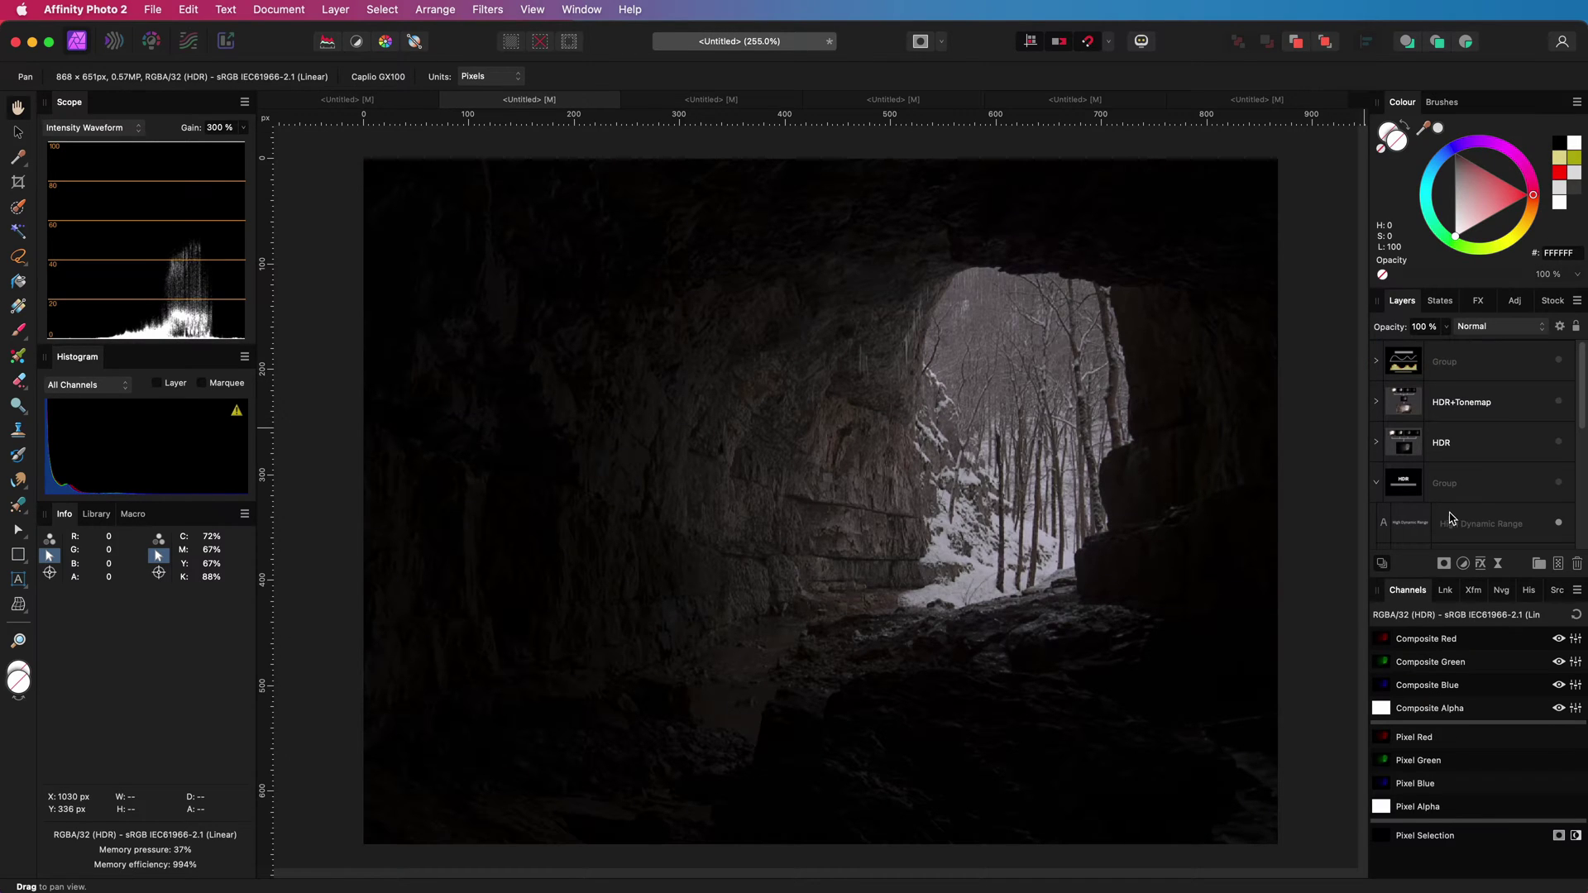
scroll(1452, 514, "down", 3)
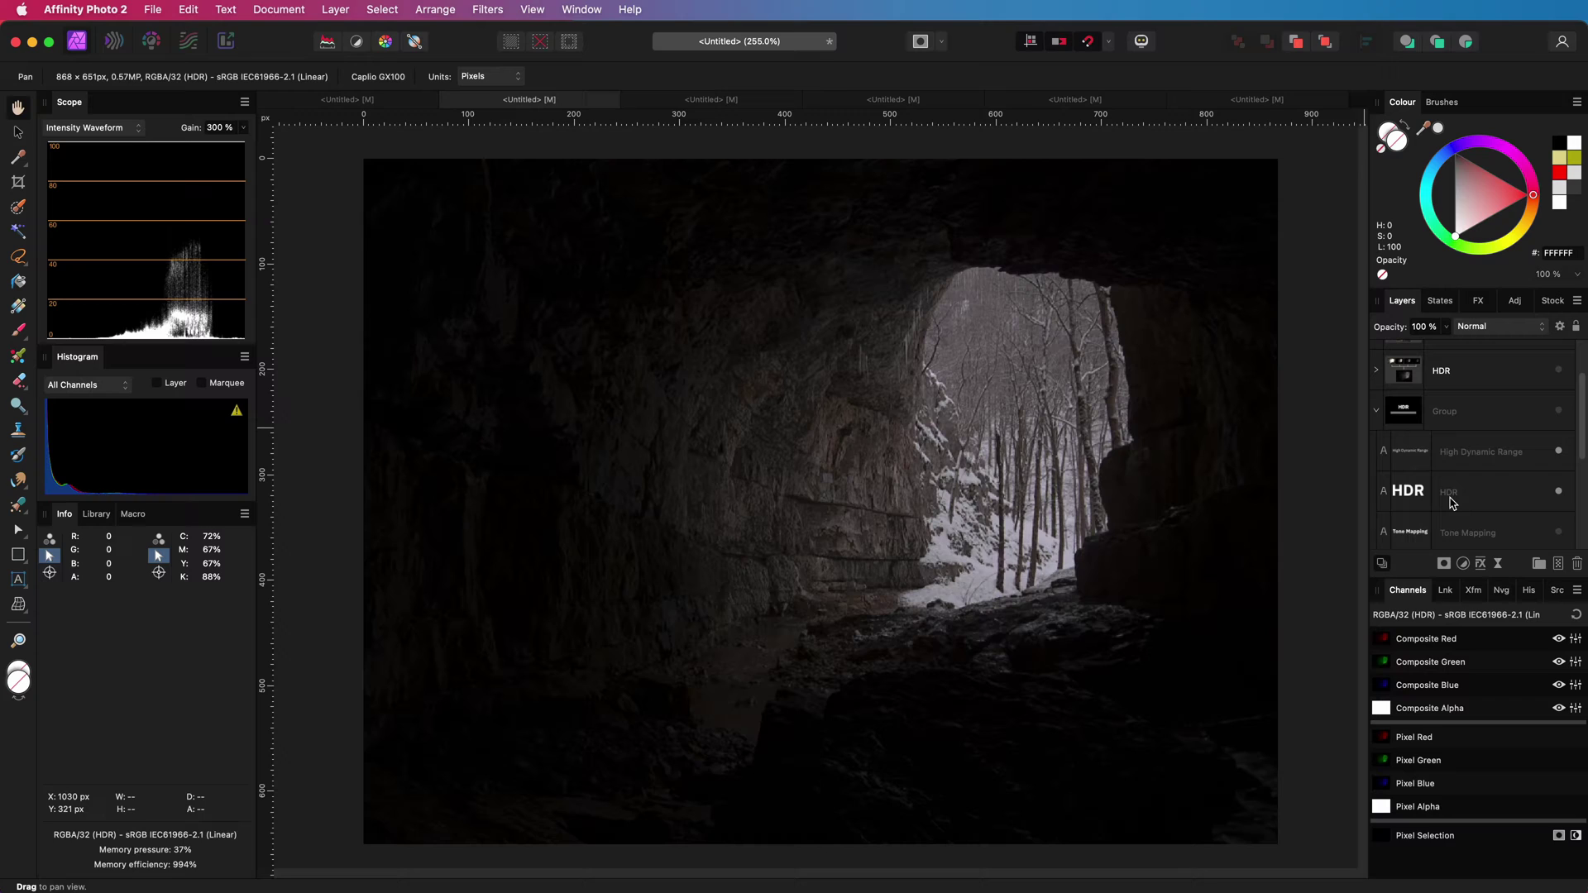
scroll(1452, 504, "down", 1)
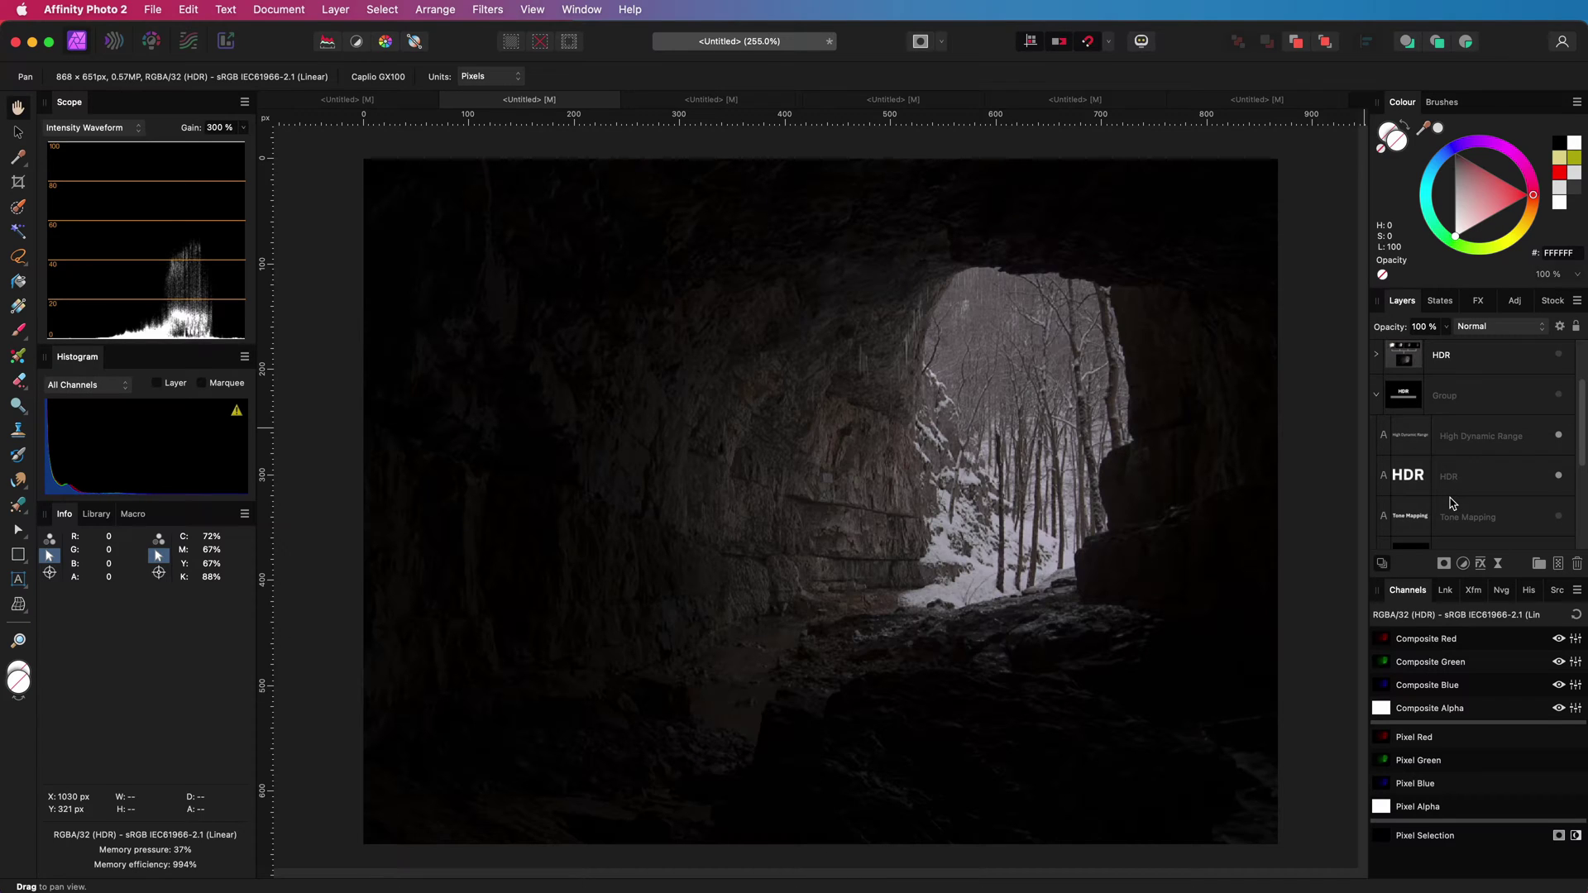
scroll(1452, 503, "down", 10)
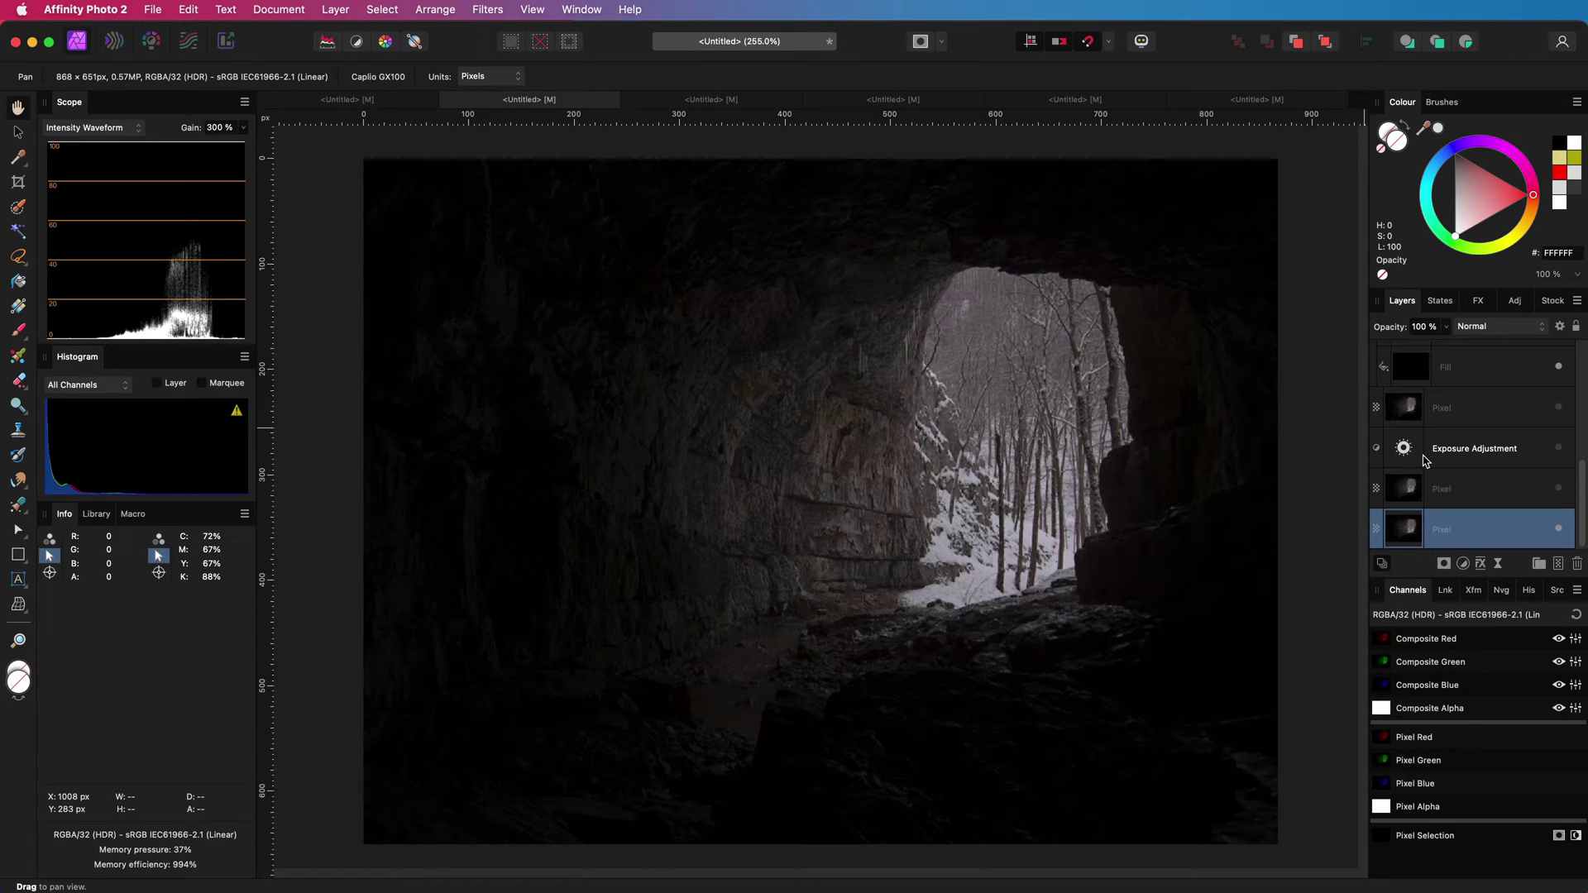
- Set the Exposure adjustment to 3 and compare the 8-bit and 32-bit HDR documents
left_click(1408, 455)
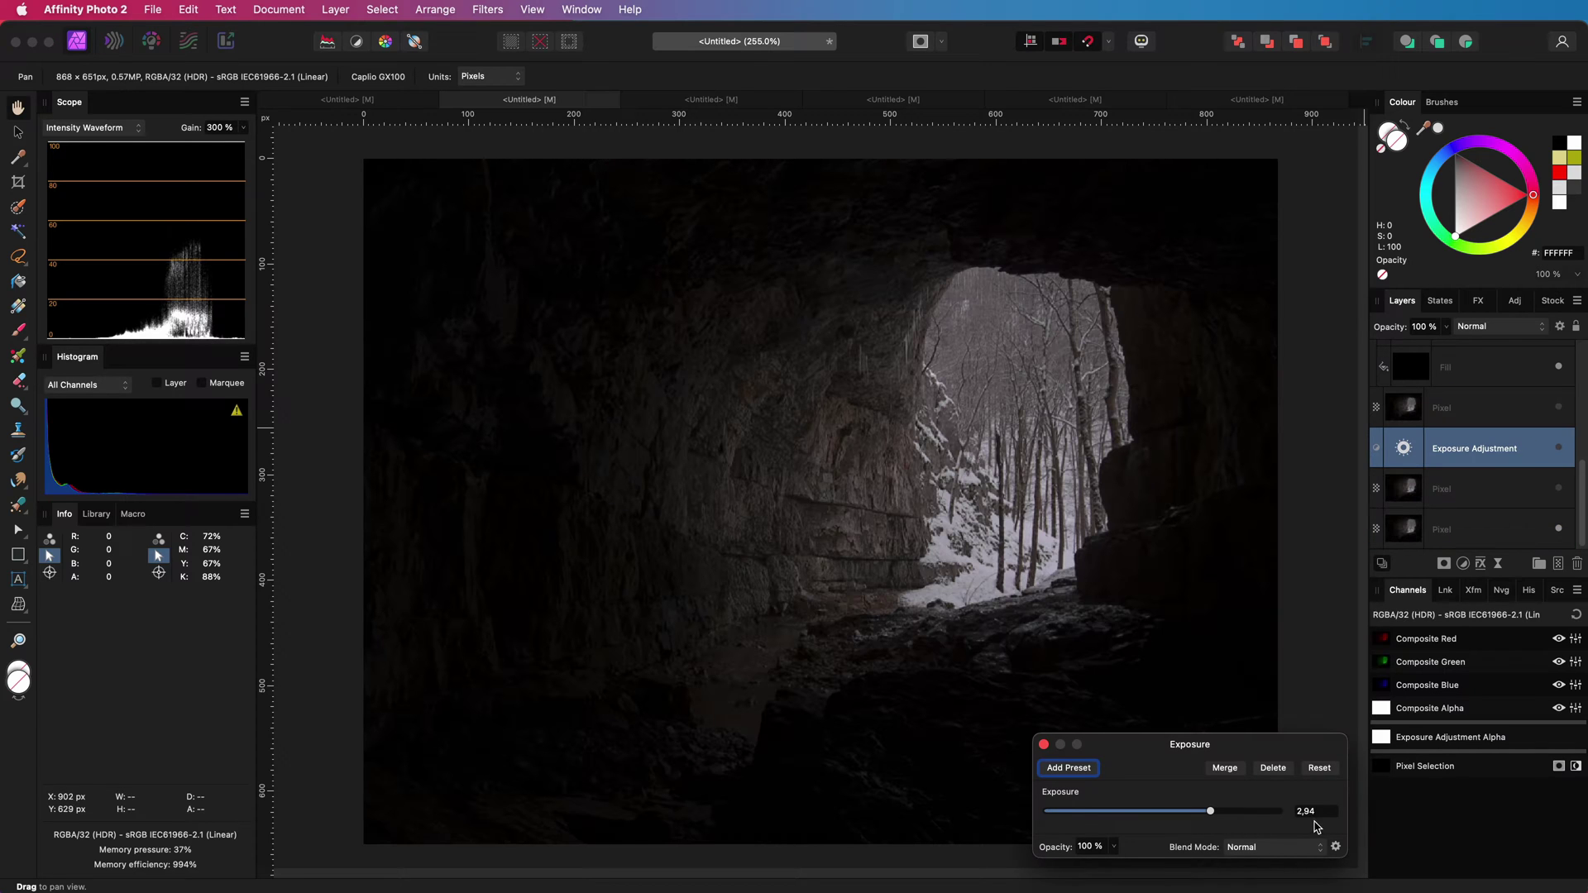
left_click(1290, 813)
type("3")
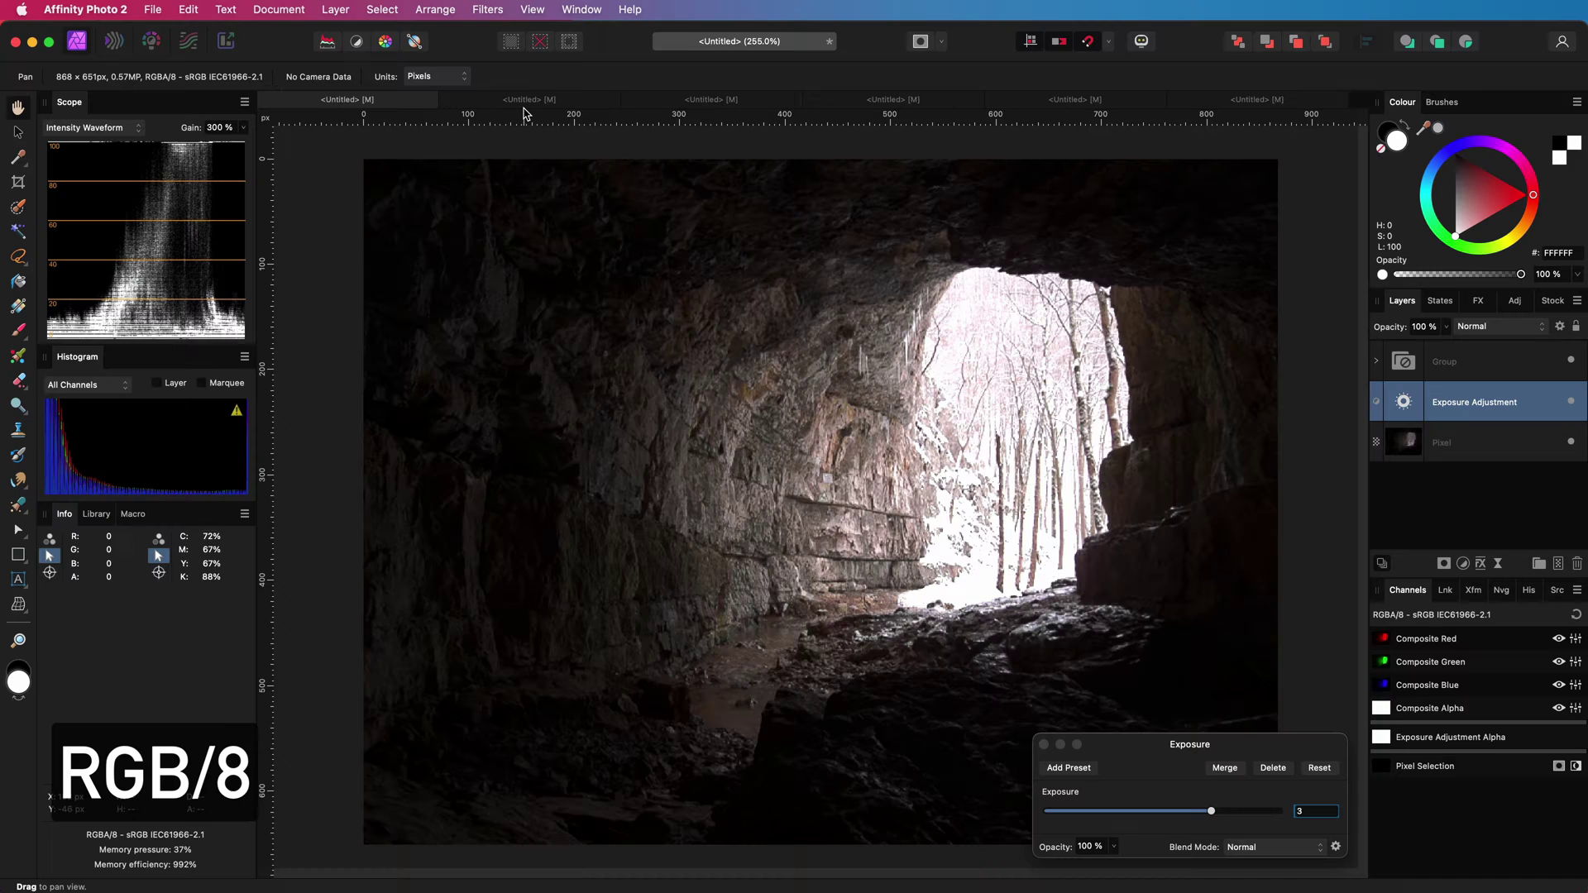
left_click(524, 110)
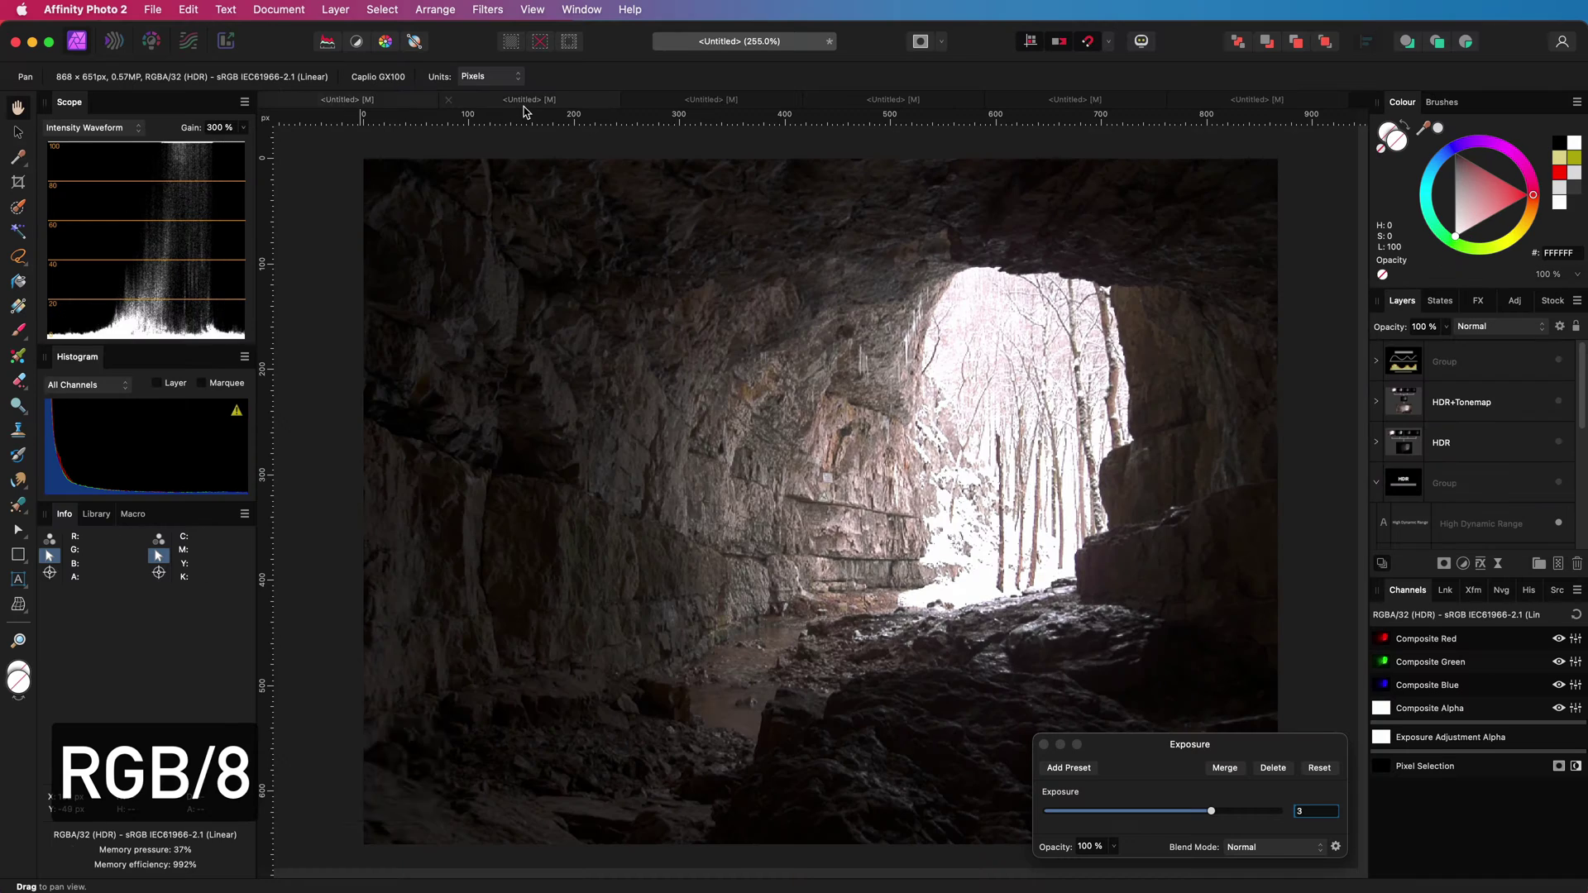
left_click(400, 110)
left_click(530, 104)
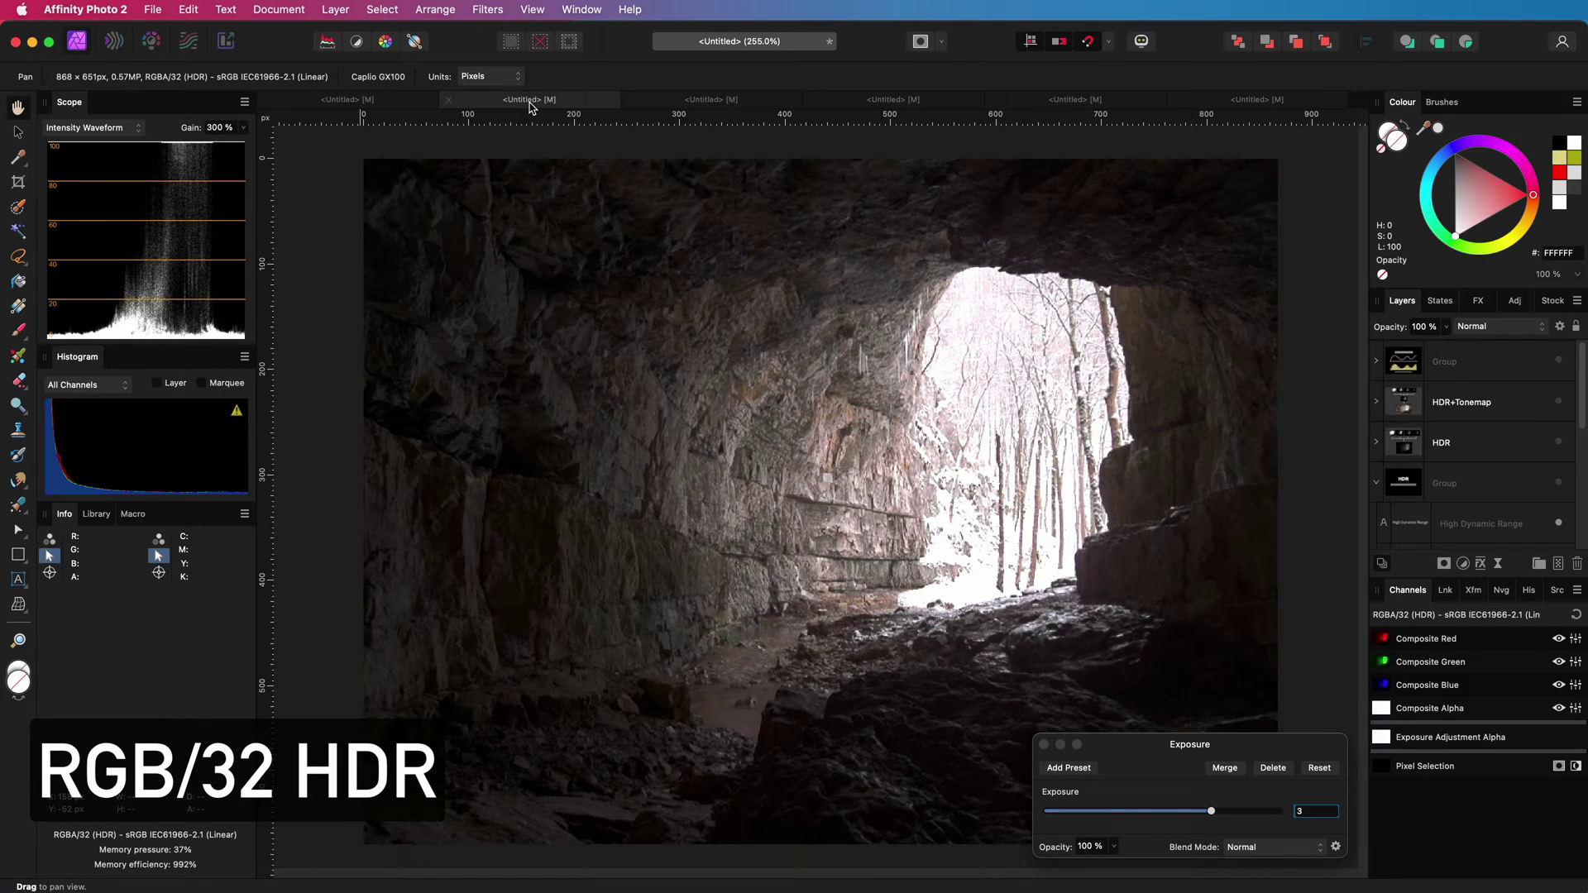
left_click(374, 103)
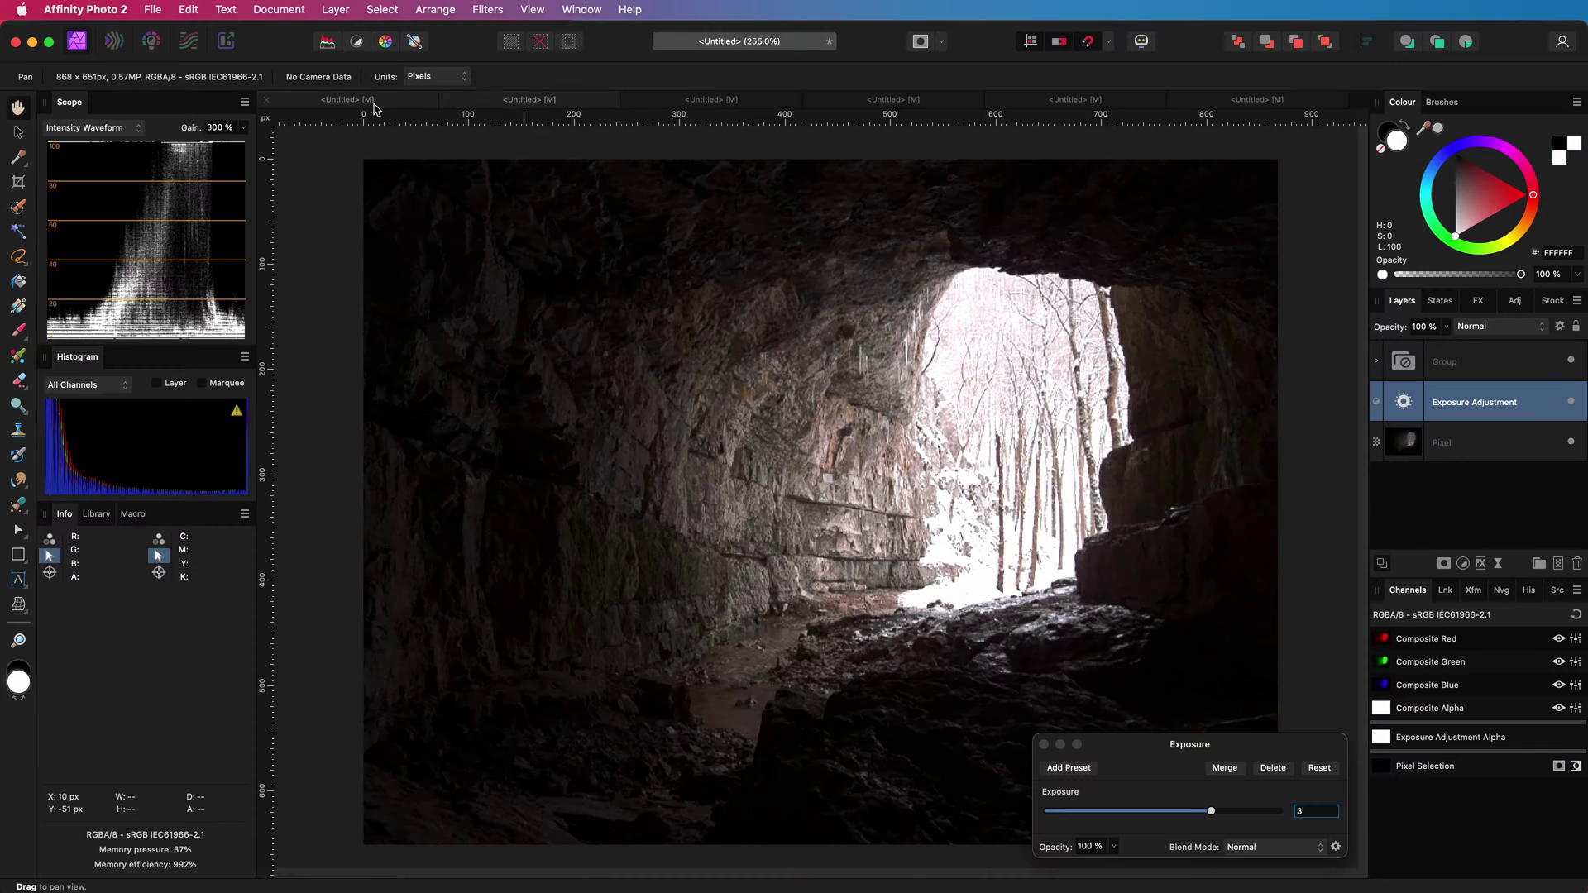
left_click(567, 107)
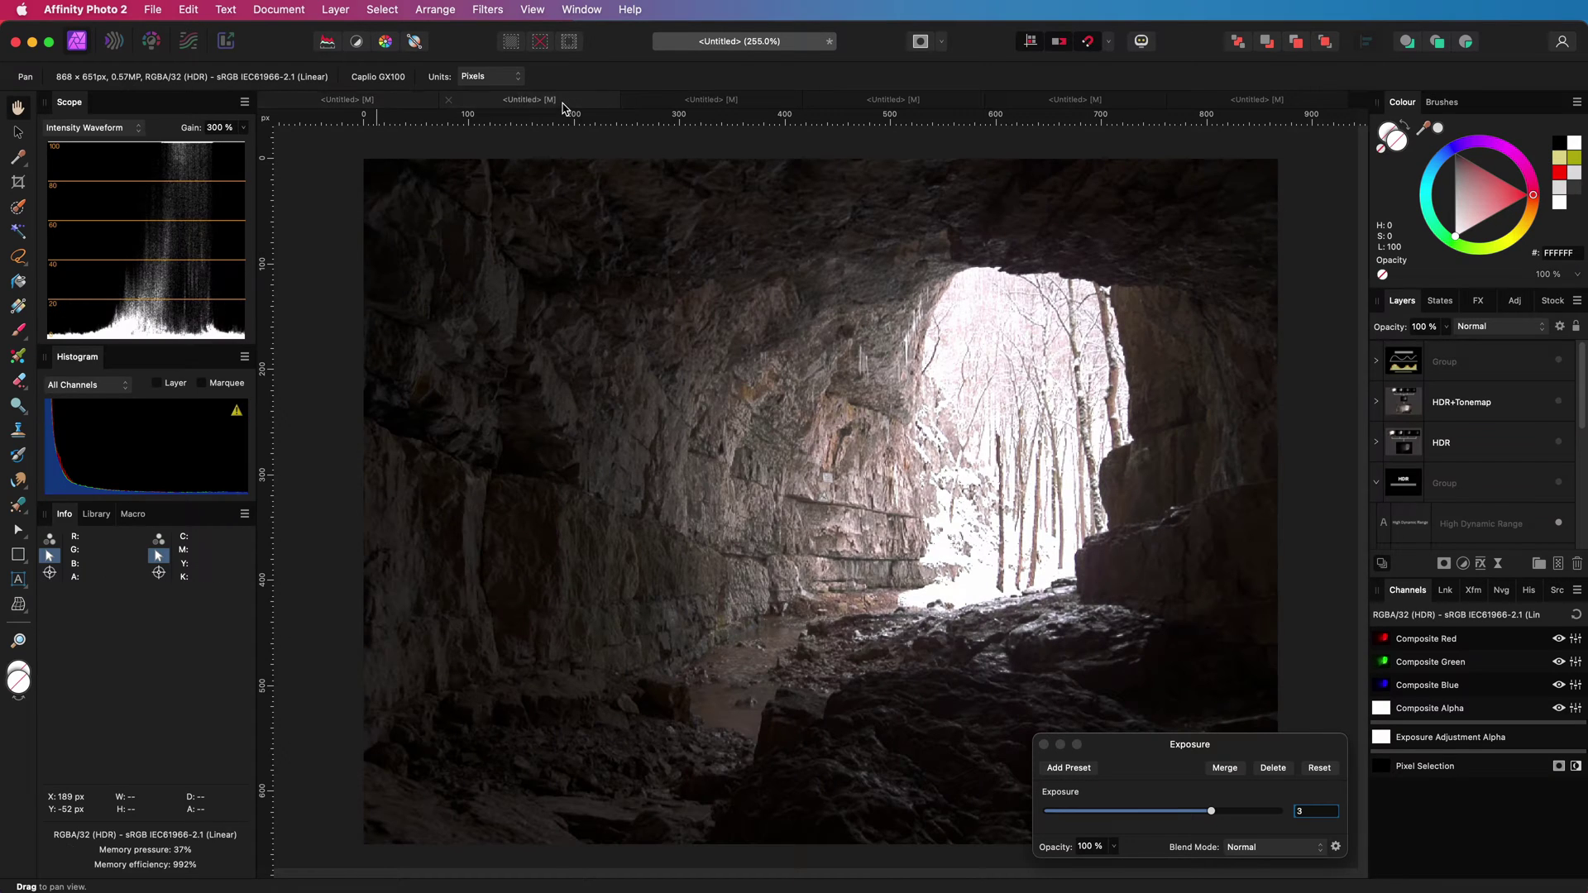
- Close the exposure settings, hide the Exposure adjustment and select the bottom Pixel layer
left_click(1044, 744)
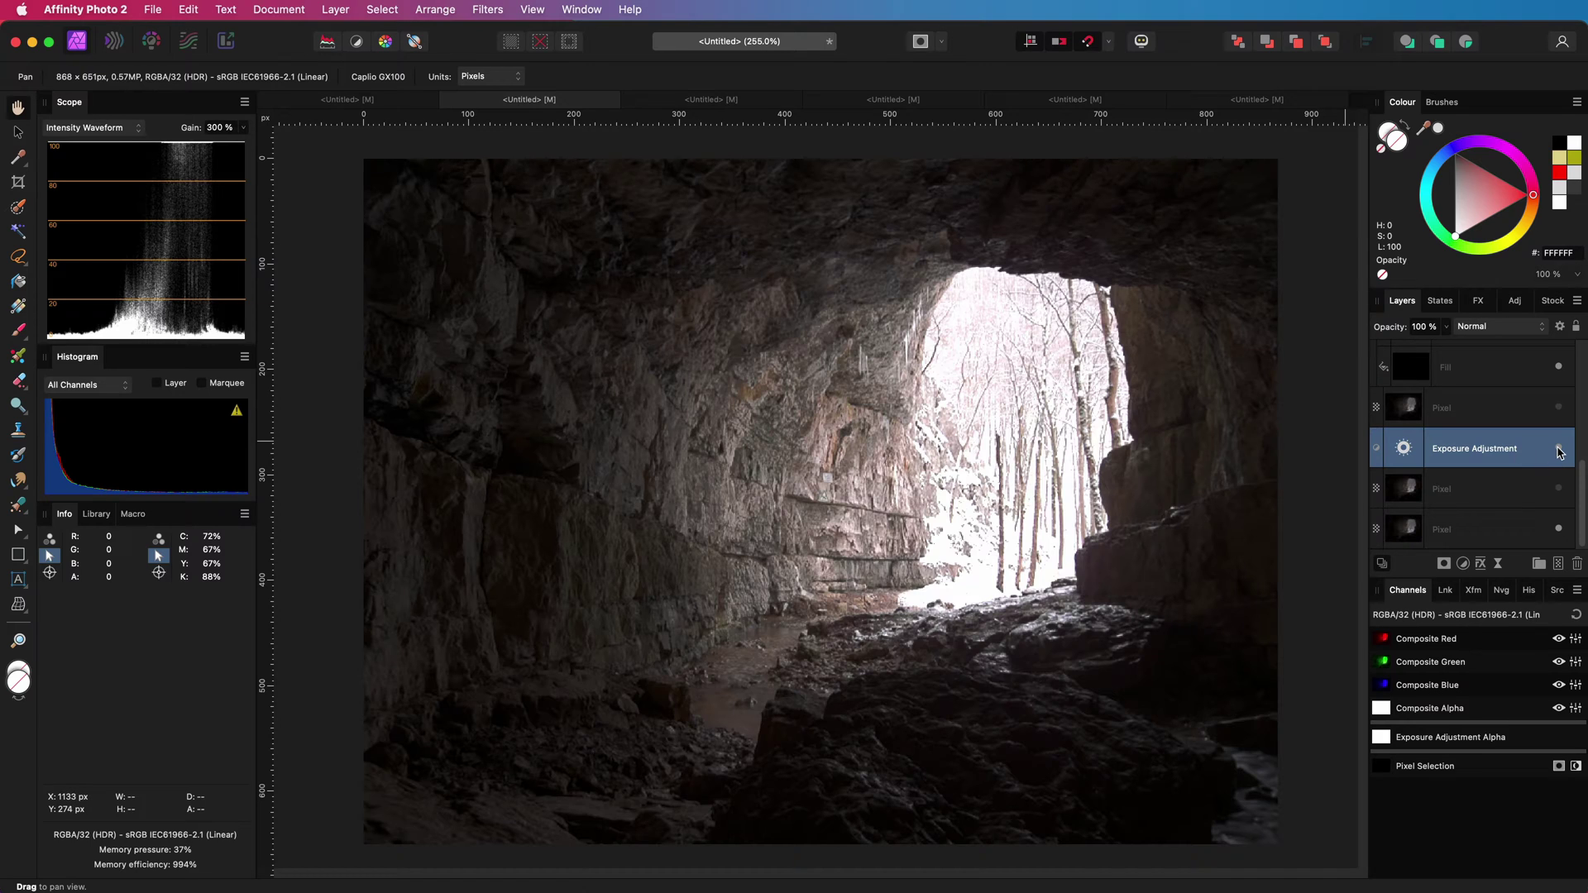
left_click(1558, 449)
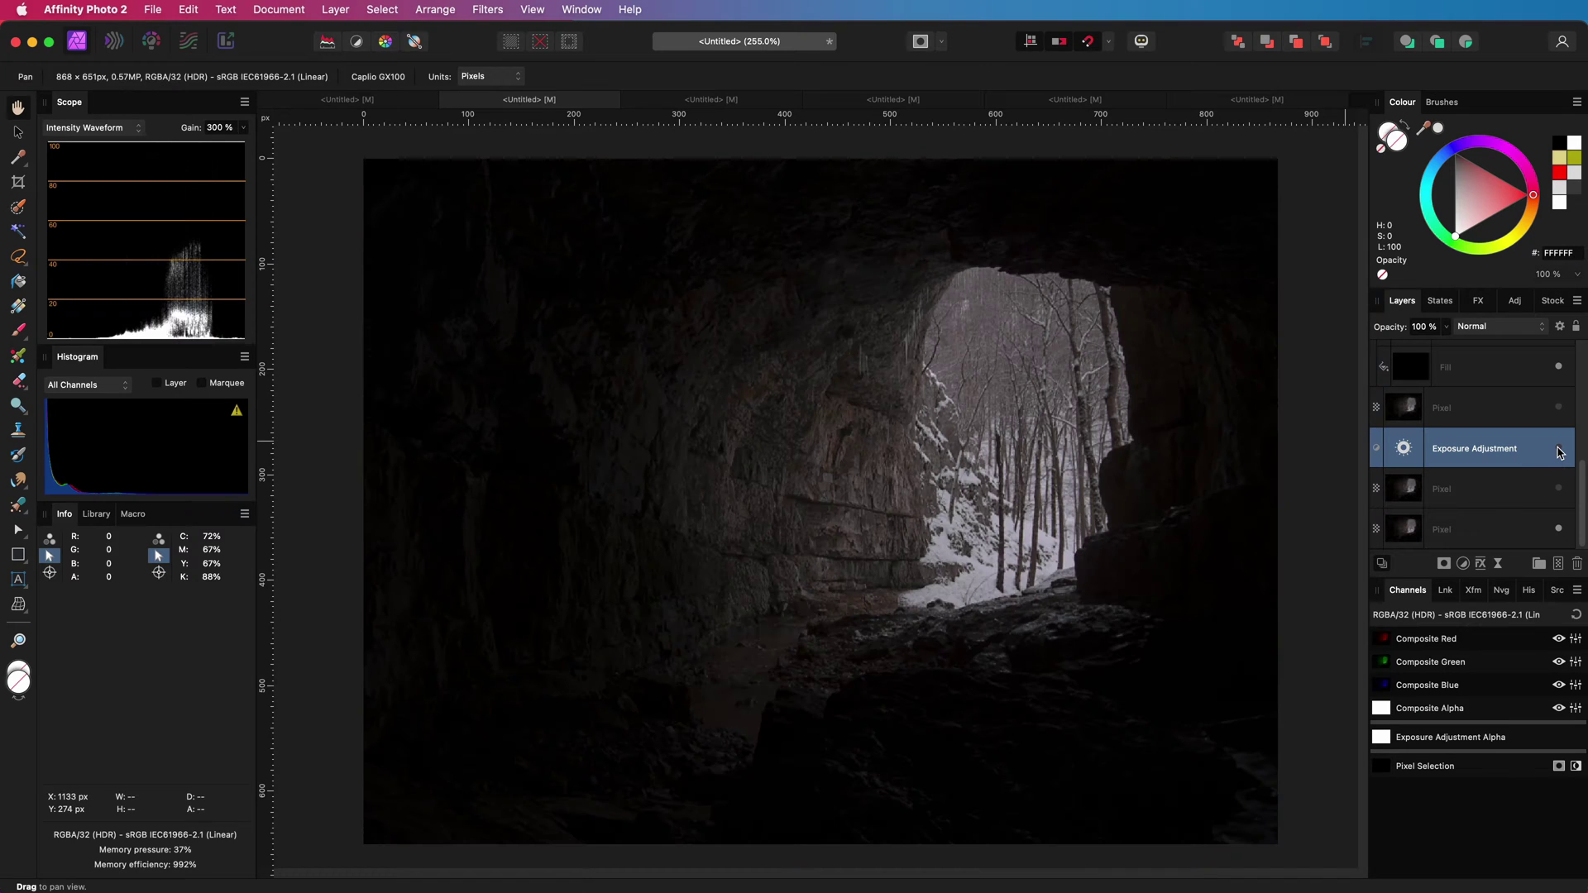
left_click(1474, 529)
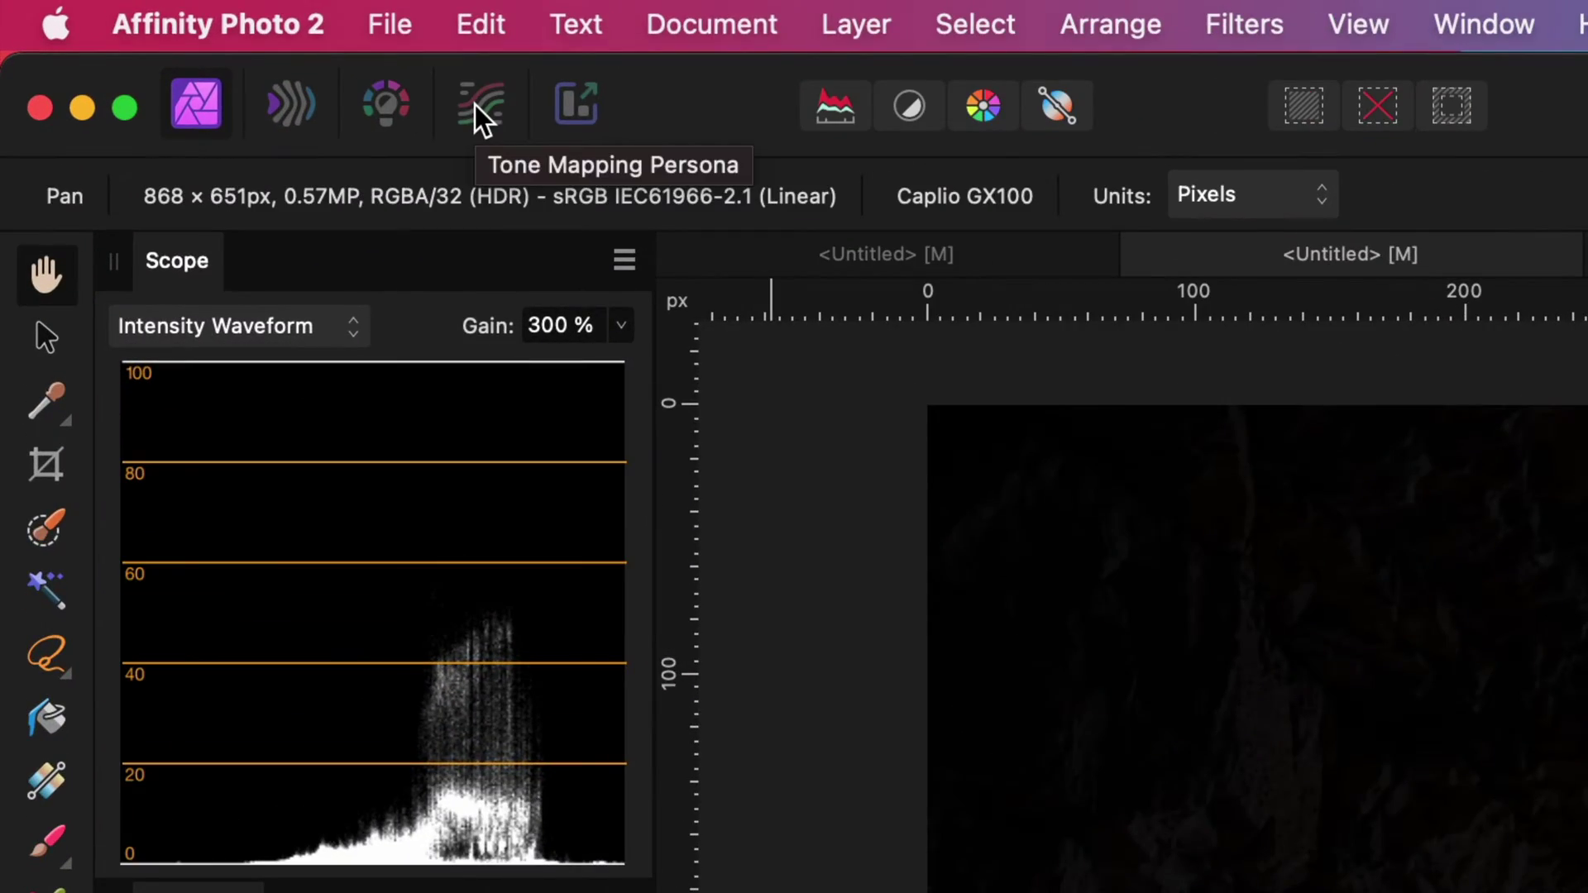
- In the Tone Map persona, preview the Detailed, Cool, High contrast B&W, Dramatic and None presets, then apply Natural
left_click(474, 104)
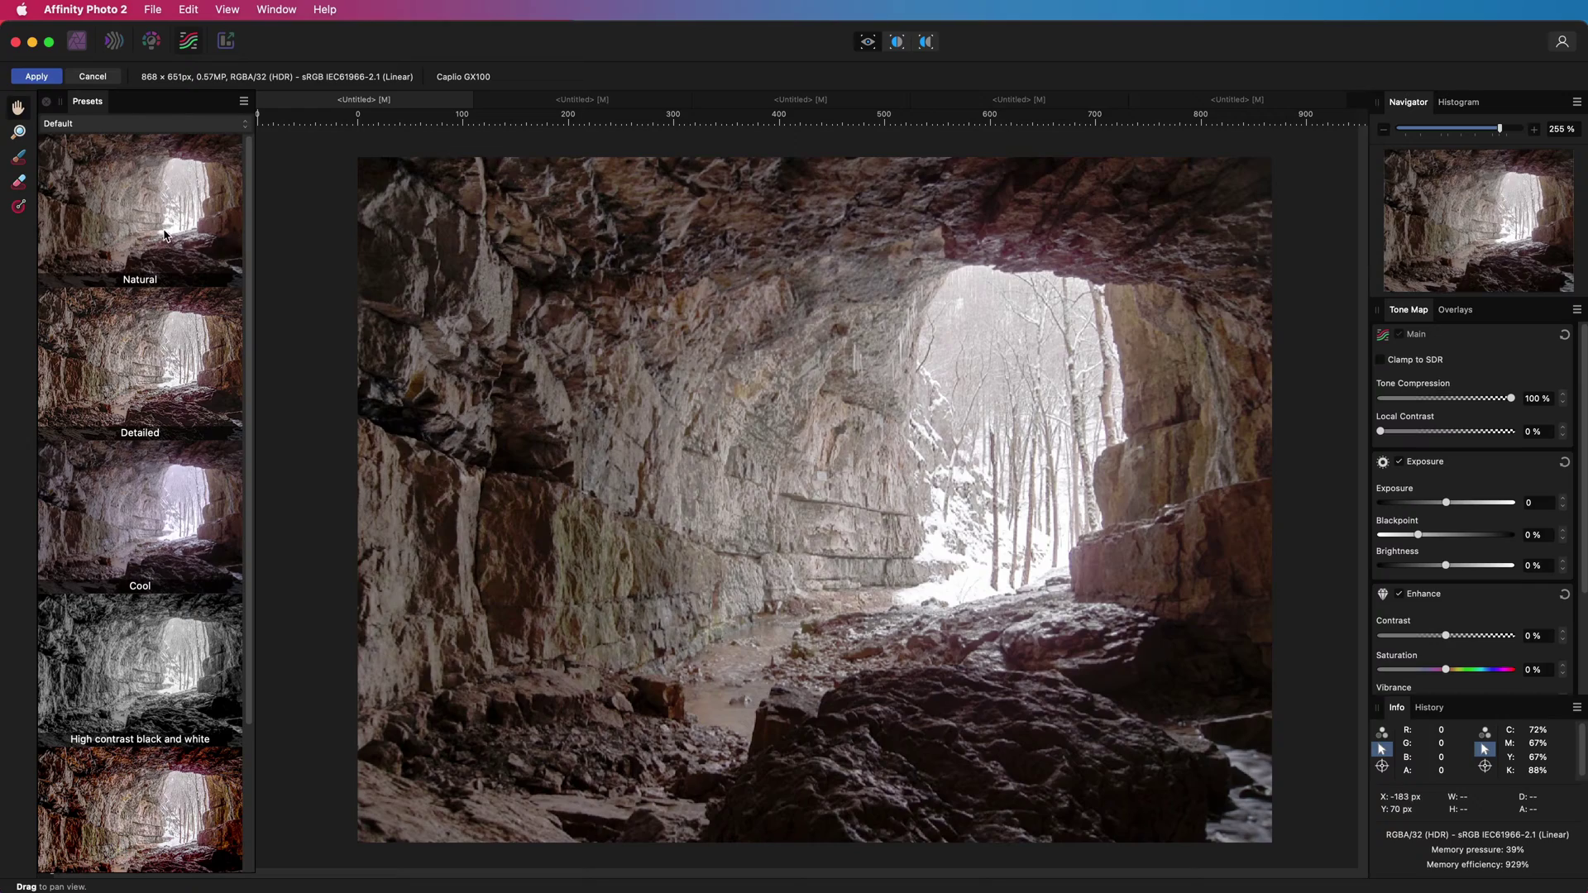
left_click(166, 339)
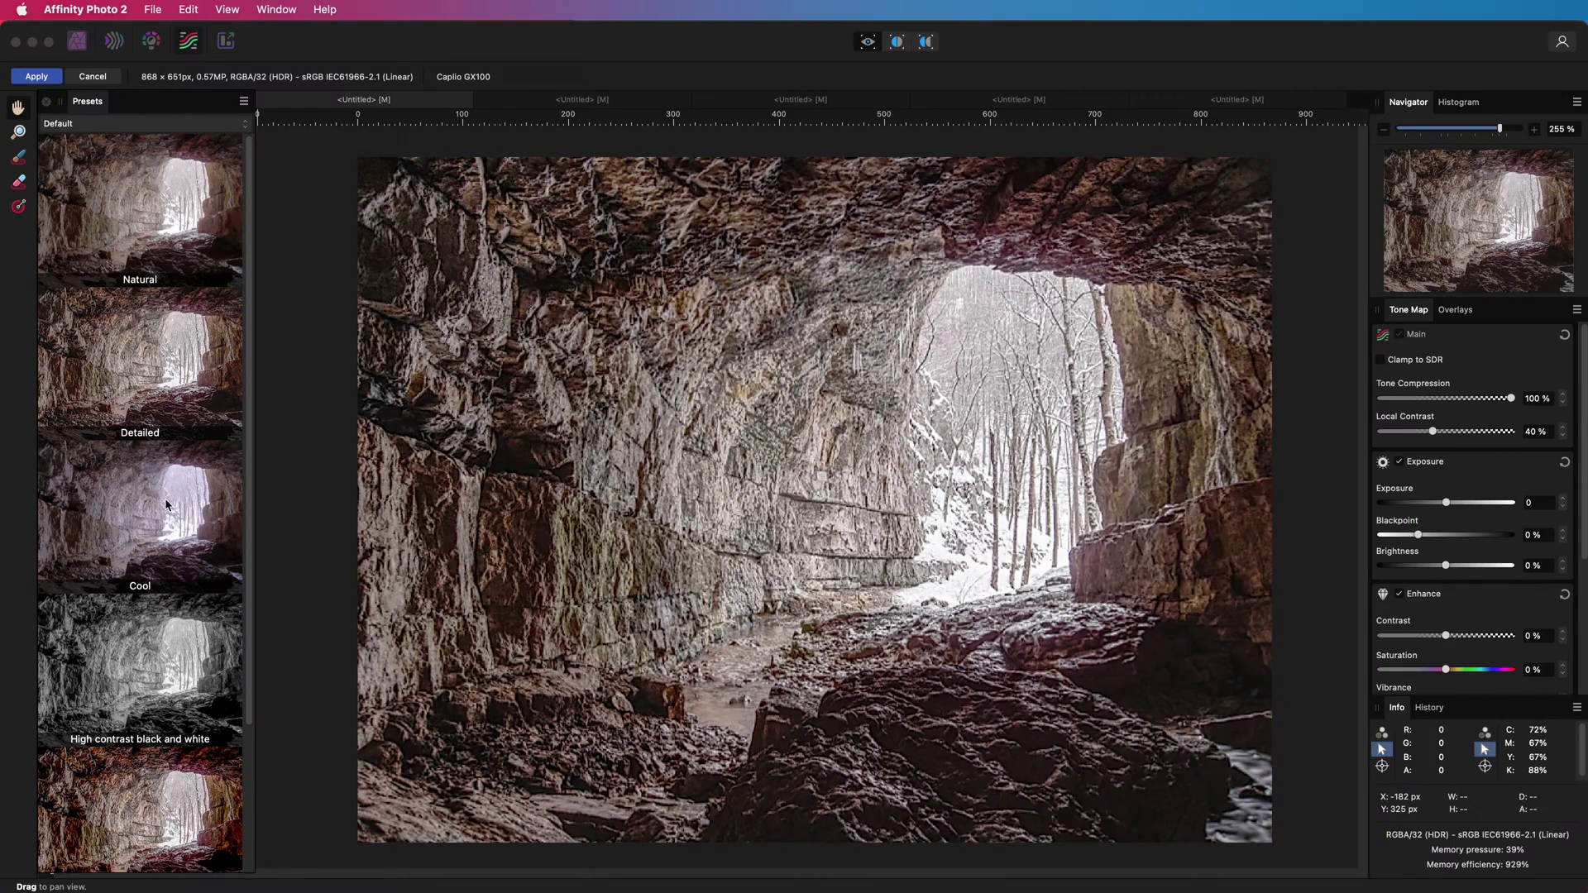
left_click(165, 498)
left_click(163, 643)
scroll(164, 649, "down", 3)
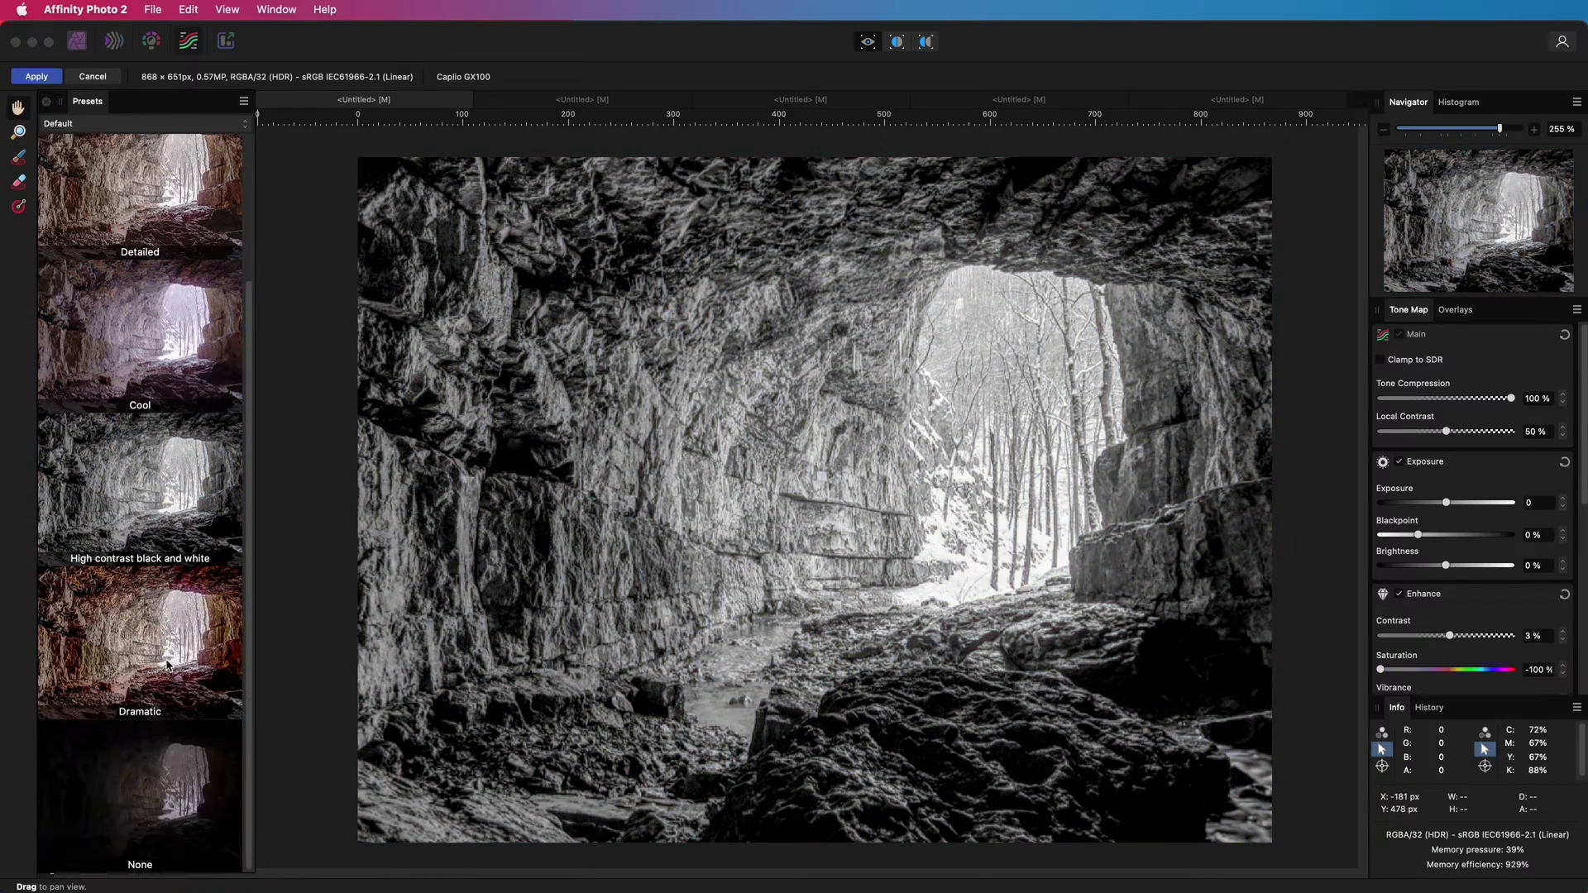
left_click(169, 668)
left_click(172, 794)
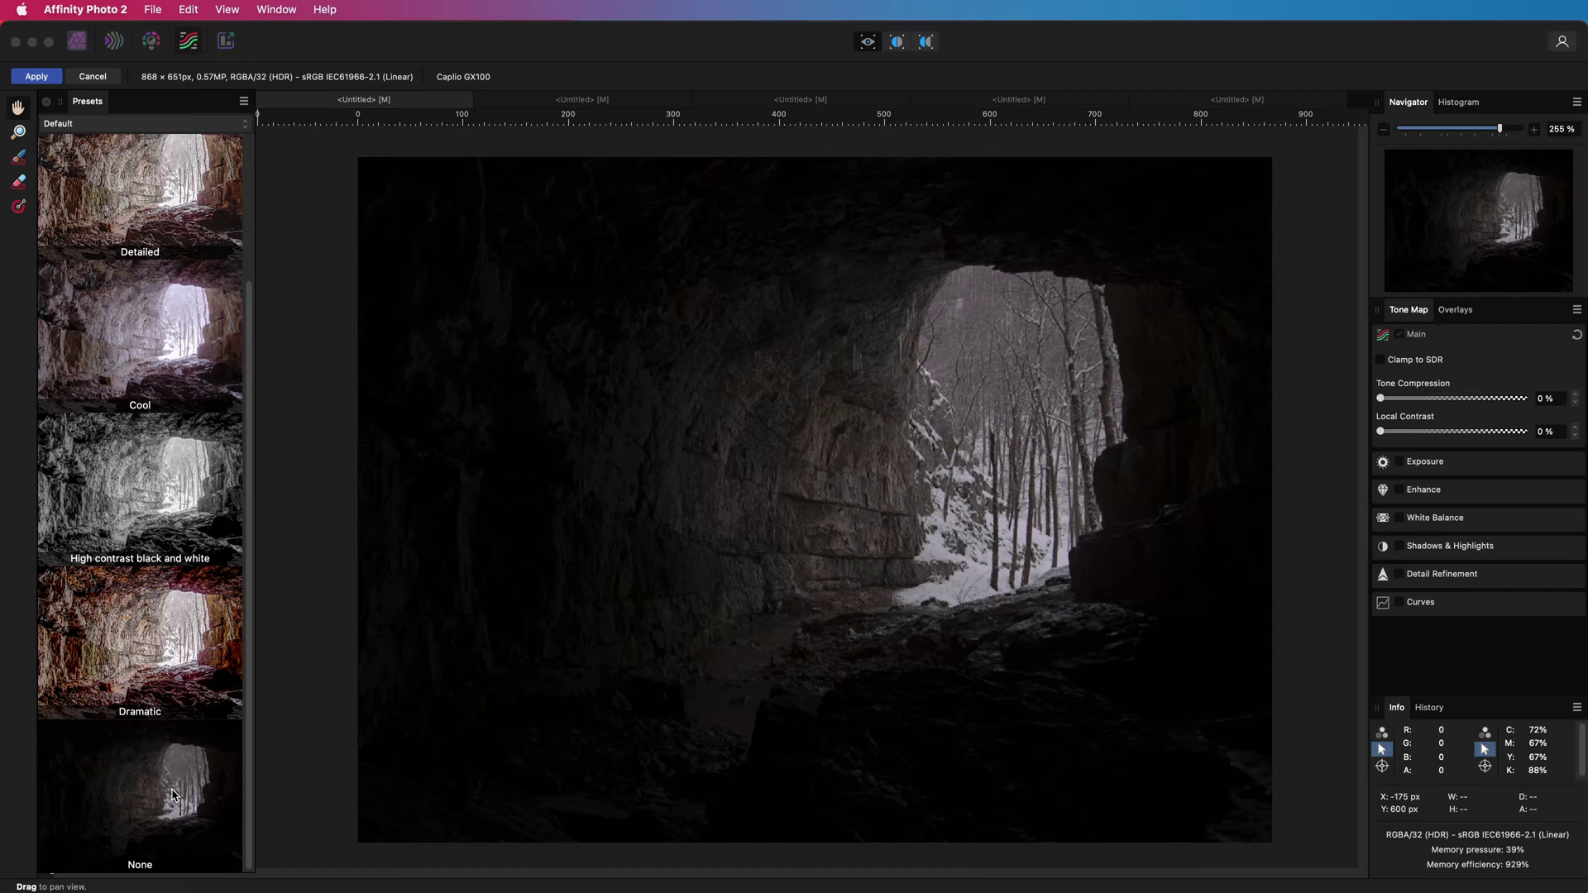
scroll(172, 793, "up", 3)
left_click(157, 153)
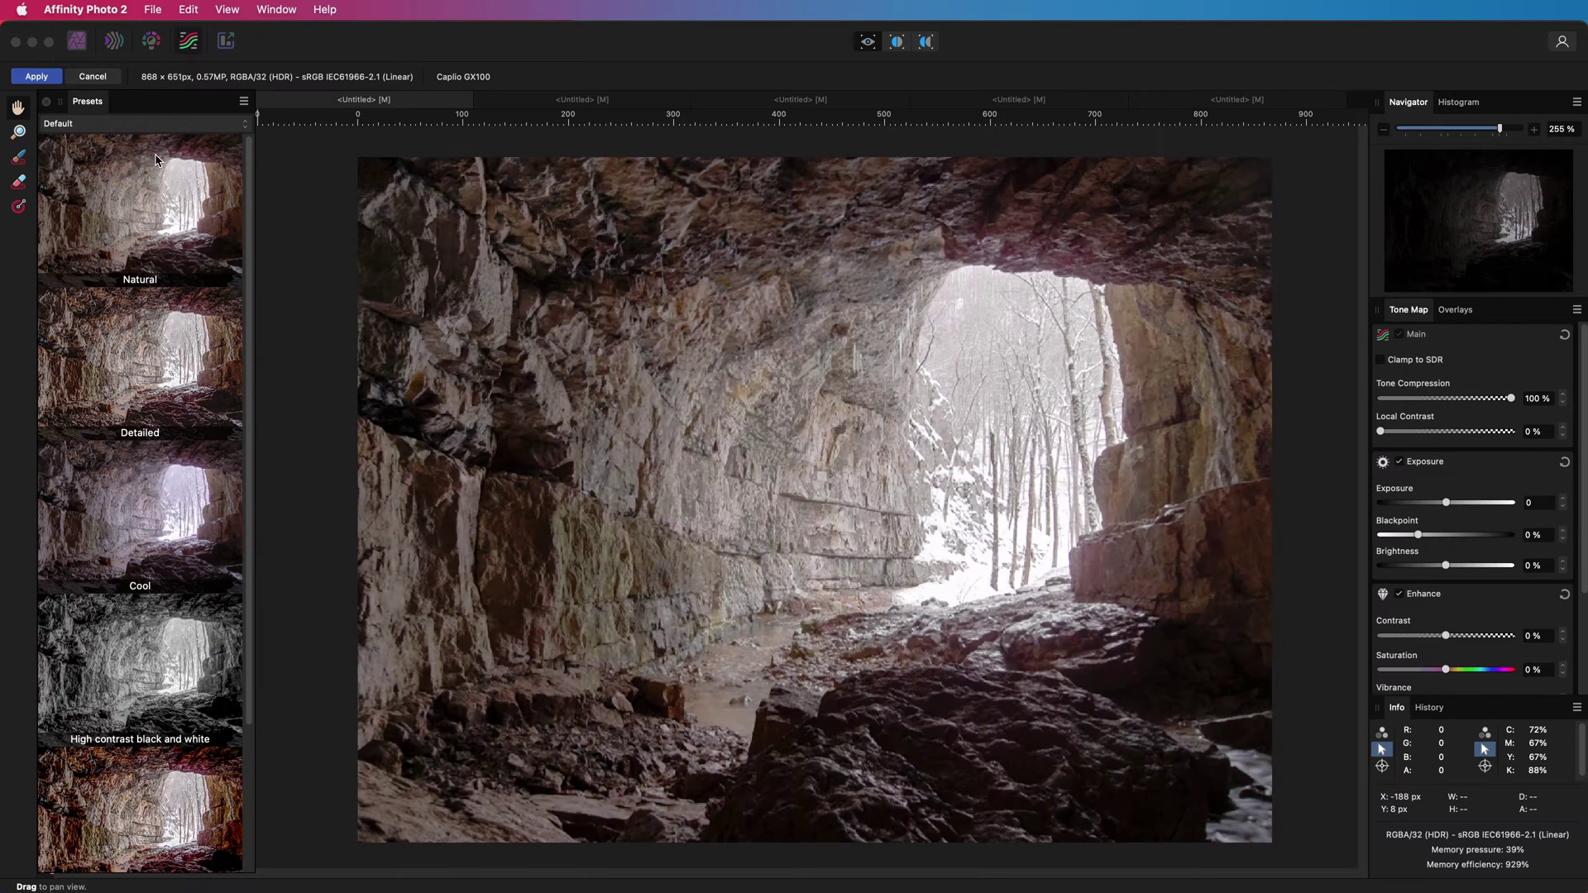
- Browse the Extreme and Crazy preset categories, then return to Default
left_click(158, 124)
left_click(157, 138)
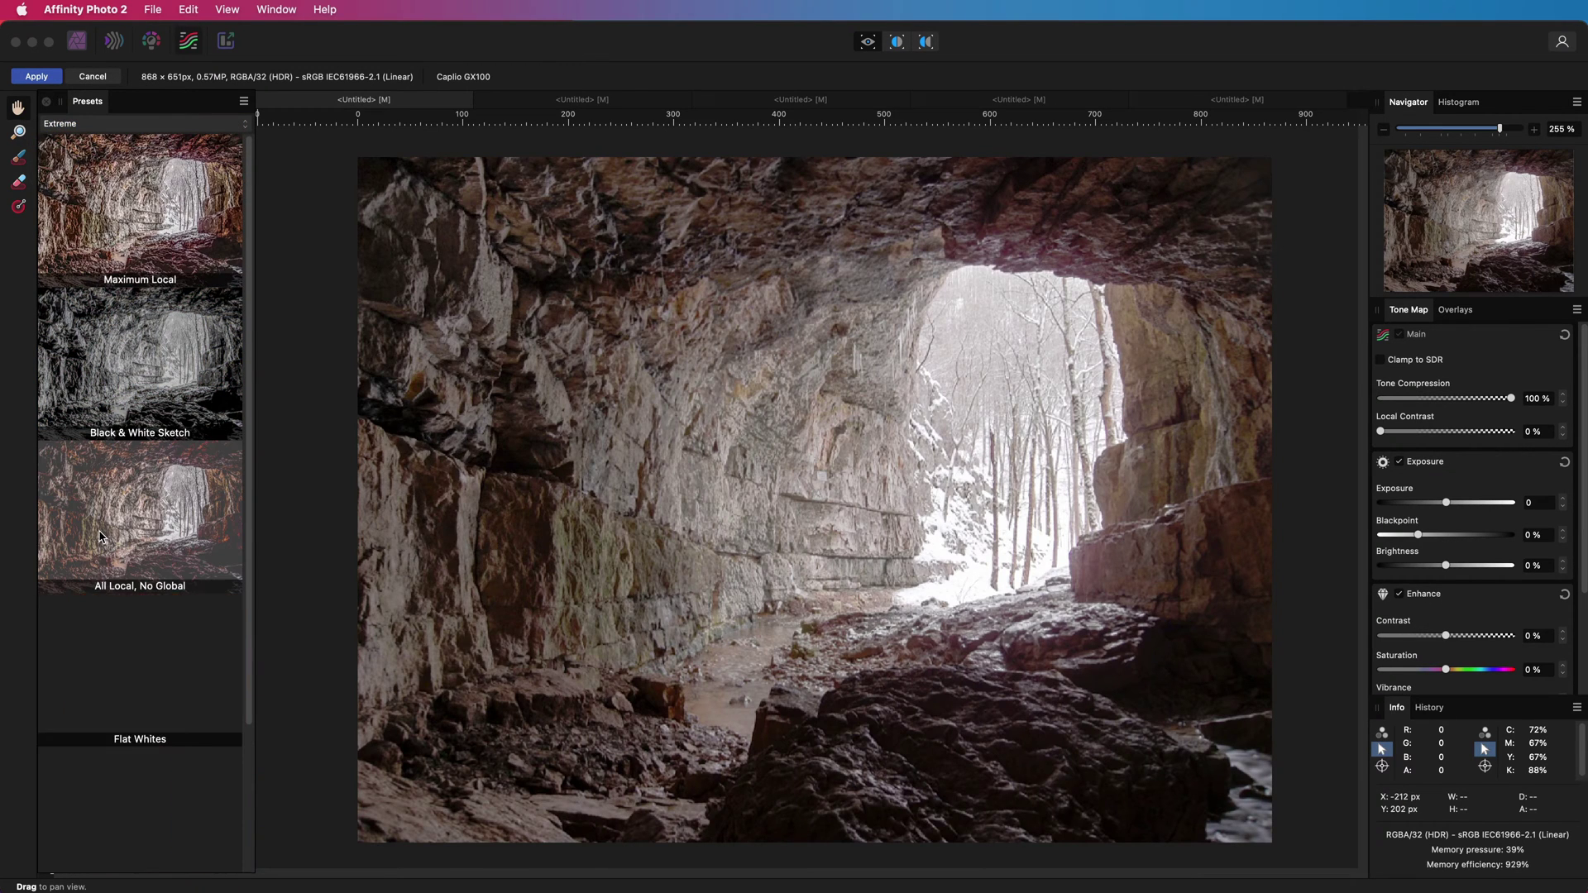
scroll(113, 635, "down", 3)
scroll(124, 496, "up", 3)
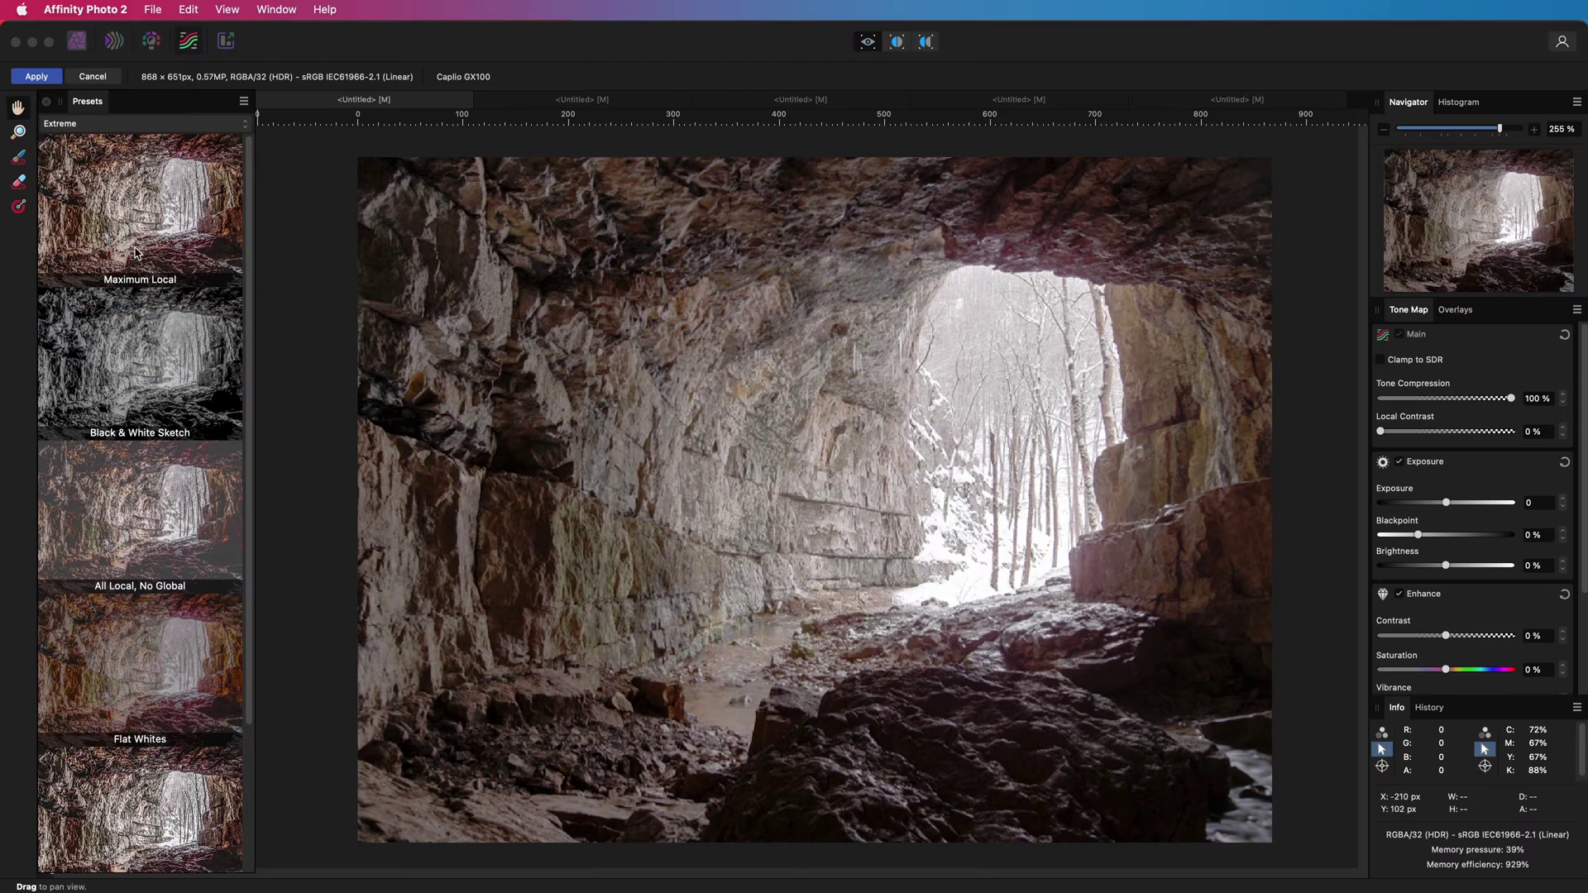
left_click(136, 133)
left_click(134, 143)
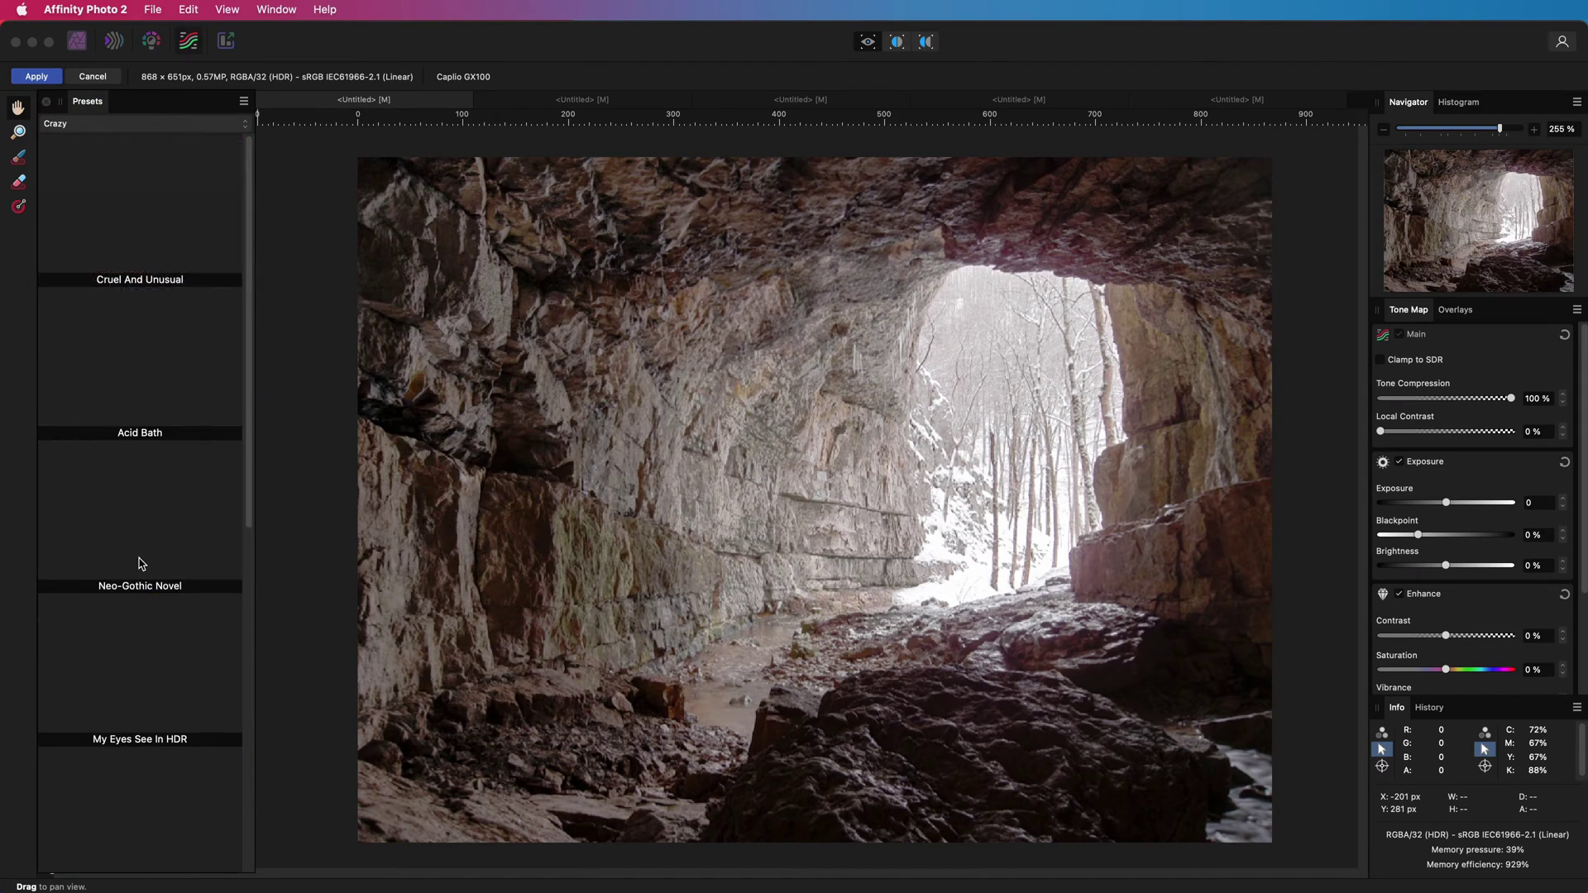
scroll(127, 711, "down", 10)
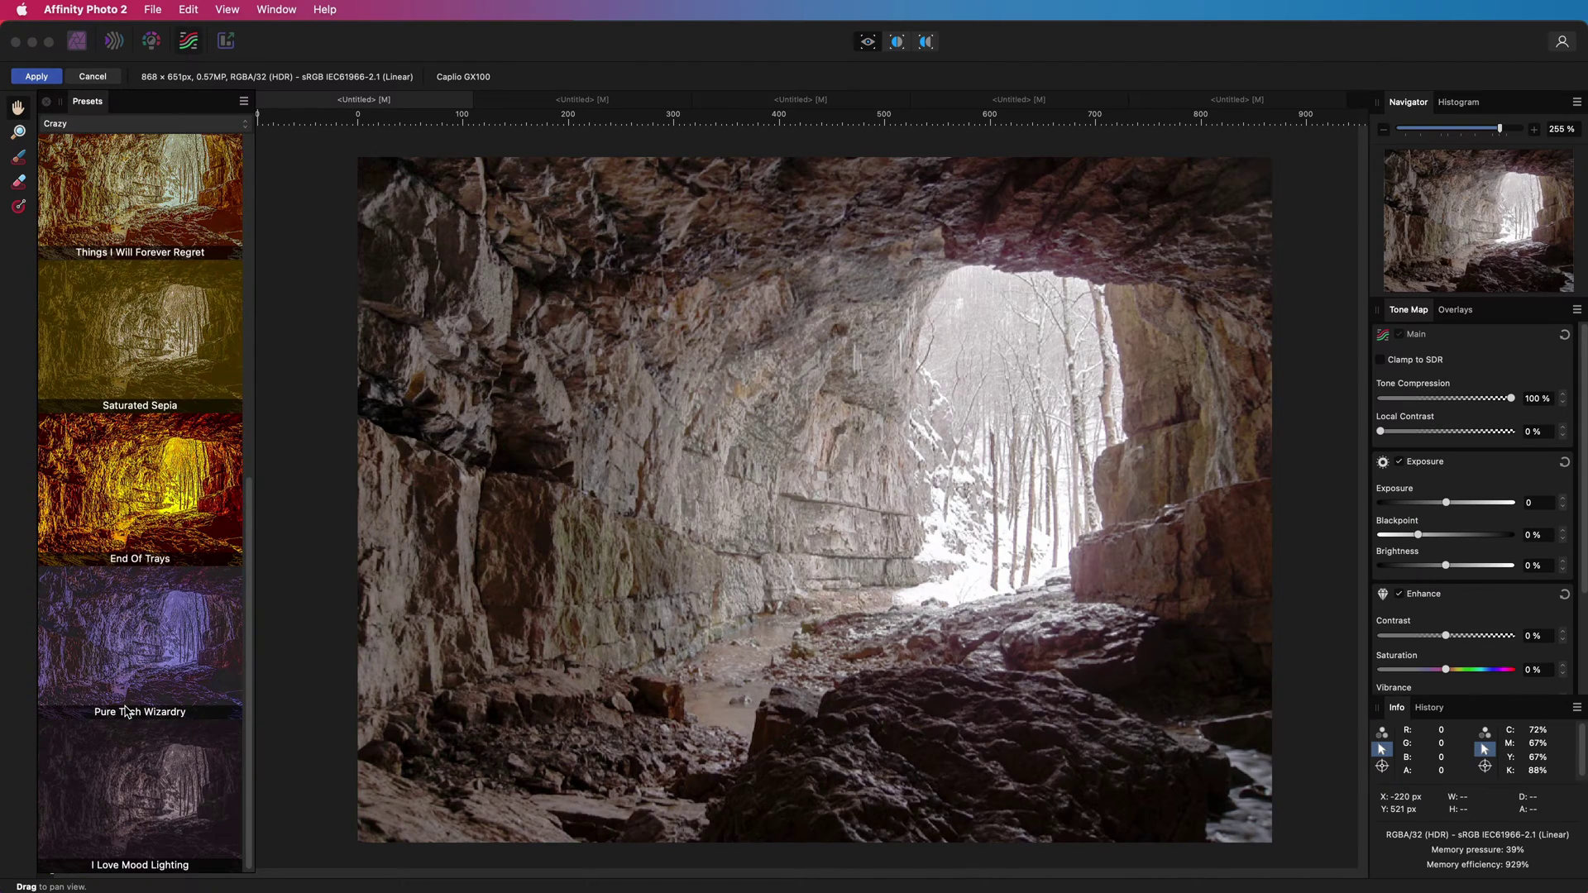
scroll(127, 711, "up", 10)
left_click(128, 126)
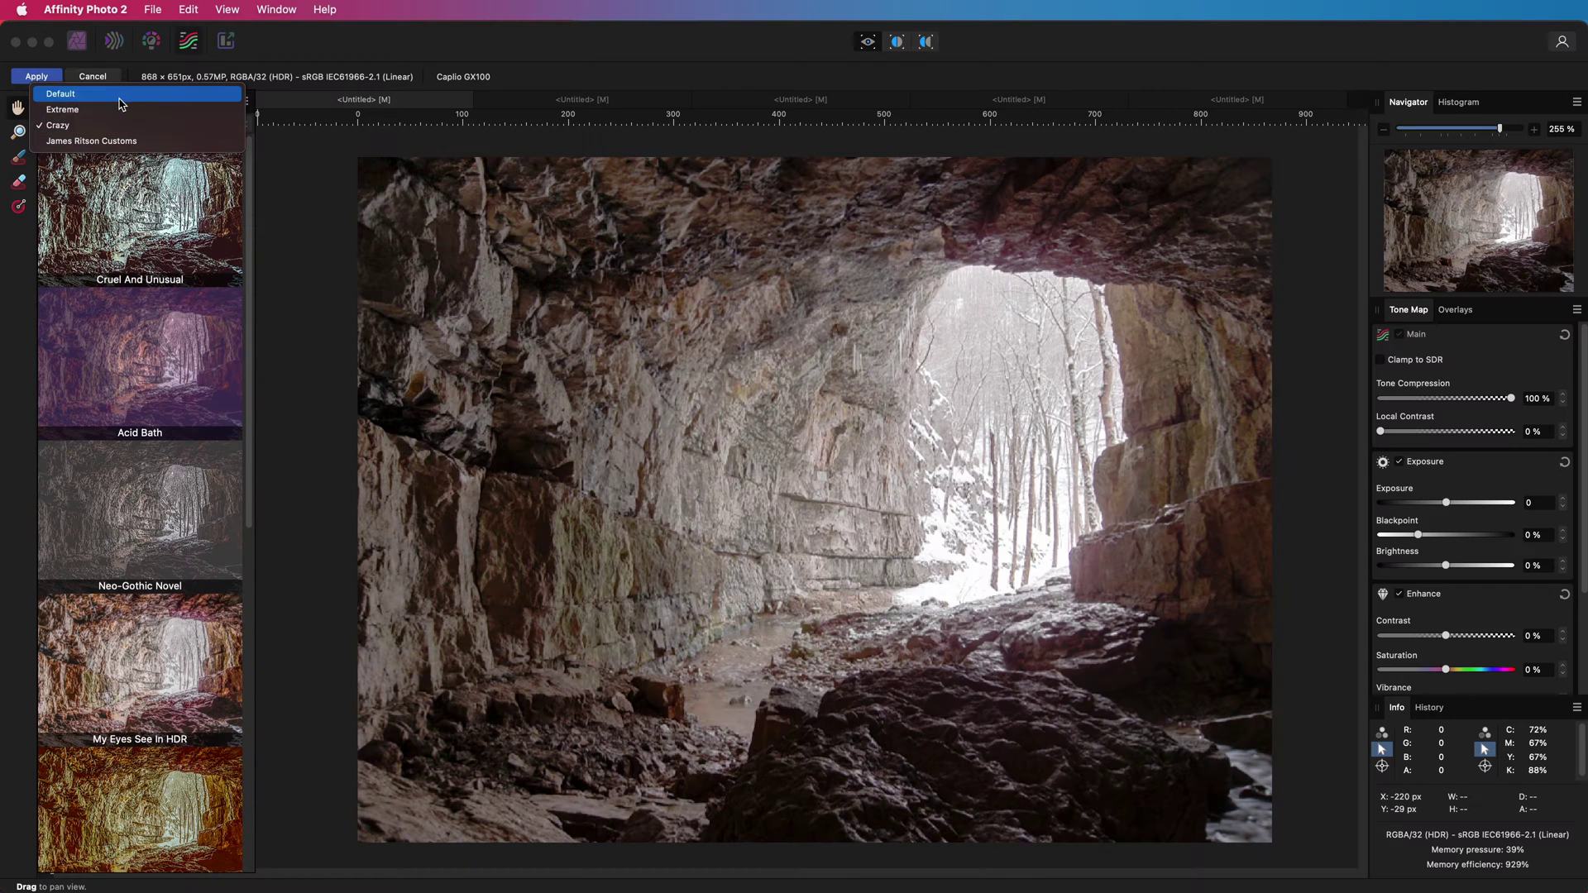
left_click(121, 96)
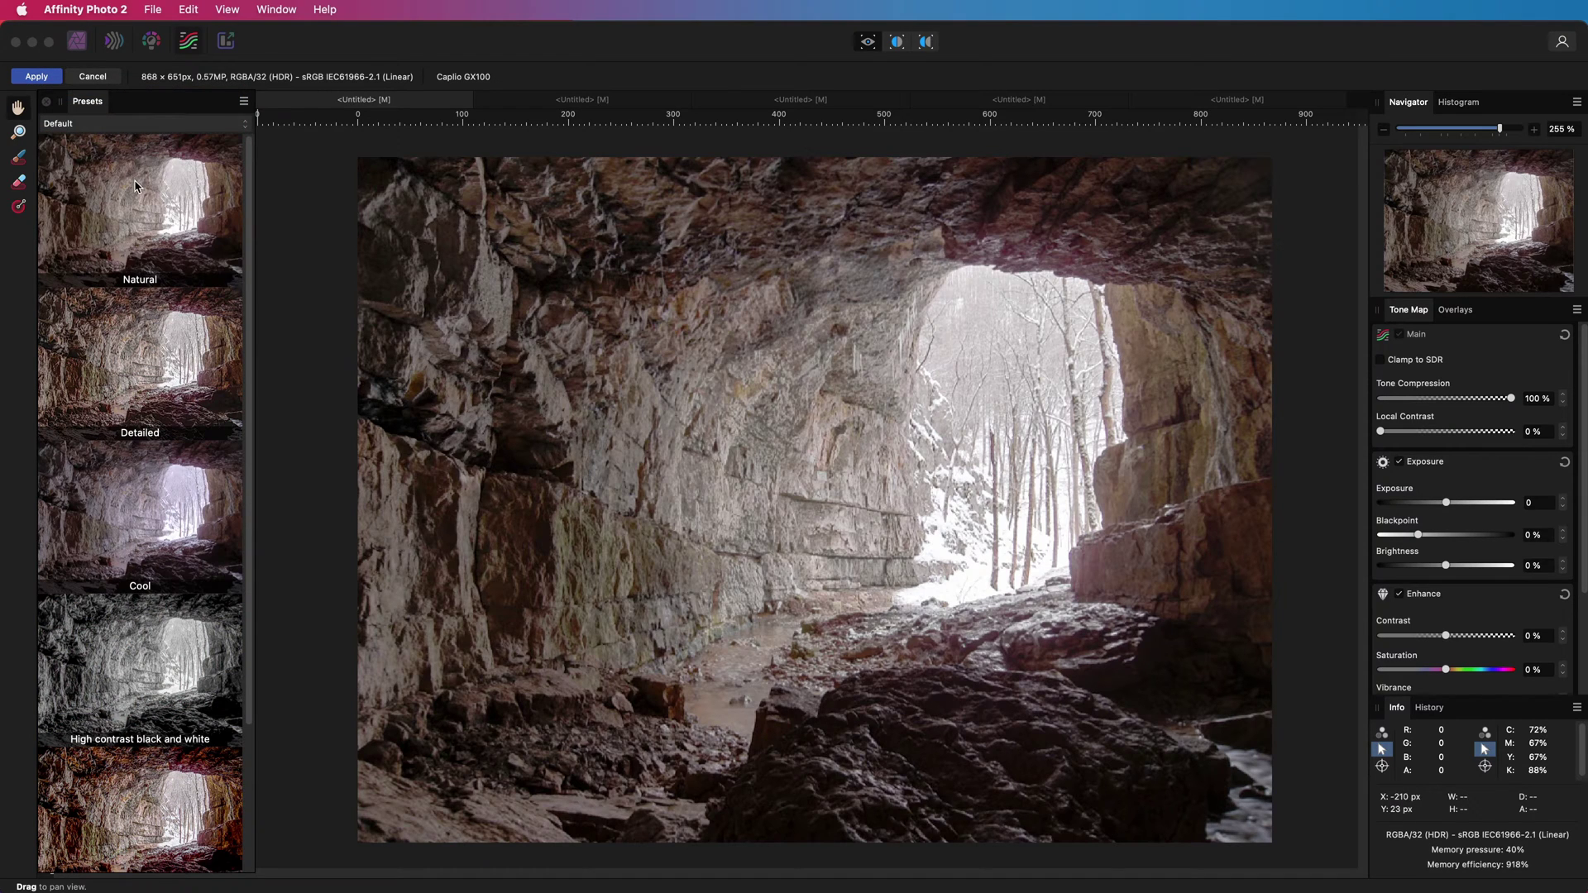
- Add a new brush overlay painted over the cave opening
left_click(1456, 314)
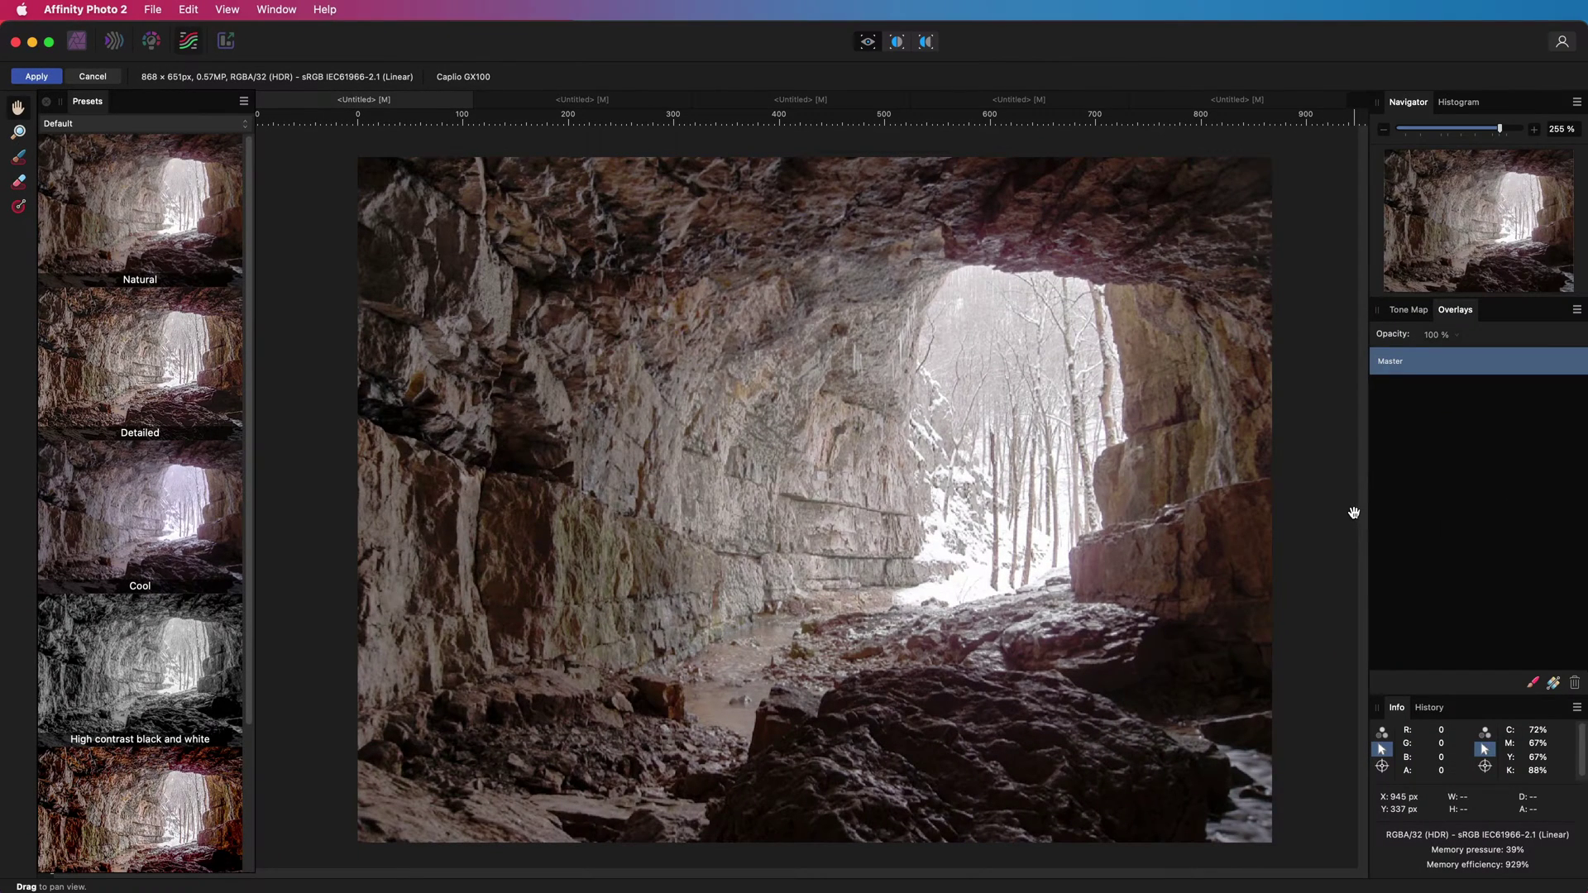
key("b")
left_click(1550, 682)
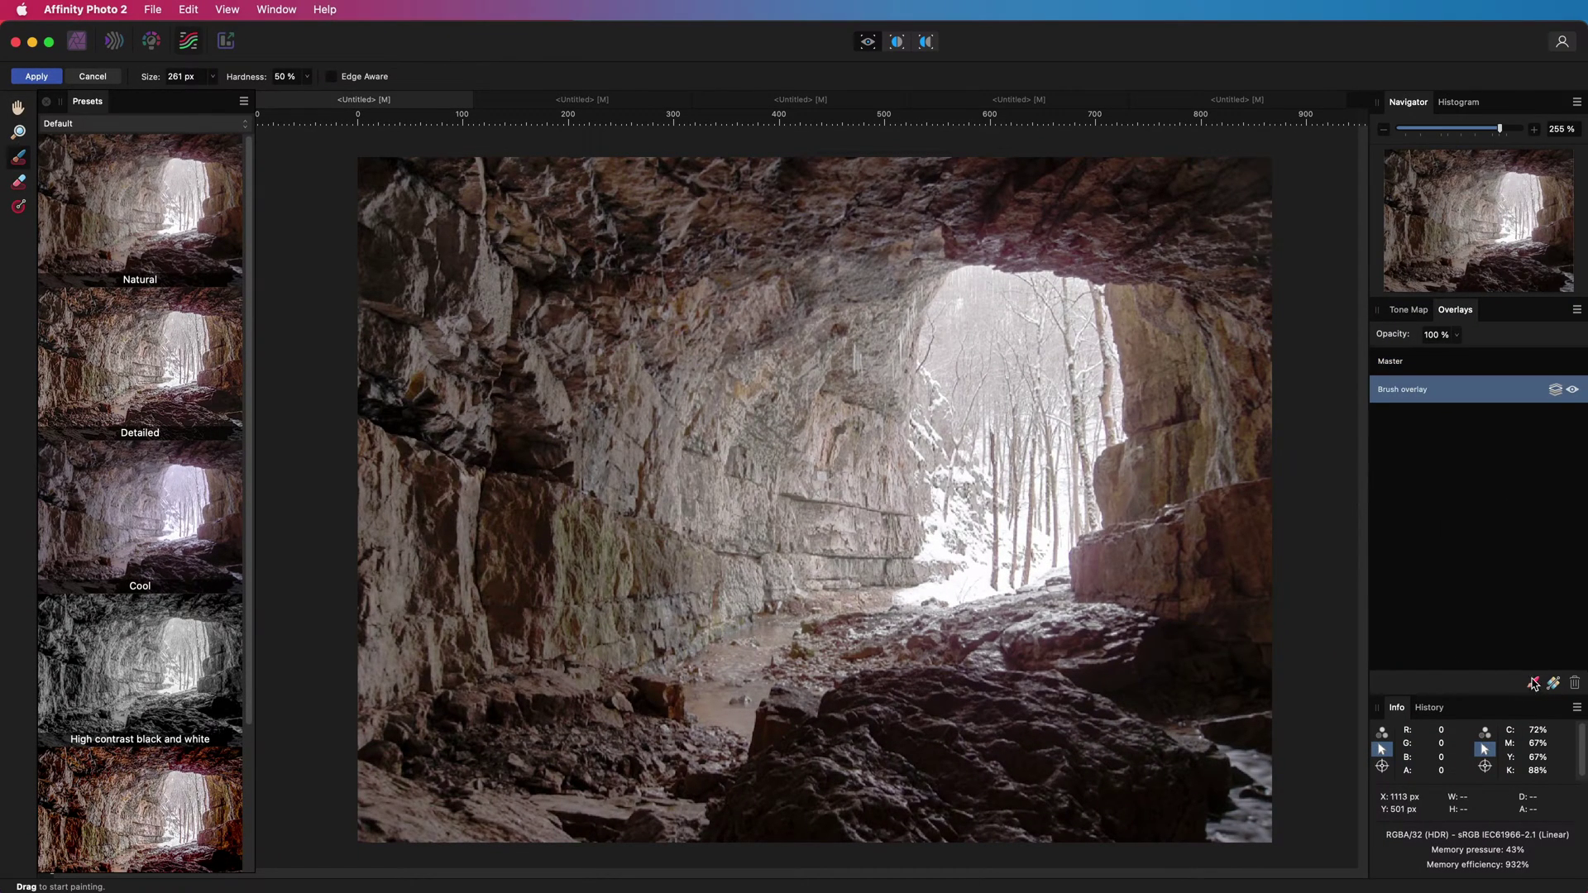
mouse_move(1021, 381)
left_mouse_down()
mouse_move(1010, 451)
mouse_move(1053, 323)
mouse_move(959, 553)
mouse_move(979, 378)
mouse_move(961, 289)
mouse_move(1087, 366)
left_mouse_up()
- Lower the overlay's exposure and temperature, then toggle it to compare, leaving it hidden
left_click(1408, 310)
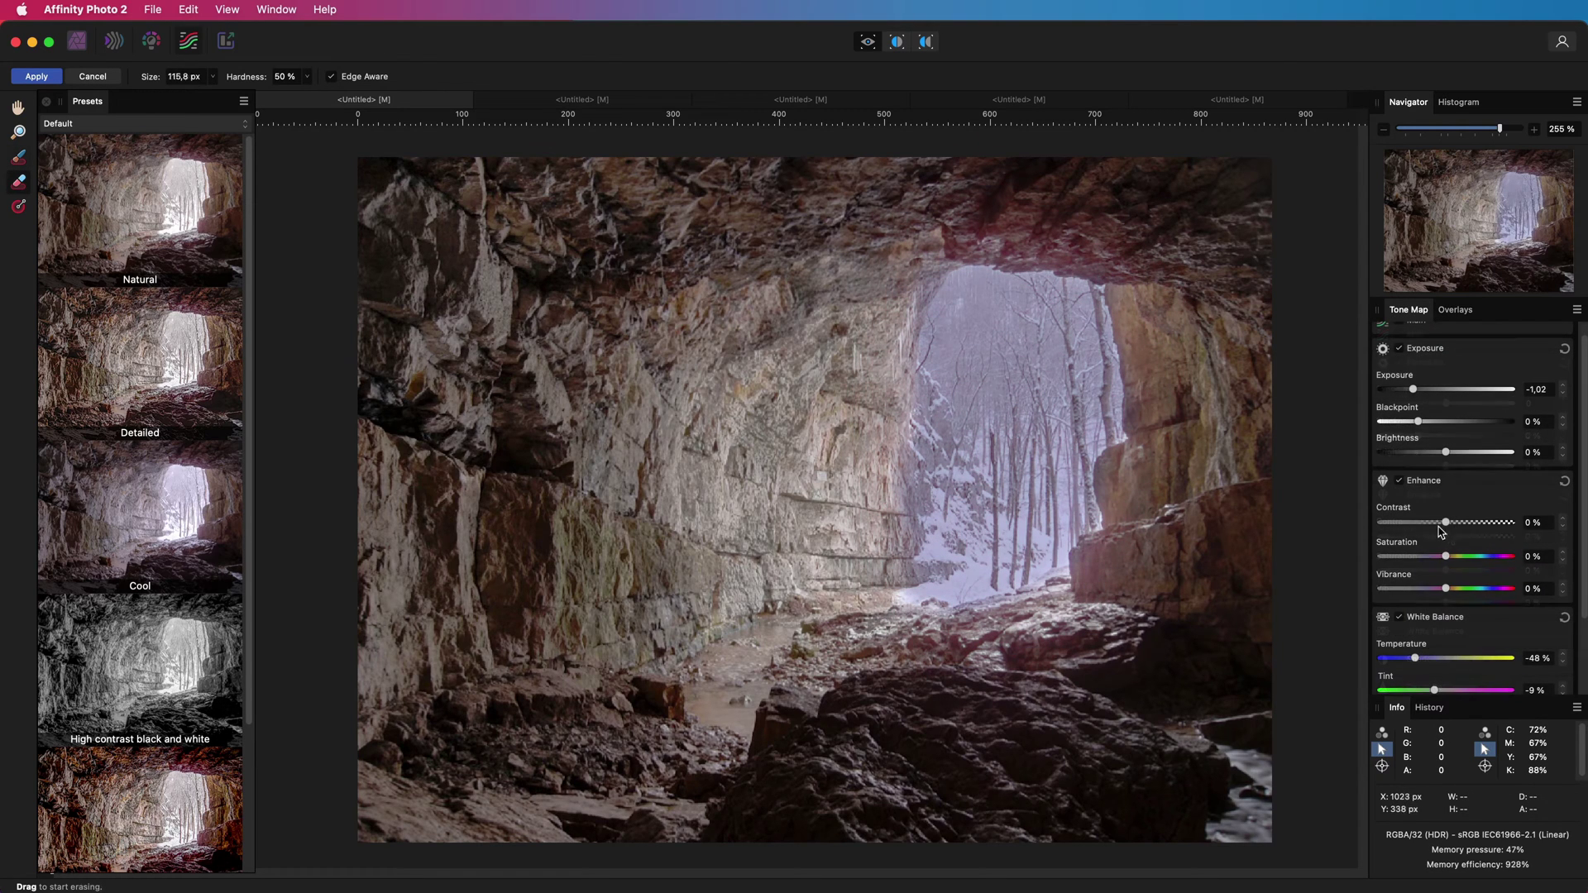
left_click_drag(1428, 660, 1423, 660)
left_click_drag(1414, 390, 1436, 398)
left_click(1454, 310)
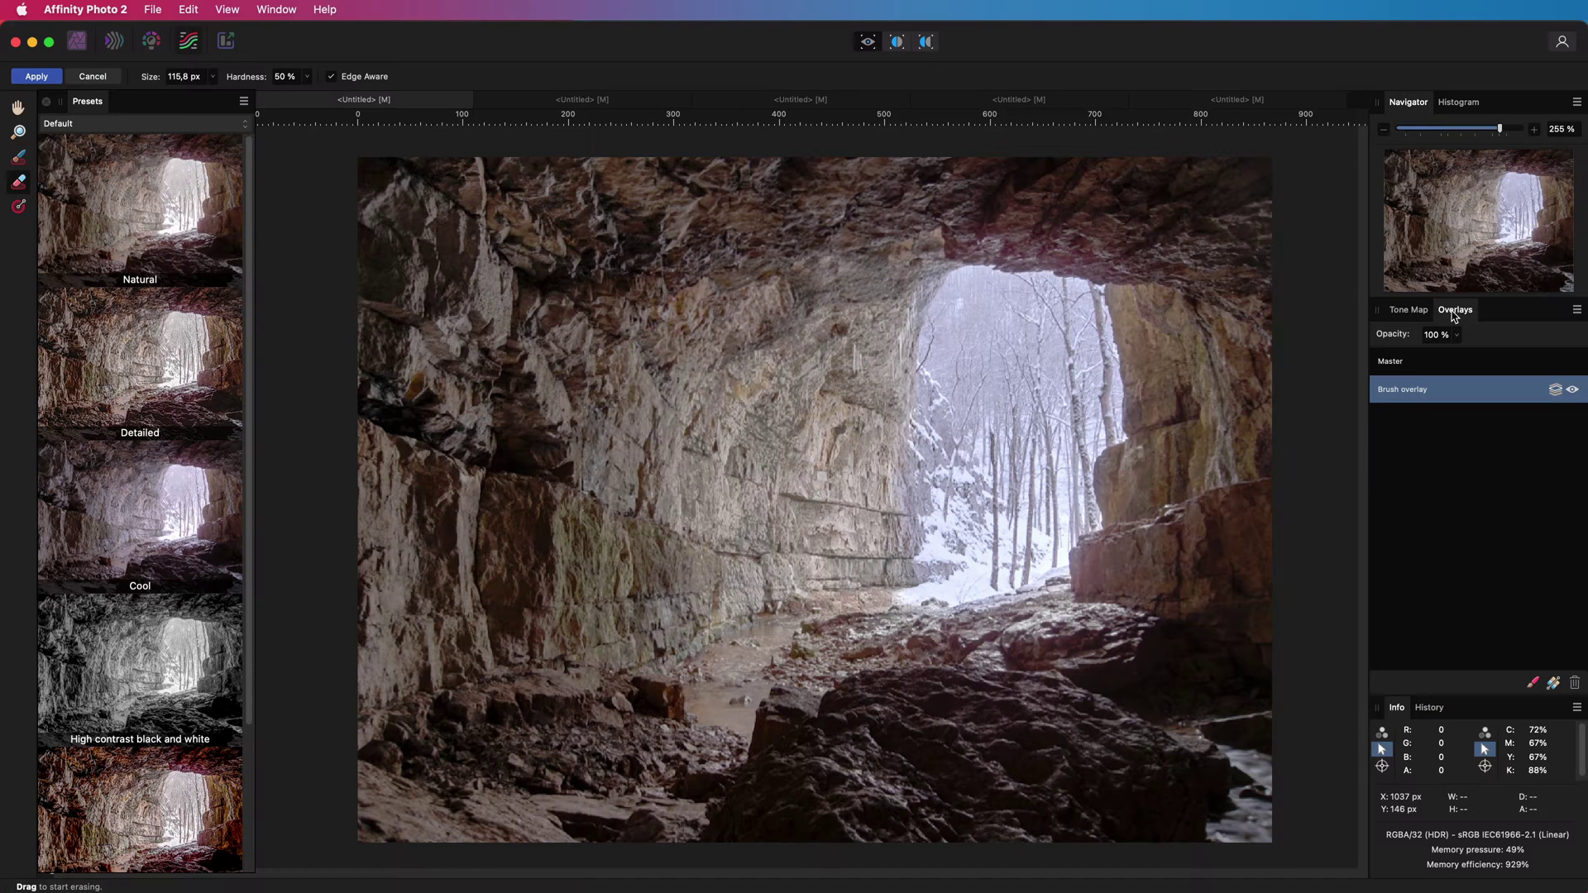
left_click(1574, 394)
left_click(1574, 394)
left_click(1574, 393)
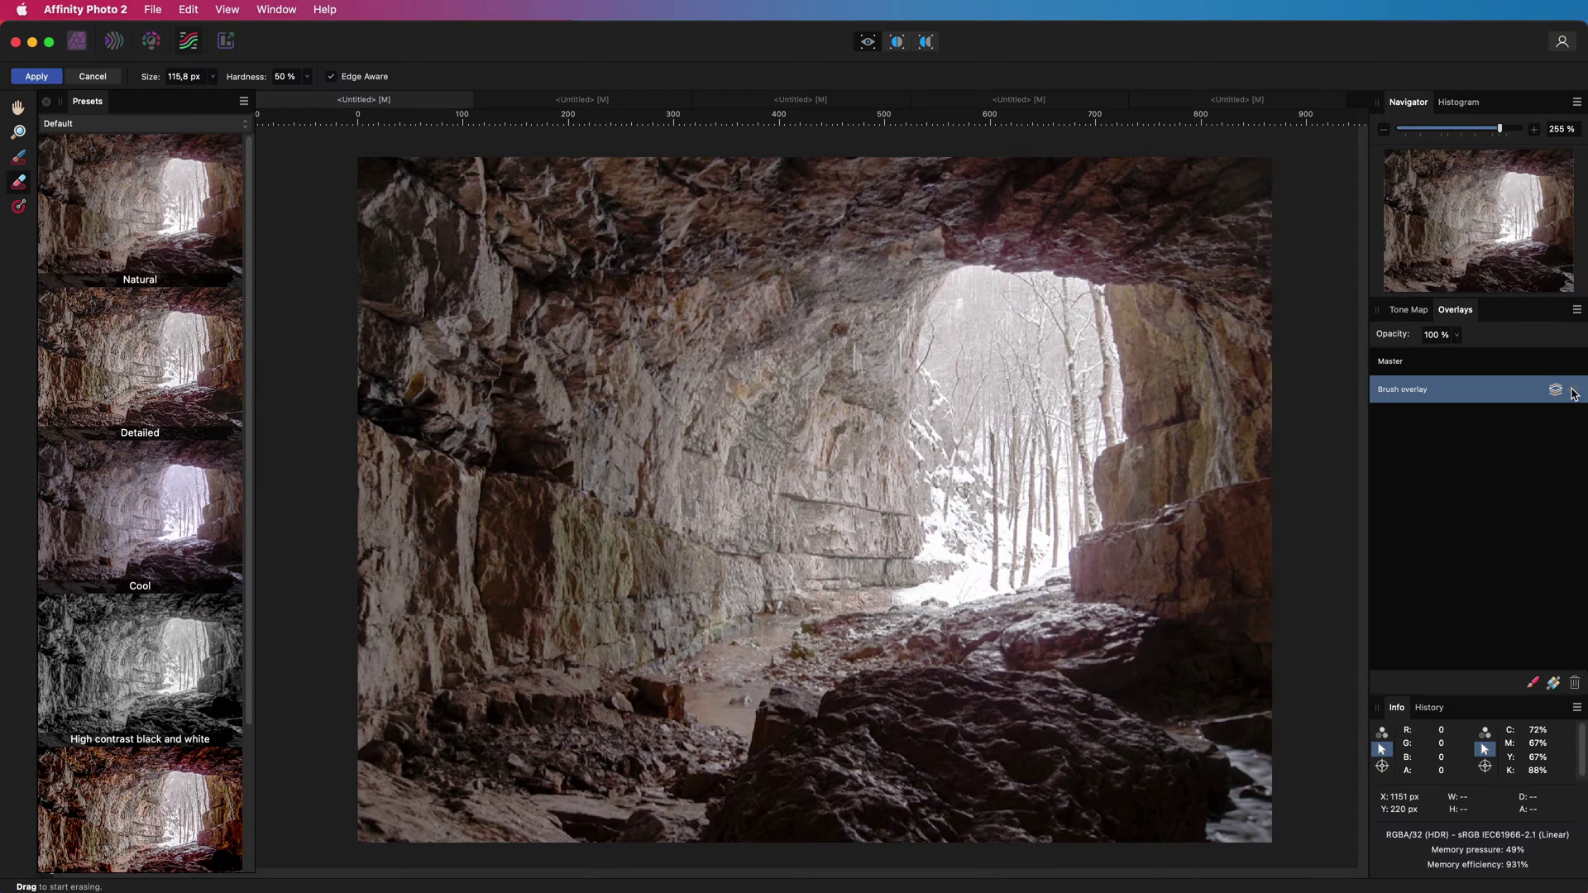
left_click(1567, 393)
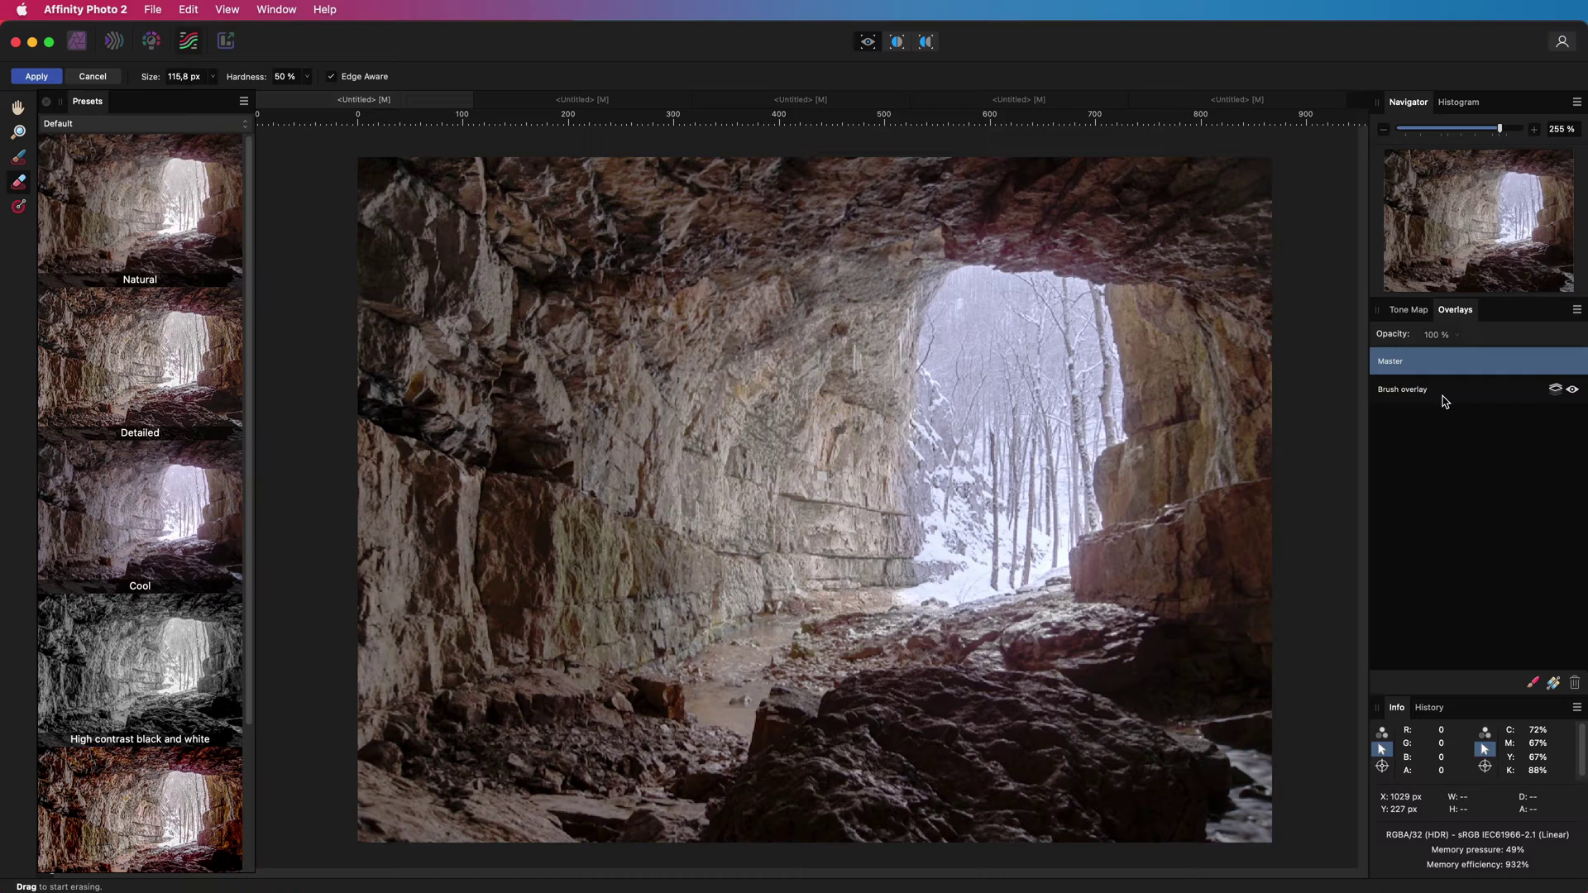
- Delete the old brush overlay and apply the High contrast black and white preset
left_click(1472, 388)
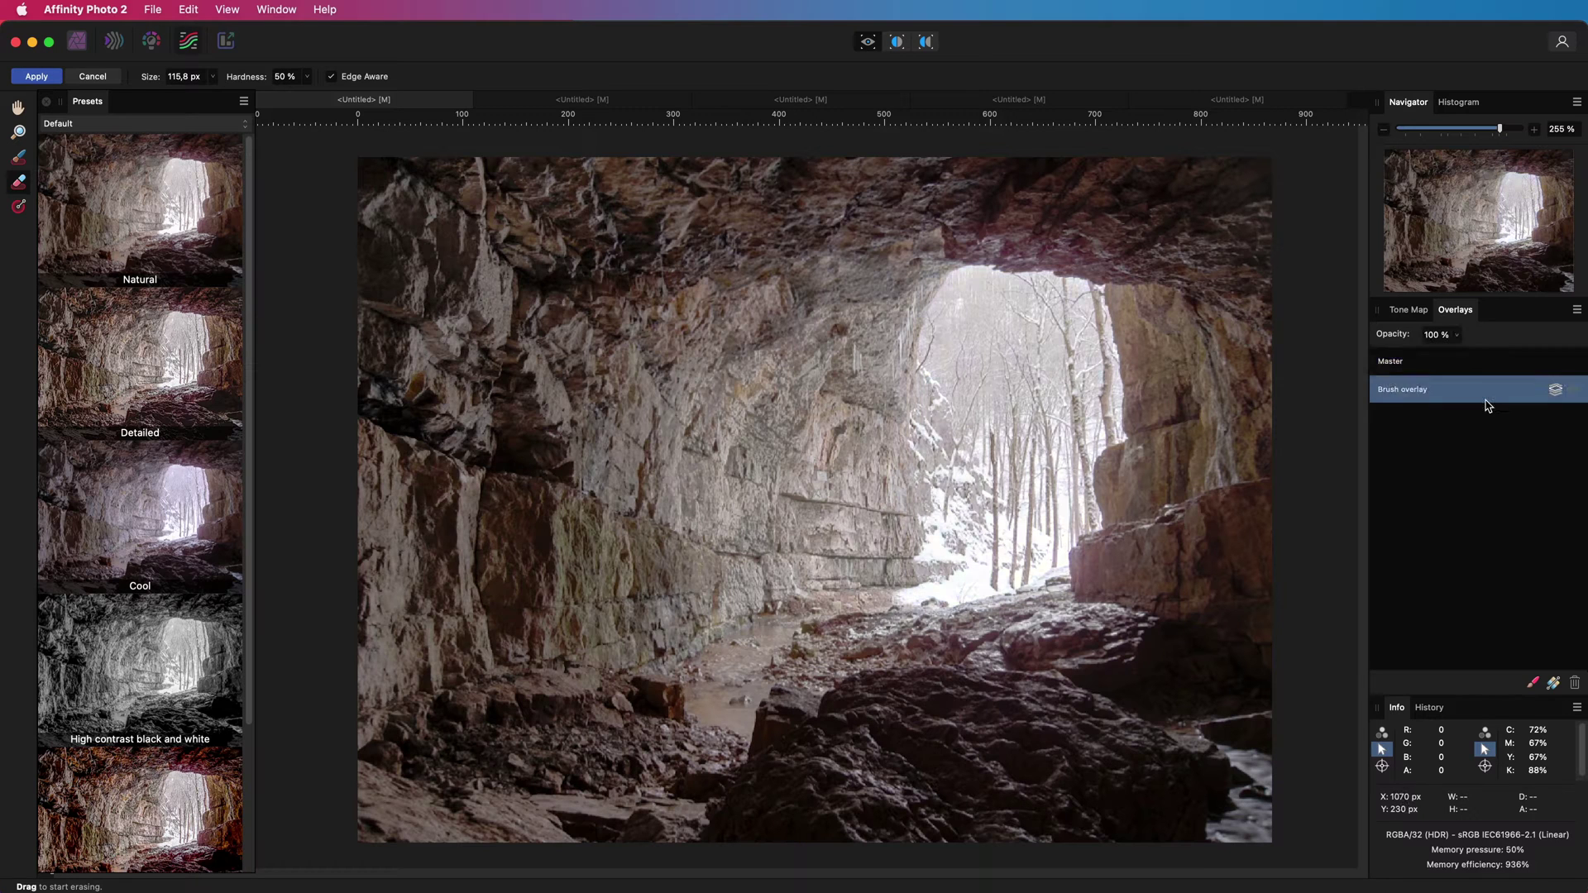
key("Delete")
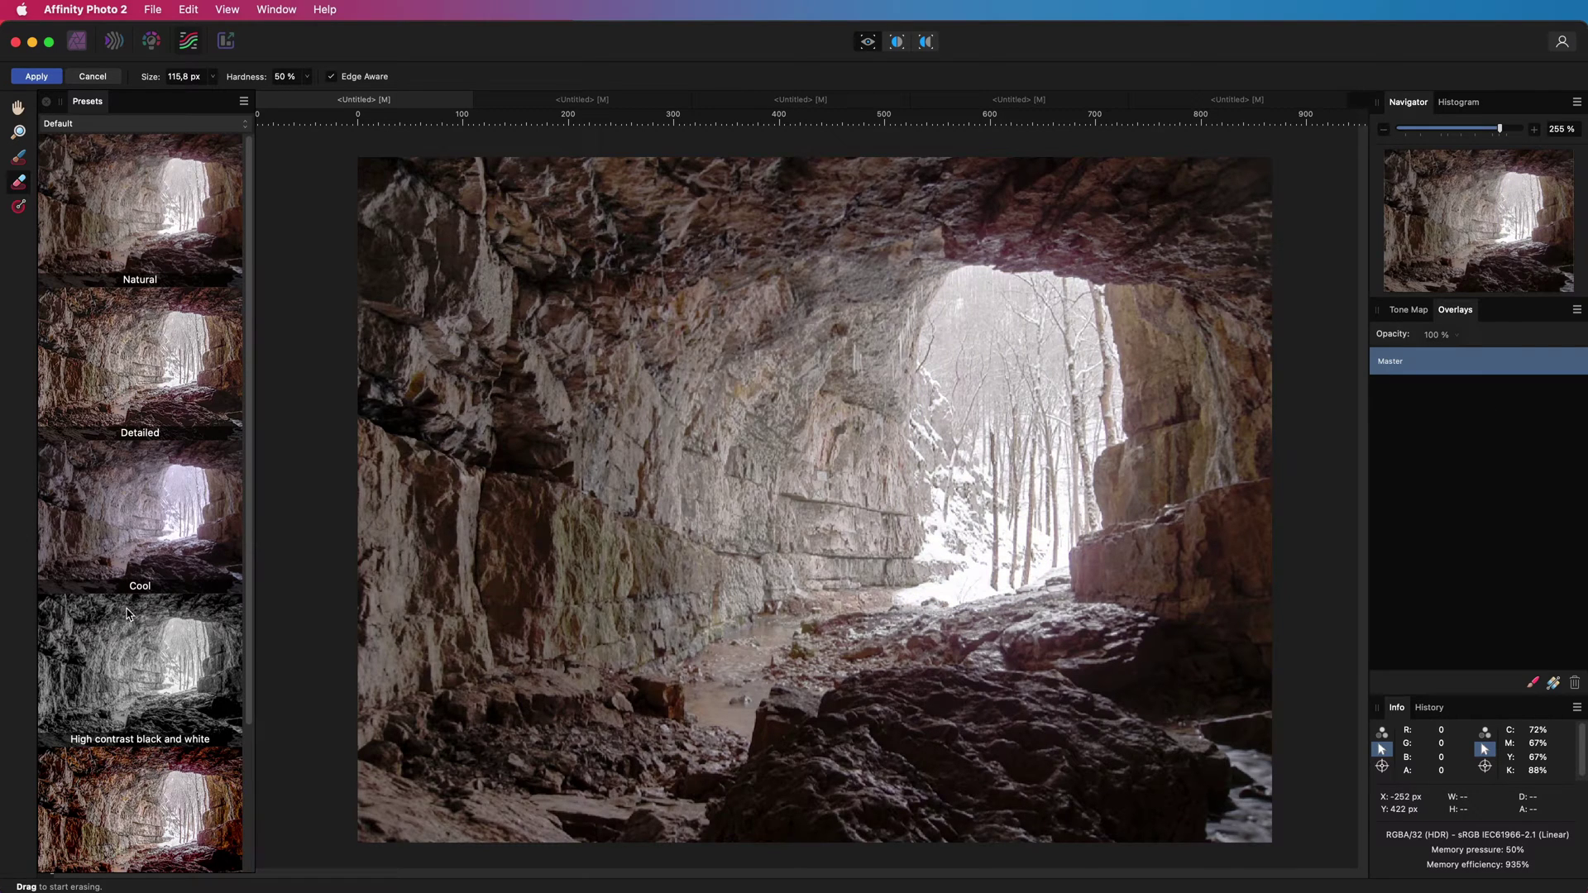
left_click(134, 653)
- Paint a new brush overlay across the cave walls with Blackpoint 8%, comparing it on and off
left_click(1532, 683)
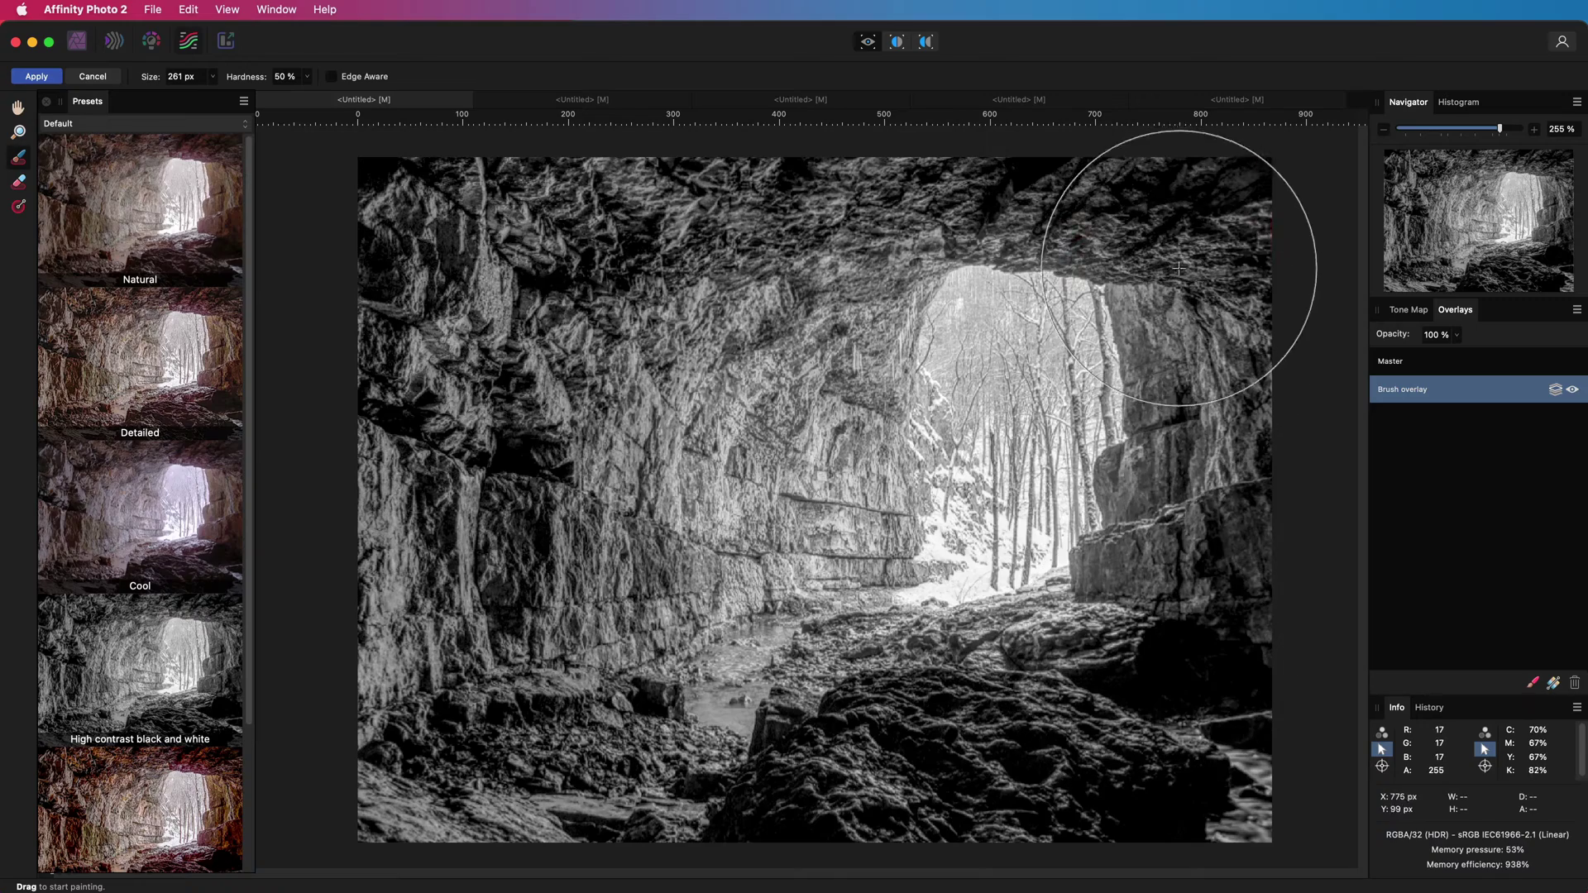
mouse_move(1166, 261)
left_mouse_down()
mouse_move(805, 768)
mouse_move(777, 600)
mouse_move(847, 257)
mouse_move(636, 218)
mouse_move(433, 553)
mouse_move(1128, 660)
mouse_move(1184, 784)
mouse_move(1238, 415)
mouse_move(847, 177)
mouse_move(407, 183)
mouse_move(1161, 479)
left_mouse_up()
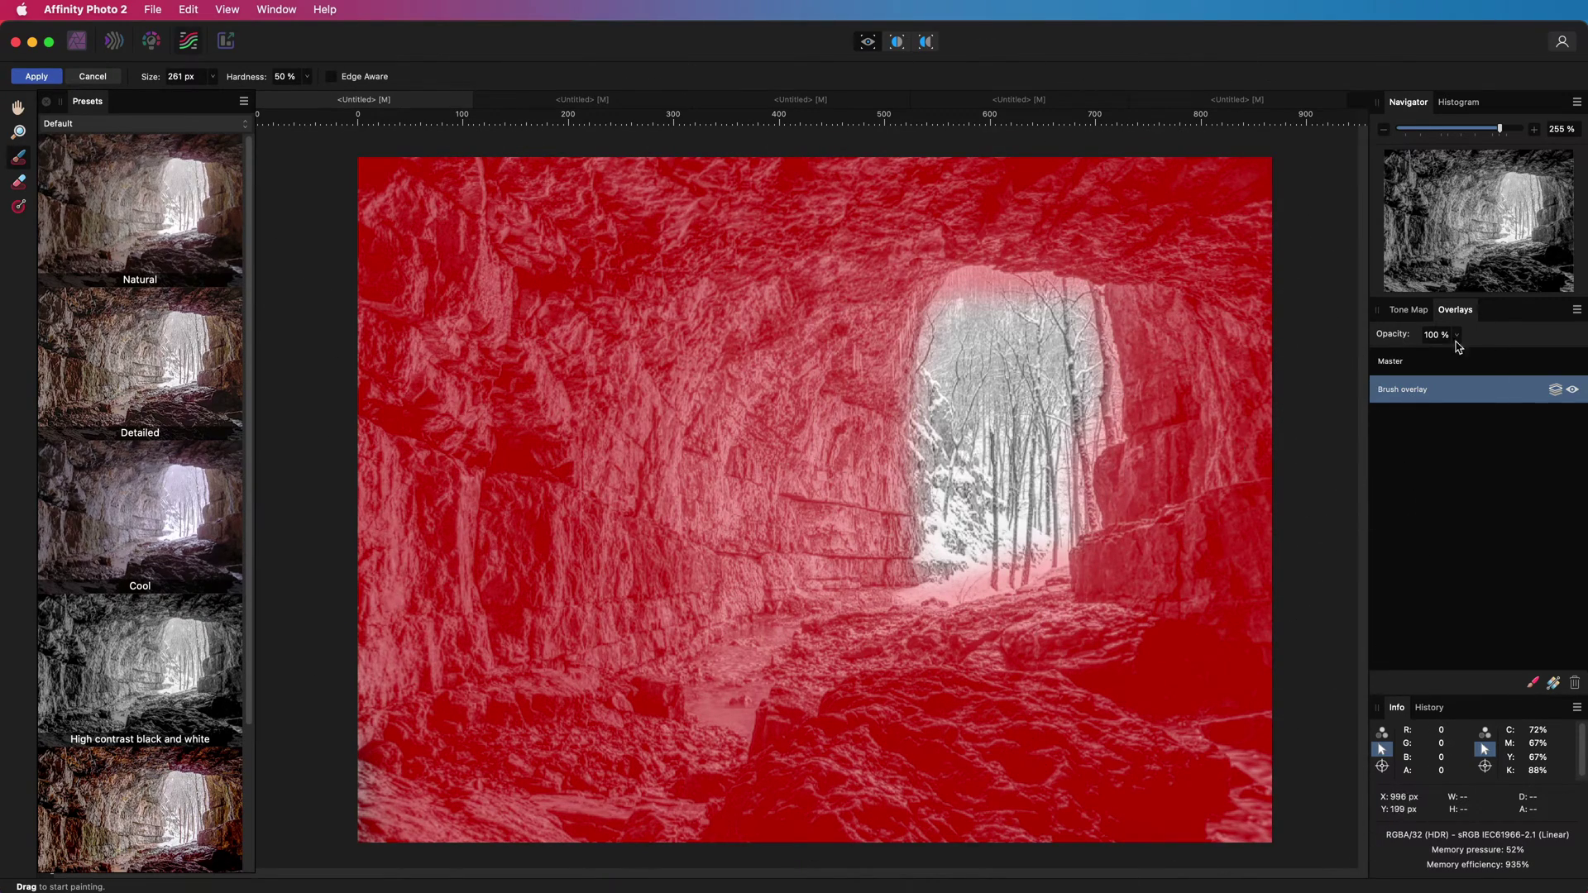
left_click(1407, 310)
left_click_drag(1396, 424, 1449, 423)
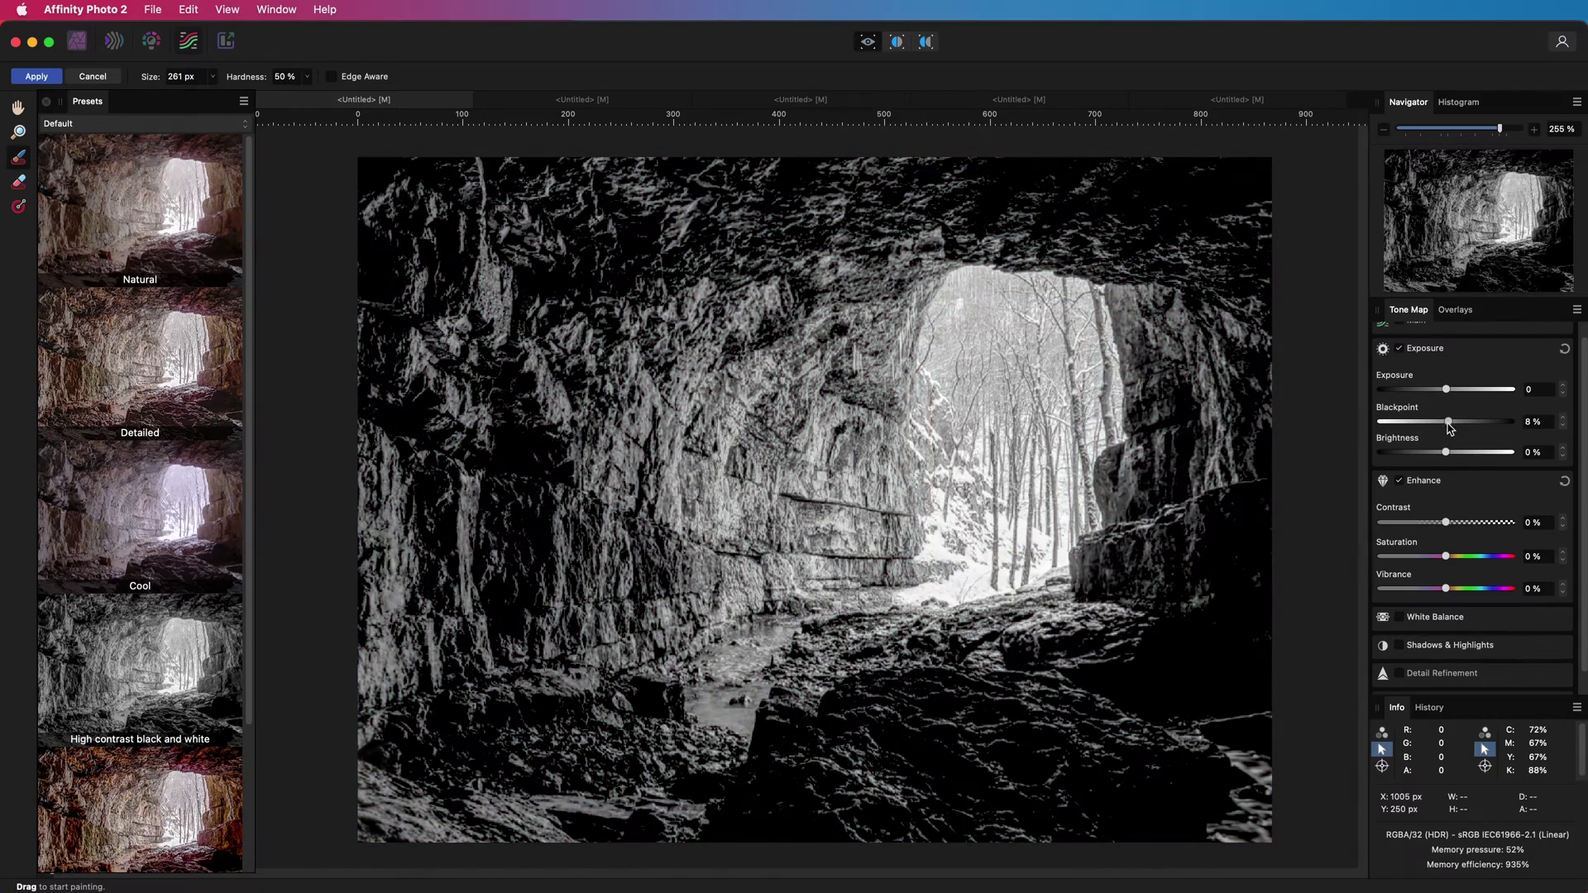
left_click(1453, 310)
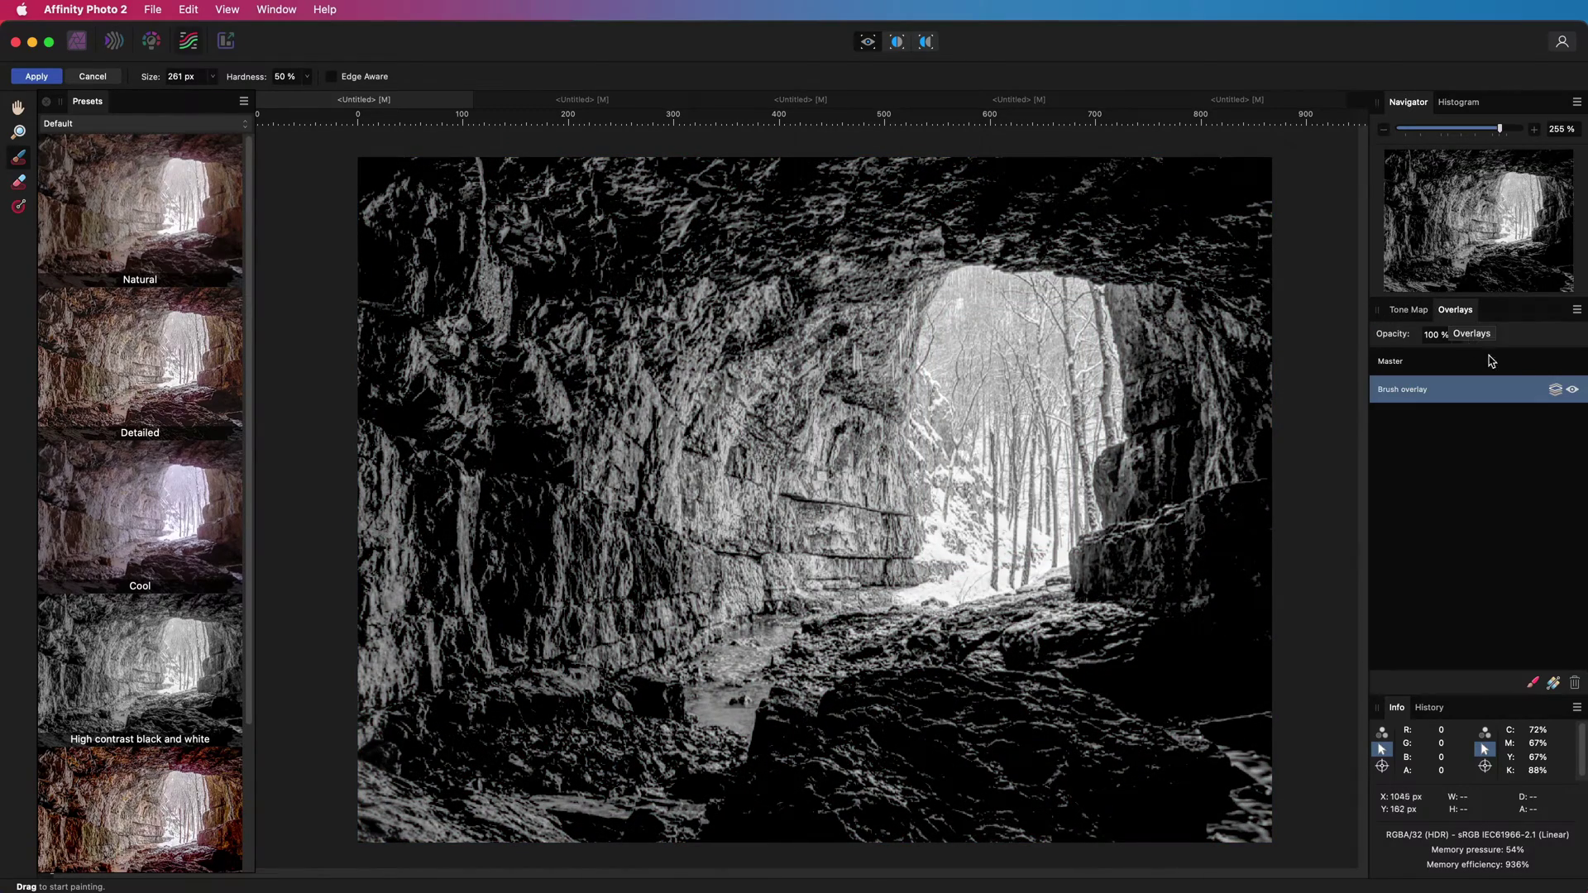
left_click(1555, 391)
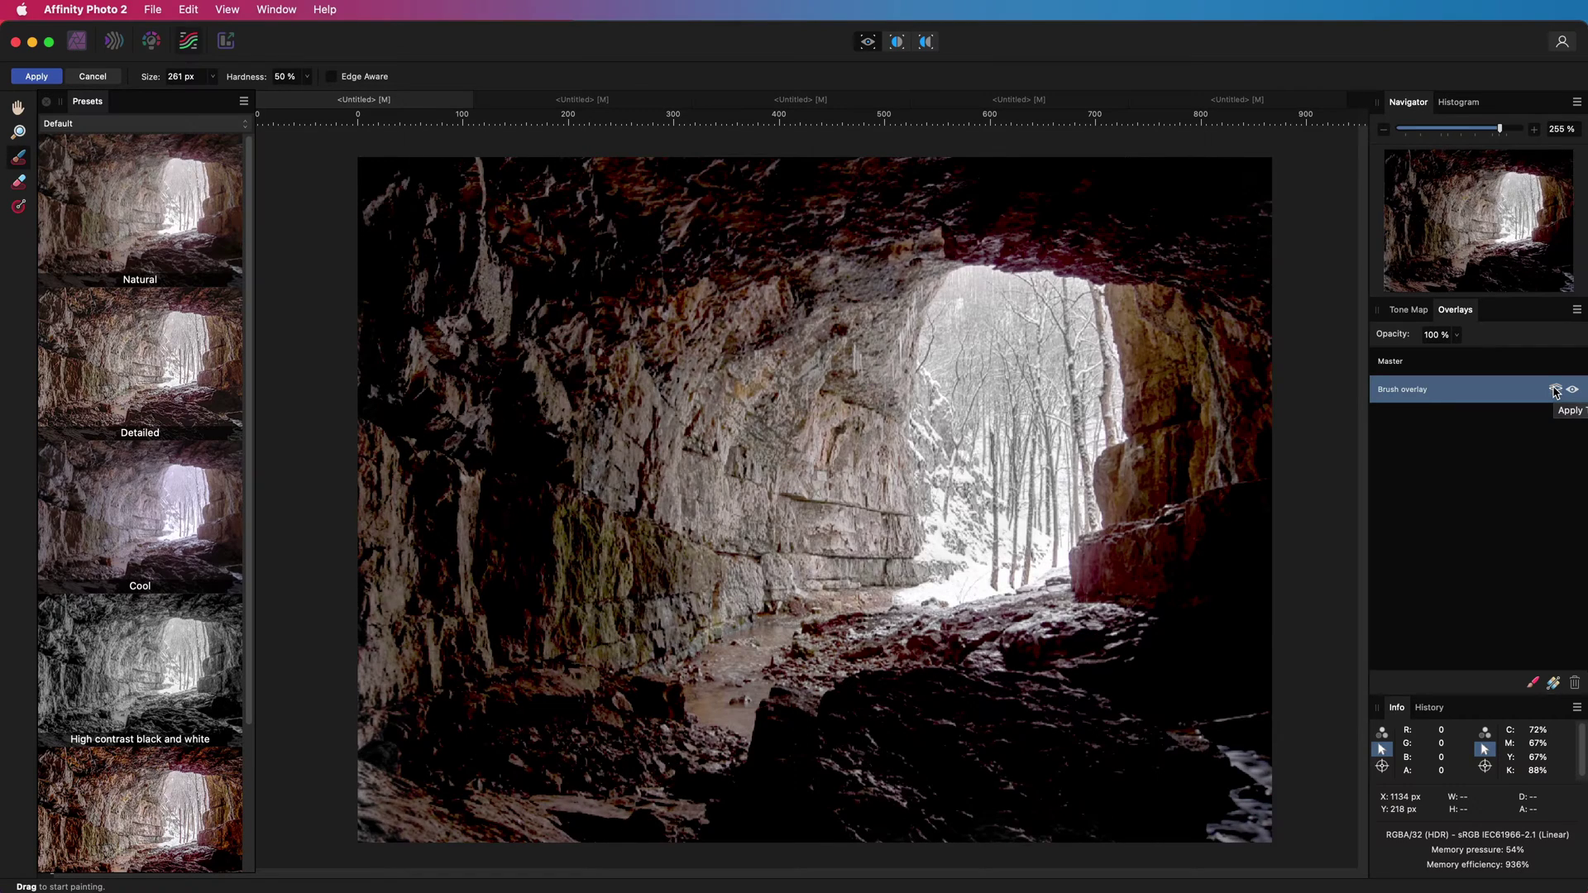
left_click(1555, 390)
left_click(1554, 391)
left_click(1555, 390)
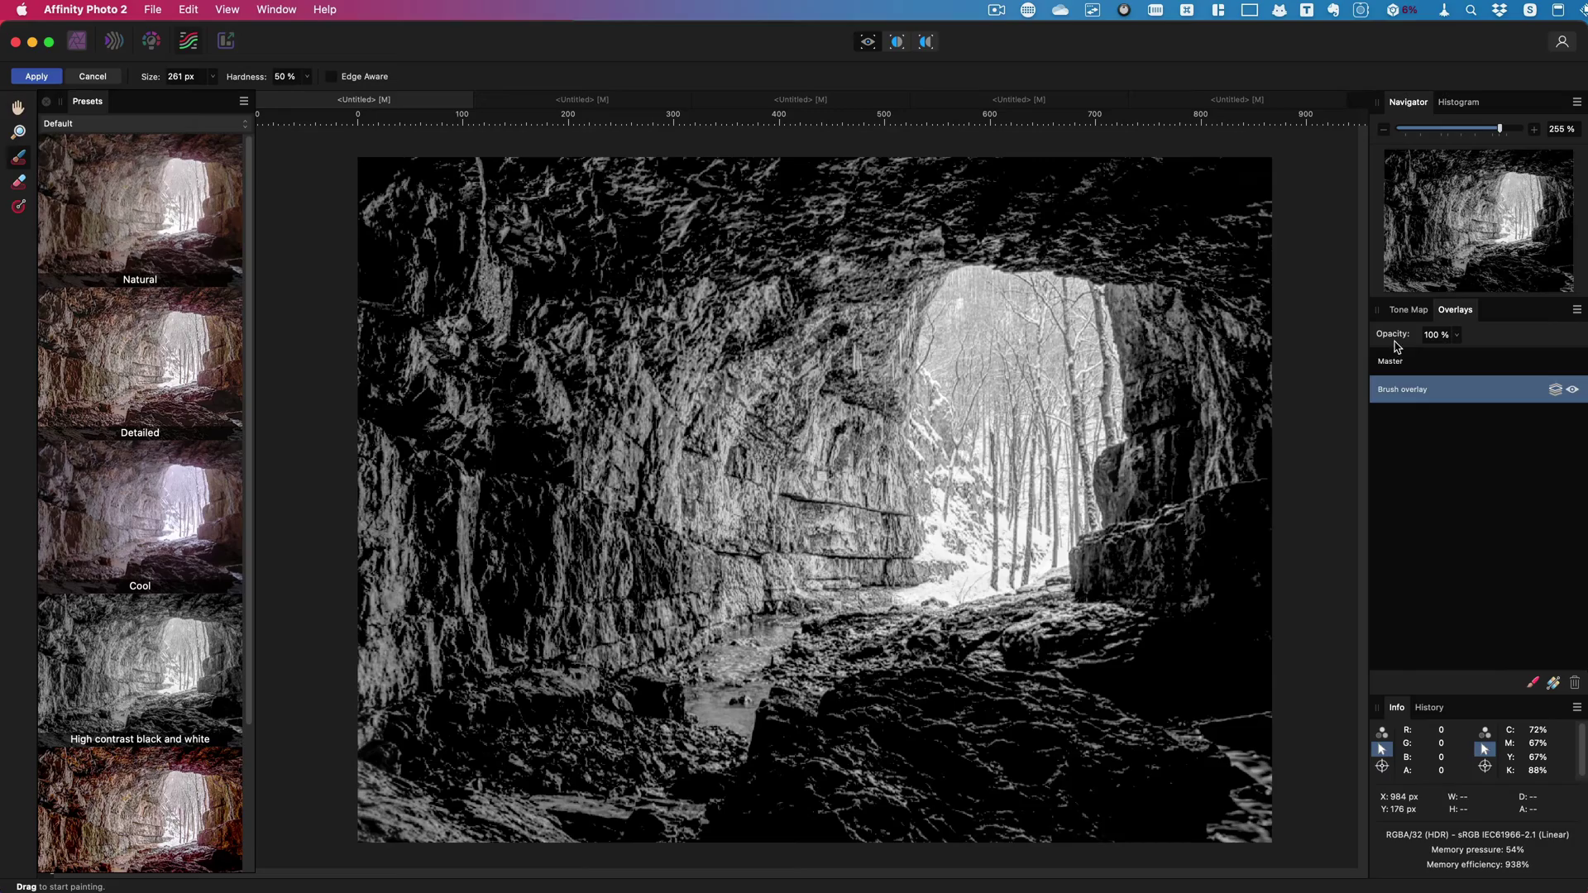
- Enable the Main tone-compression and Detail Refinement settings and adjust their sliders
left_click(1405, 311)
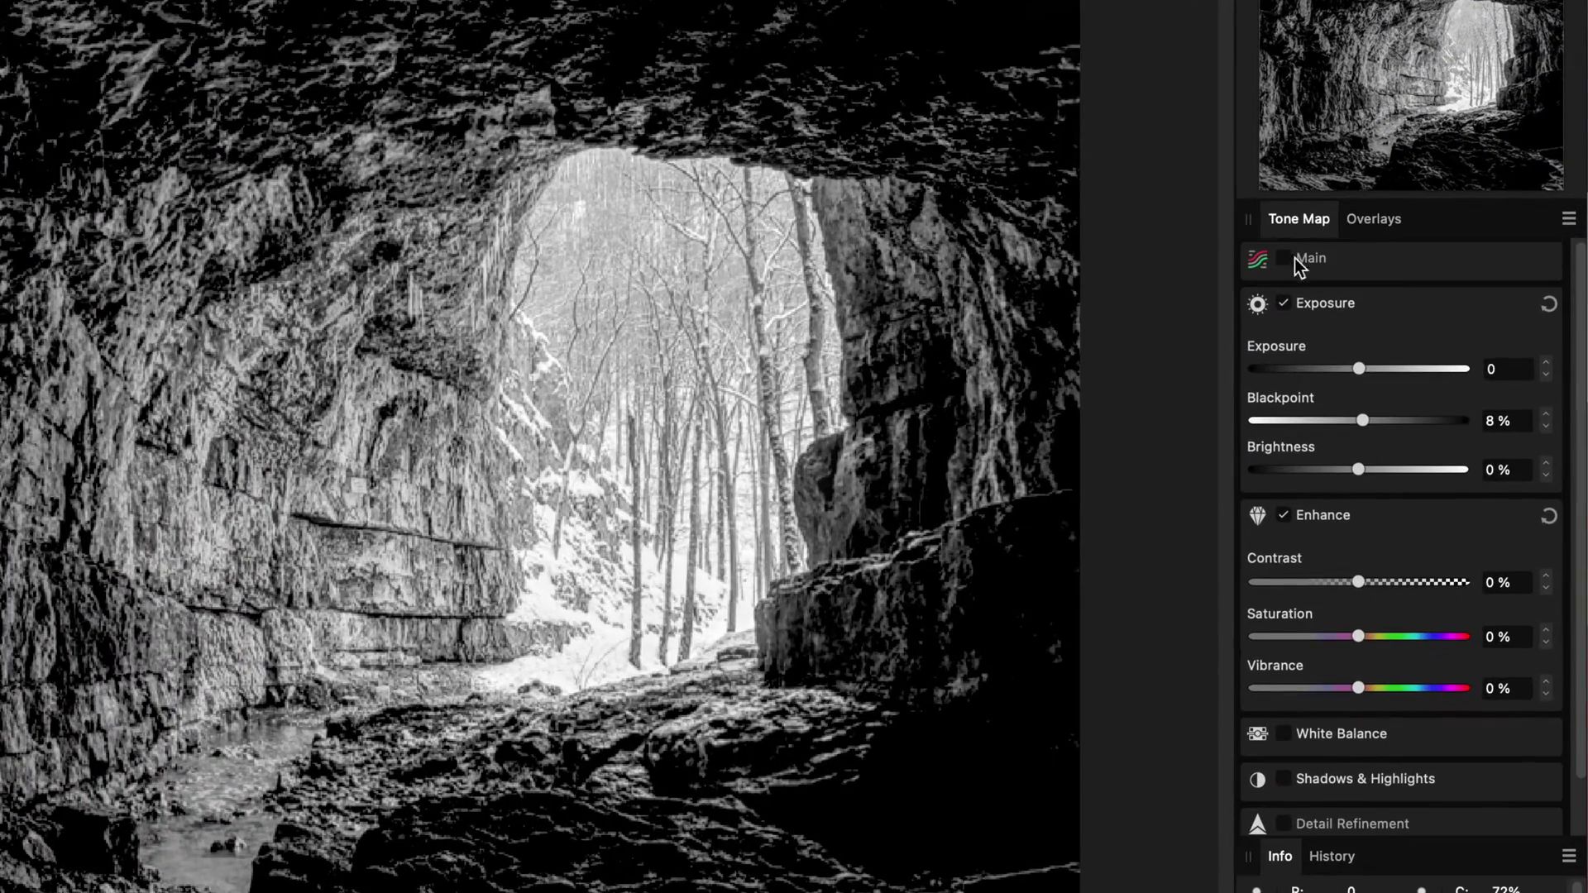
scroll(1288, 769, "down", 2)
scroll(1323, 248, "up", 2)
left_click(1284, 258)
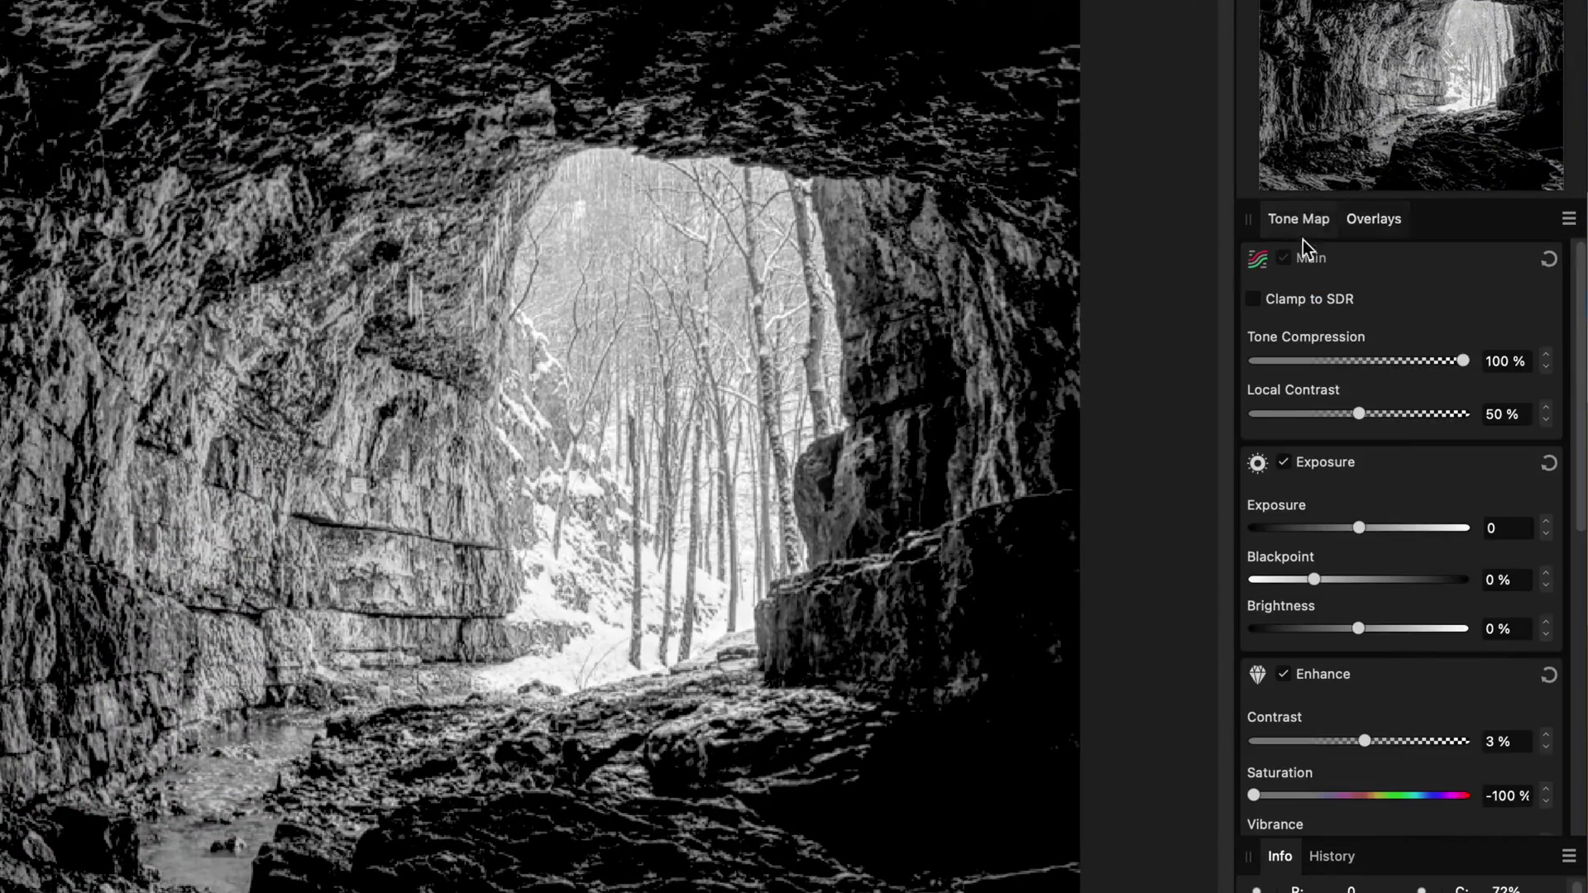
left_click_drag(1461, 362, 1437, 365)
scroll(1406, 496, "down", 6)
left_click(1284, 461)
left_click_drag(1253, 525, 1334, 525)
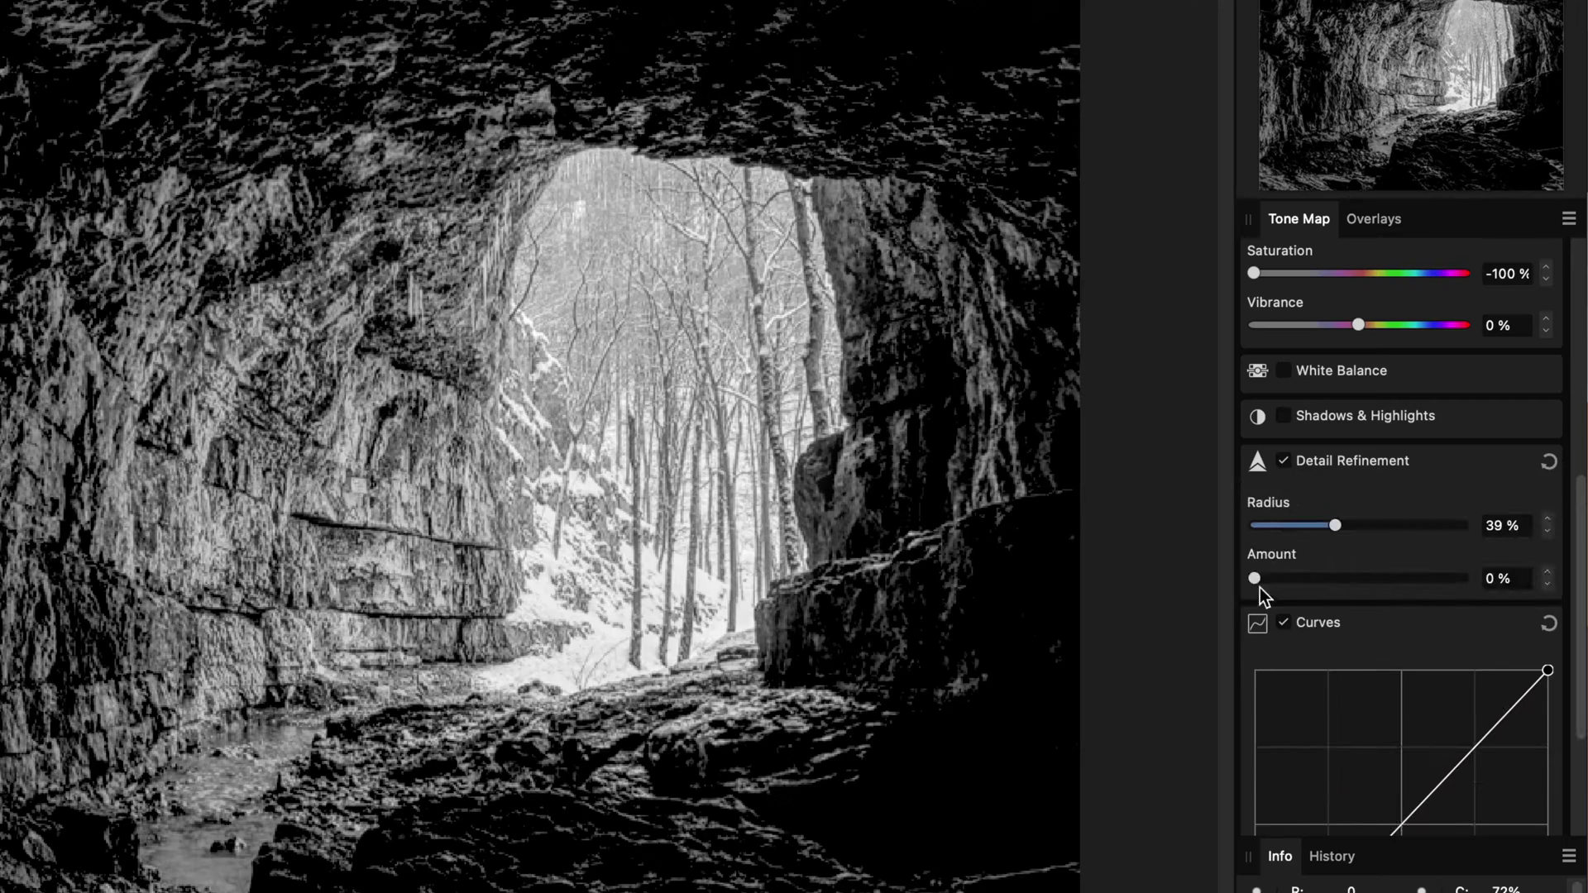
left_click_drag(1253, 578, 1334, 578)
- Check the brush overlay's settings, then hide the brush overlay
left_click(1380, 220)
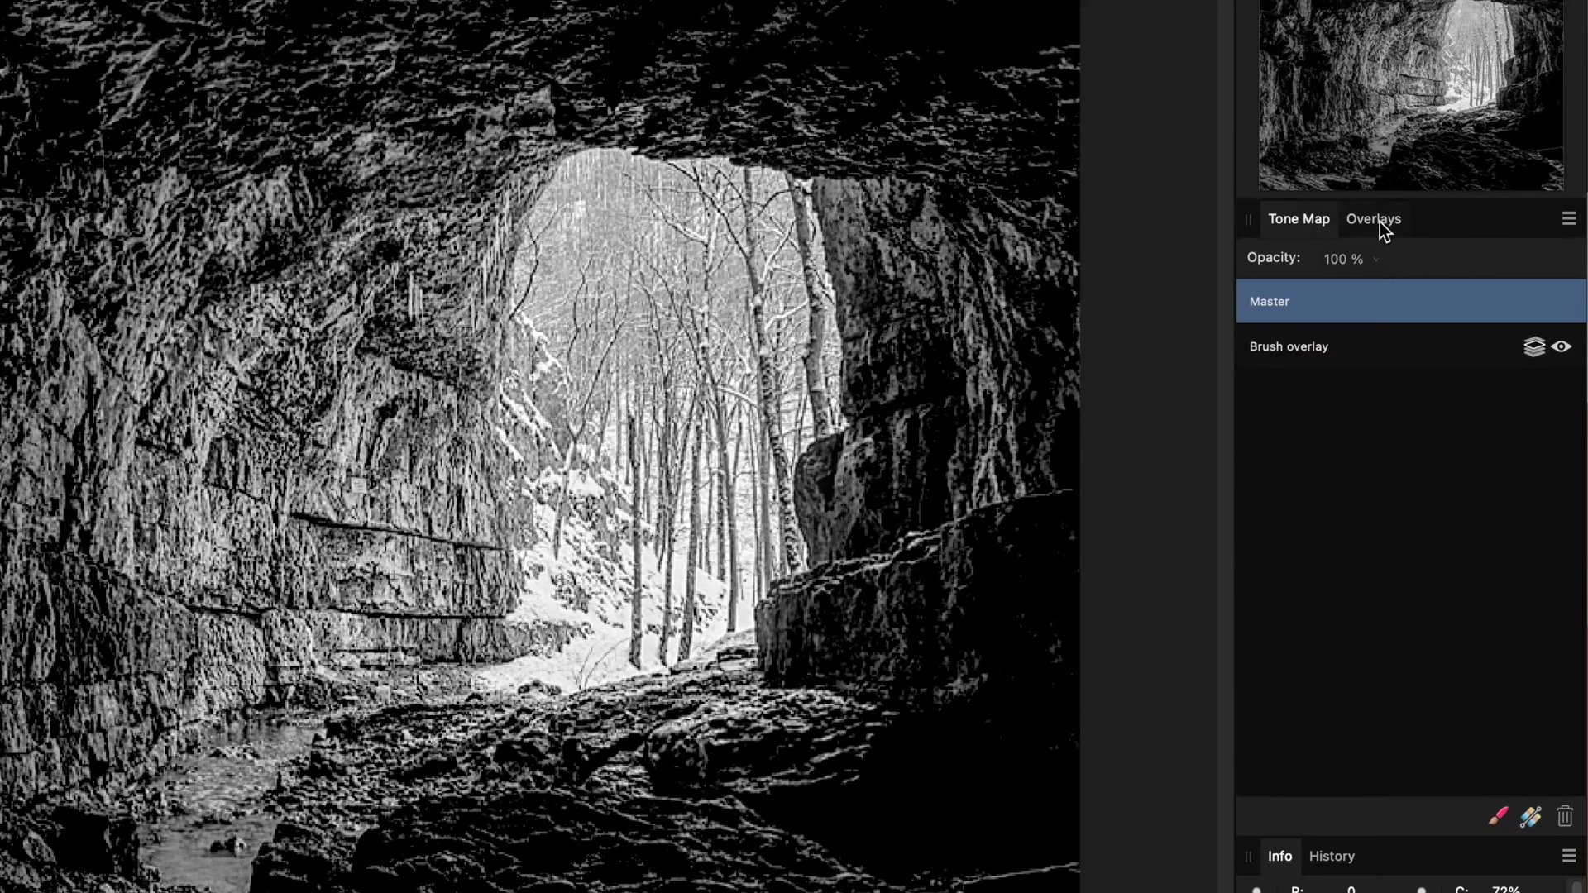
left_click(1343, 362)
left_click(1307, 227)
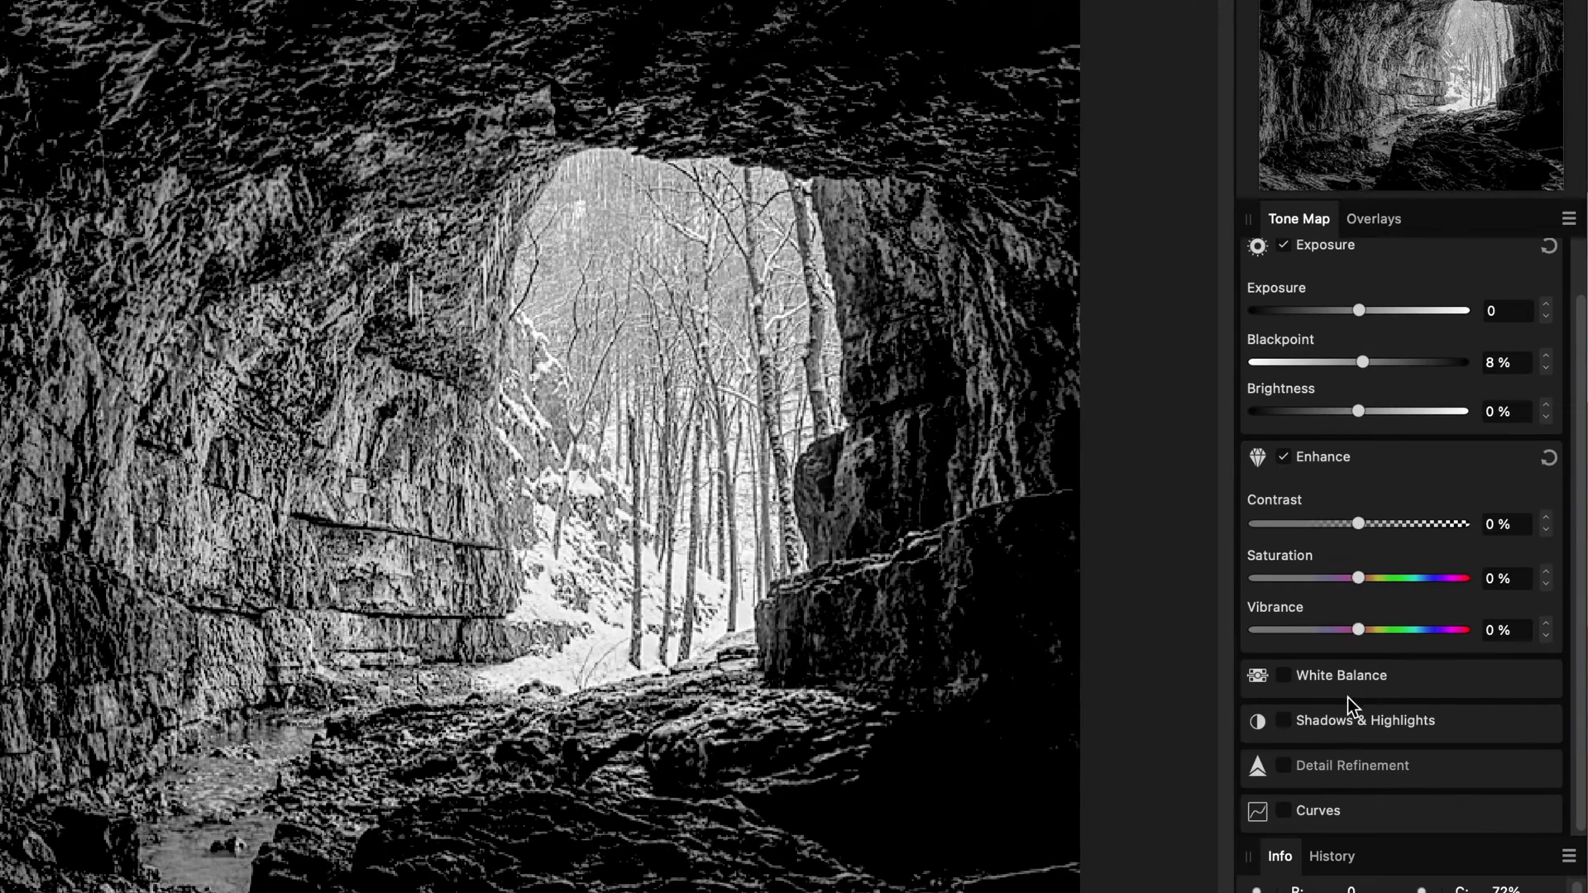
left_click(1397, 220)
left_click(1558, 347)
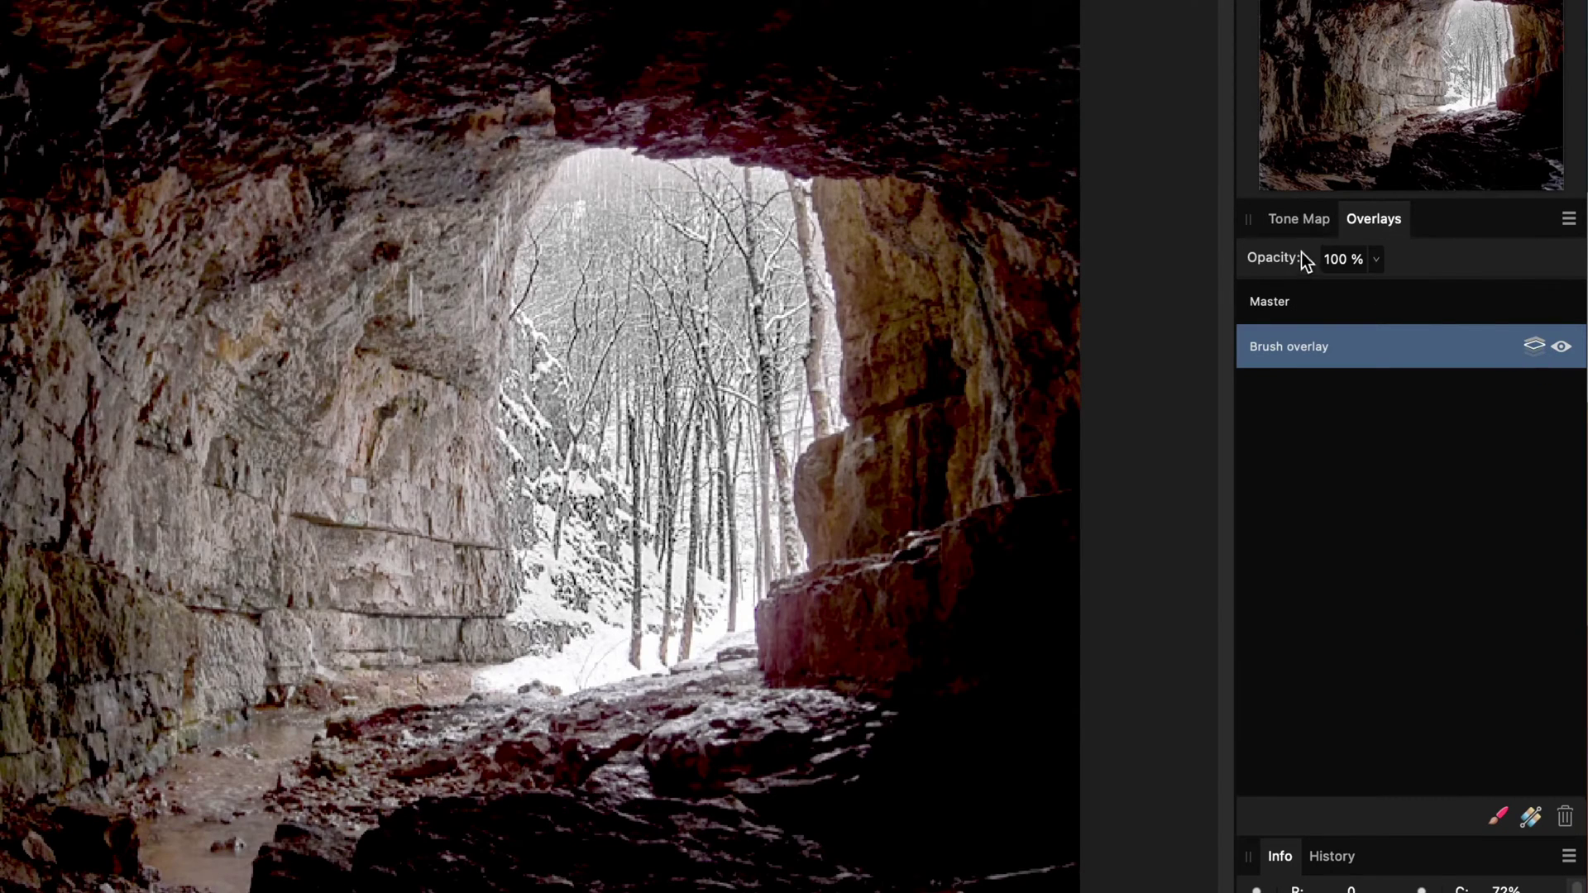
- Set Detail Refinement Radius to 44% and Amount to 30% in the master tone map
left_click(1302, 225)
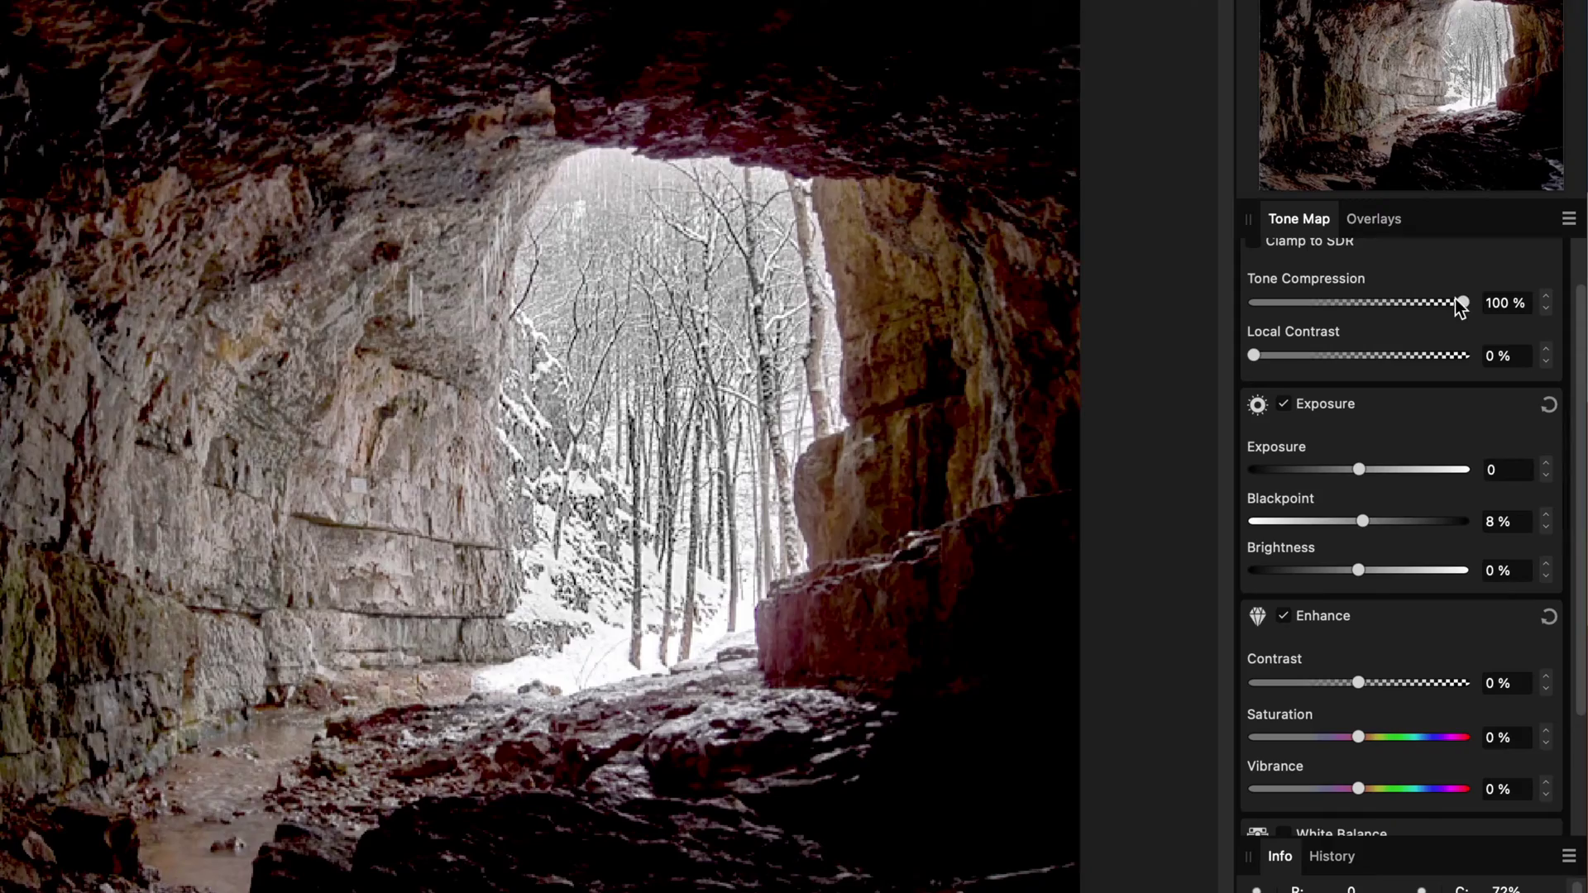
left_click_drag(1460, 303, 1352, 311)
left_click_drag(1254, 356, 1333, 355)
scroll(1317, 707, "down", 3)
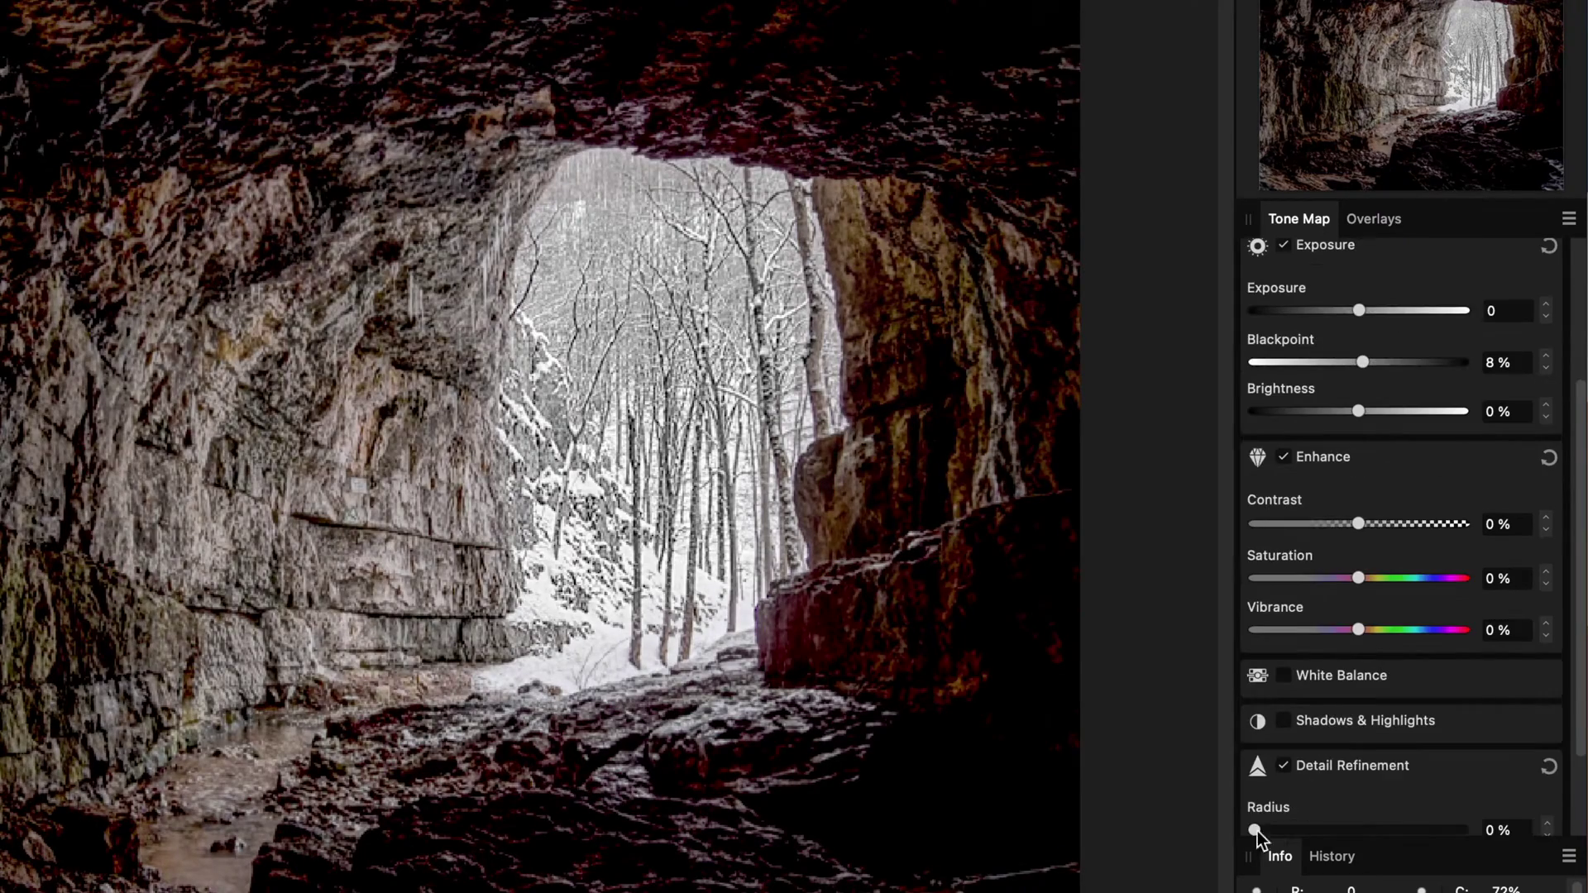
left_click_drag(1255, 830, 1342, 820)
scroll(1343, 820, "down", 2)
left_click_drag(1273, 776, 1317, 781)
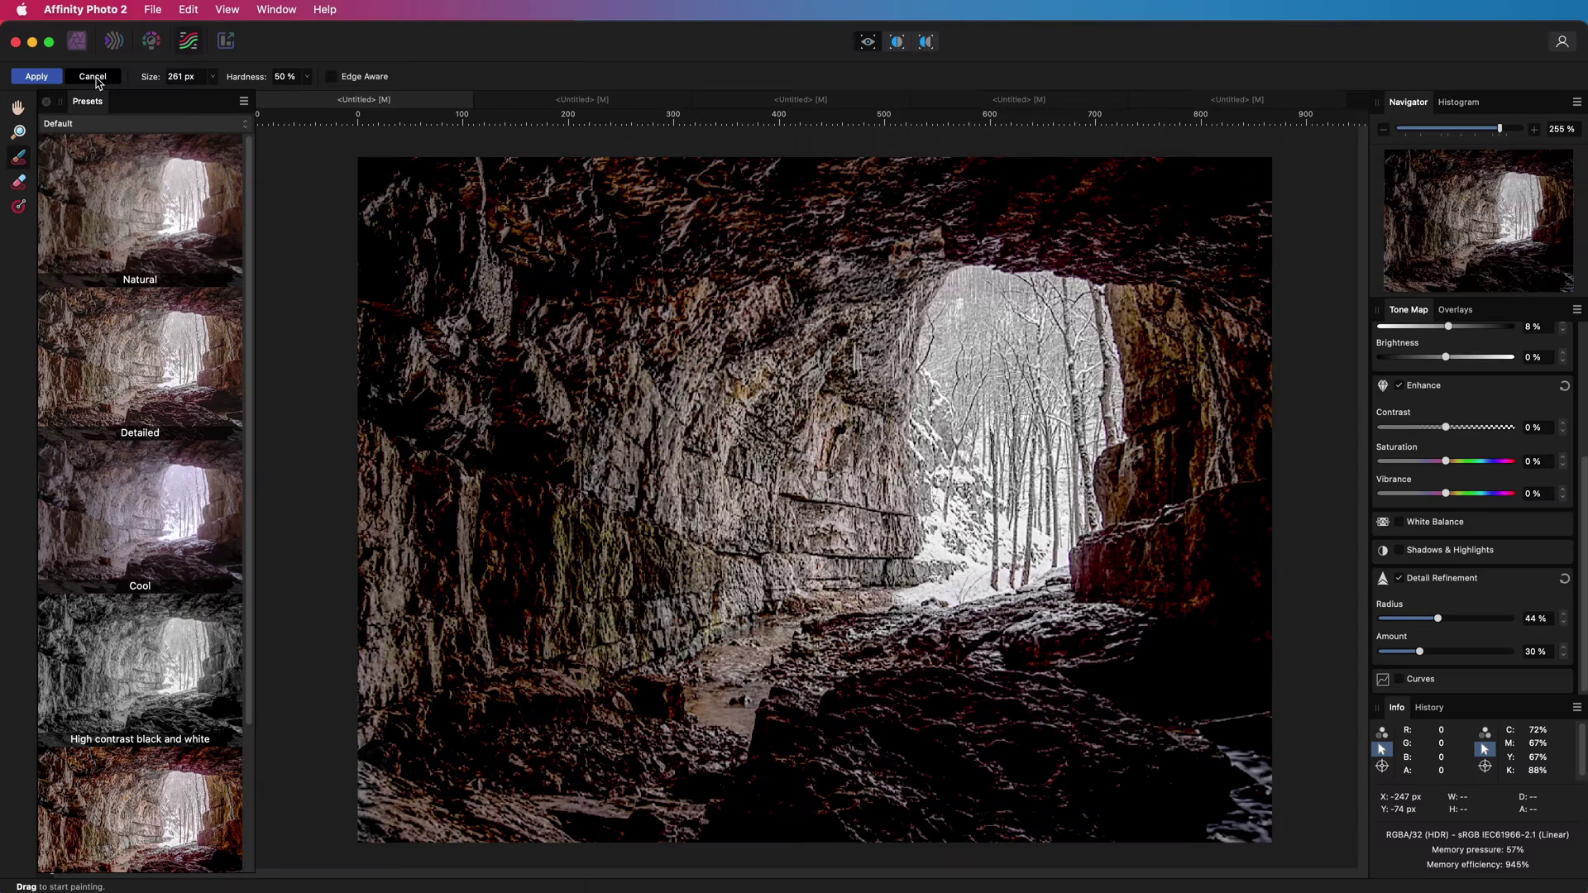
- Cancel tone mapping, show the note group, and briefly reveal the Pixel layer required and Destructive notes
left_click(93, 77)
left_click(1109, 423)
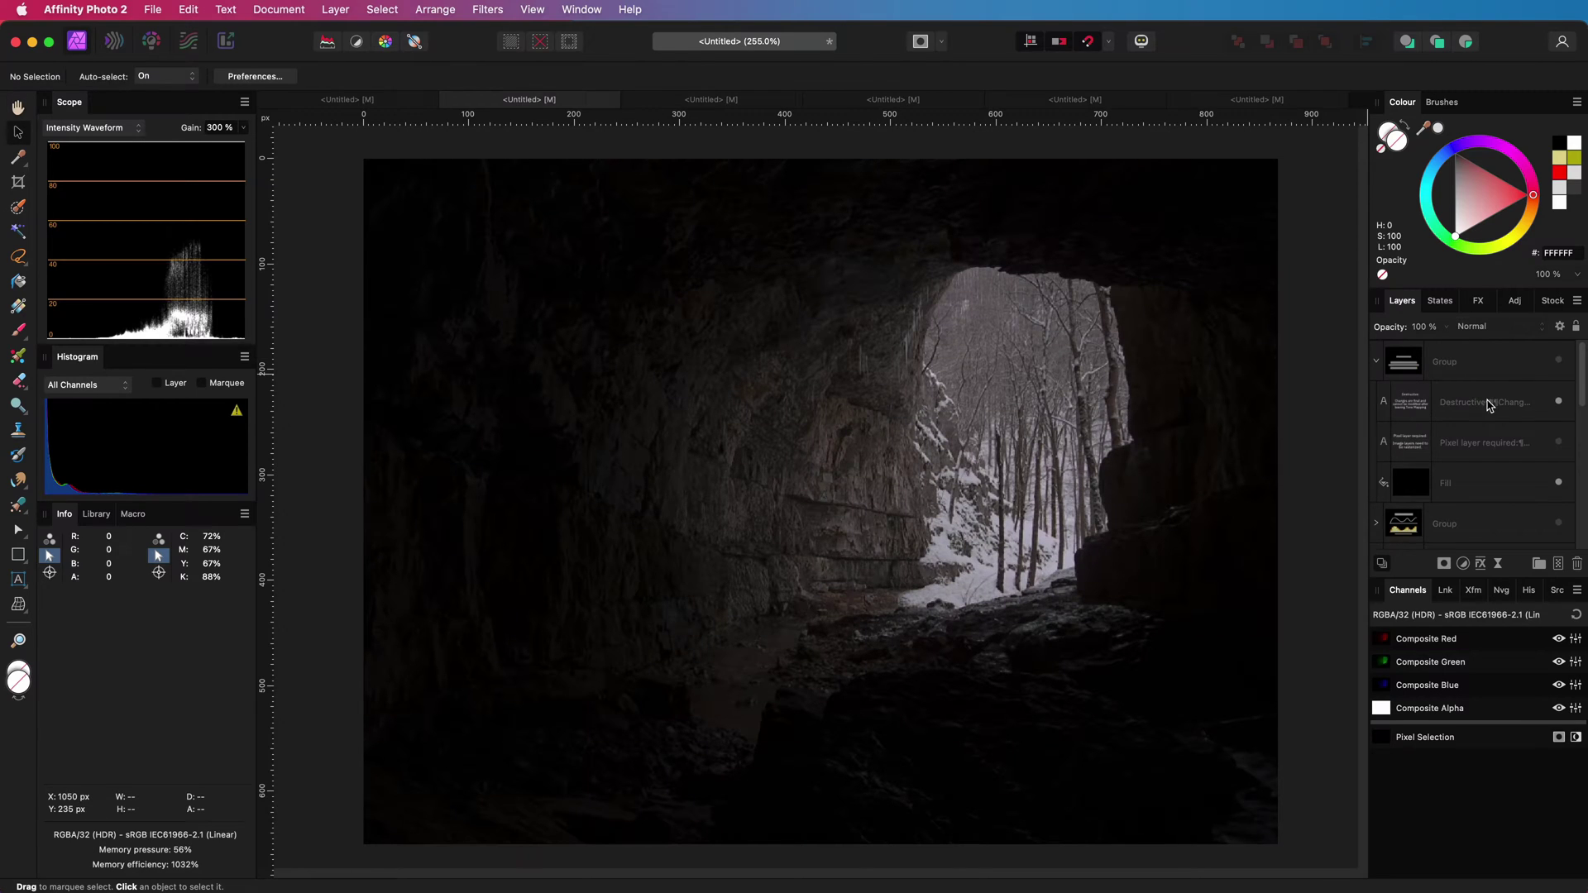
left_click(1558, 362)
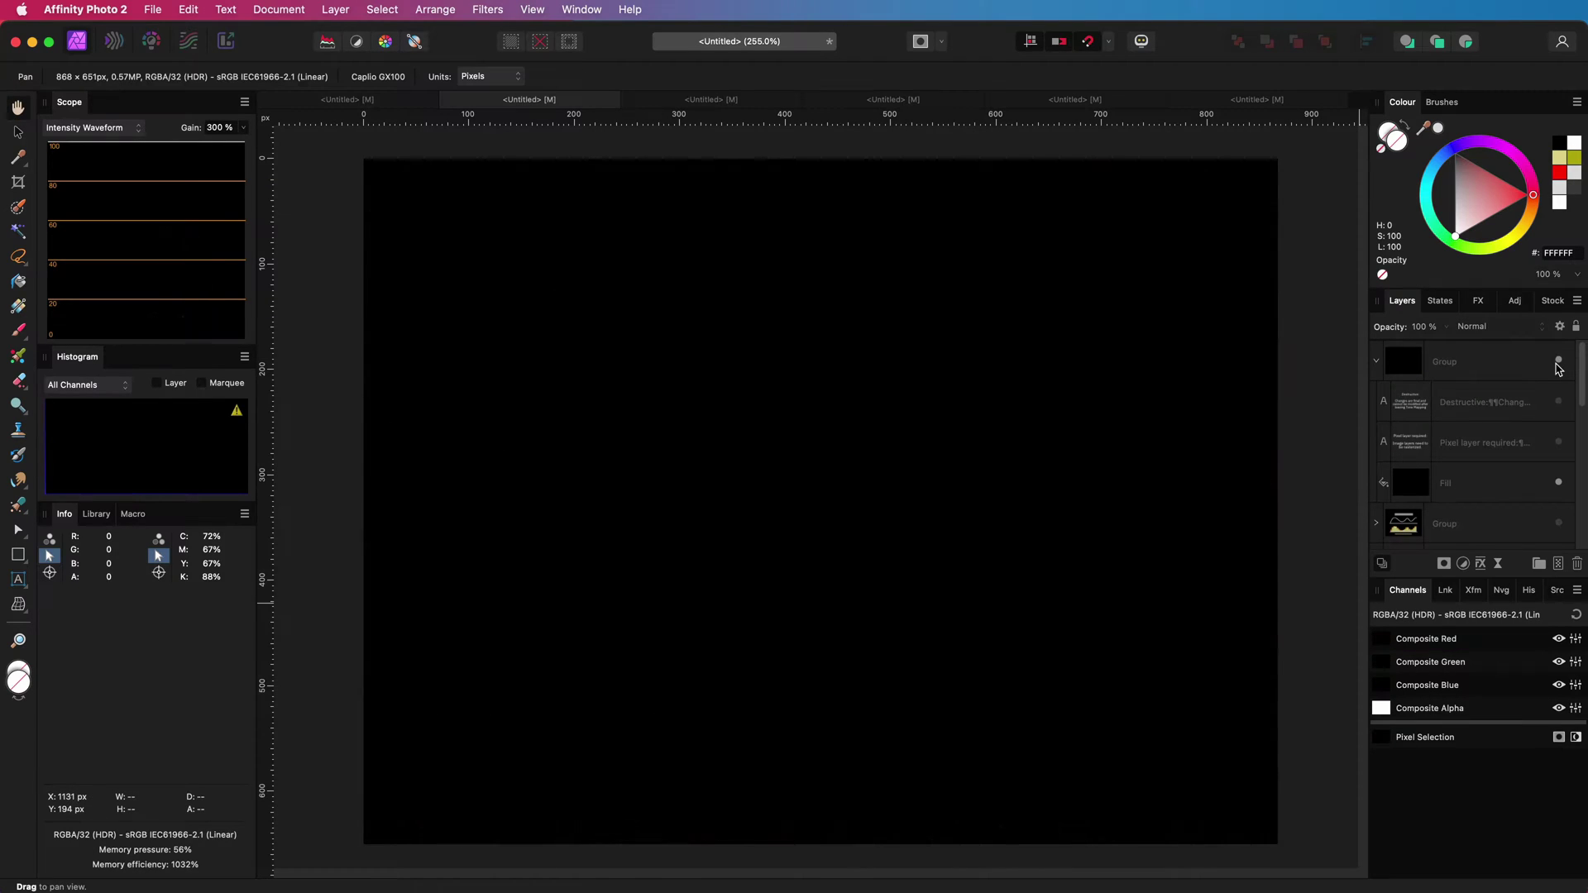
left_click(1558, 443)
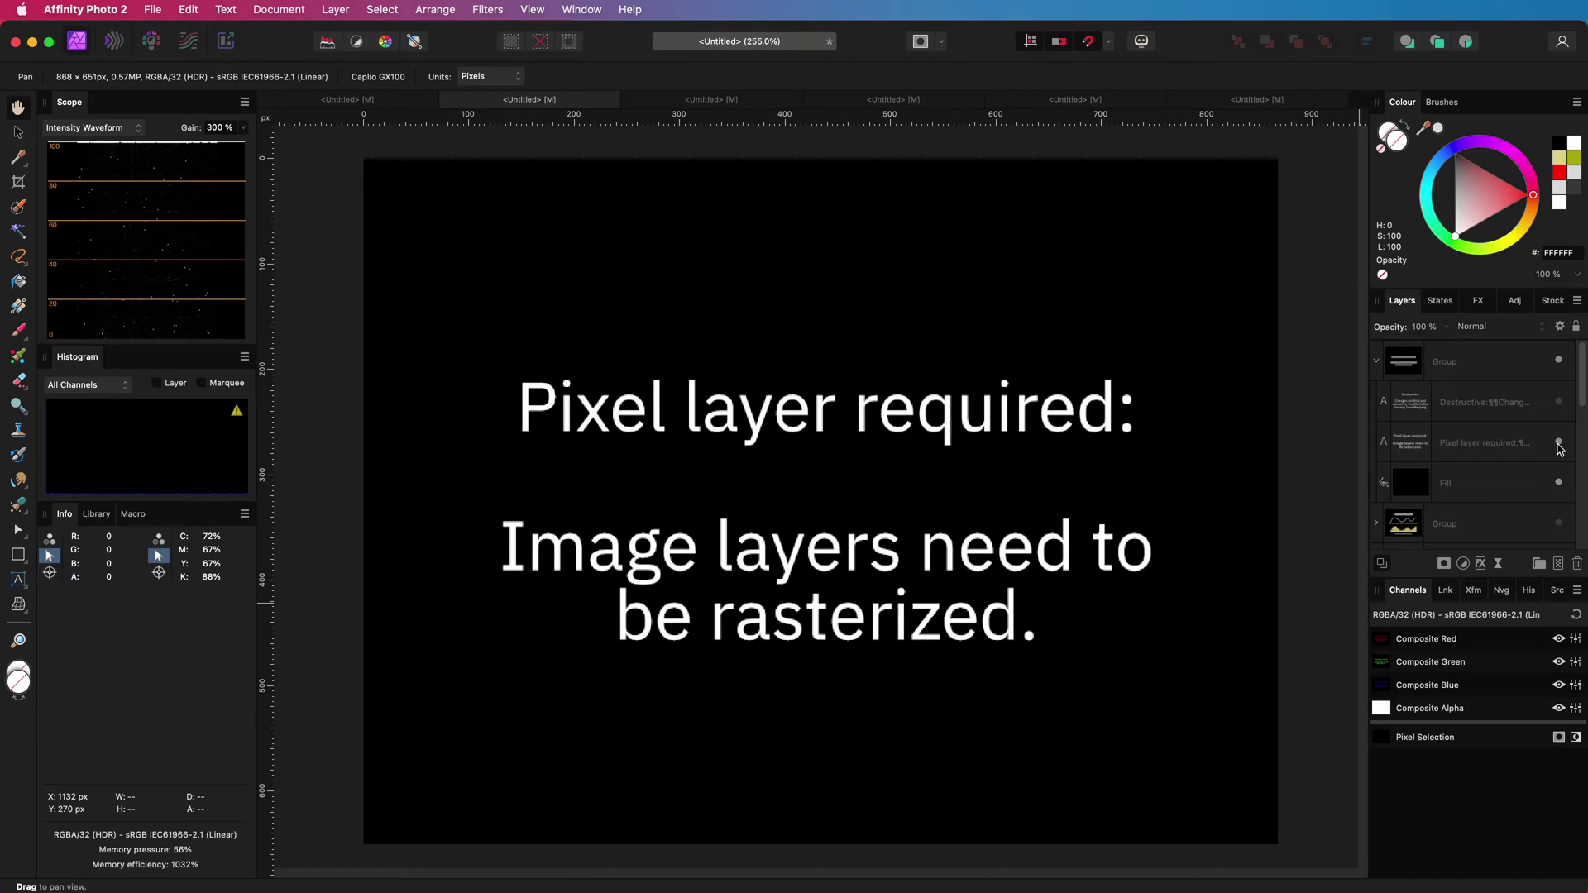
left_click(1557, 442)
left_click(1557, 402)
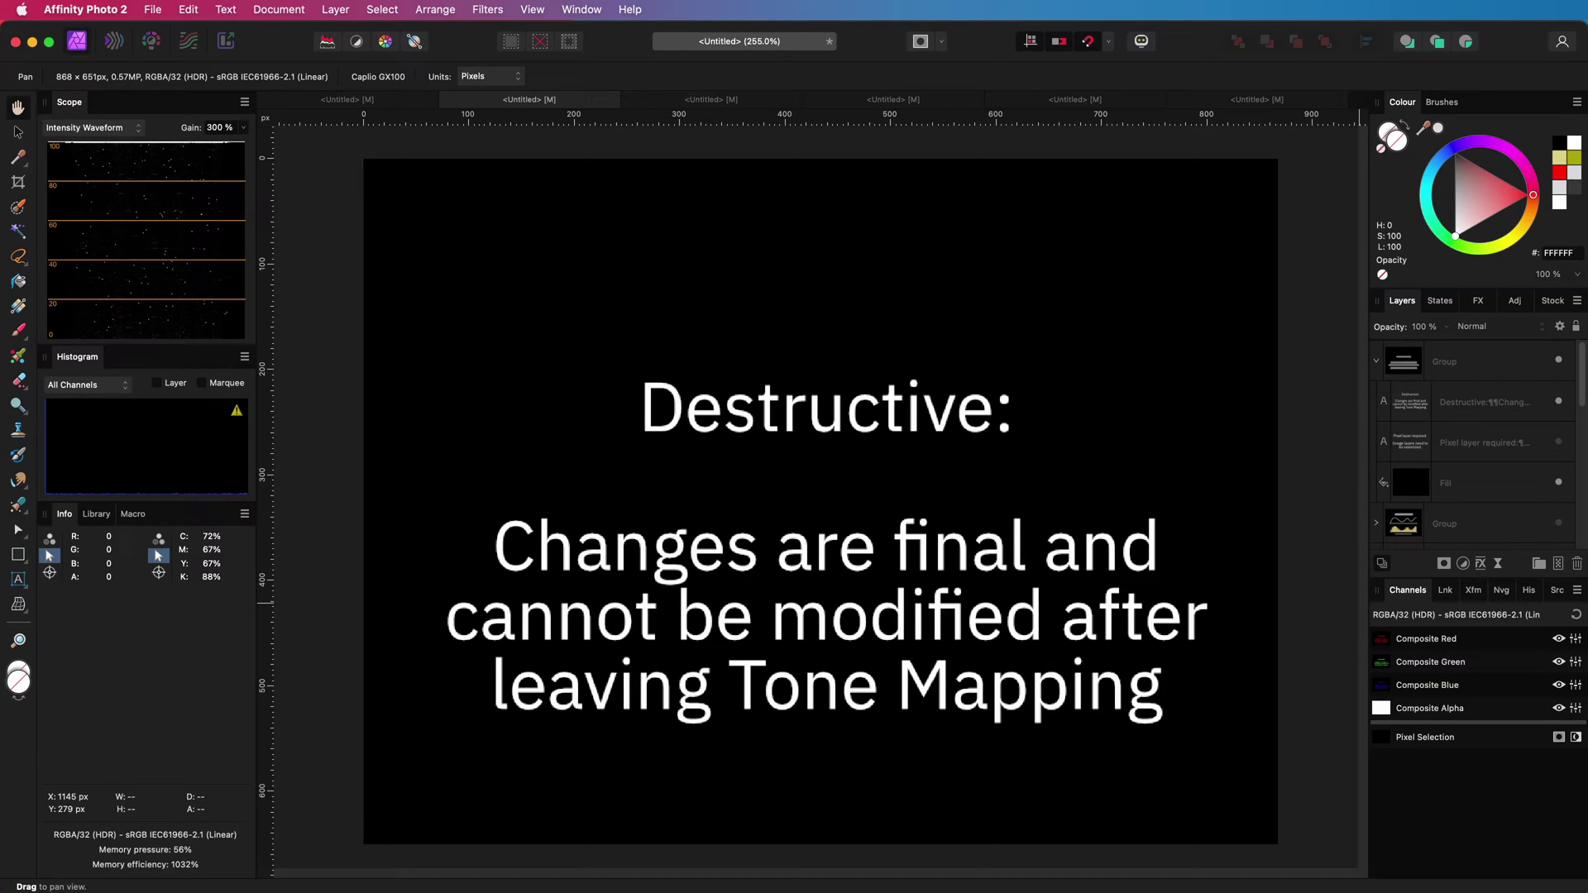
left_click(1559, 403)
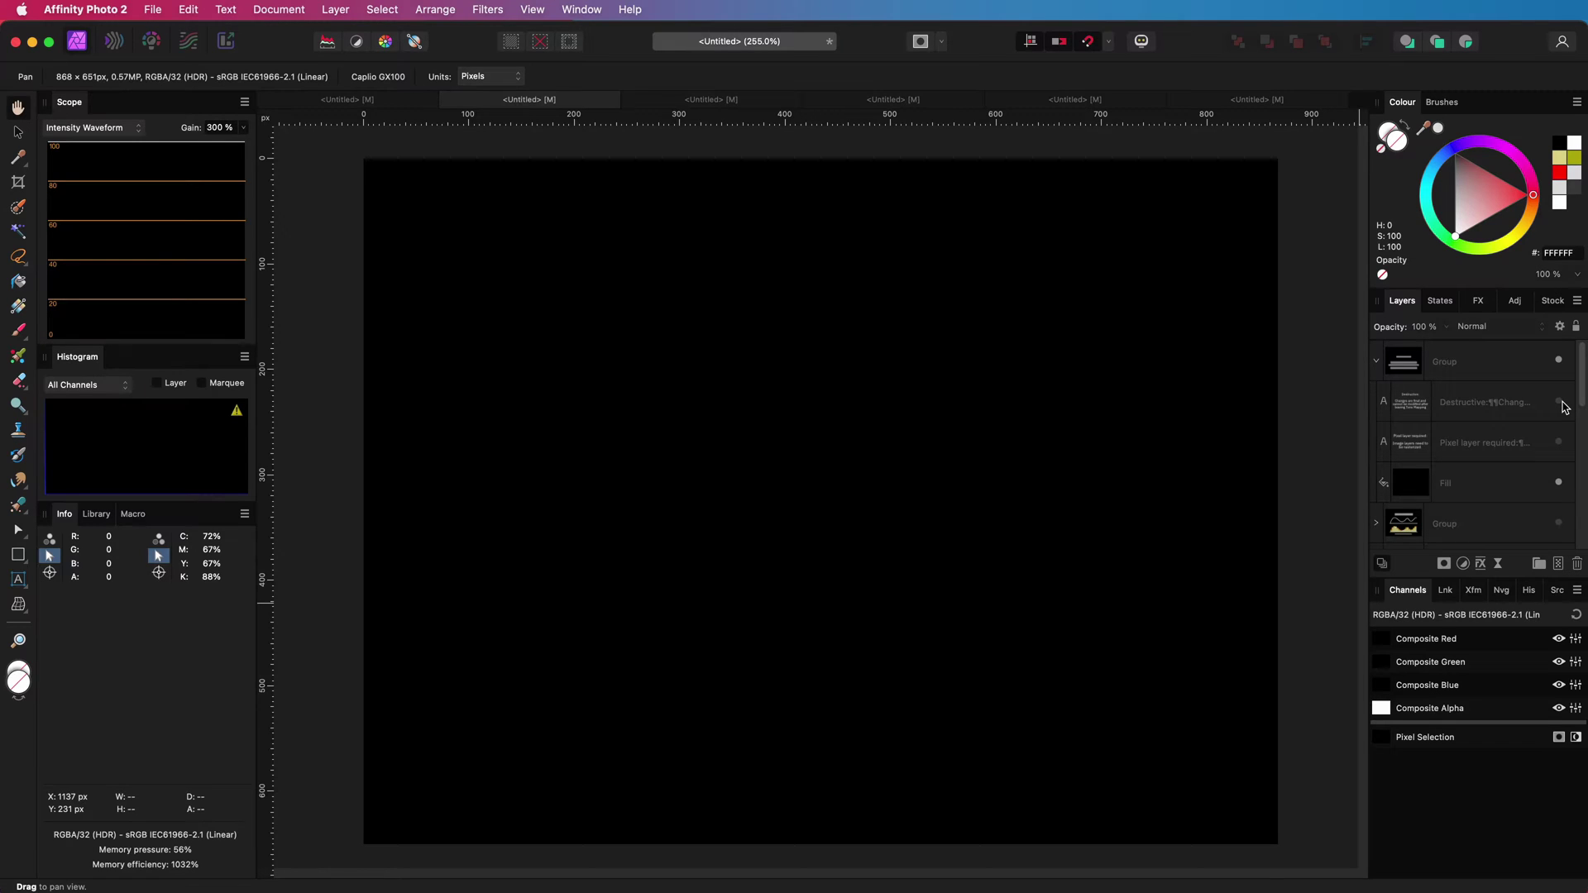
- In the landscape document, duplicate the Image layer and convert the copy with Rasterise & Trim
left_click(697, 101)
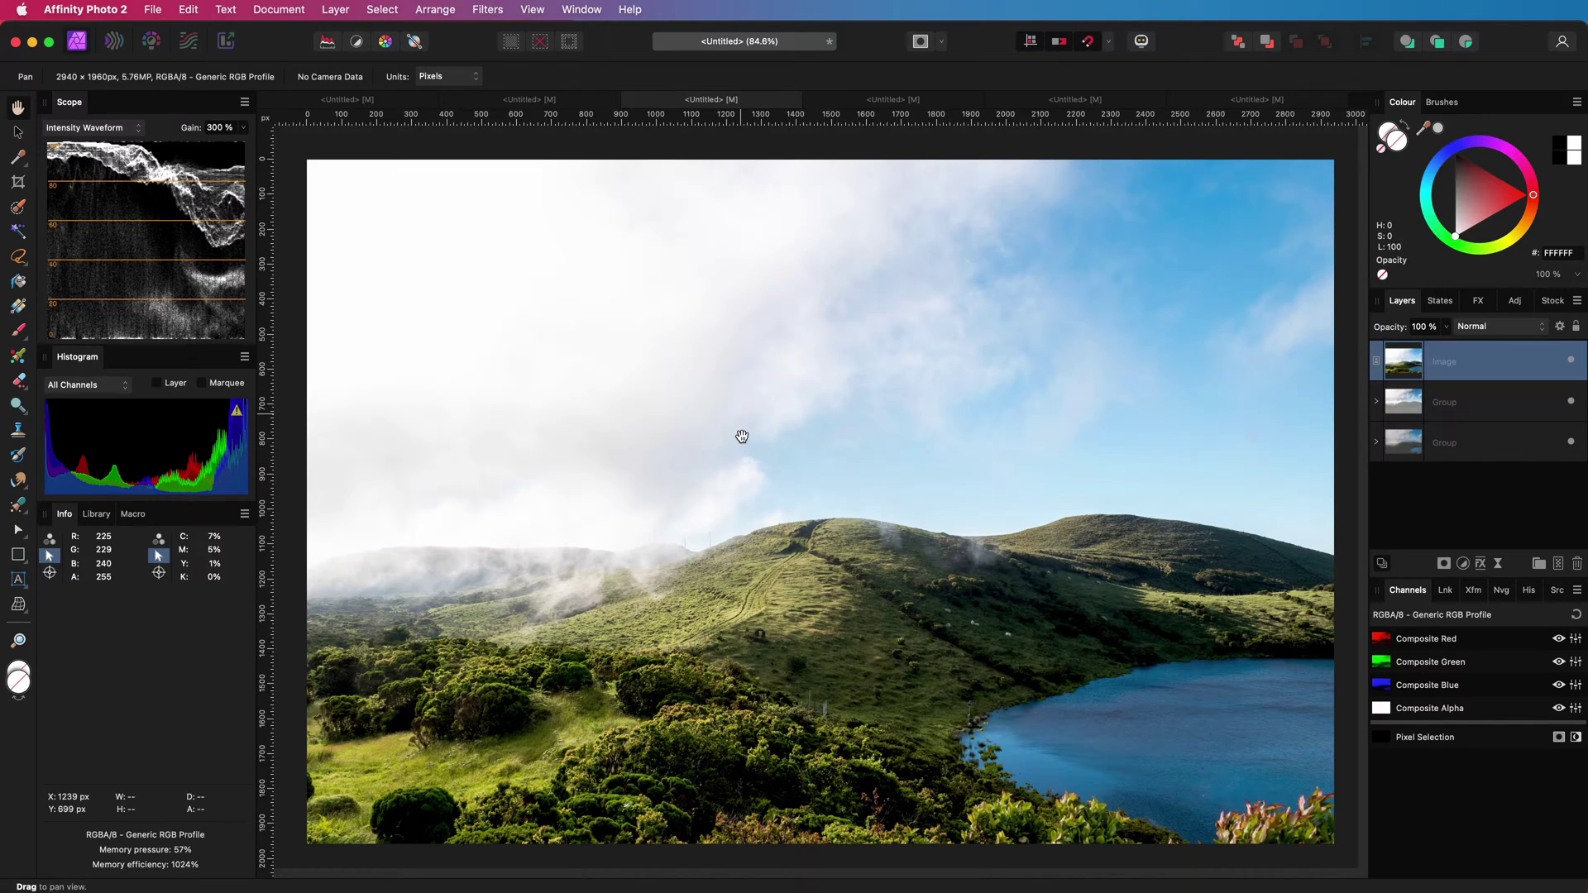
right_click(1453, 372)
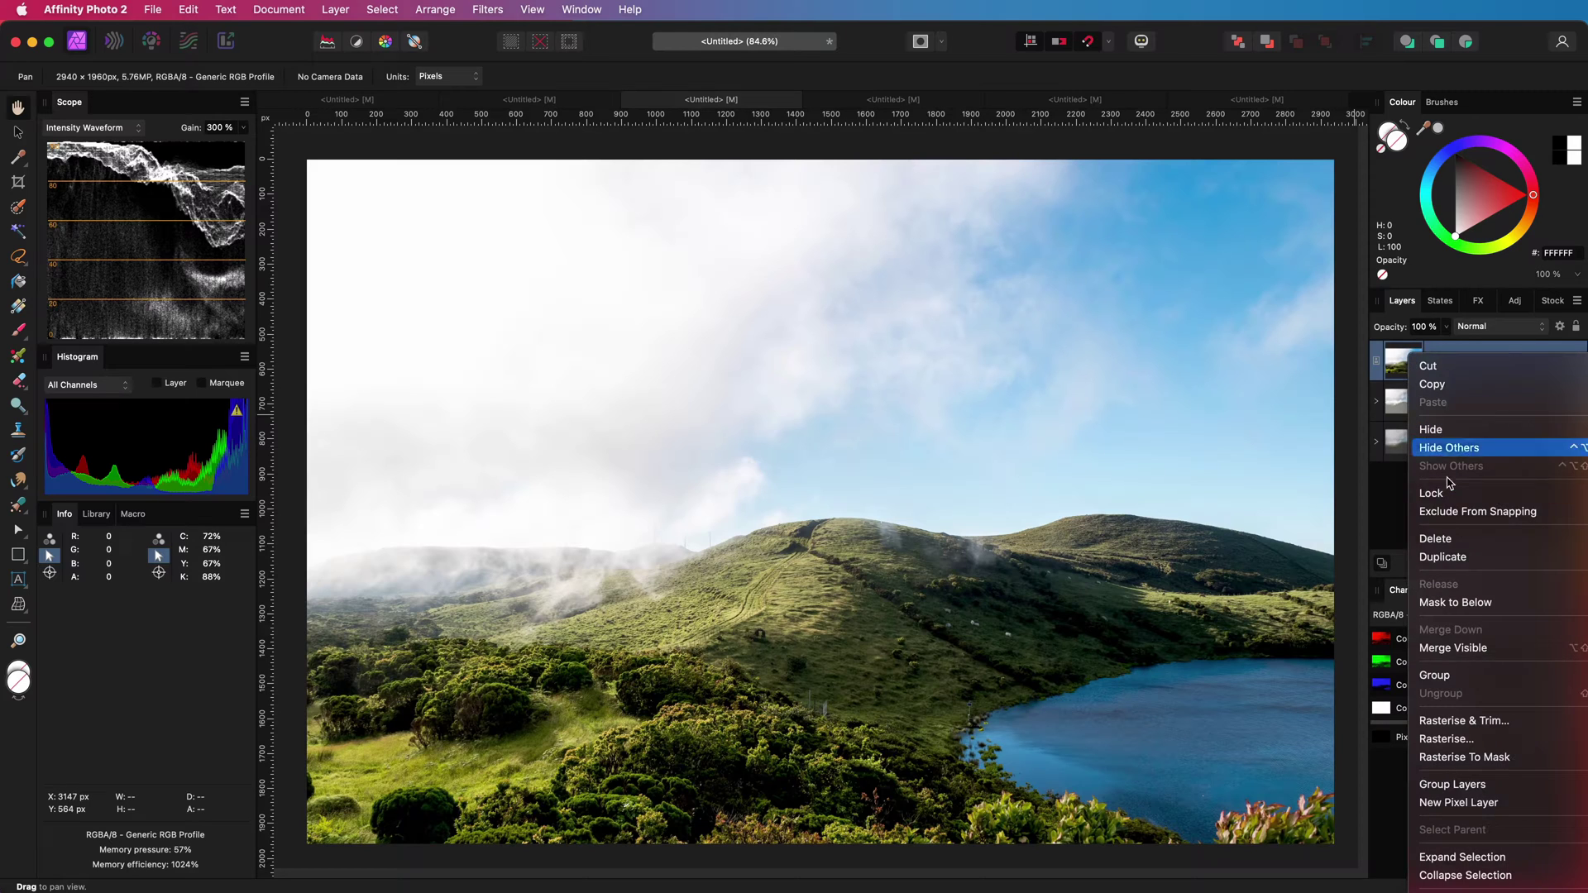
left_click(1443, 556)
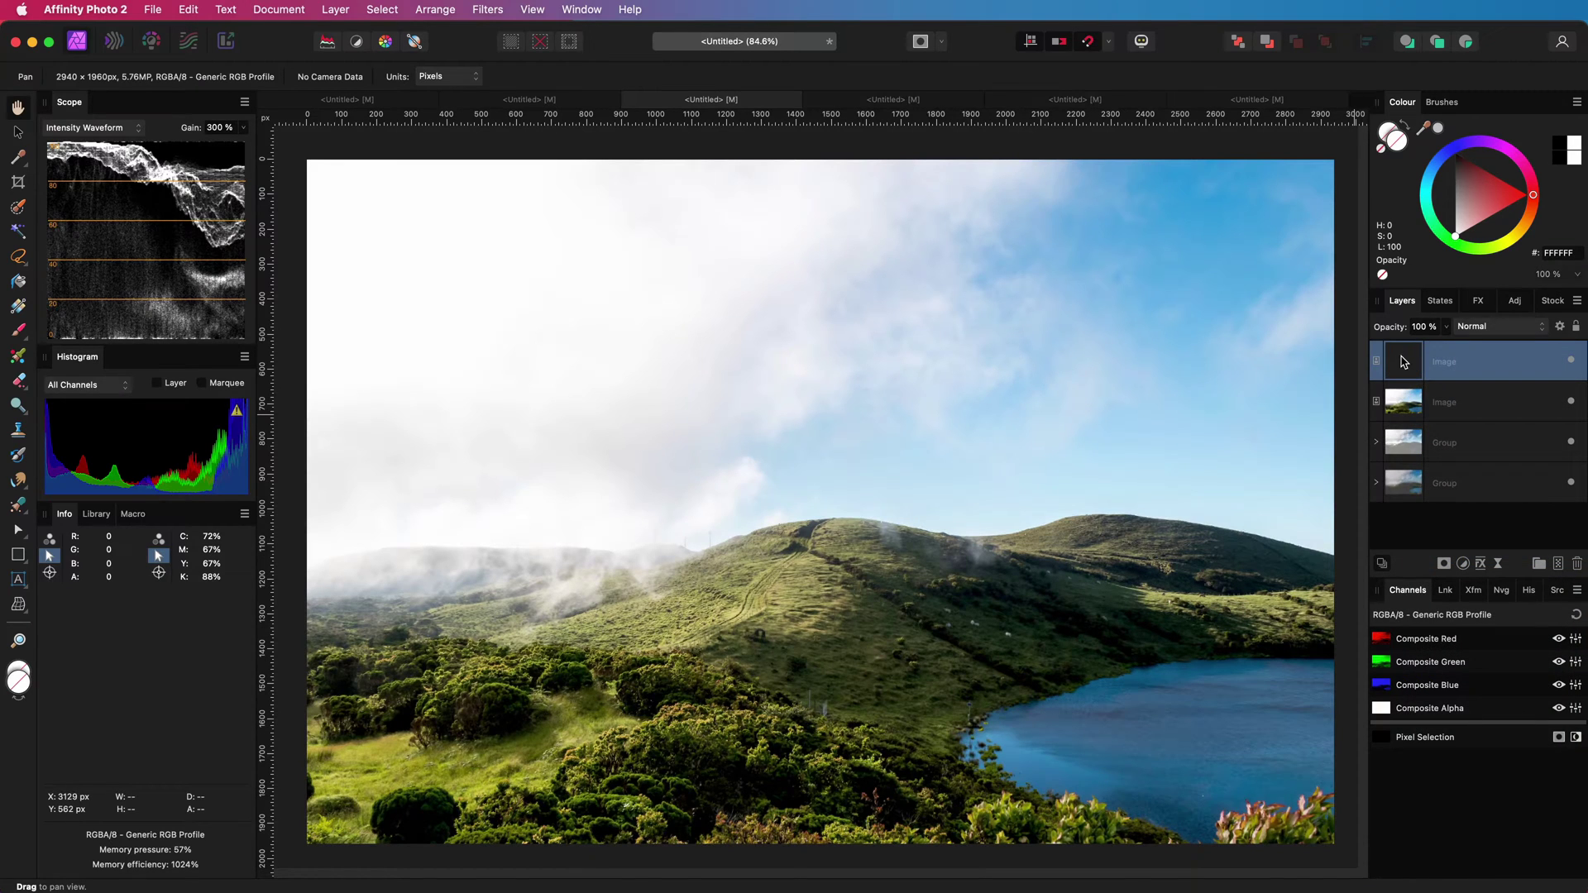
right_click(1403, 361)
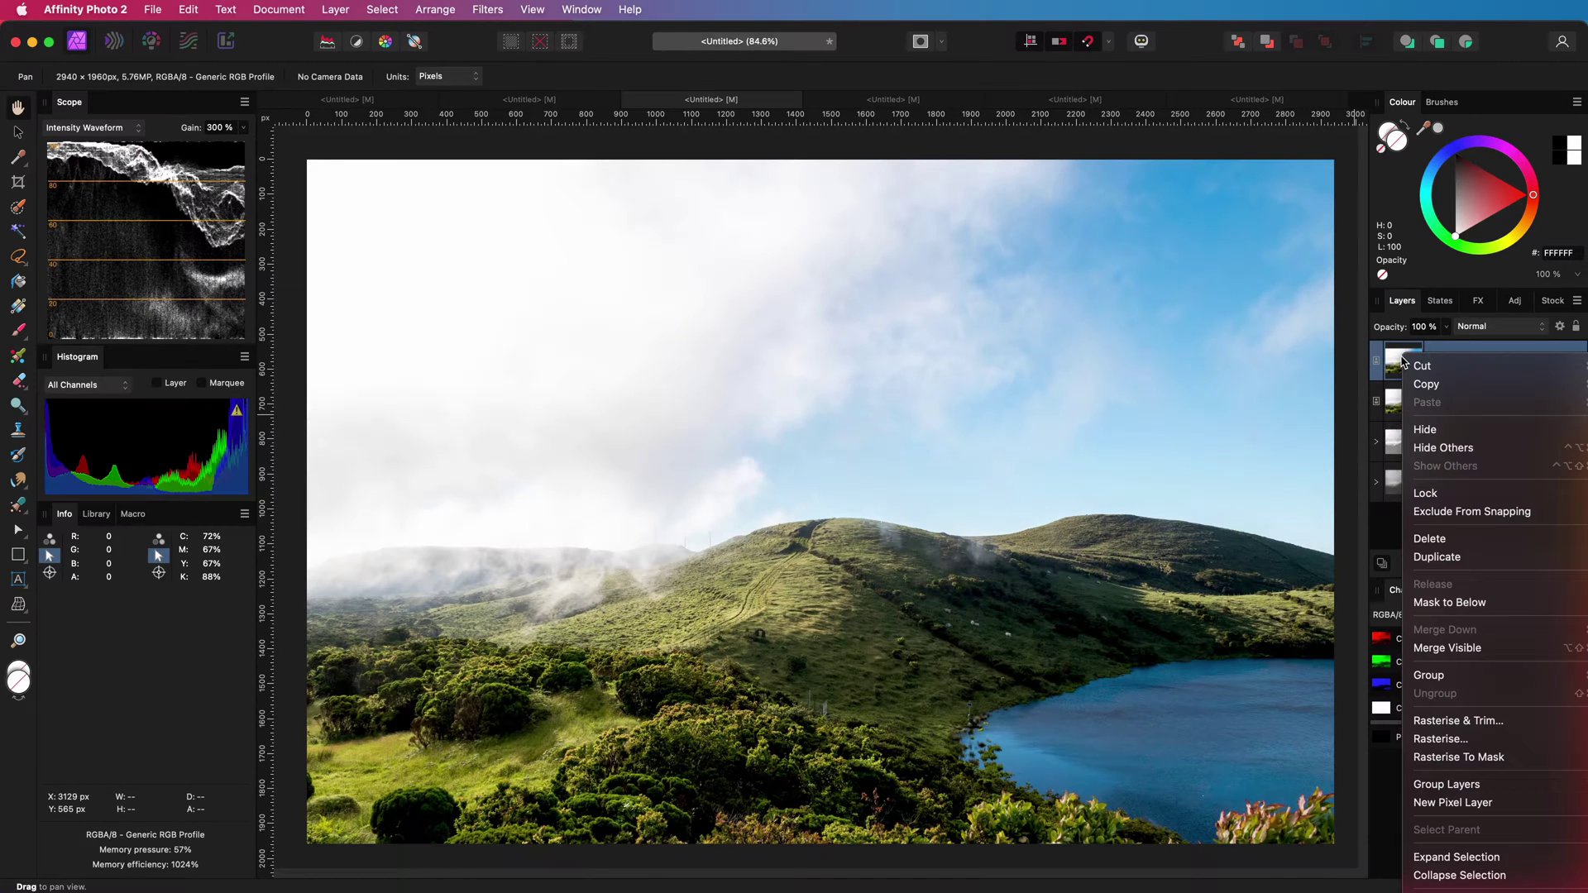
left_click(1457, 720)
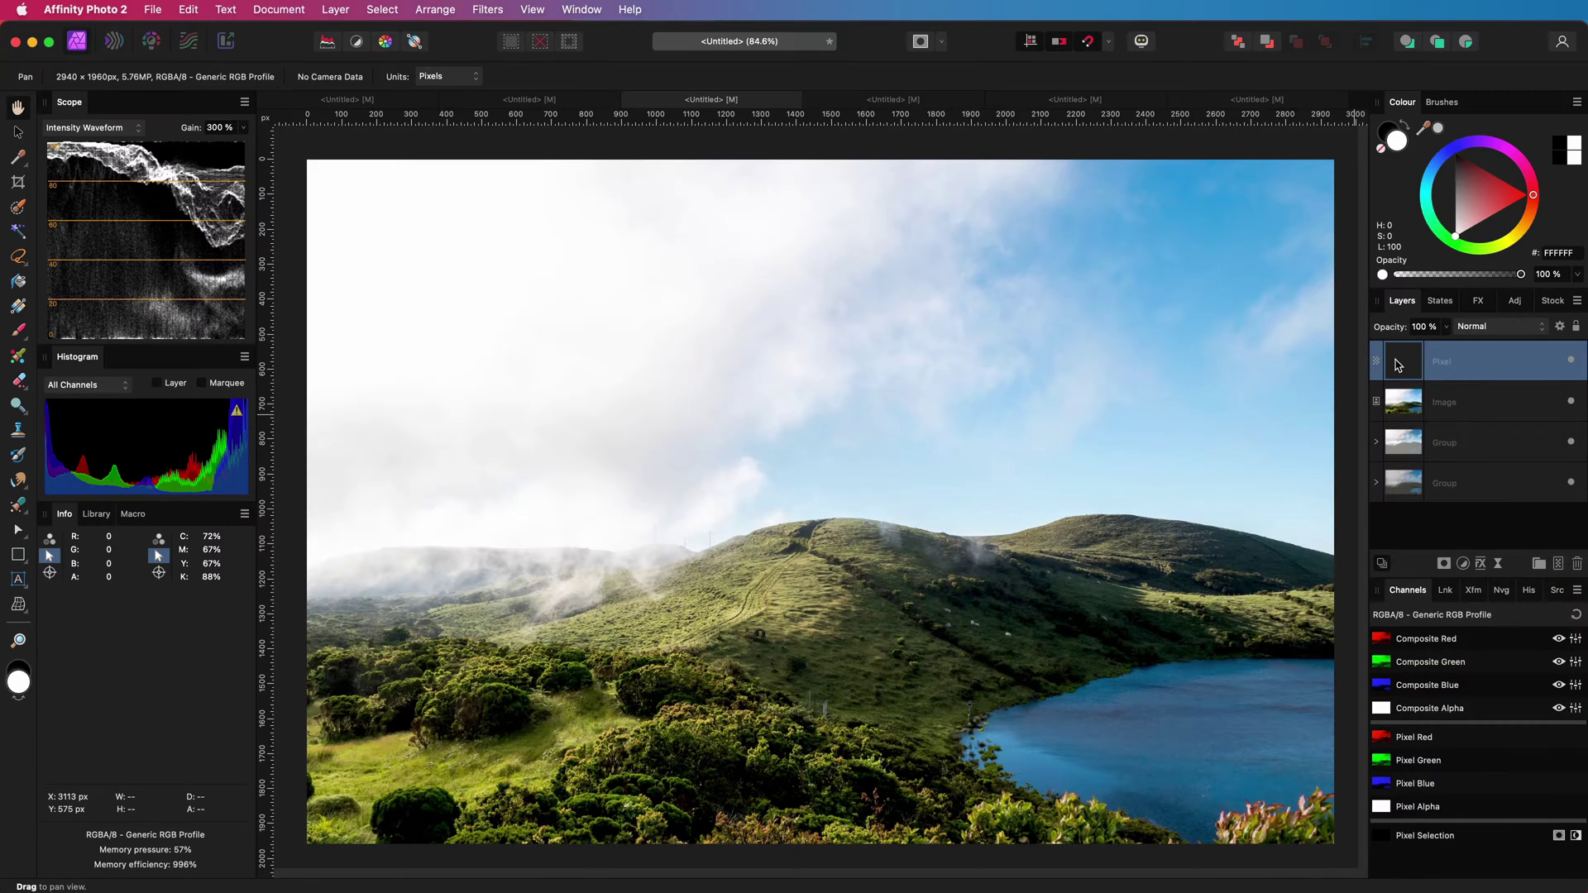
- Tone map the landscape Pixel layer from the None preset with Tone Compression 69%, Local Contrast 88%, Exposure -0.15
left_click(189, 42)
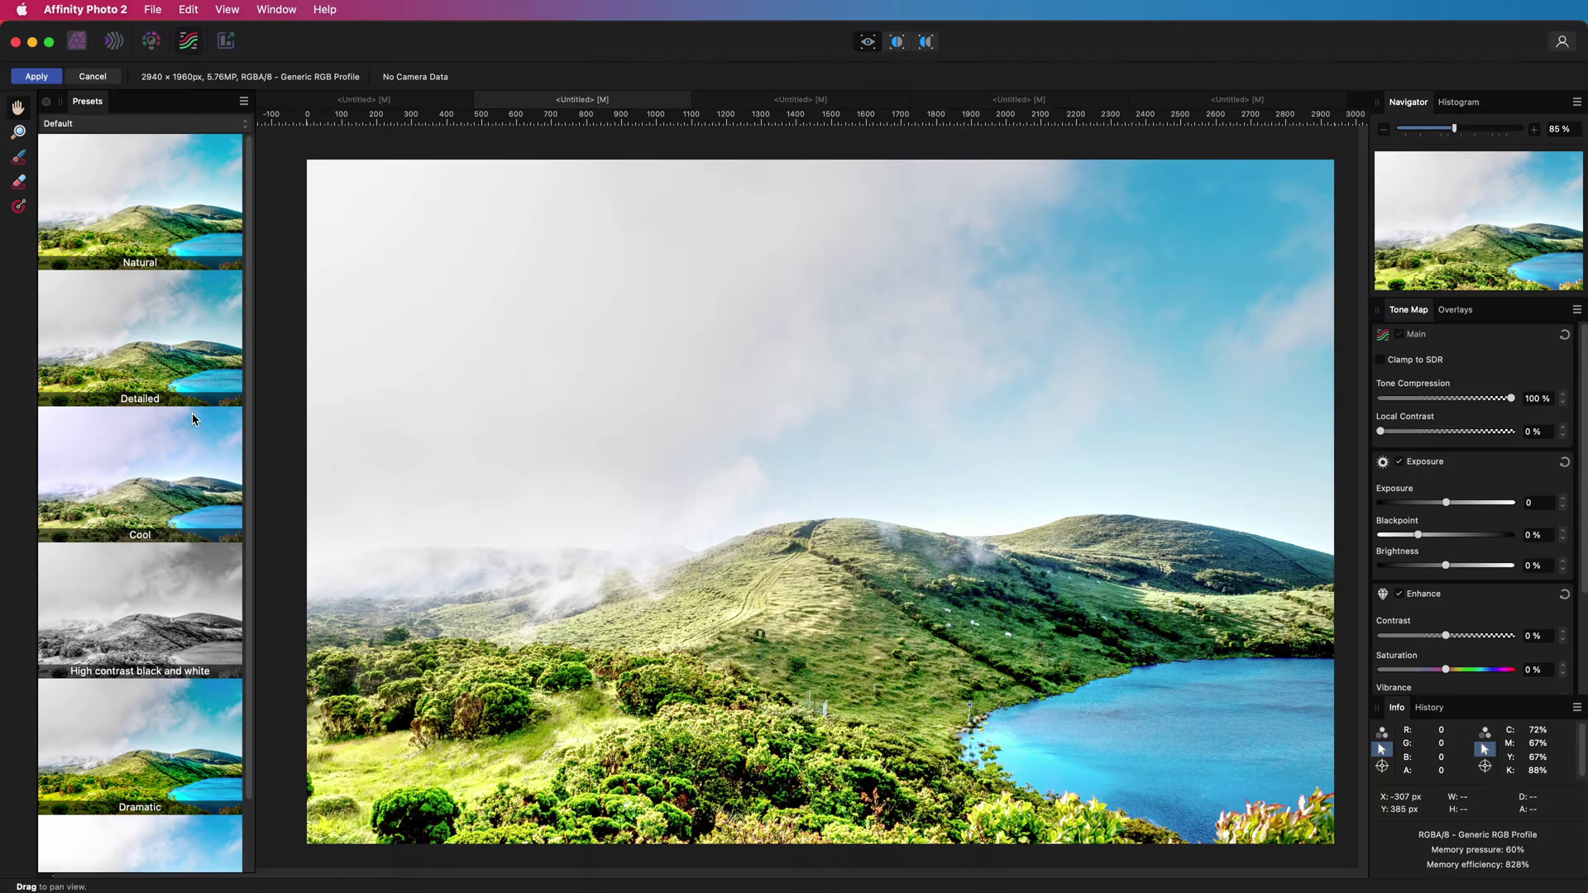
scroll(190, 618, "down", 2)
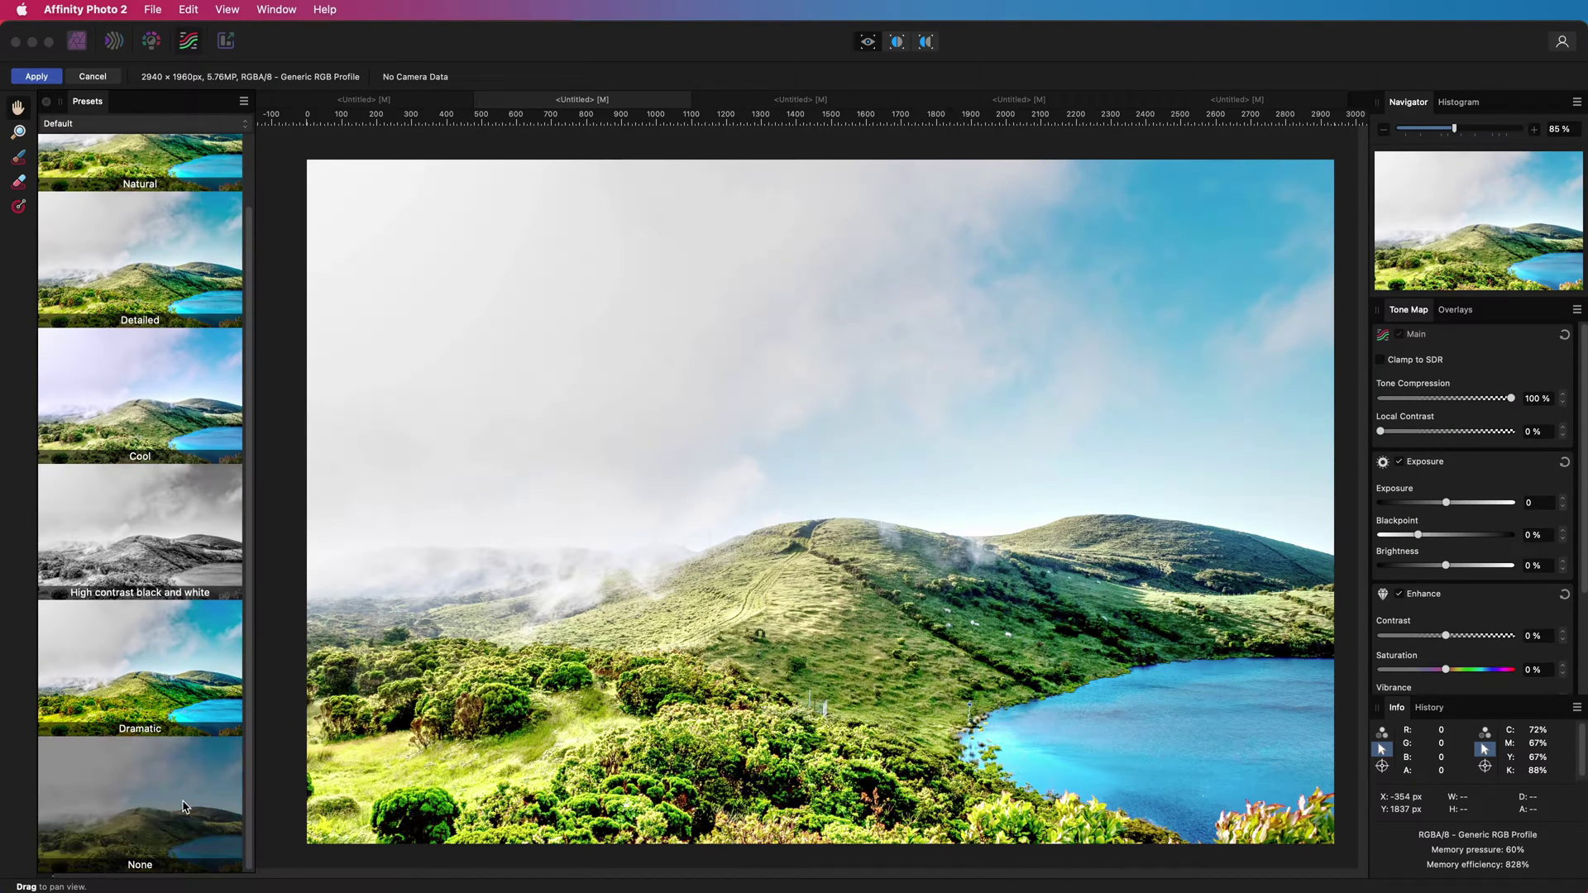
left_click(183, 807)
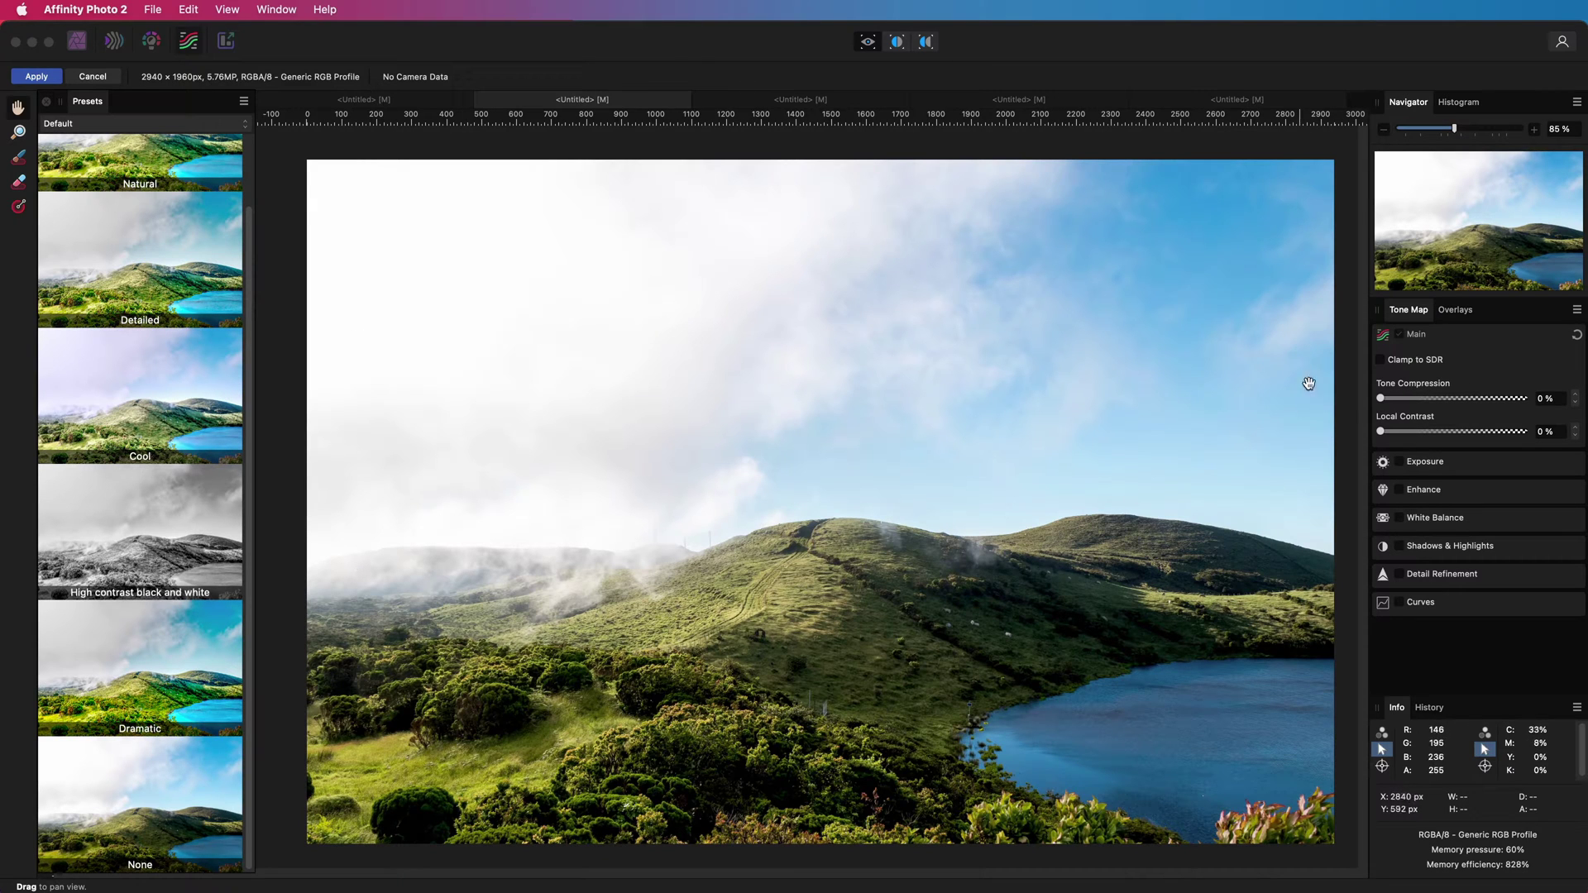
left_click_drag(1380, 402, 1518, 432)
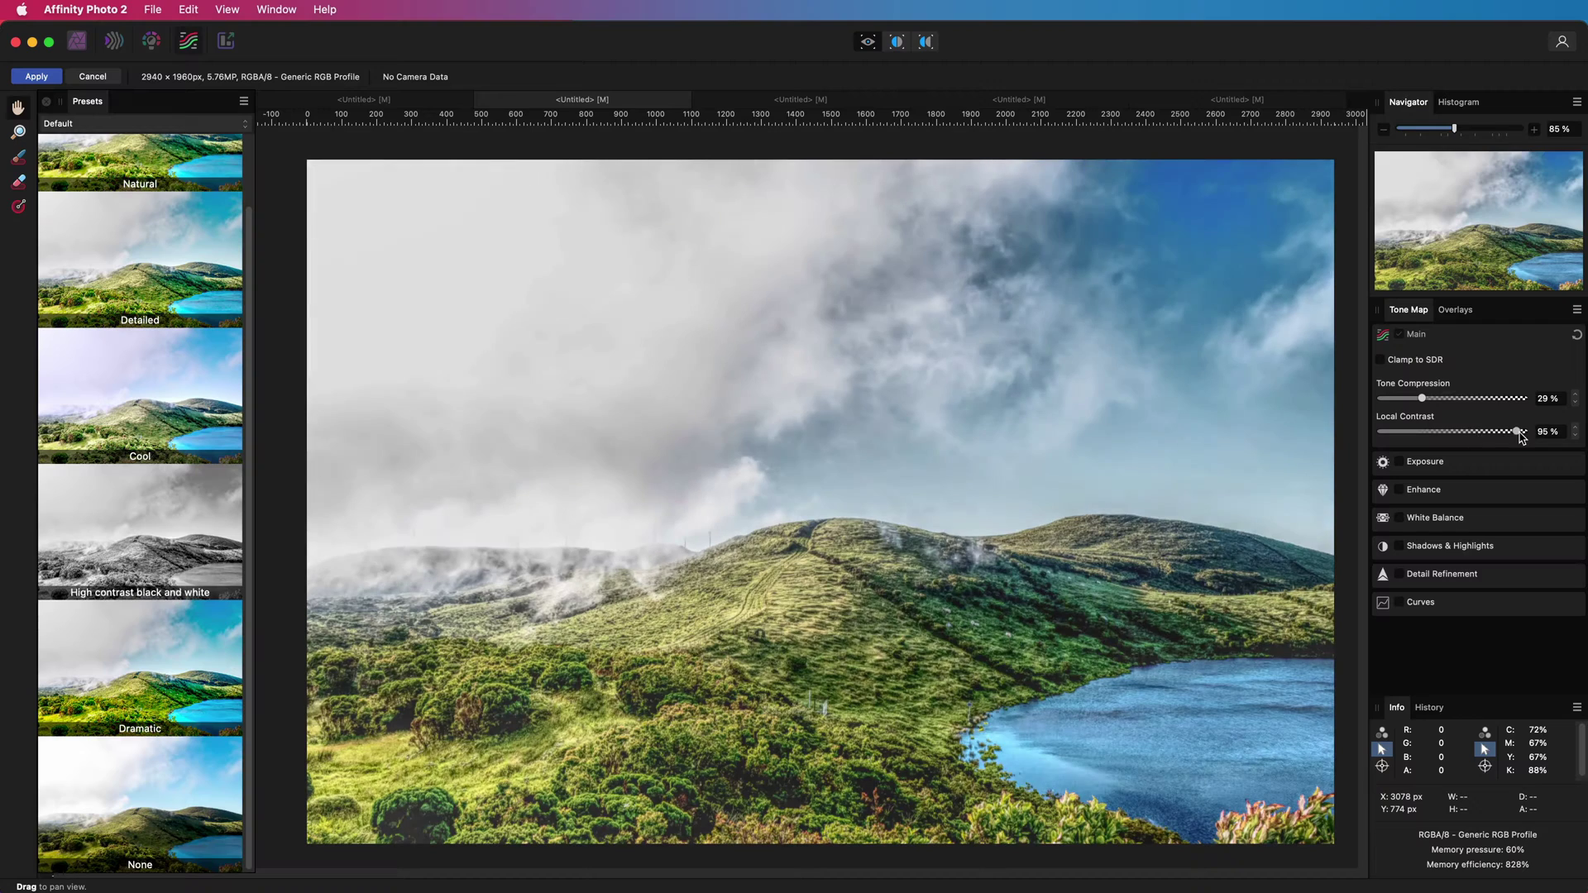
left_click_drag(1432, 399, 1505, 435)
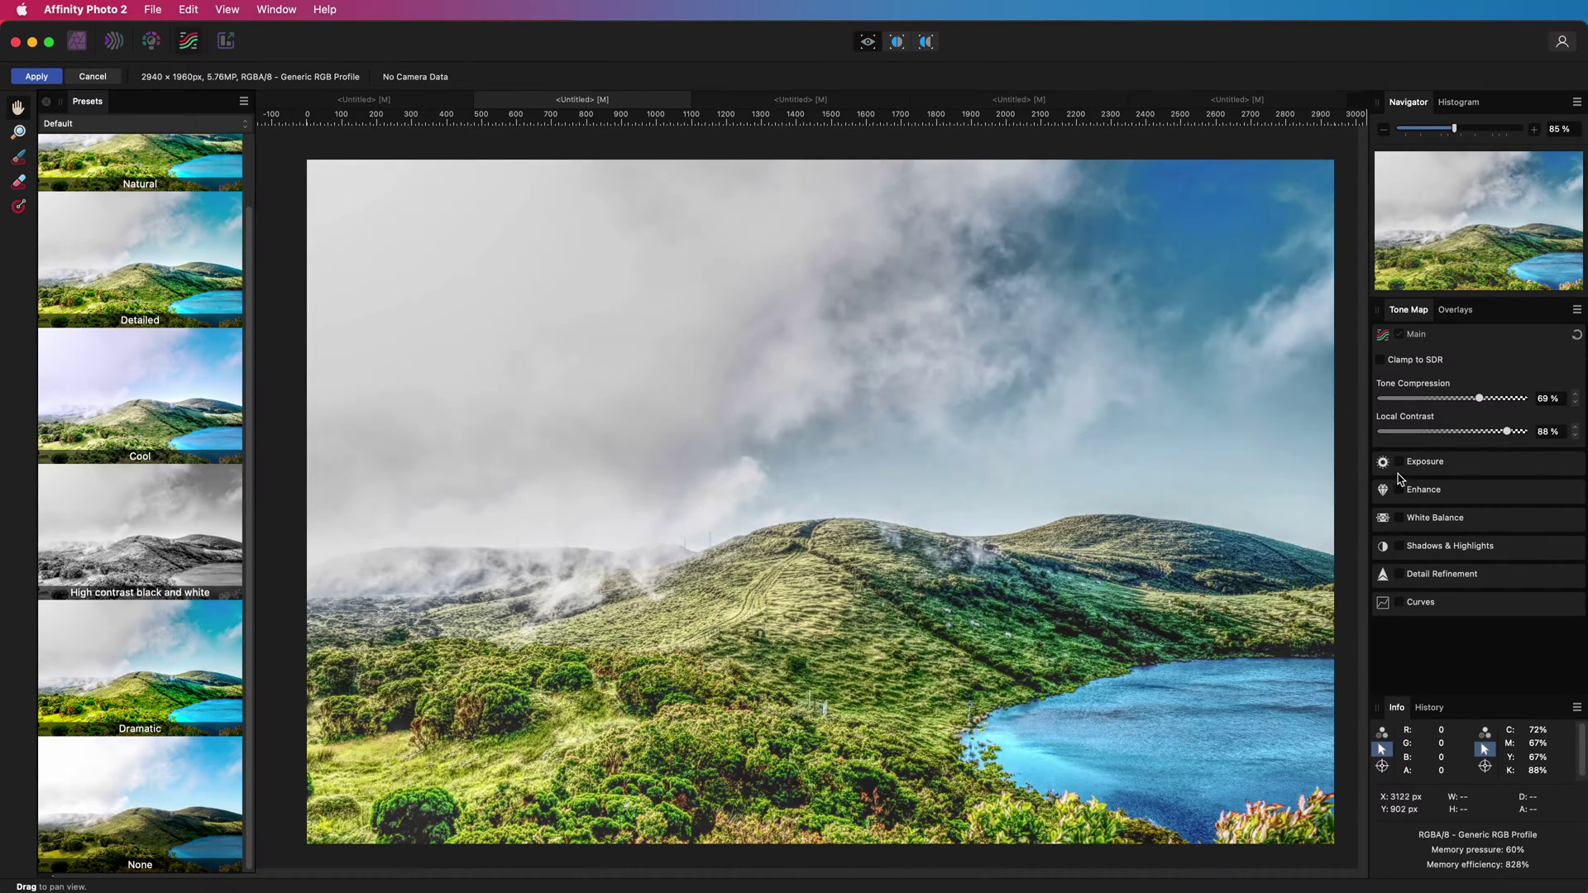
left_click(1399, 464)
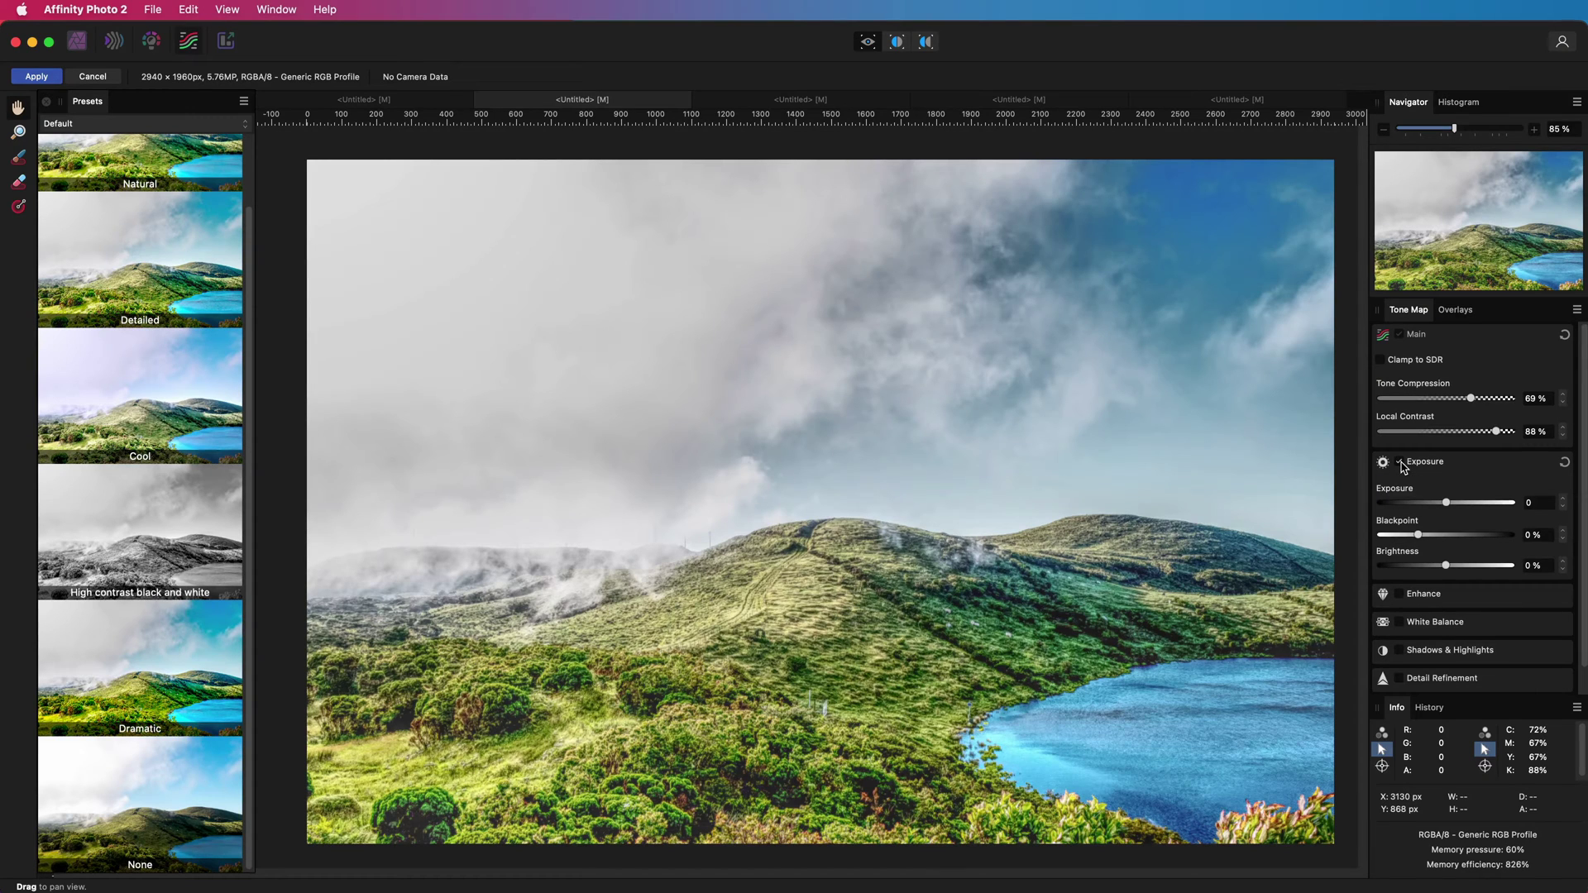
left_click_drag(1443, 504, 1440, 504)
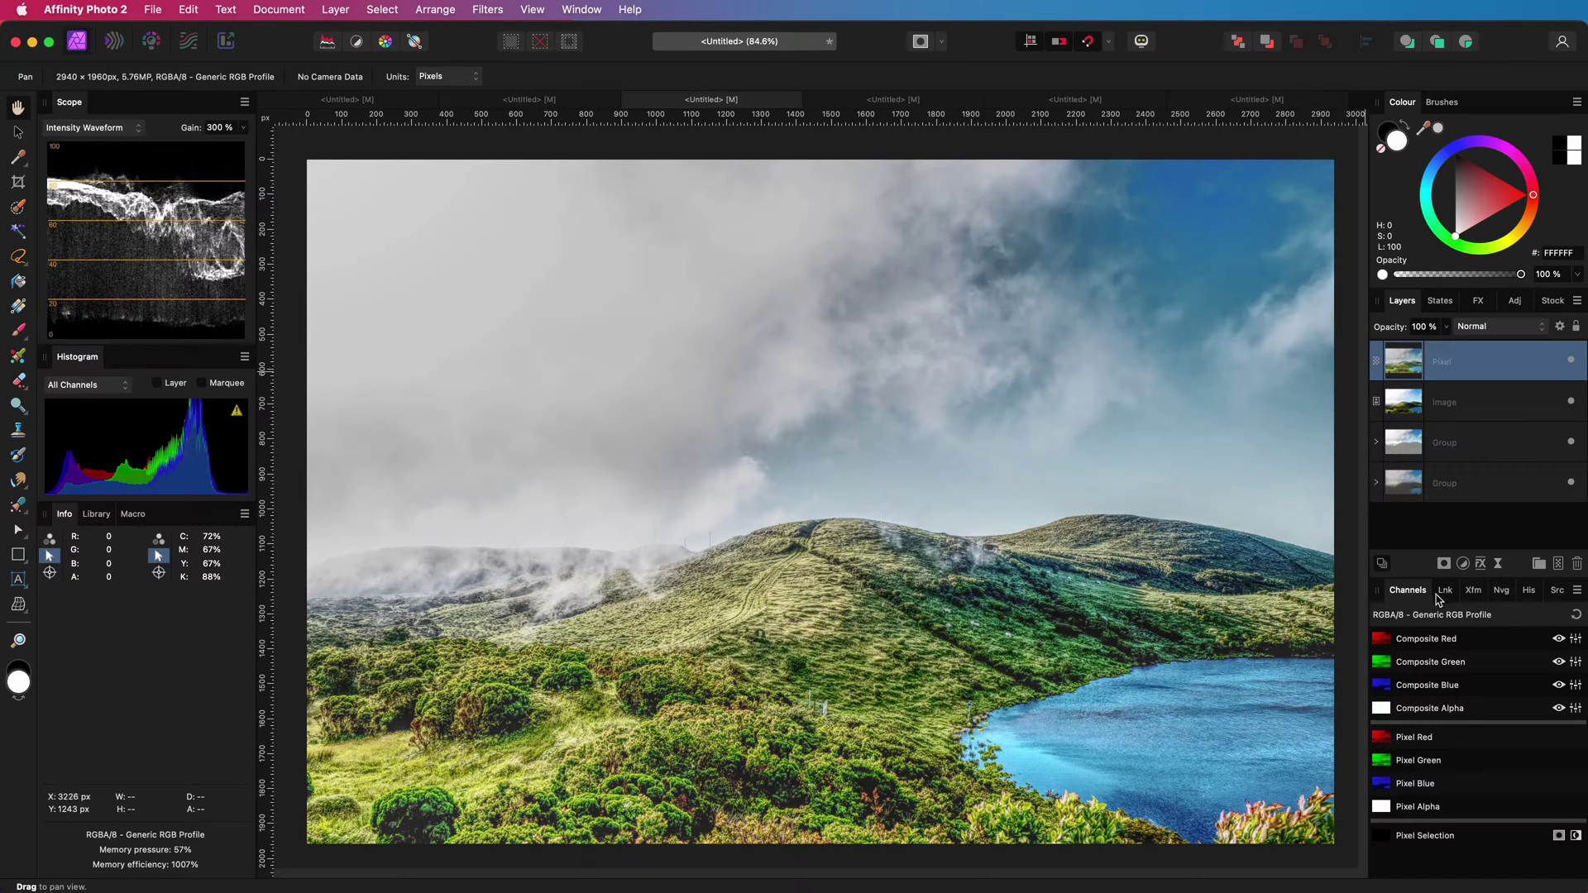
- Add a black mask to the tone-mapped Pixel layer and paint the sky back in
left_click(1444, 563)
left_click(1468, 589)
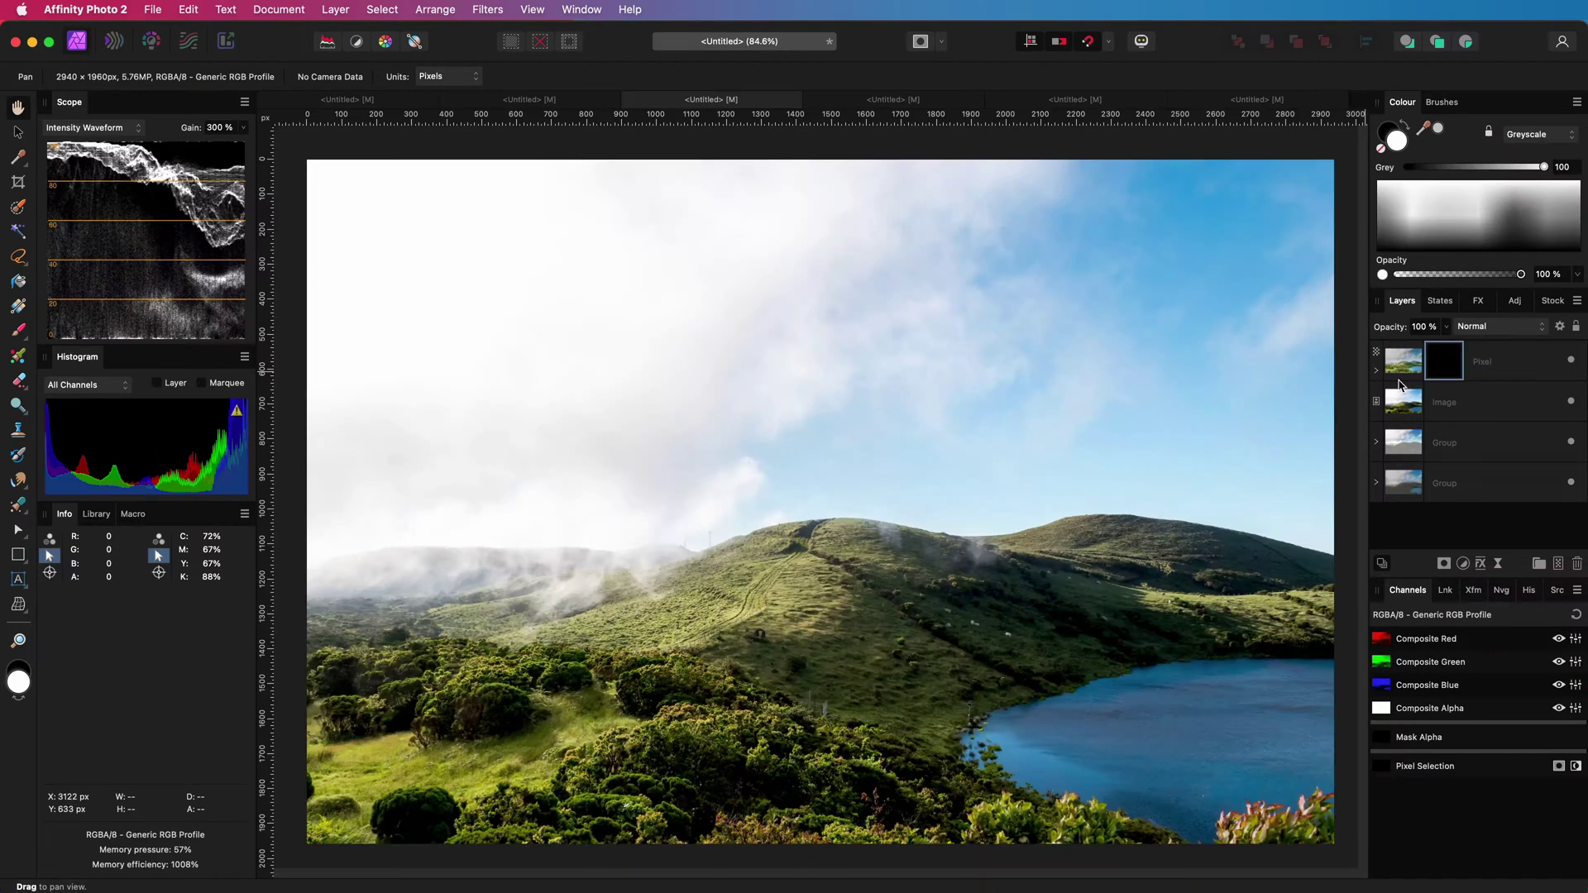
left_click(1376, 369)
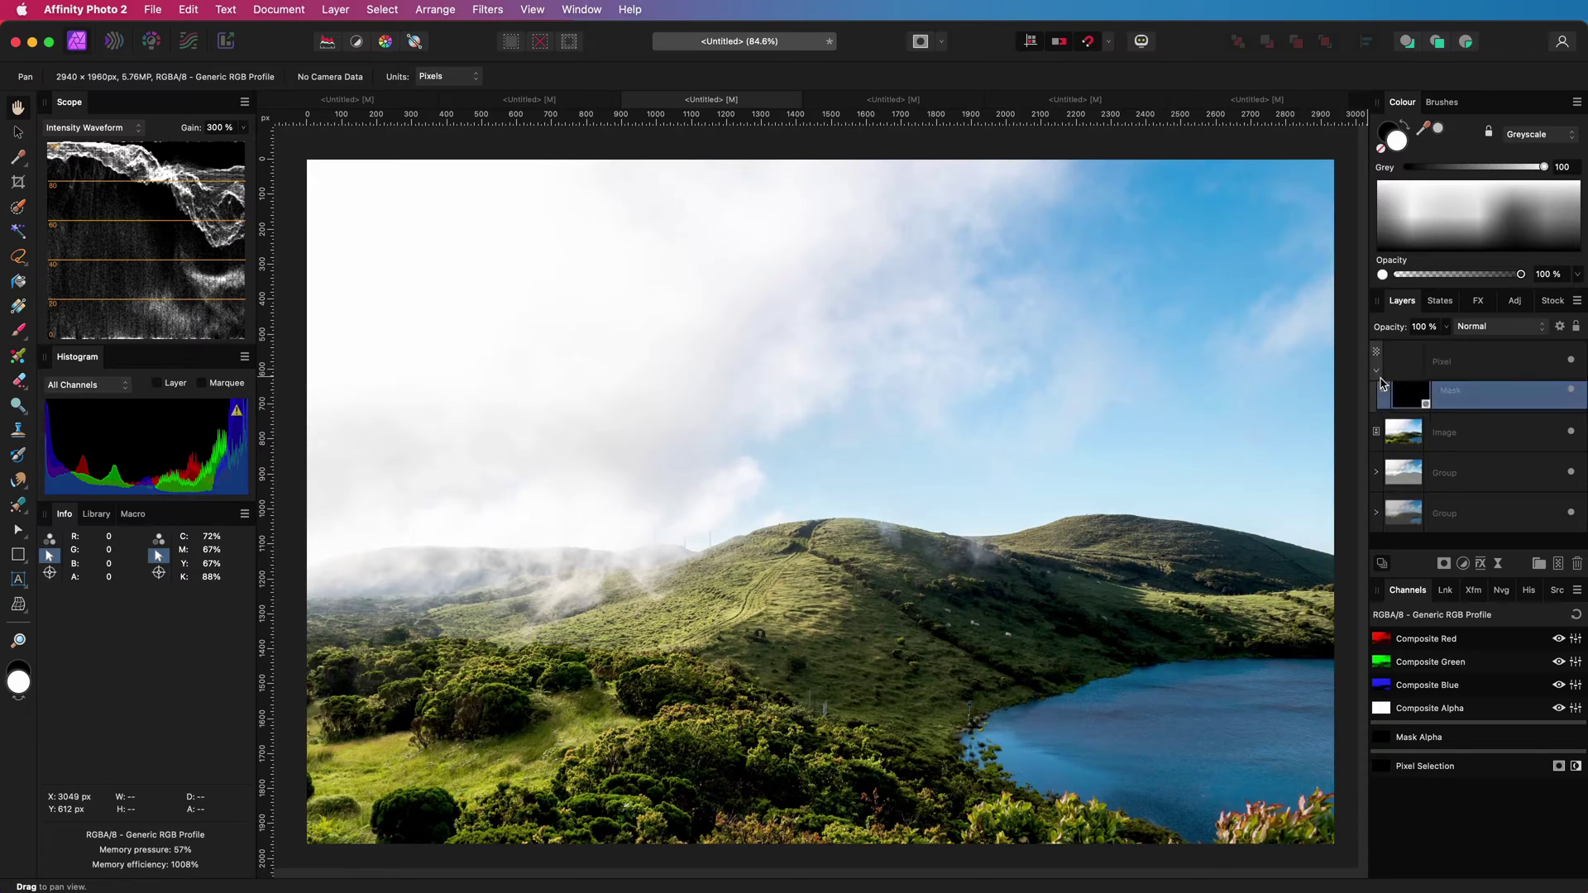
left_click(18, 330)
mouse_move(681, 479)
left_mouse_down()
mouse_move(319, 241)
mouse_move(746, 429)
mouse_move(1312, 184)
mouse_move(443, 549)
mouse_move(709, 461)
mouse_move(1223, 234)
left_mouse_up()
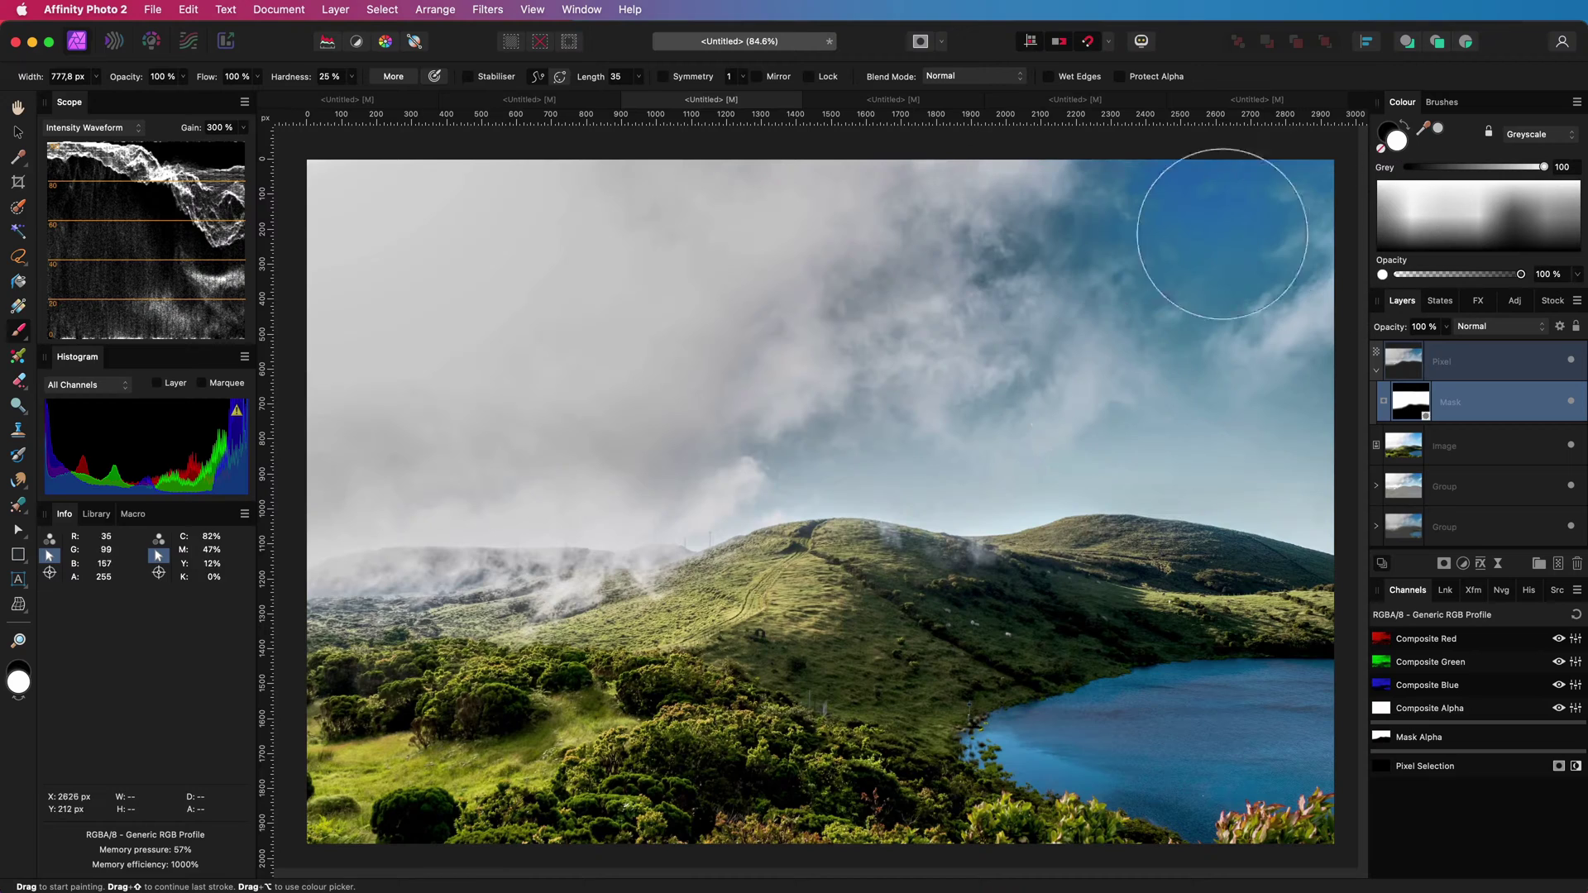
- Set the Pixel layer's blend mode to Luminosity and toggle its visibility to compare
left_click(1420, 368)
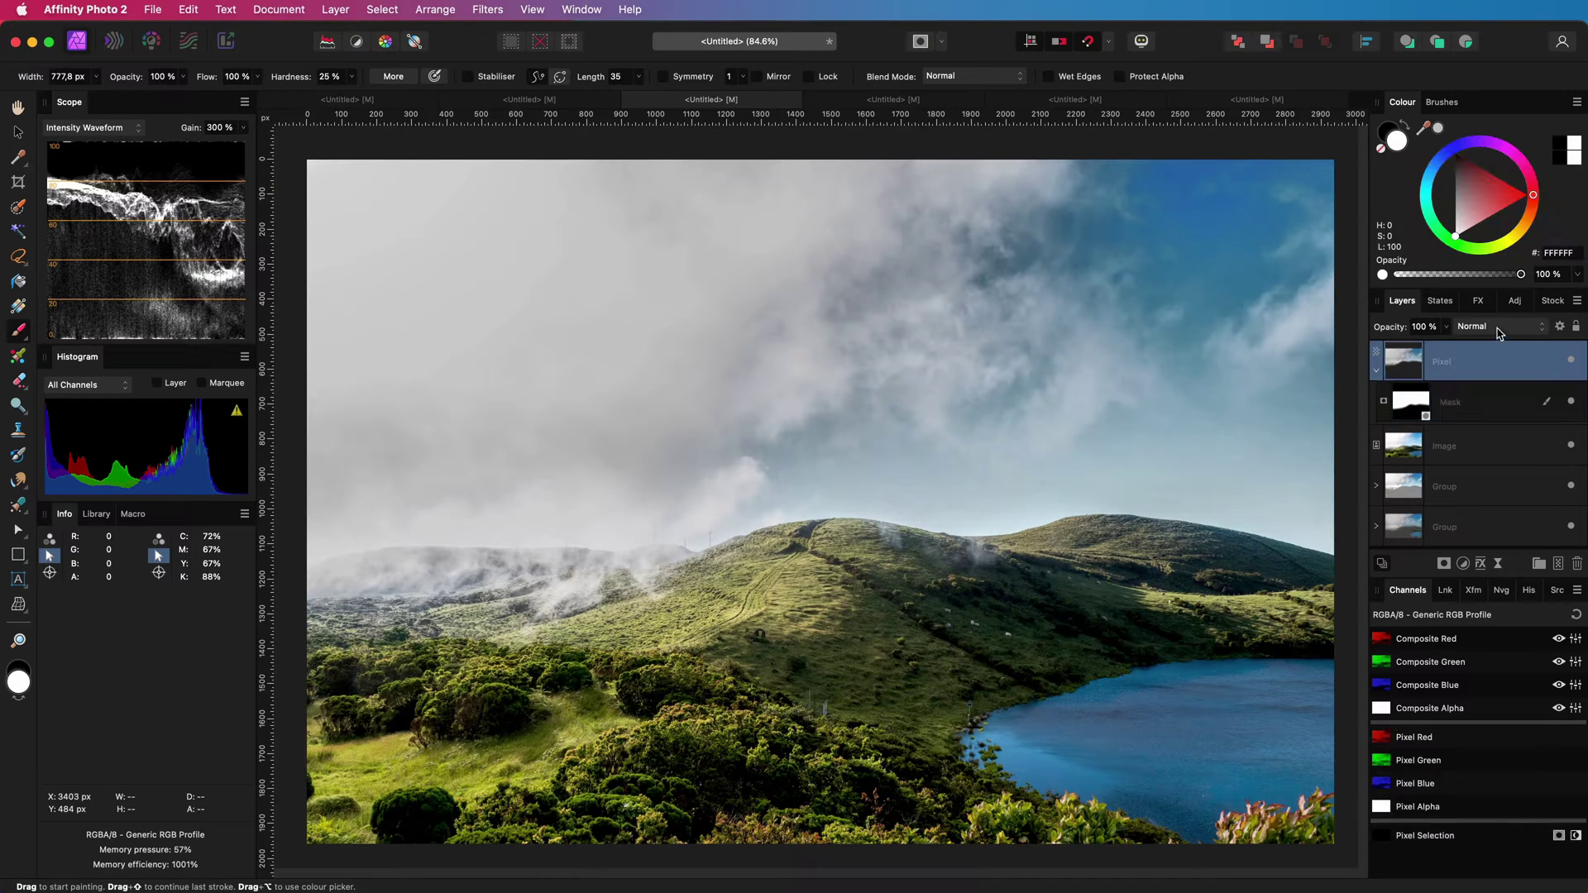
left_click(1499, 332)
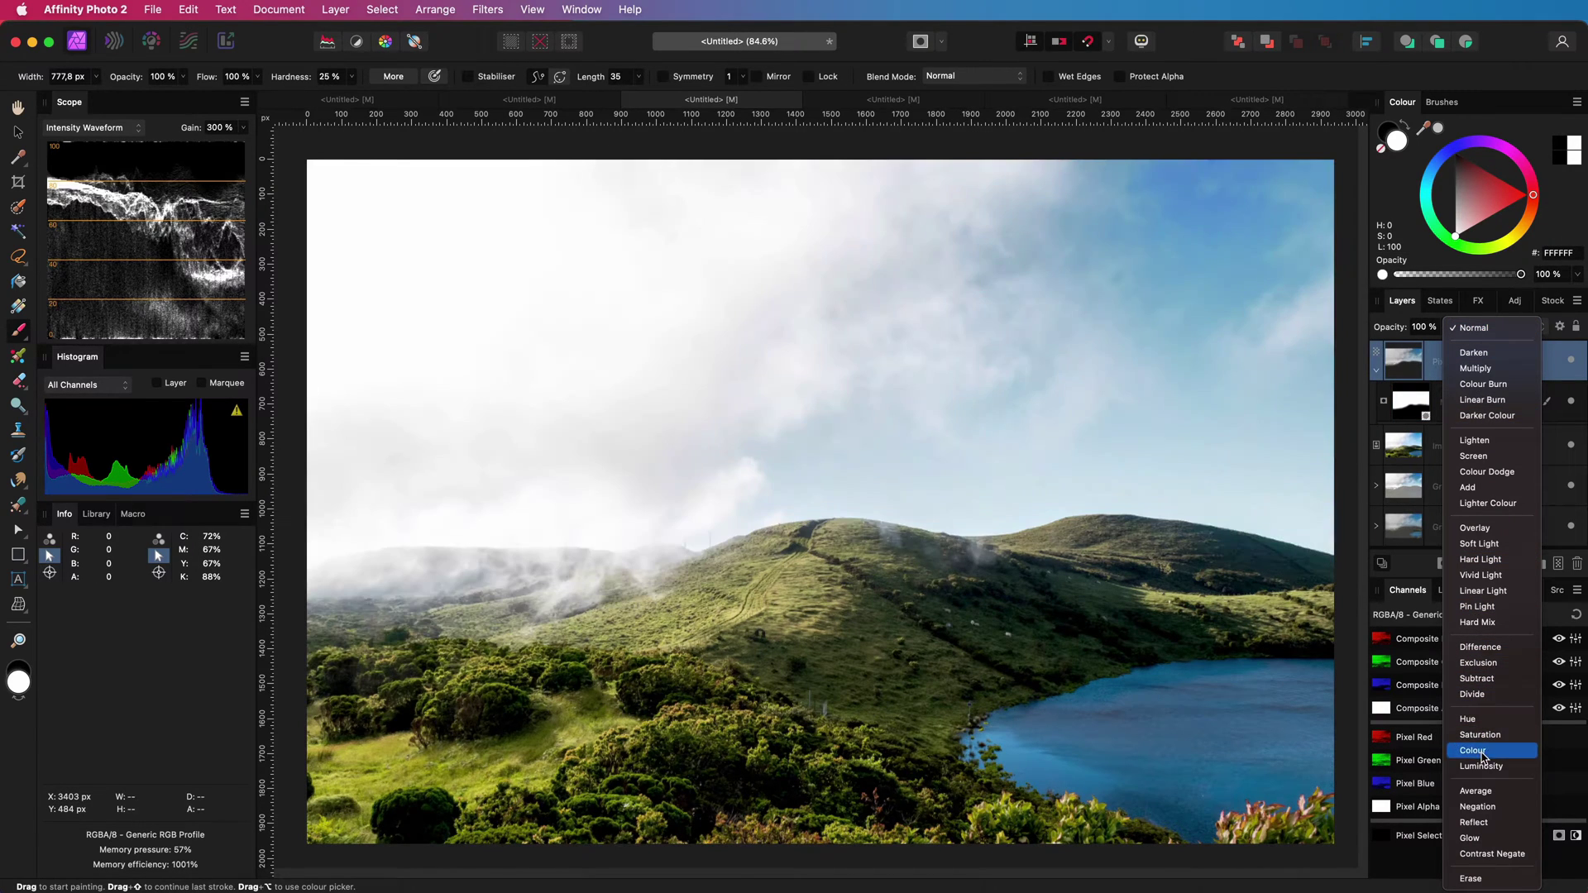
left_click(1486, 768)
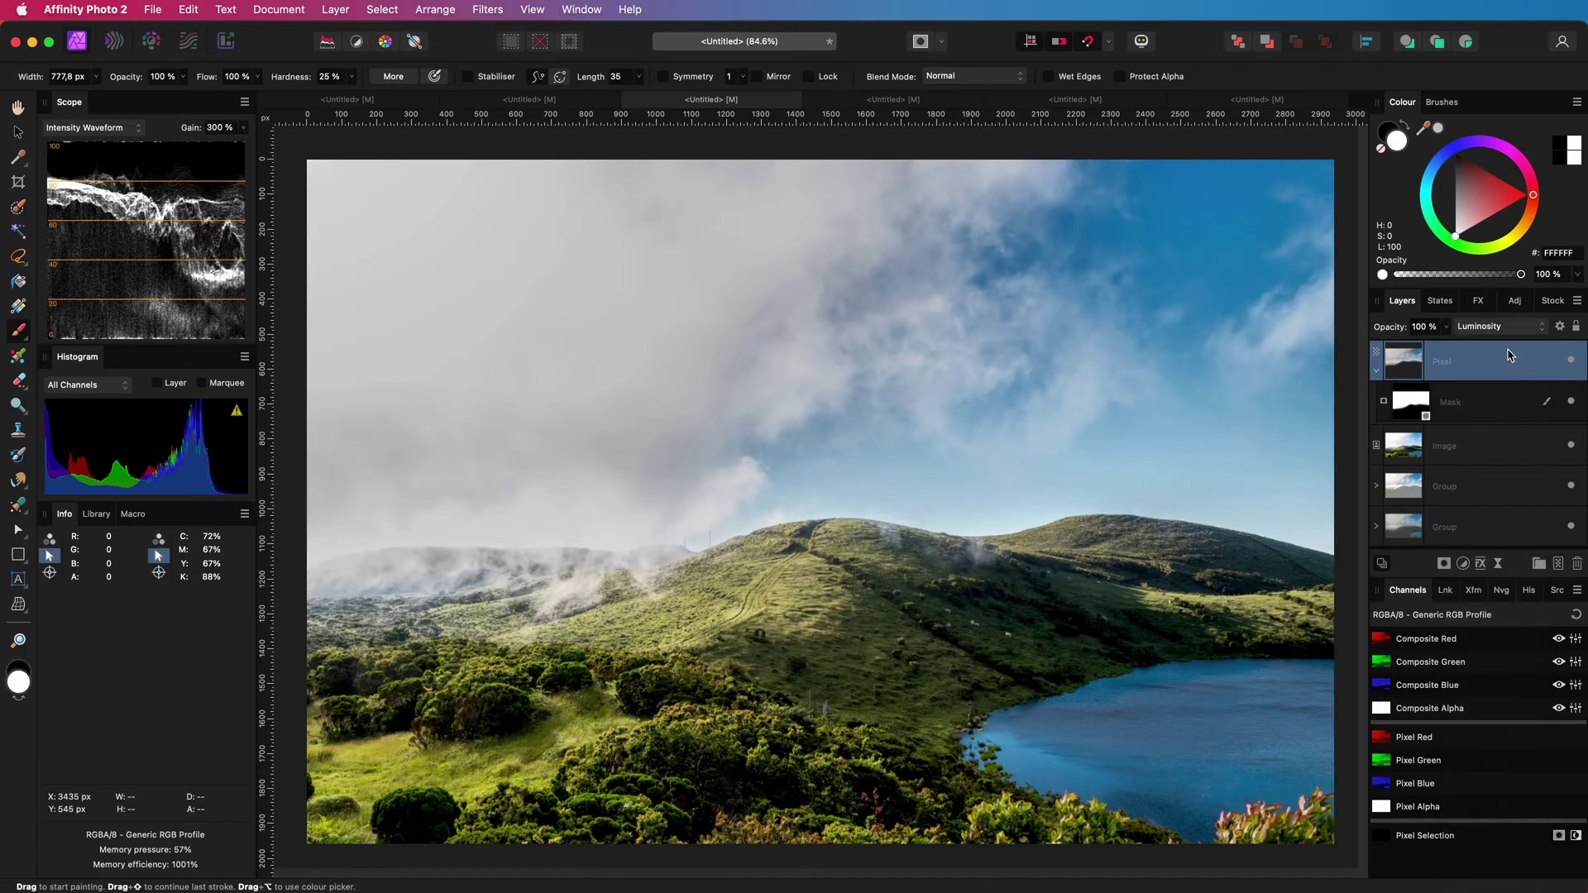
key("h")
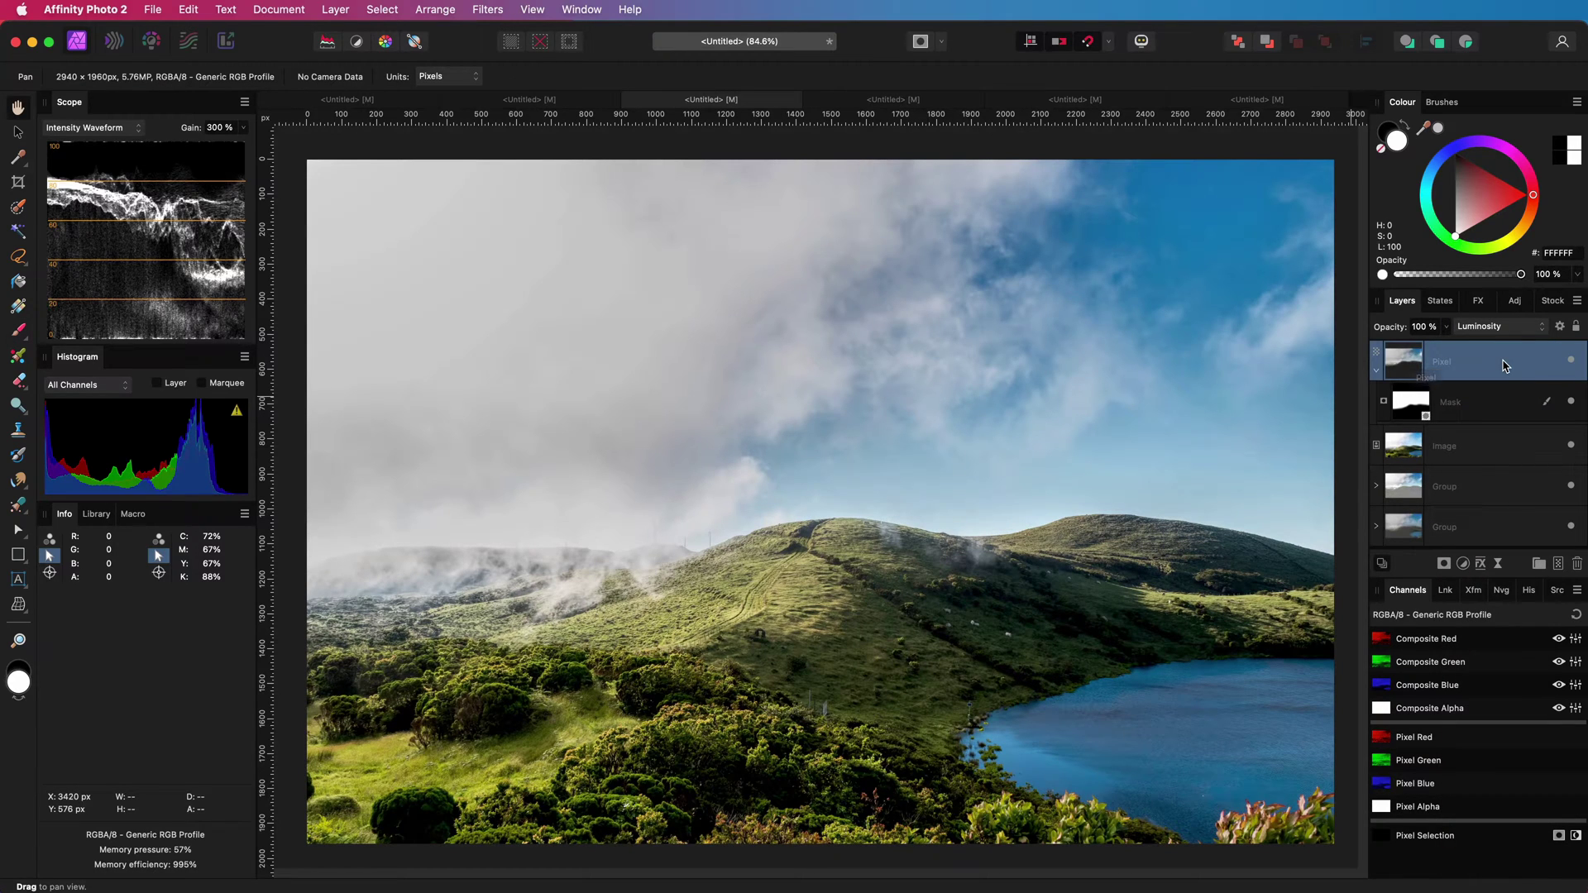
left_click(1570, 364)
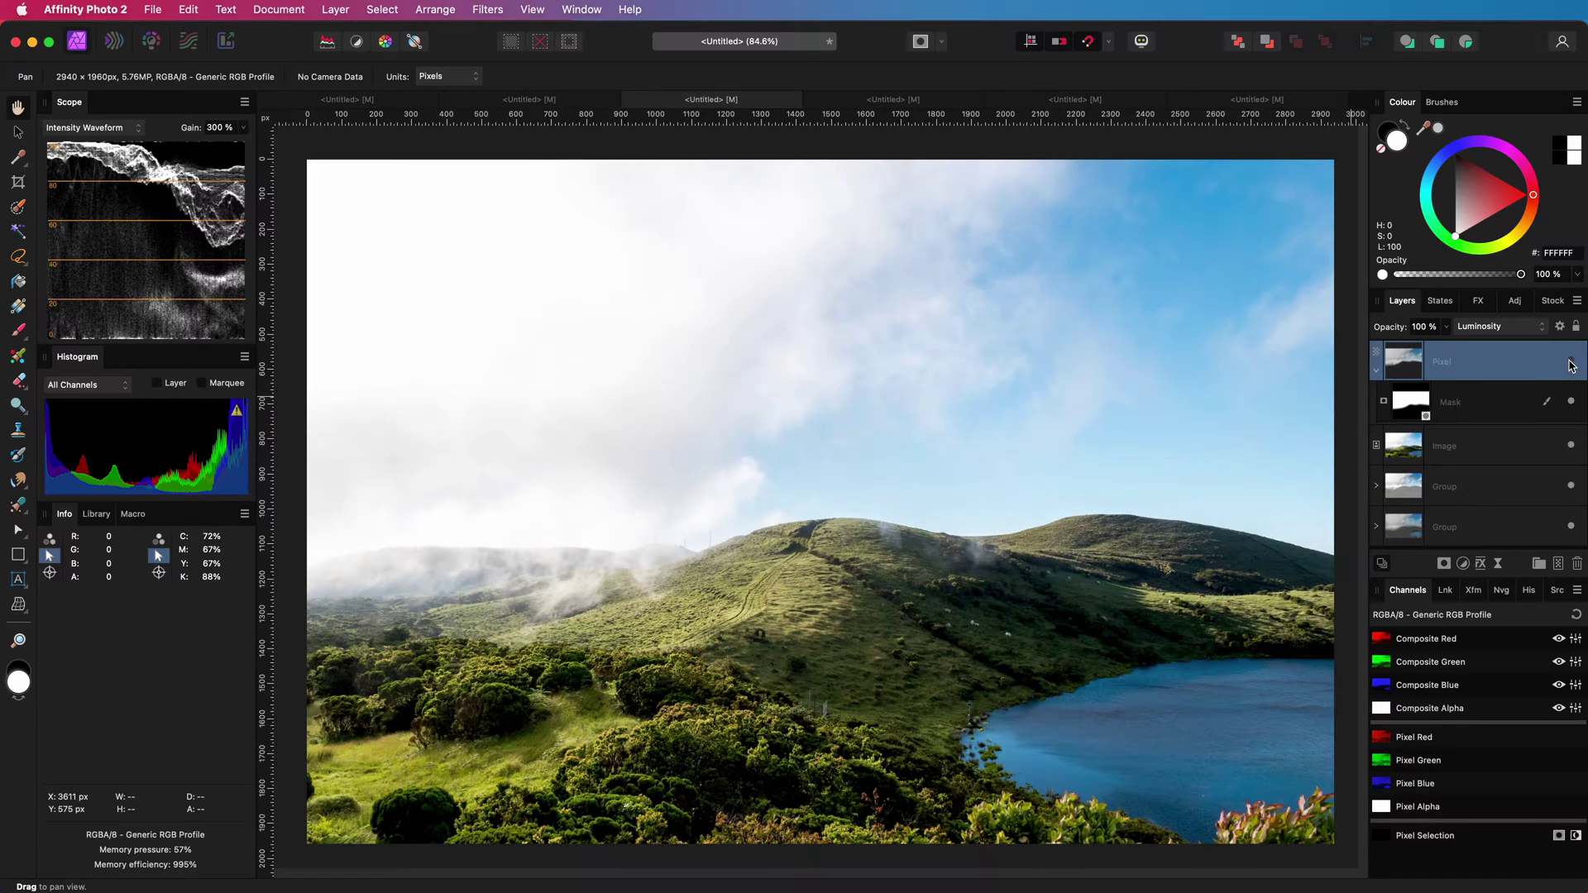
left_click(1570, 365)
left_click(1570, 365)
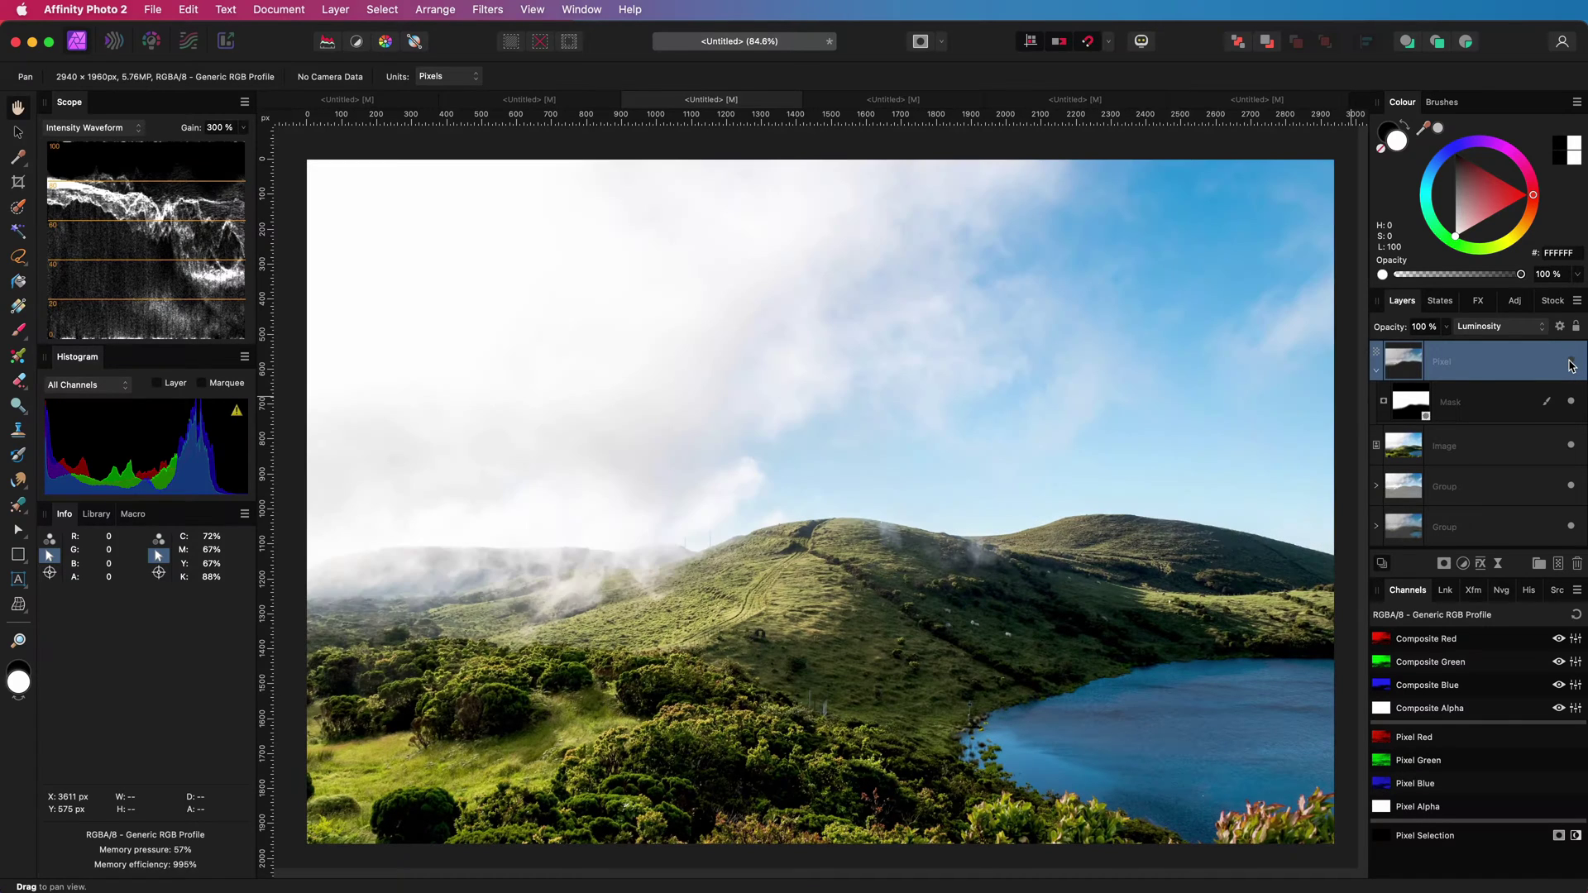
- Show the tone-mapped layer again, then duplicate the Image layer and move the copy to the top
left_click(1570, 364)
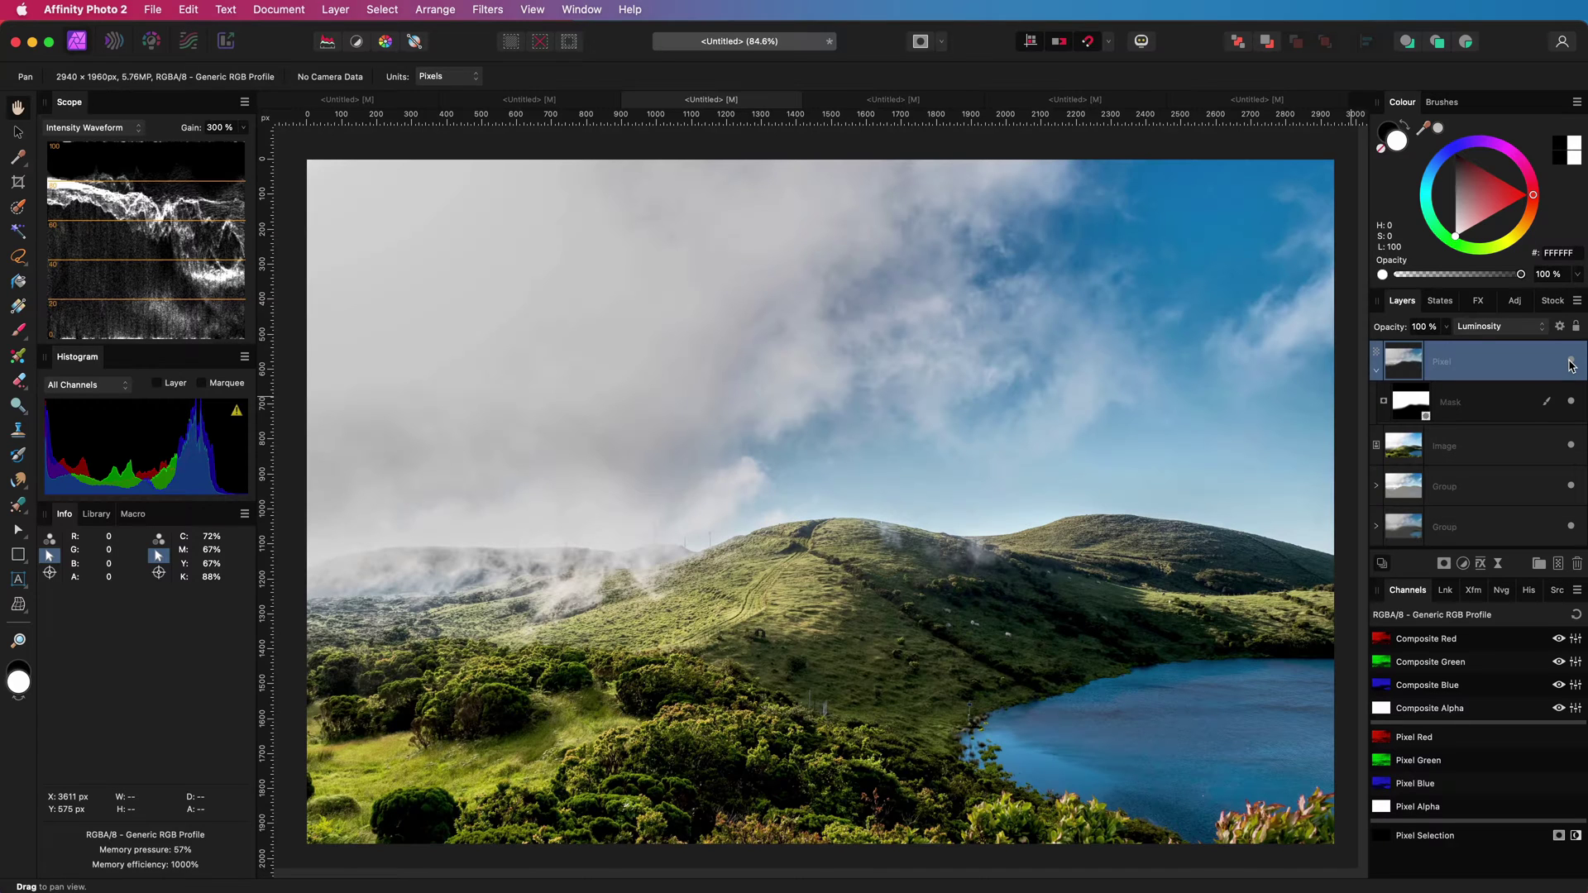
left_click(1412, 446)
key("super+j")
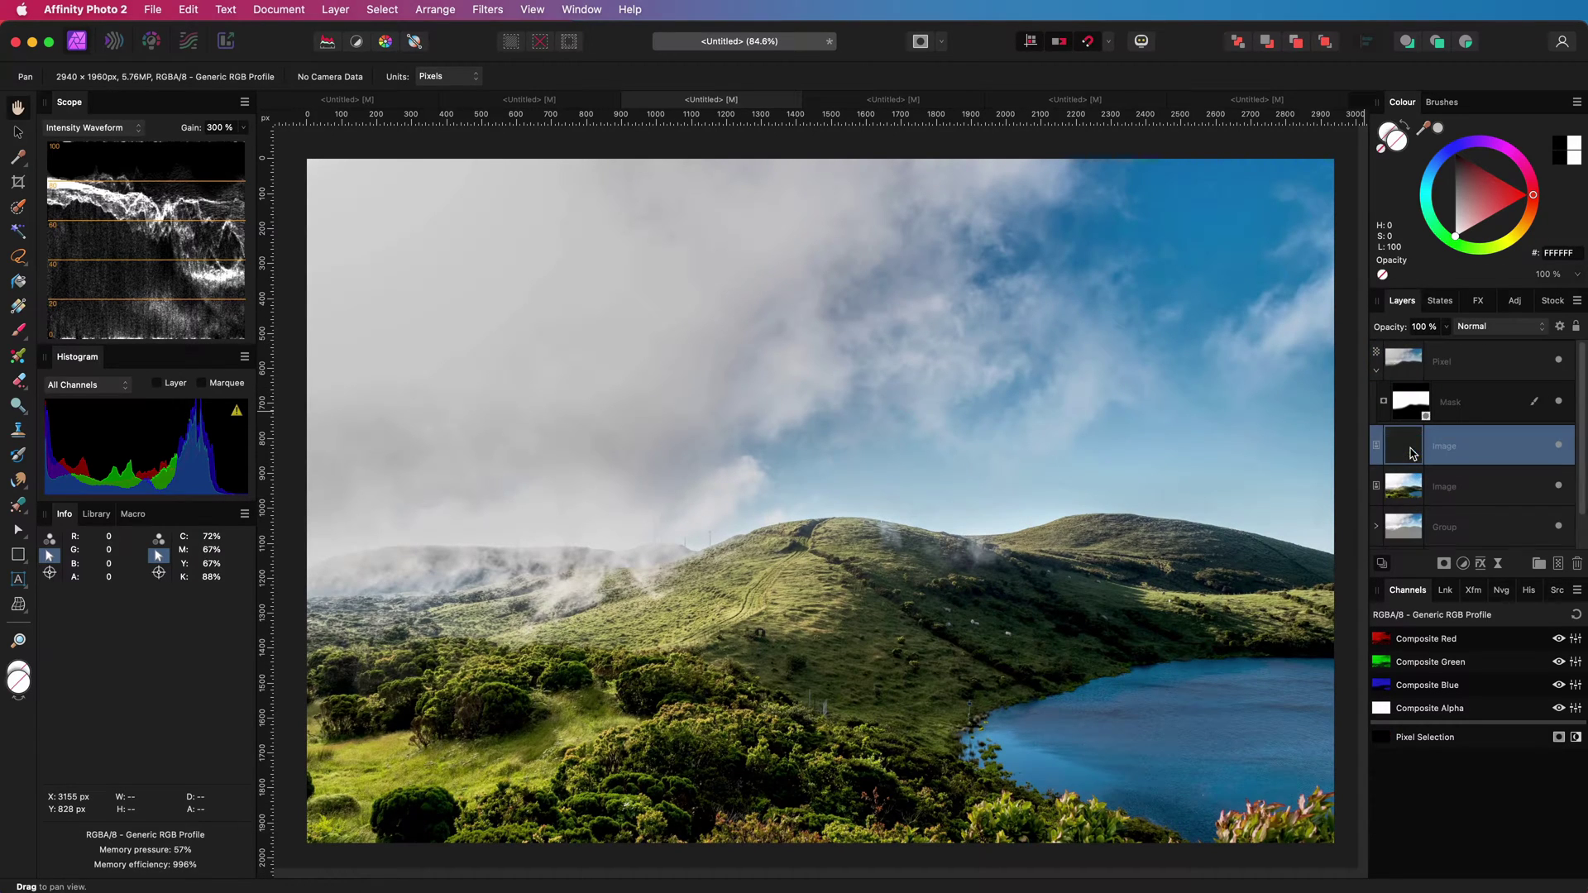
left_click_drag(1412, 453, 1420, 416)
left_click_drag(1433, 354, 1433, 356)
- Rasterise the top copy into a Pixel layer and open it in Tone Mapping
right_click(1412, 360)
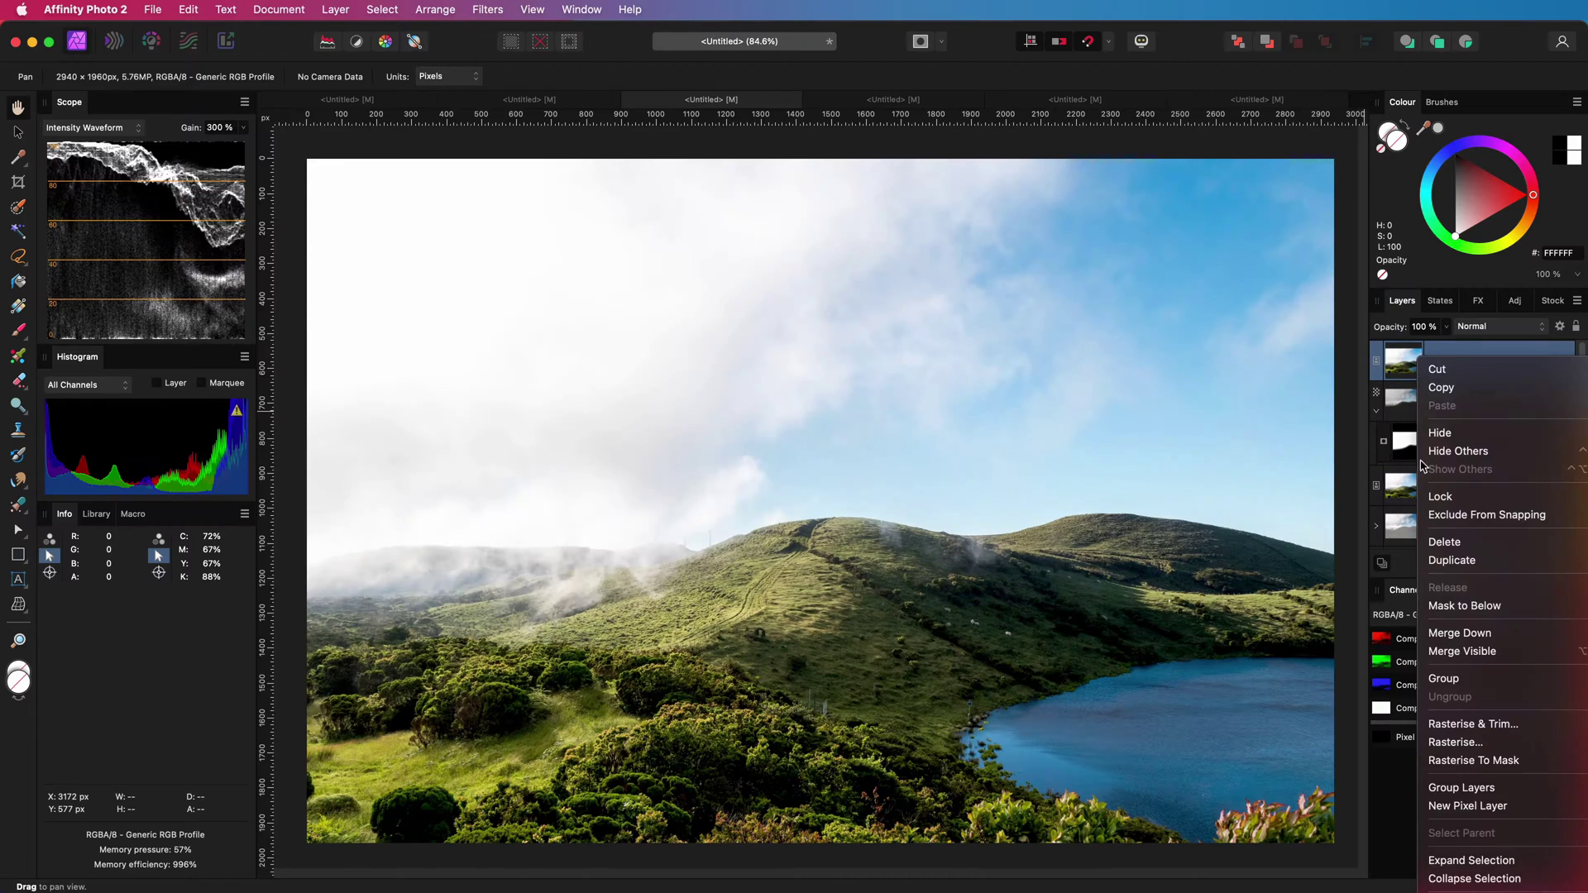
left_click(1386, 328)
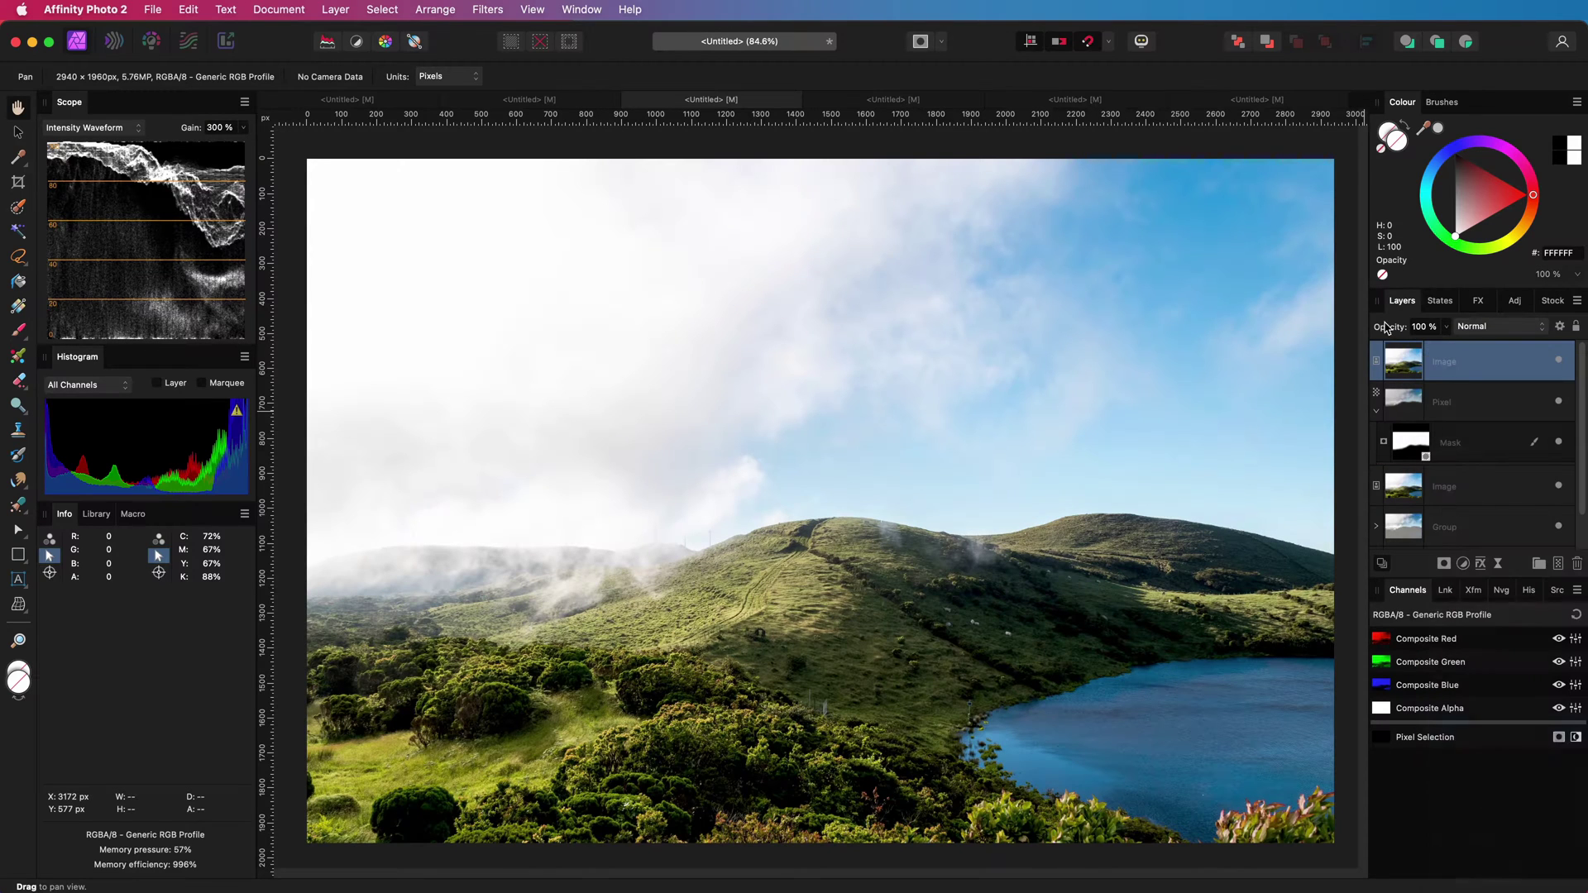
left_click(187, 41)
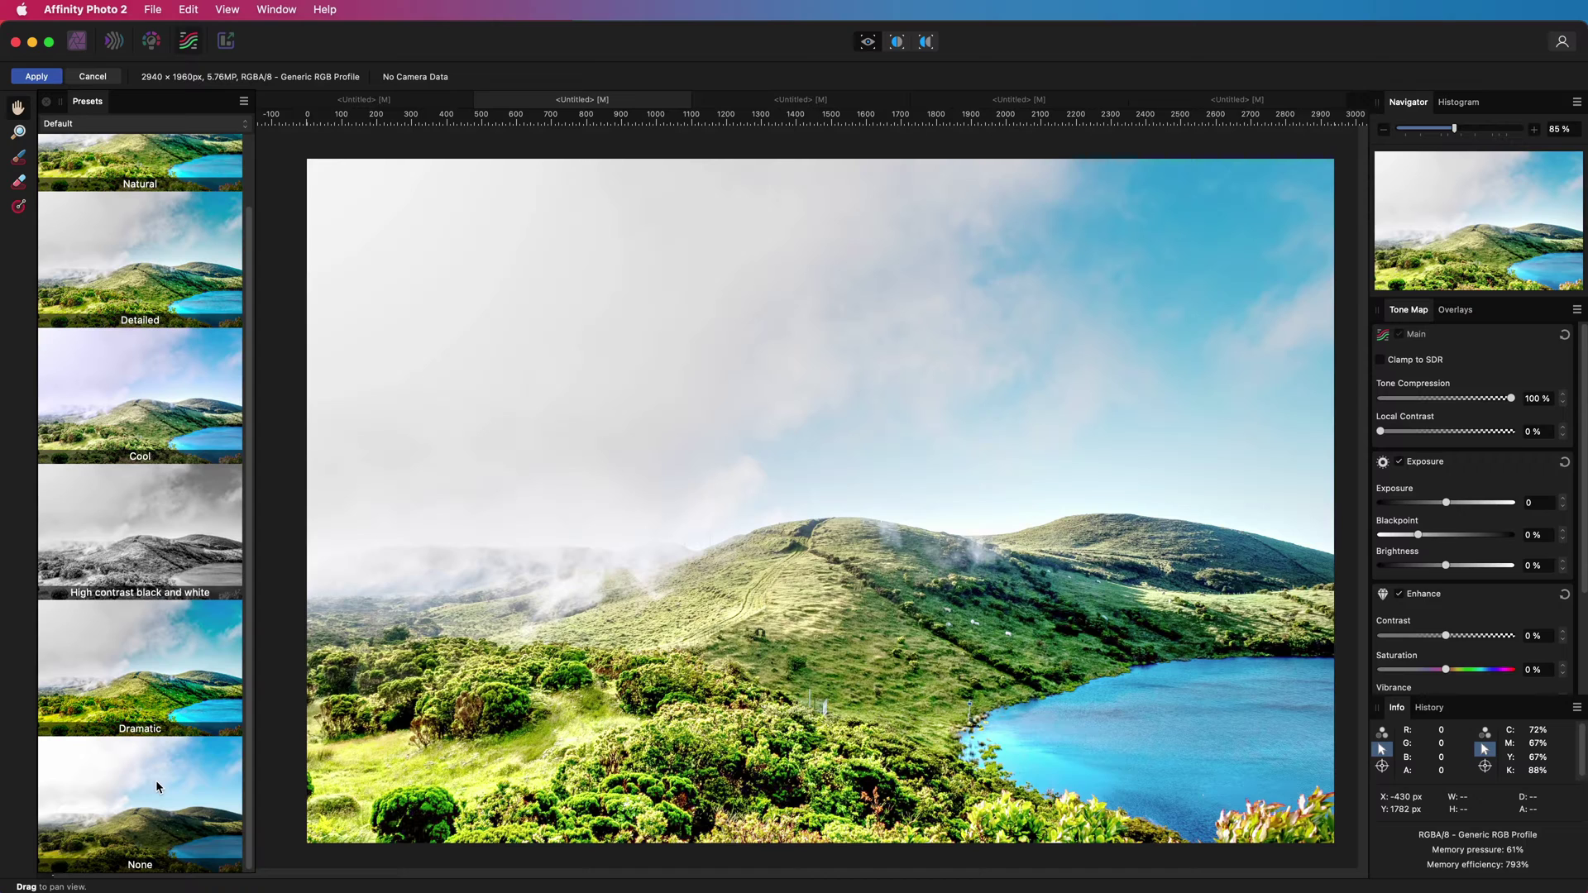
- Reset the tone map to the None preset, abandoning a new preset save
left_click(155, 780)
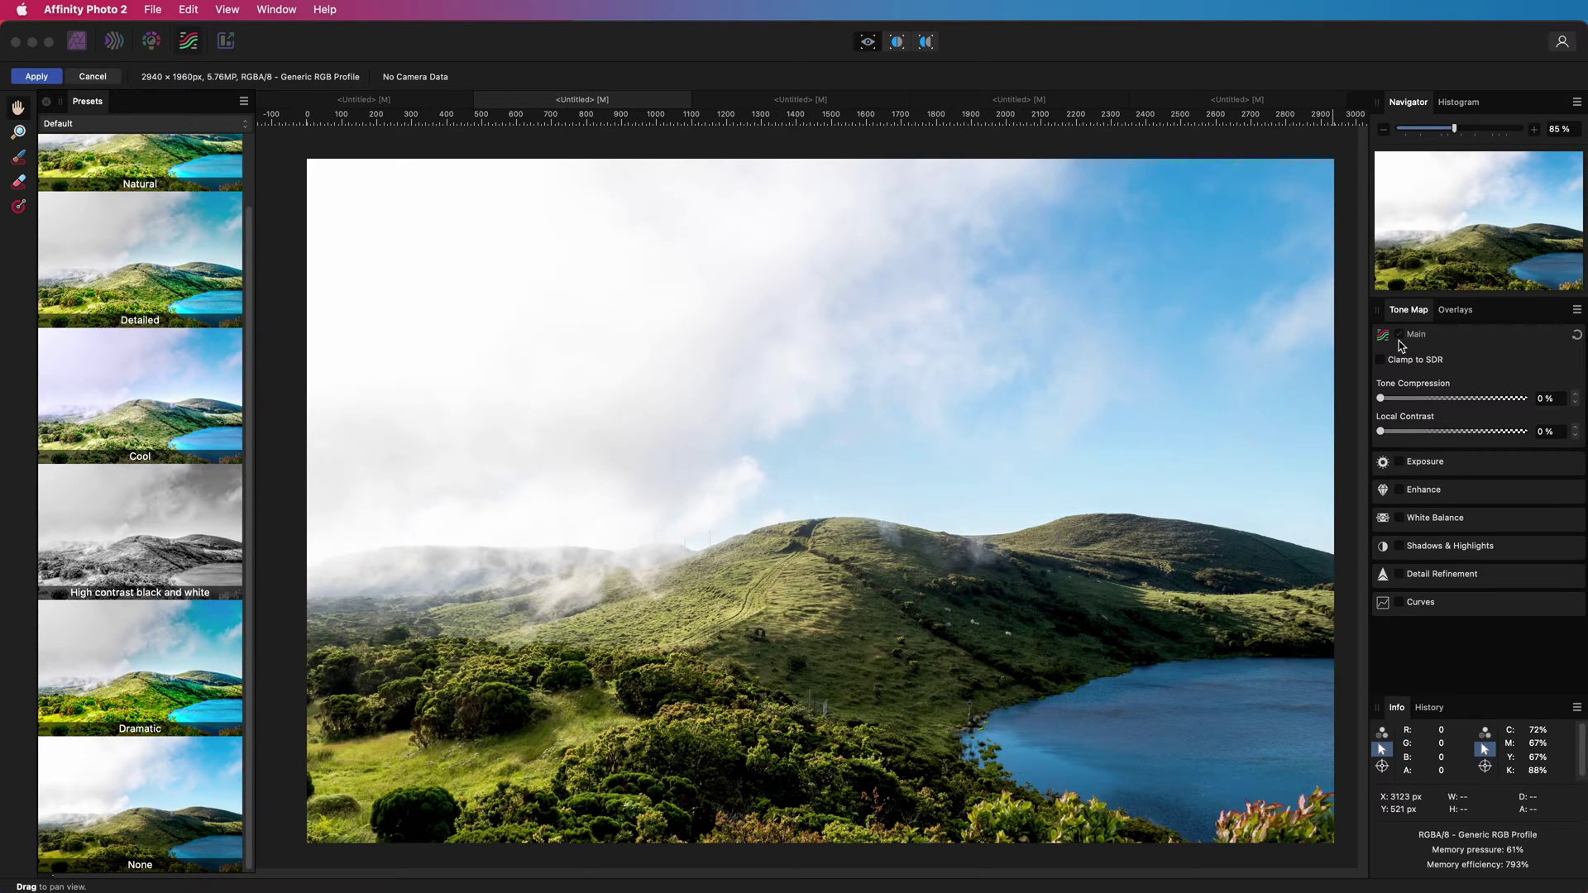
left_click(243, 101)
left_click(265, 125)
left_click(1010, 439)
- Set Tone Compression and Local Contrast to 100%, Exposure -2, Blackpoint -10%, Brightness -25%
left_click_drag(1381, 401, 1575, 393)
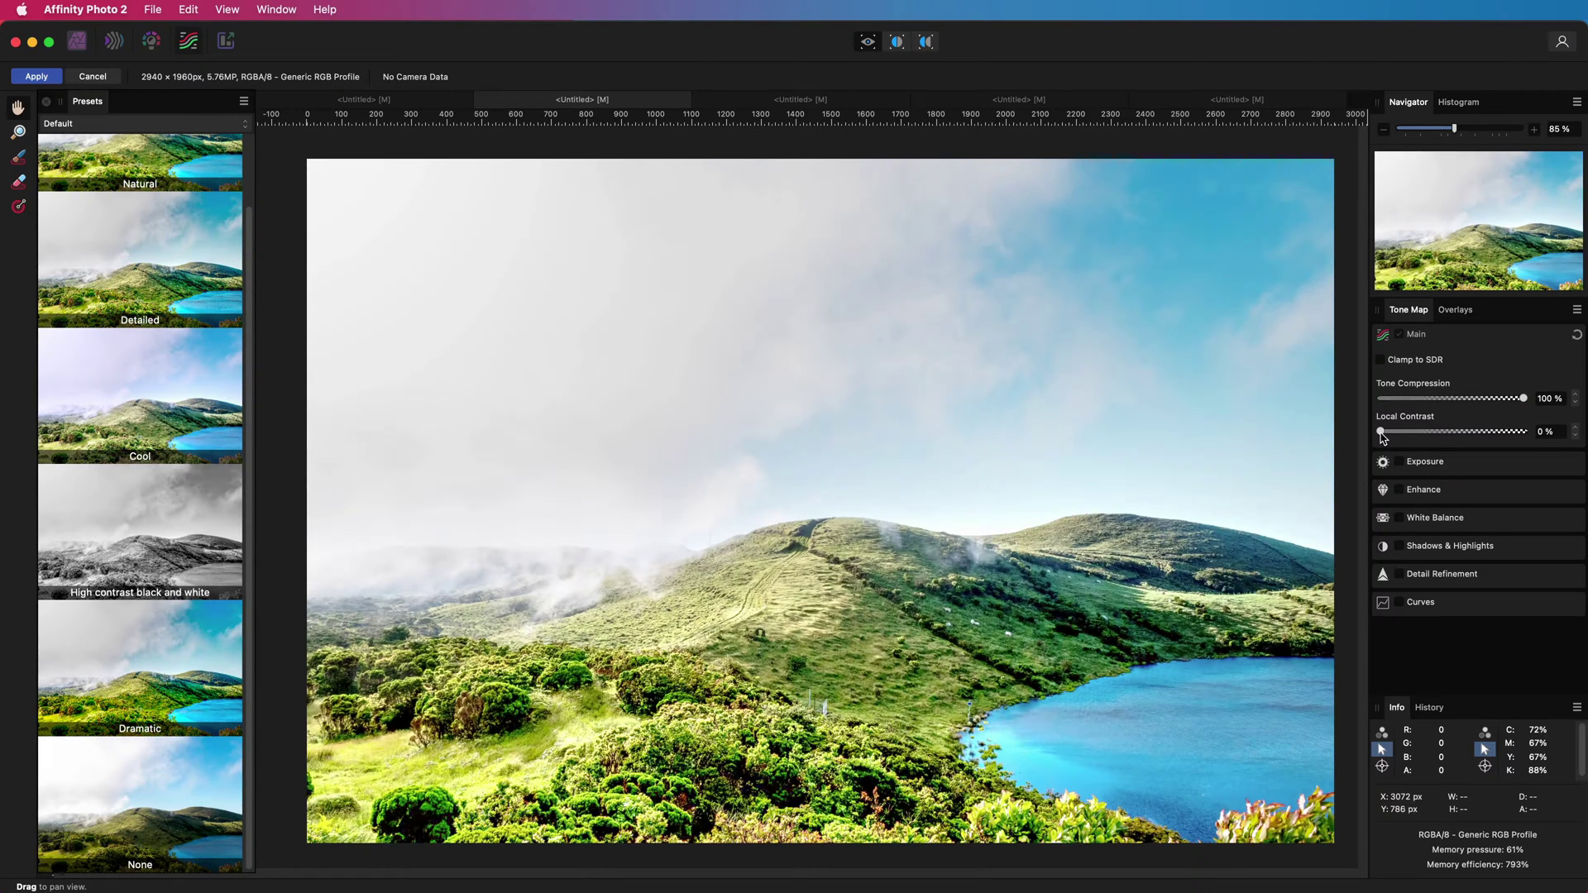
left_click_drag(1381, 432, 1571, 433)
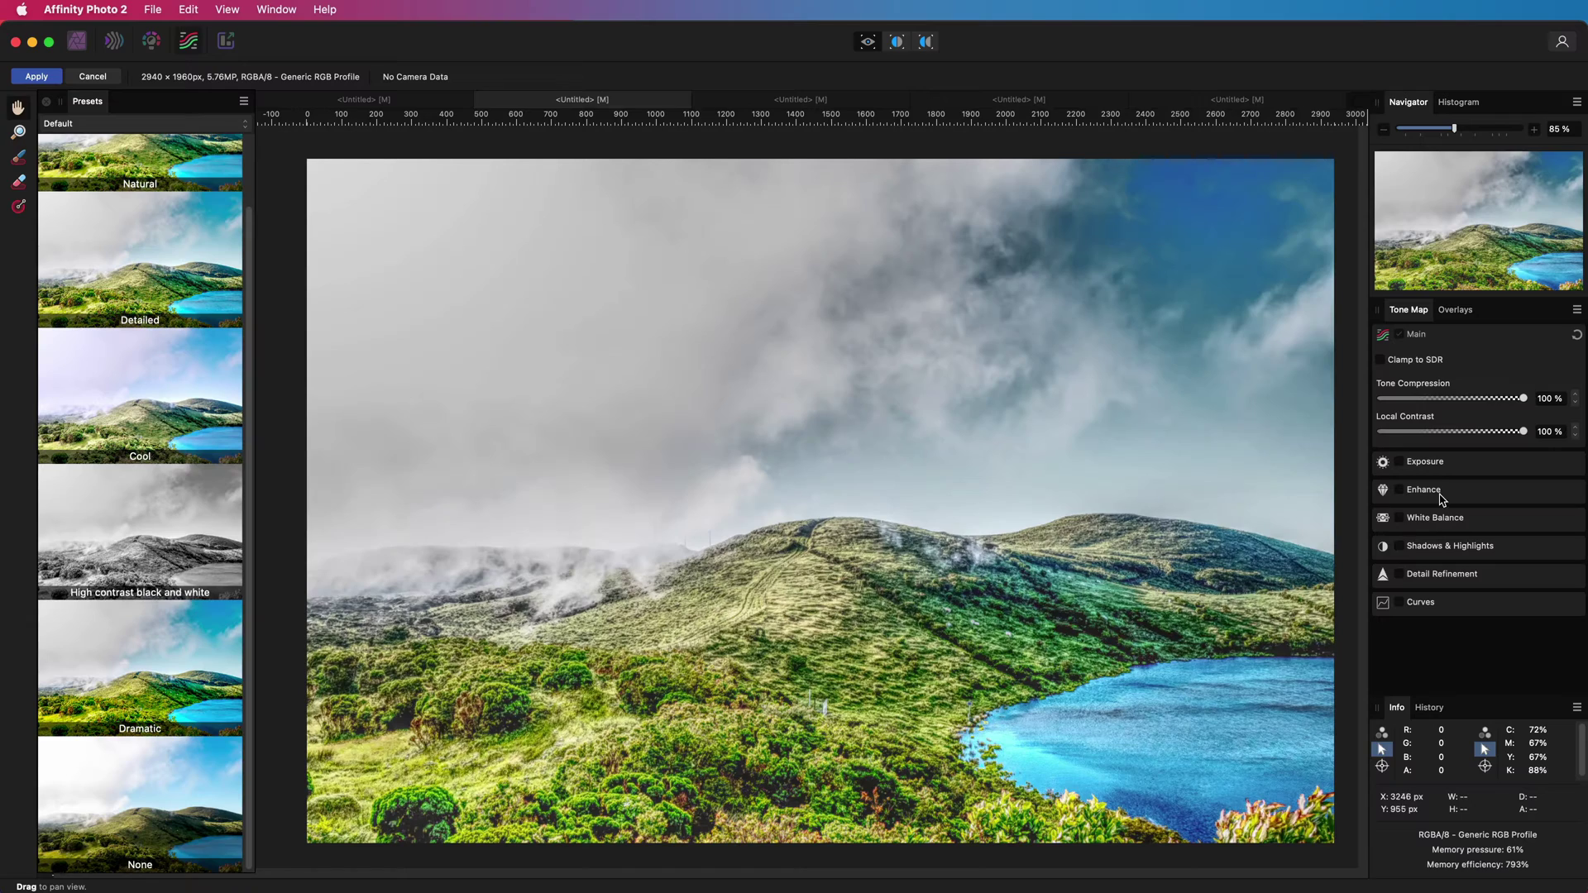
left_click(1404, 464)
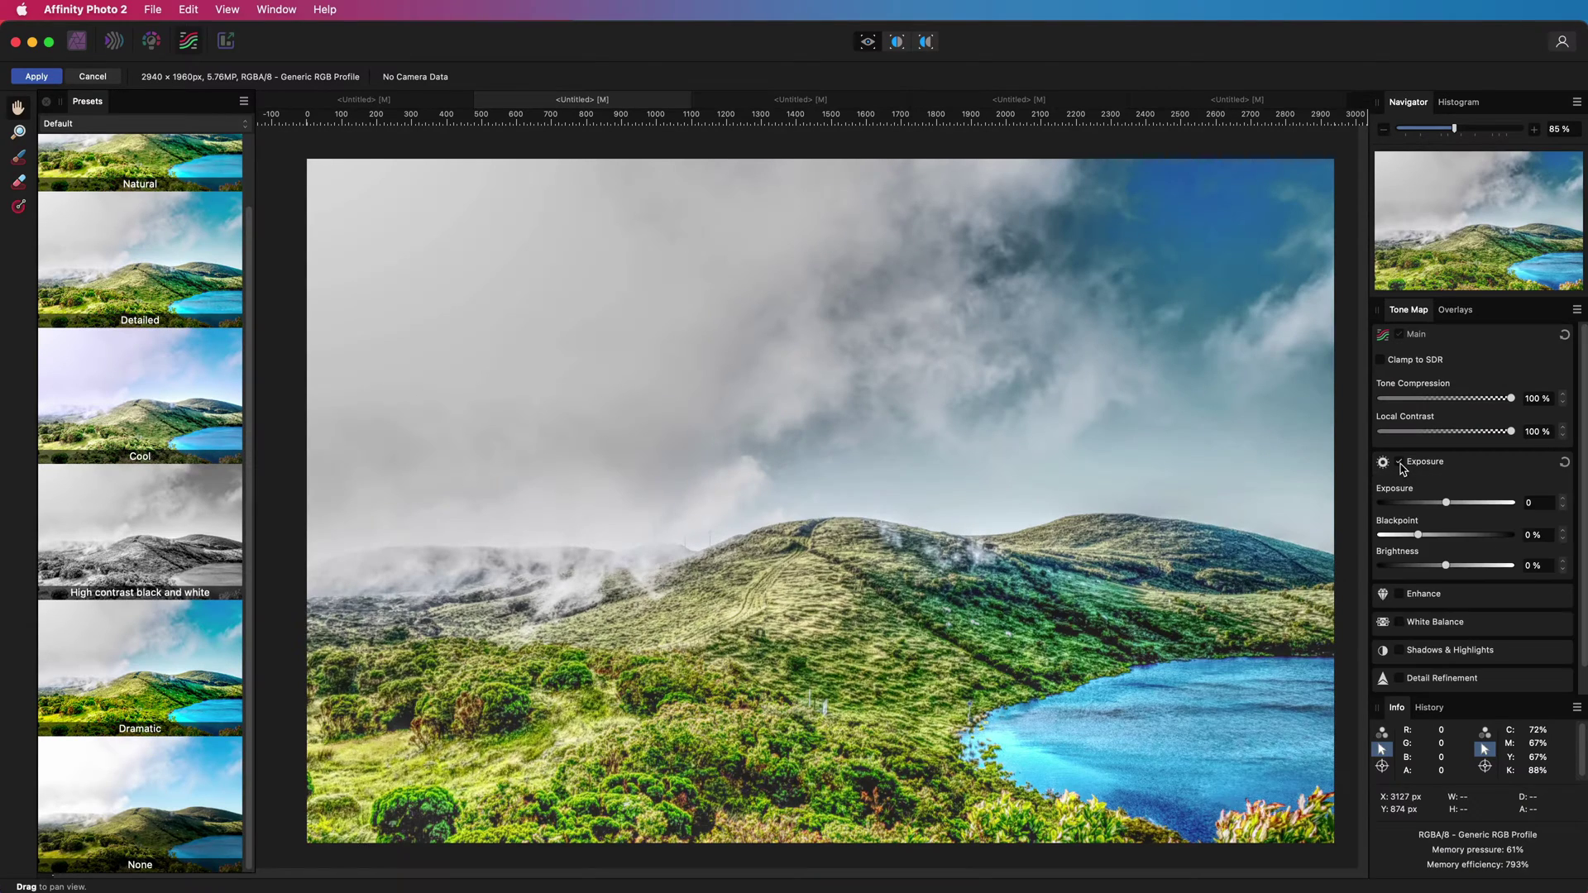
left_click_drag(1447, 504, 1308, 507)
left_click_drag(1417, 534, 1321, 548)
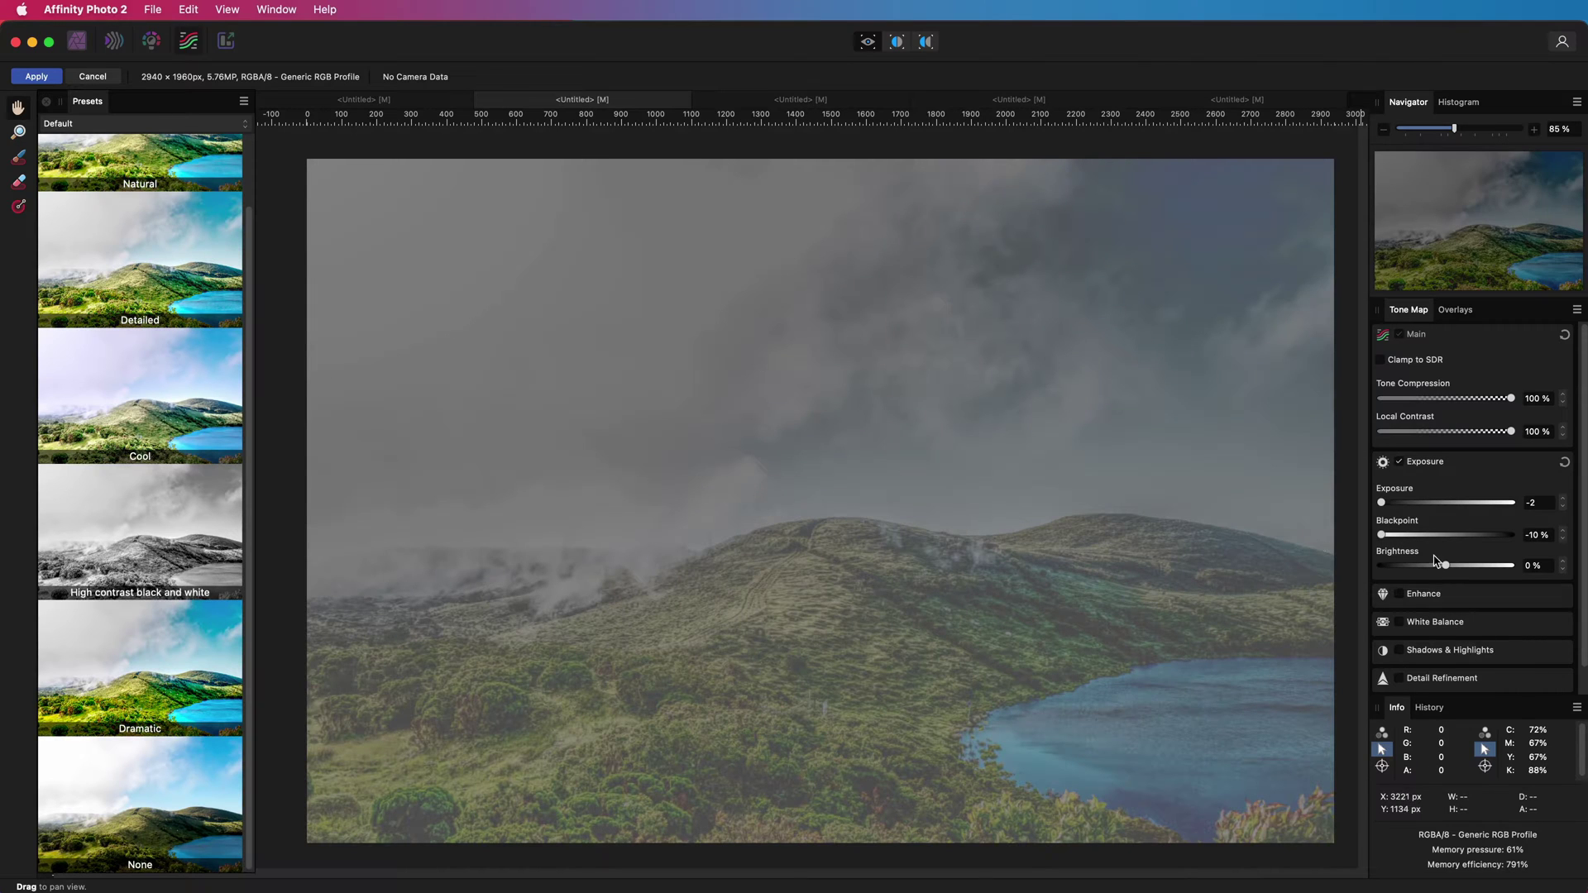
left_click_drag(1446, 566, 1270, 585)
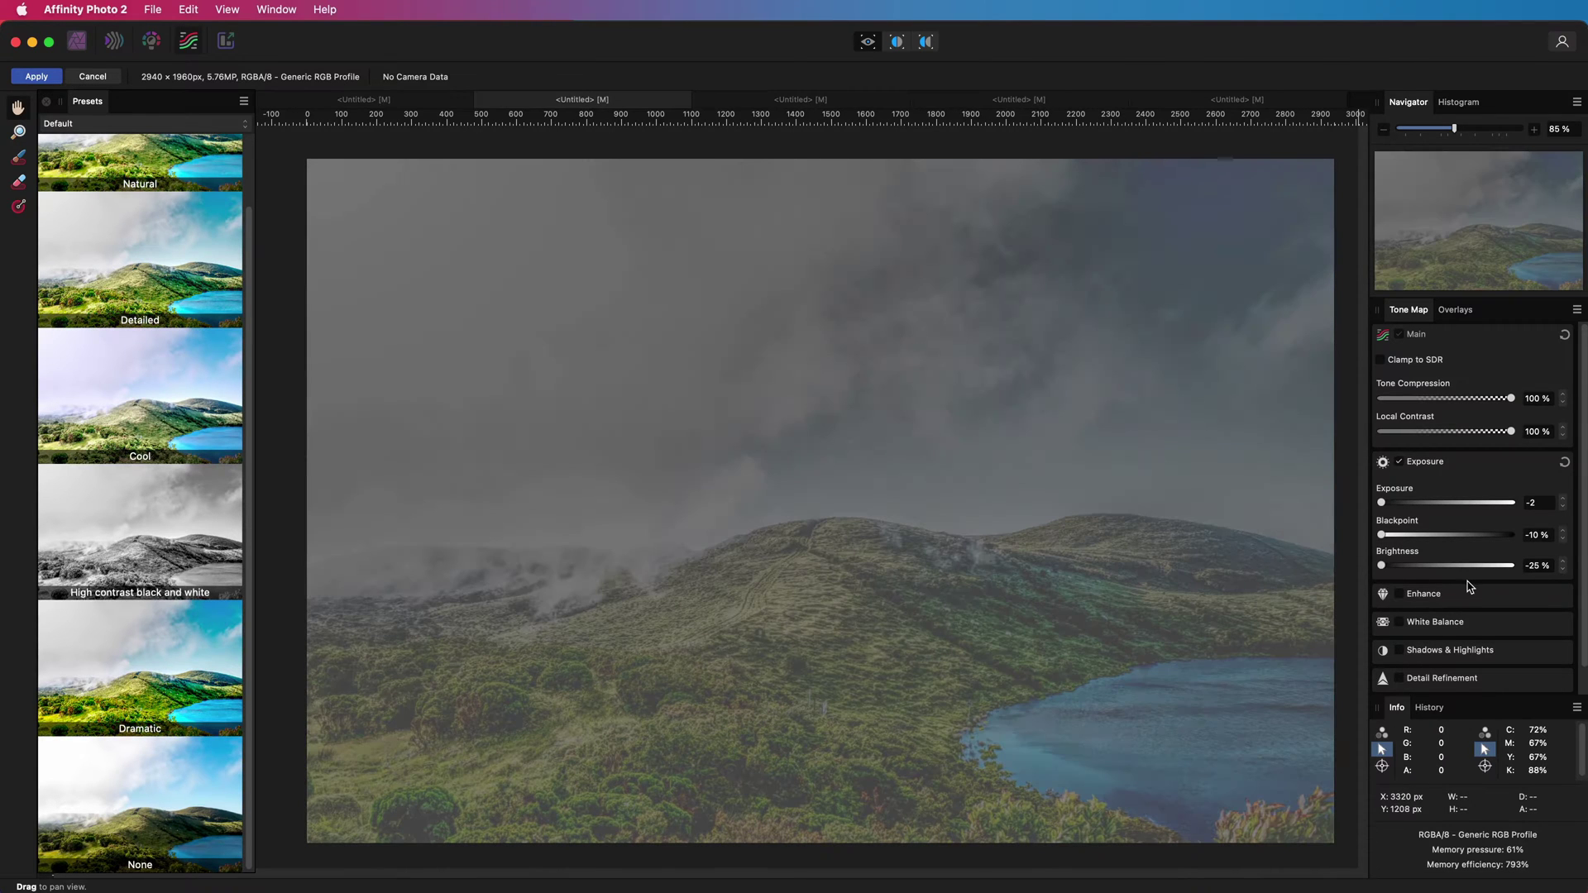
- Flatten the curve by lifting shadows and lowering highlights, then apply the tone map
scroll(1470, 585, "down", 2)
left_click(1400, 681)
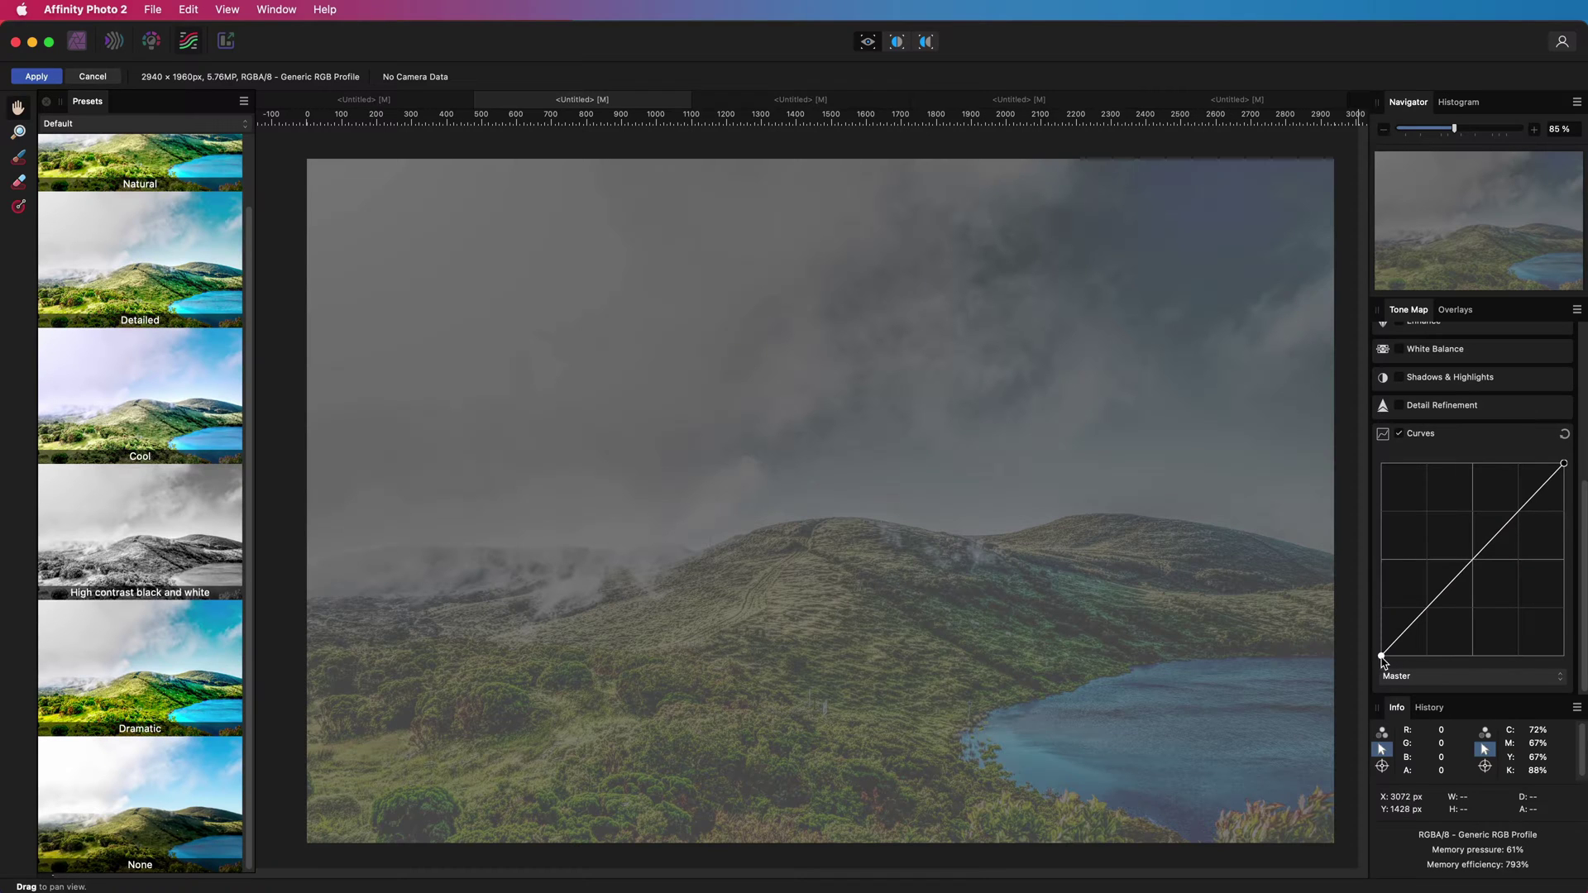
left_click_drag(1383, 659, 1371, 613)
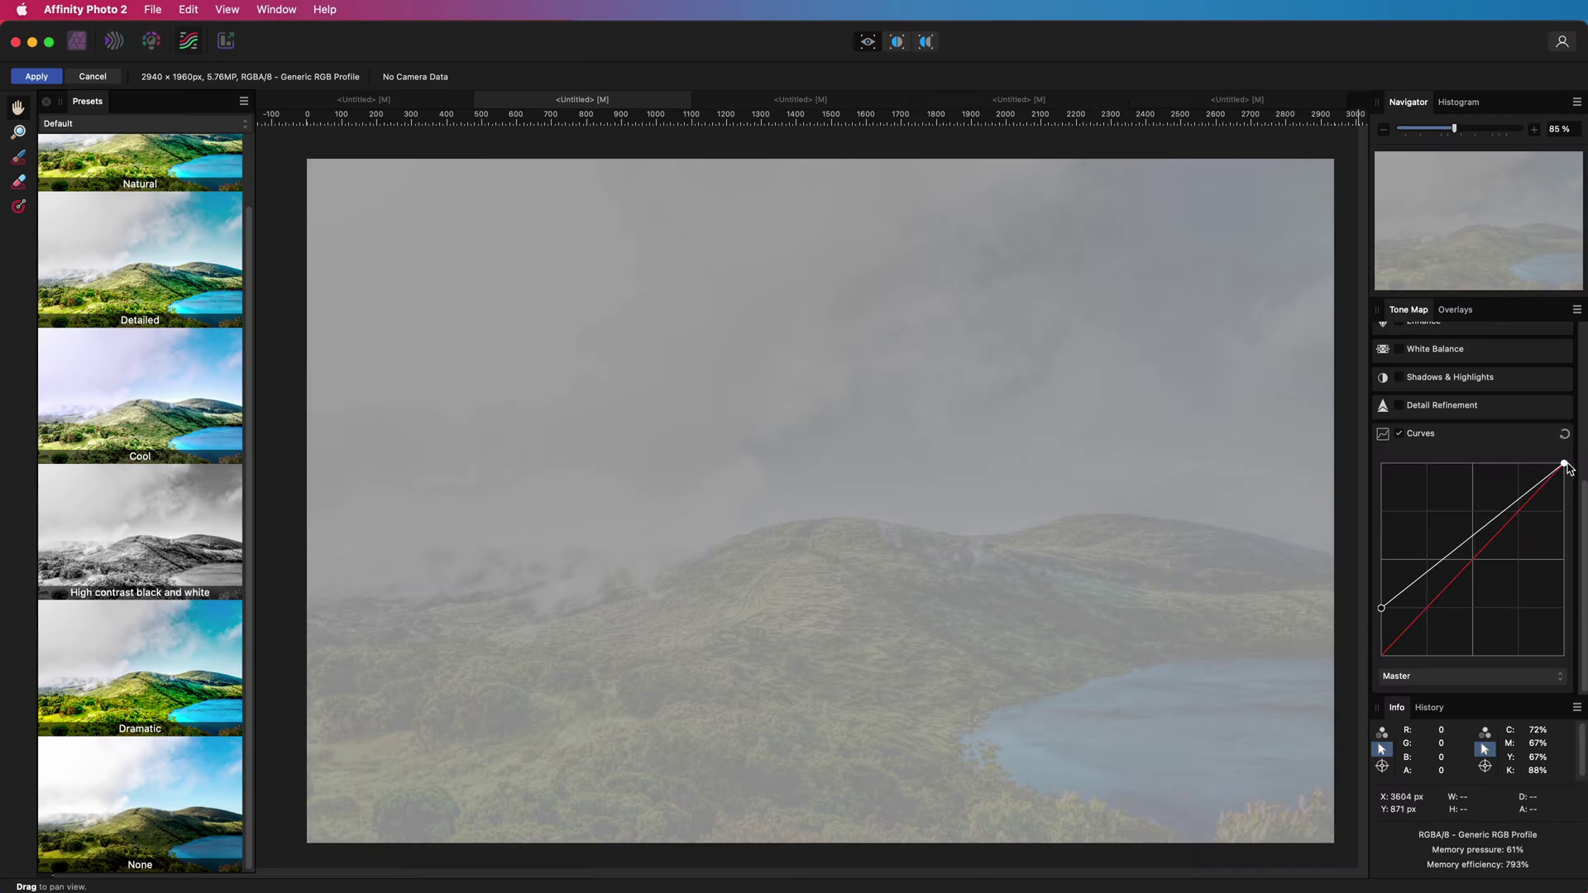
left_click_drag(1564, 466, 1564, 516)
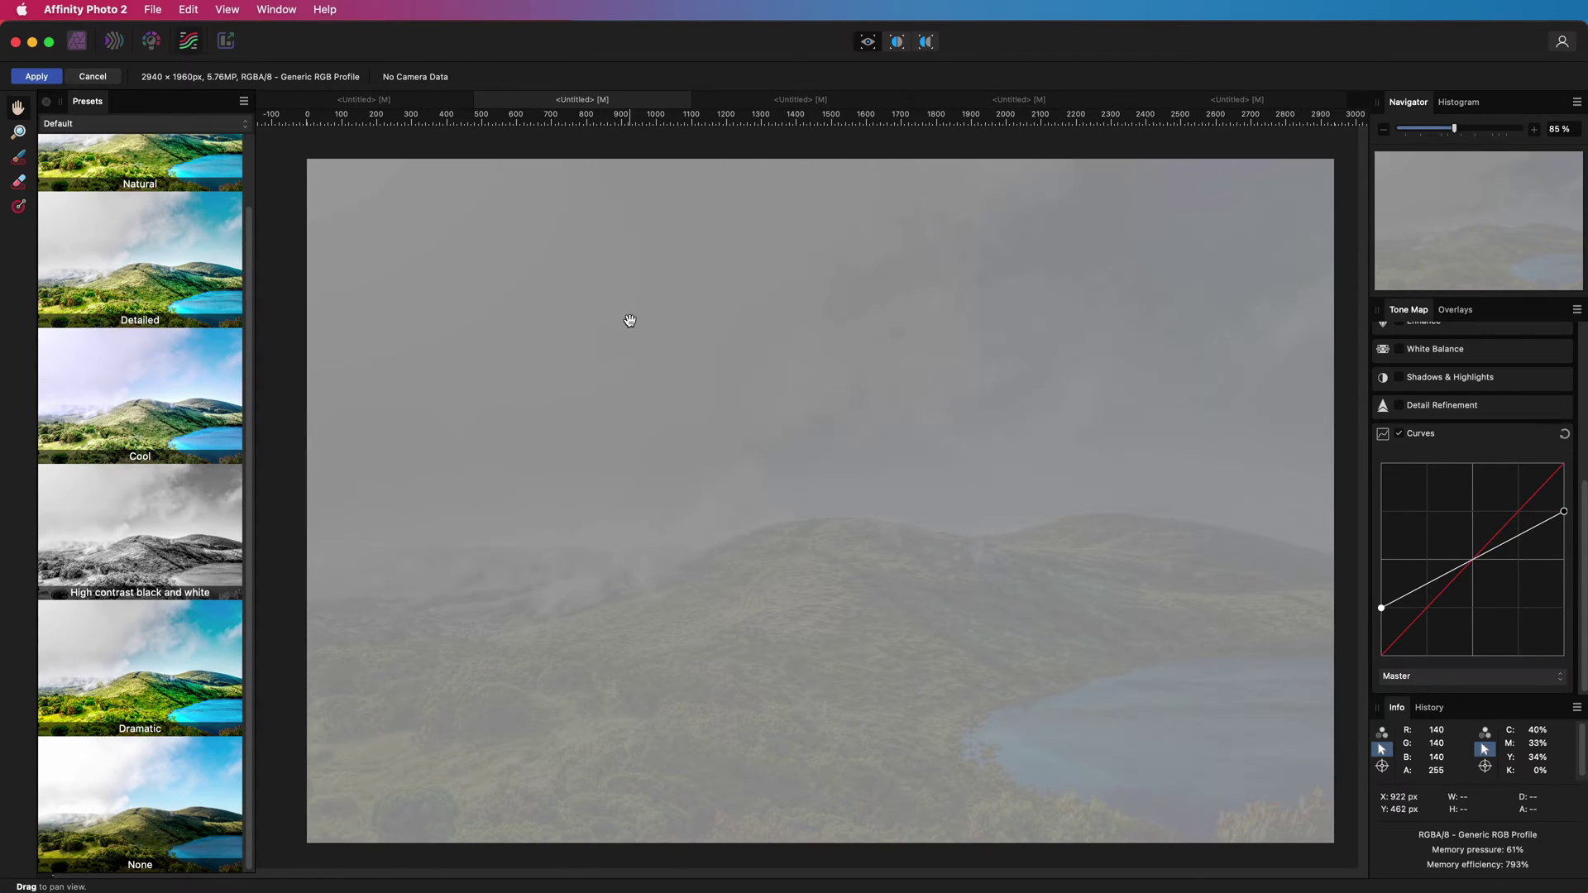
left_click(36, 77)
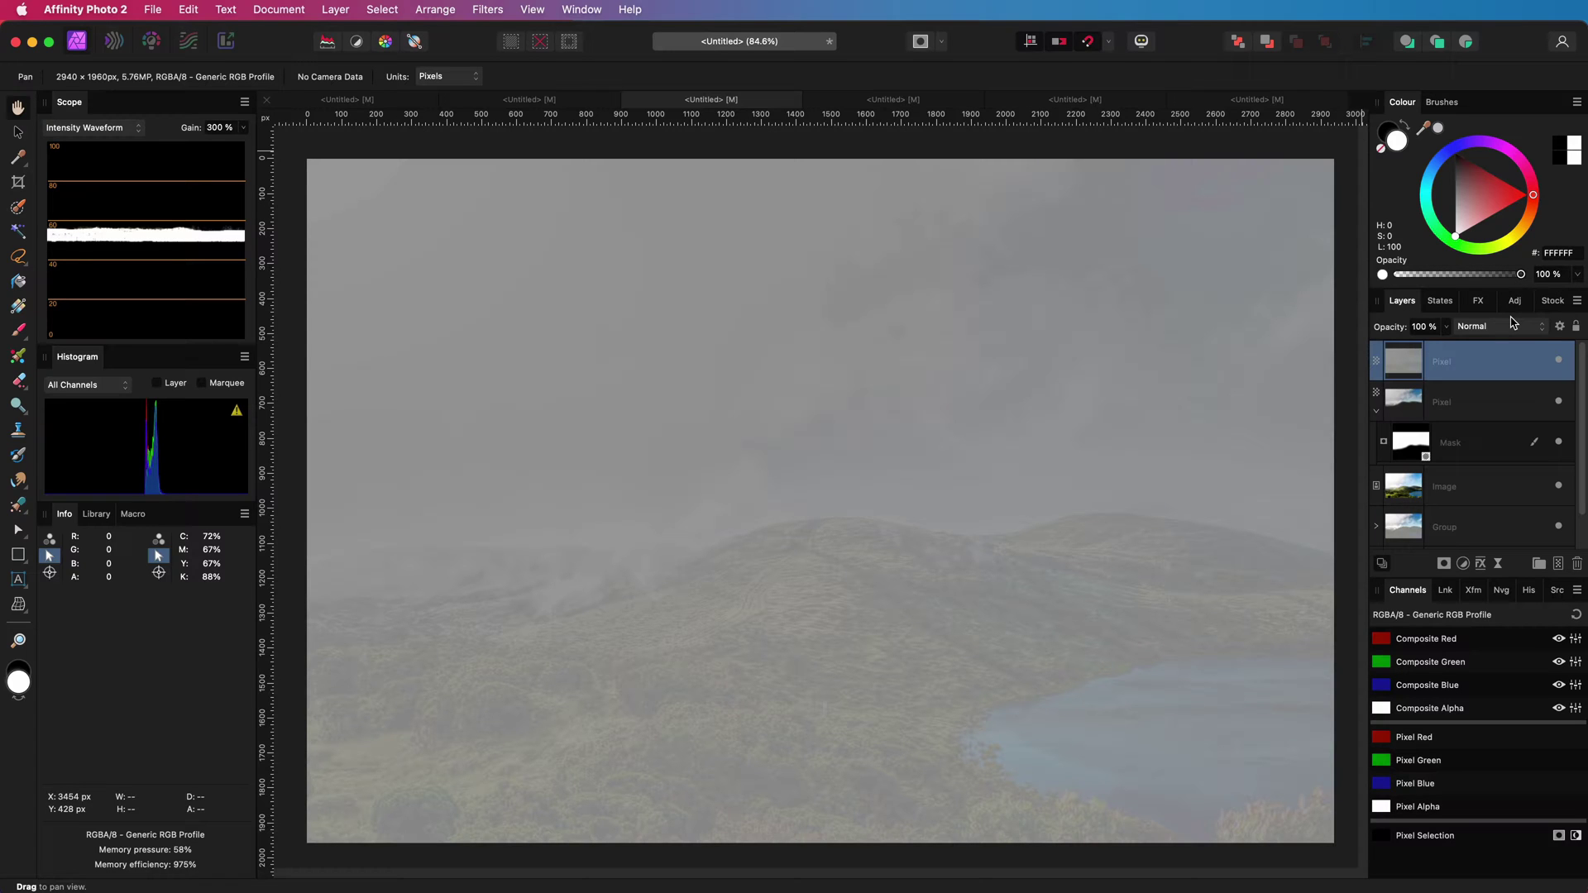
- Set the top tone-mapped layer to Linear Light and toggle its visibility to compare
left_click(1511, 325)
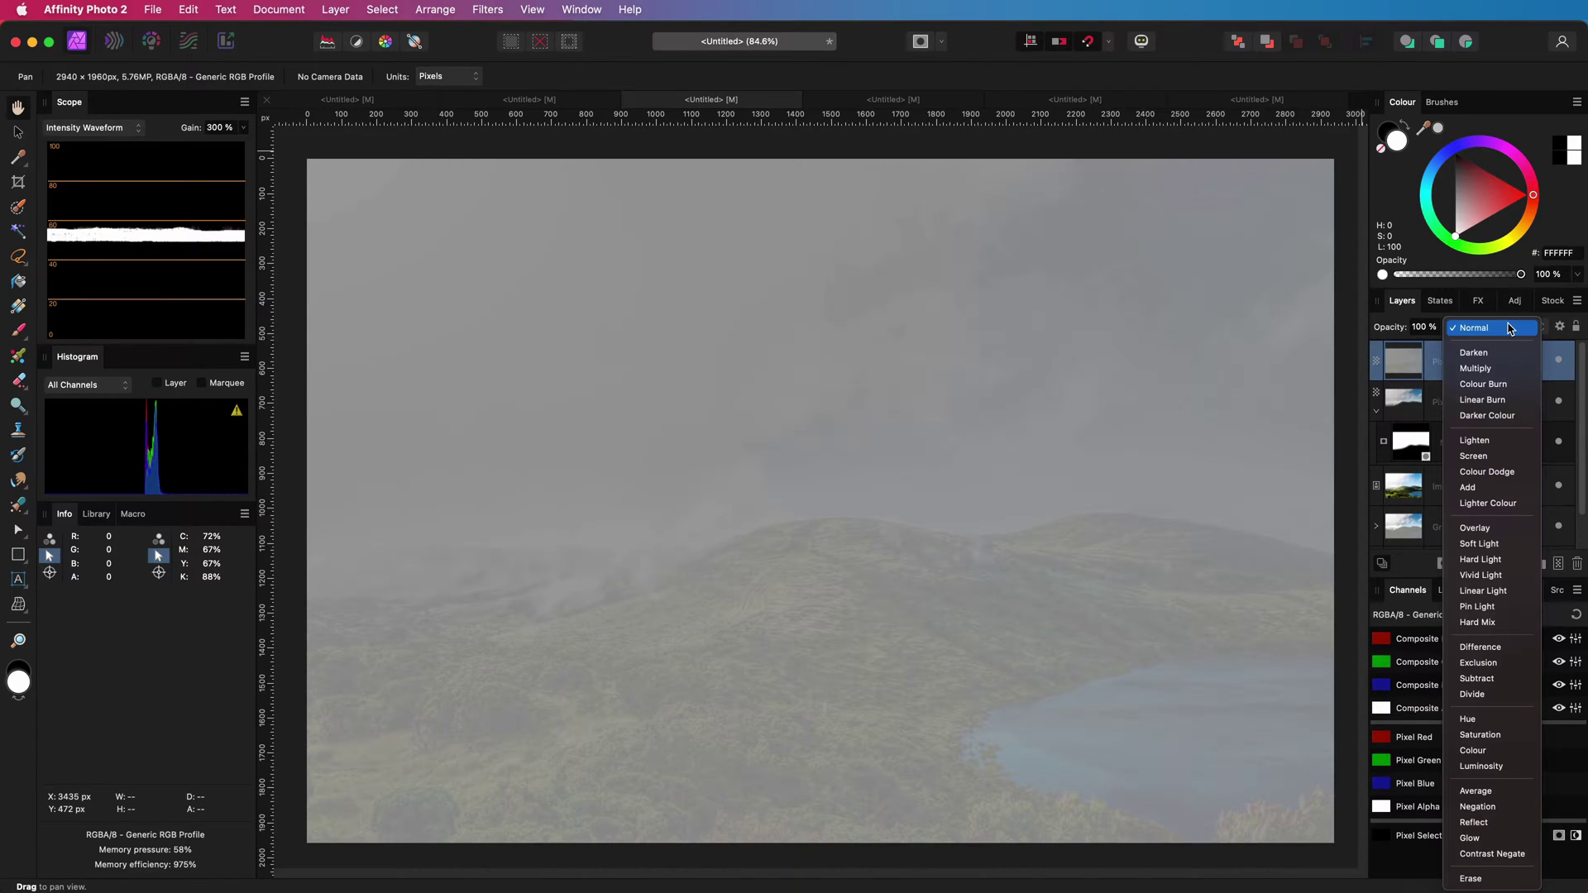
left_click(1483, 591)
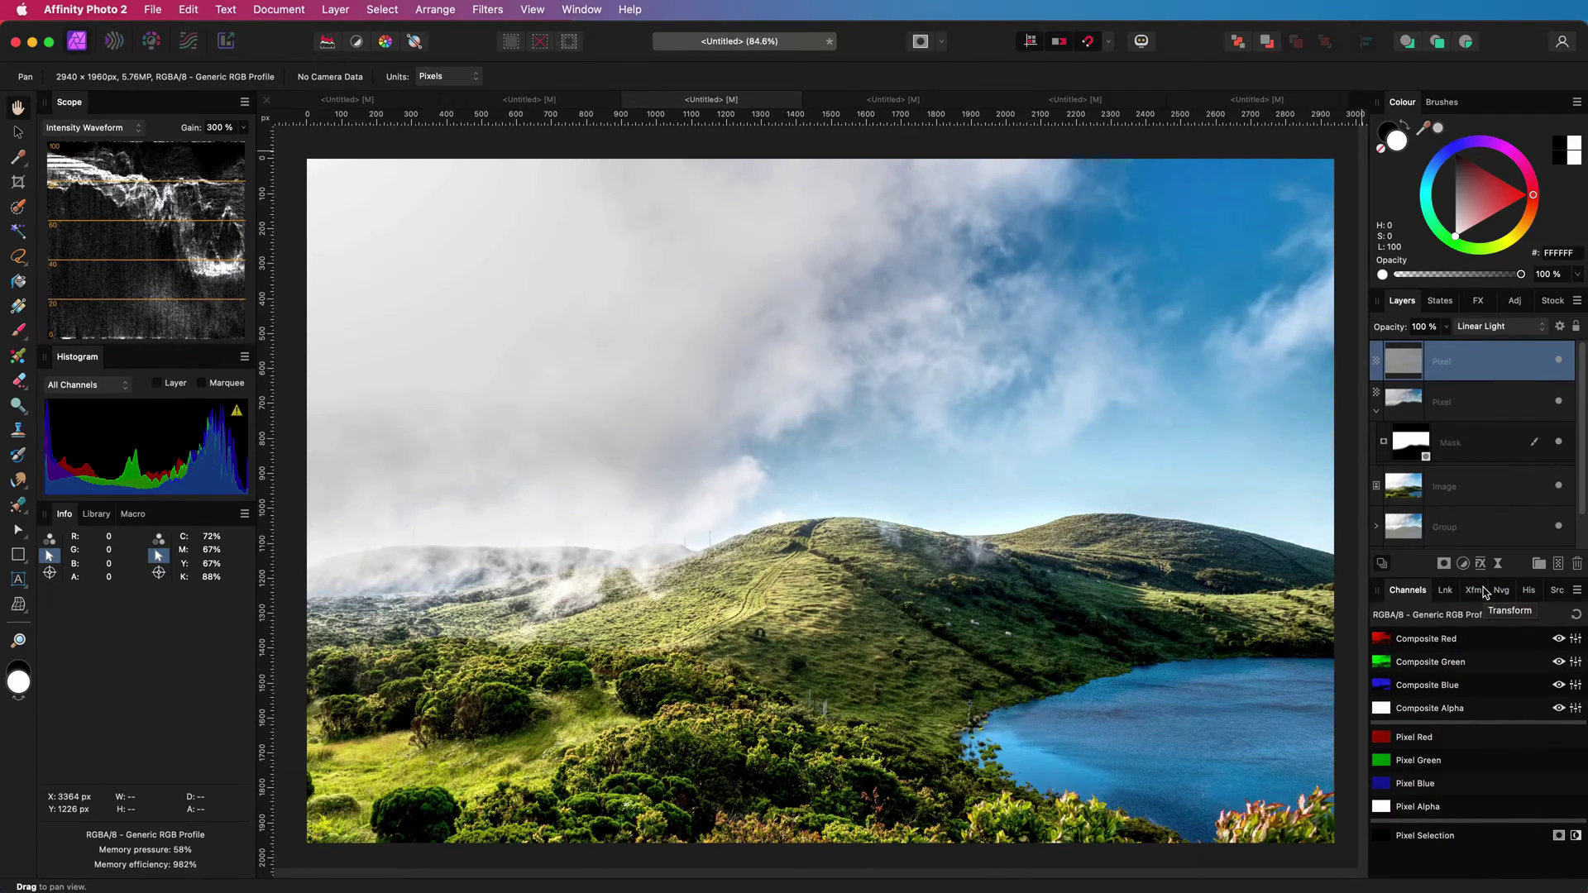
left_click(1559, 362)
left_click(1559, 361)
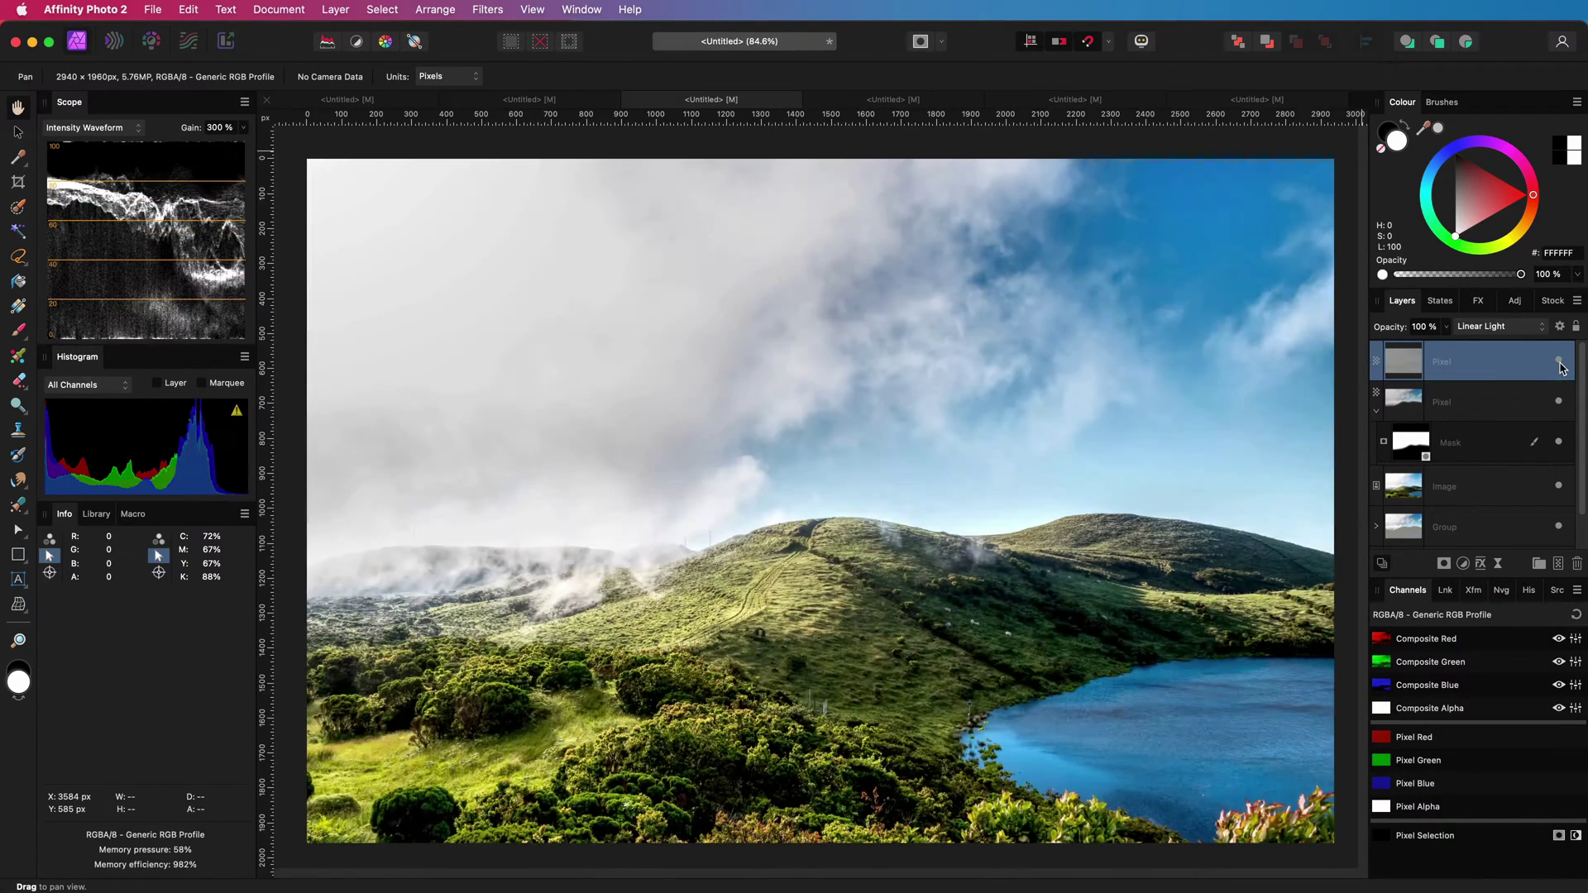
left_click(1559, 362)
left_click(1559, 361)
- Test a lower opacity, restore it to 100%, and toggle the layer off and on again
left_click_drag(1423, 327, 1306, 322)
key("ctrl+z")
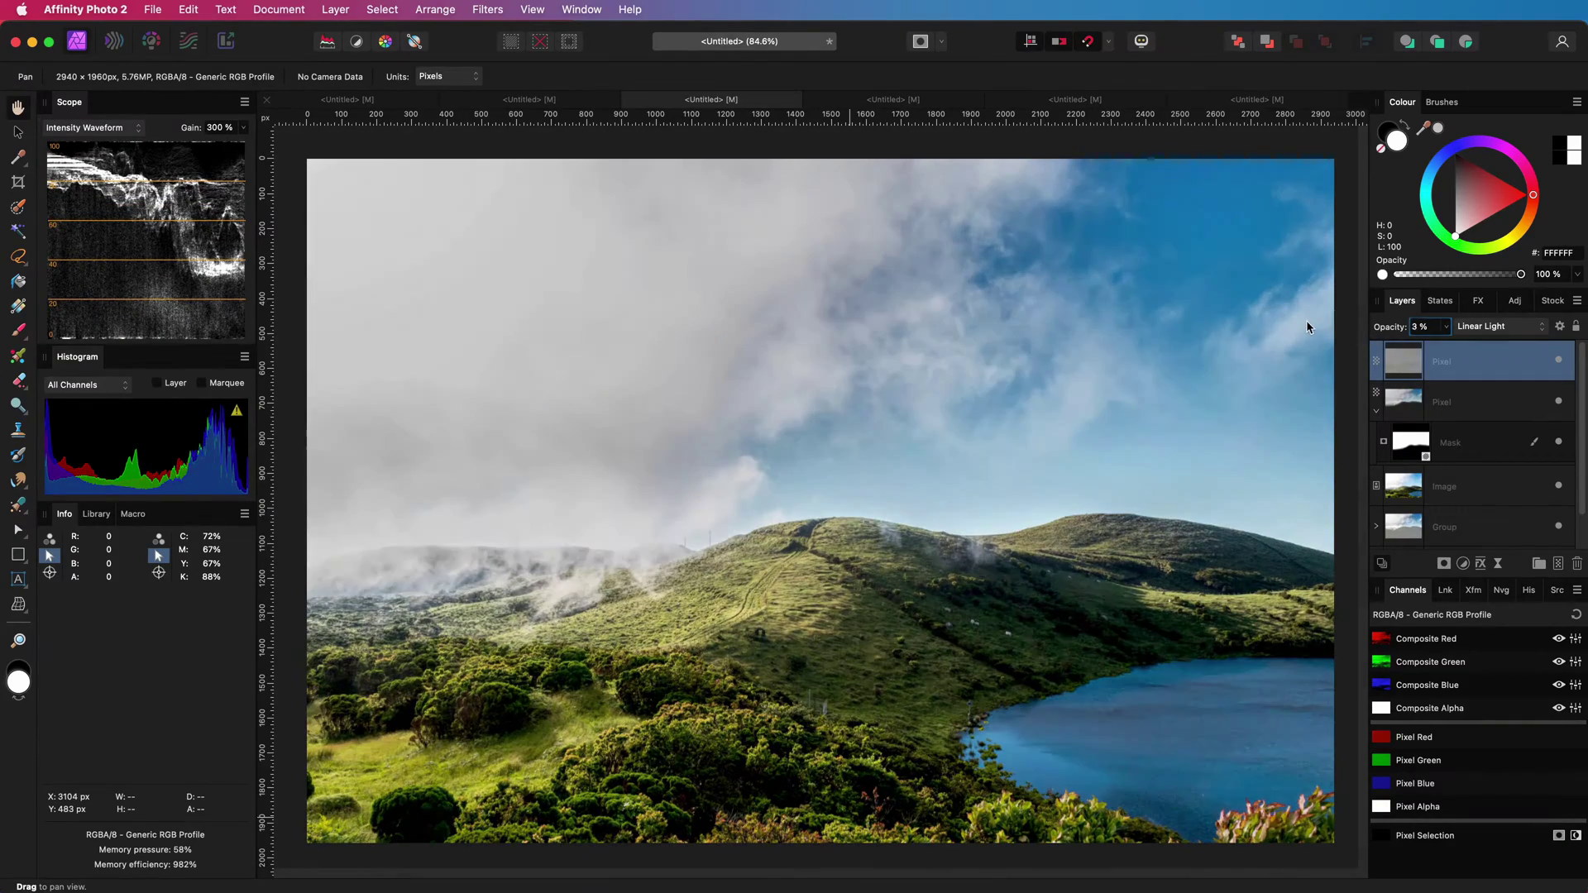
left_click(1557, 361)
left_click(1558, 361)
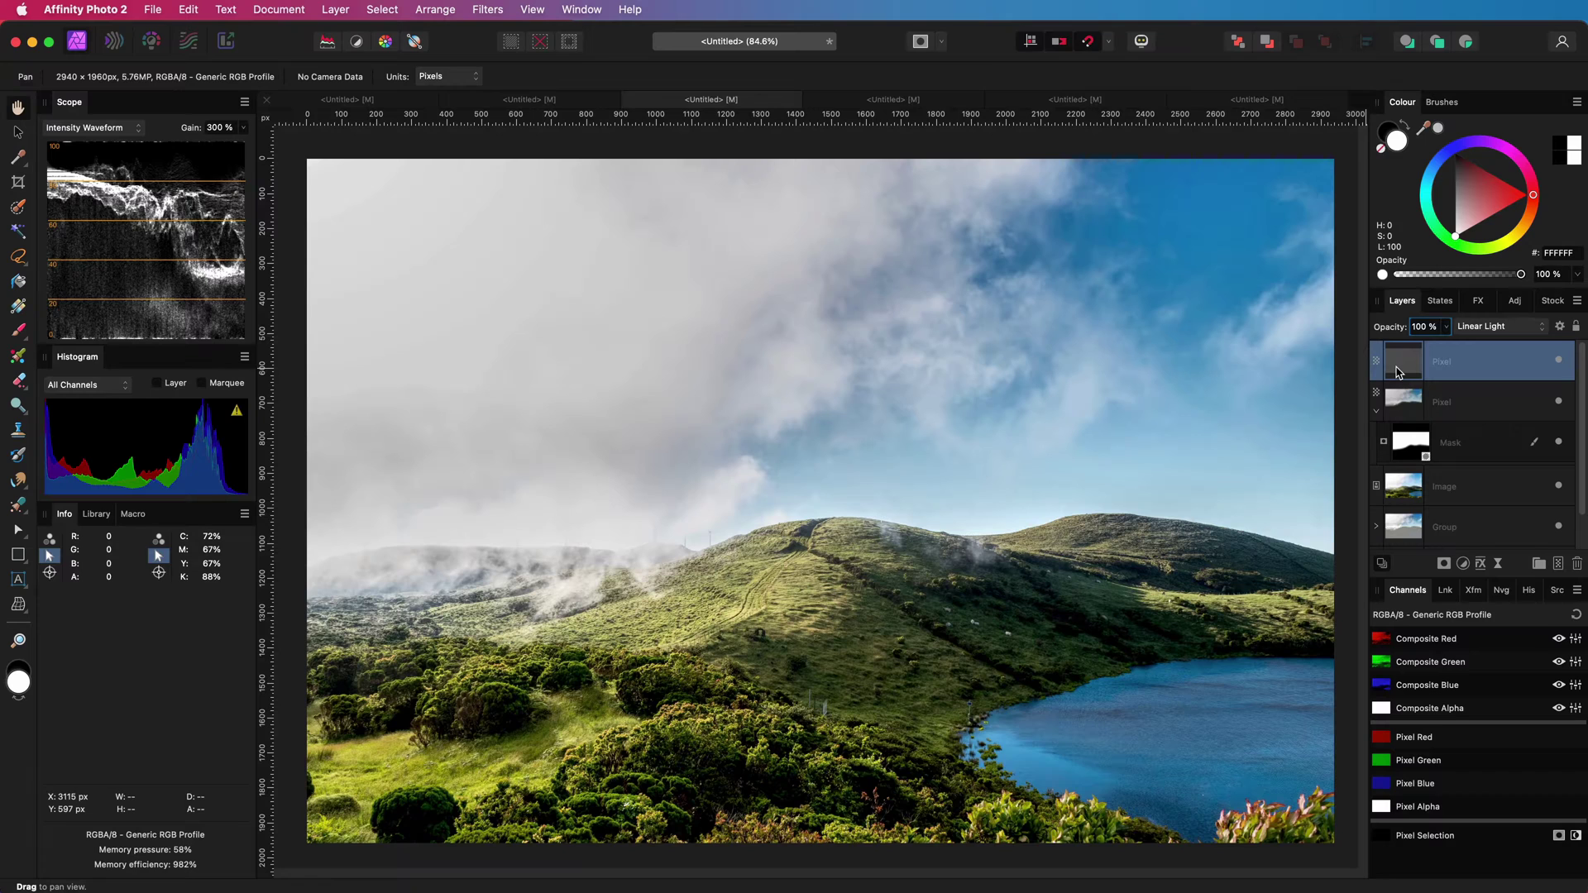
- Duplicate the Image layer to the top, rasterise the copy and blend it in Linear Light
left_click(1409, 499)
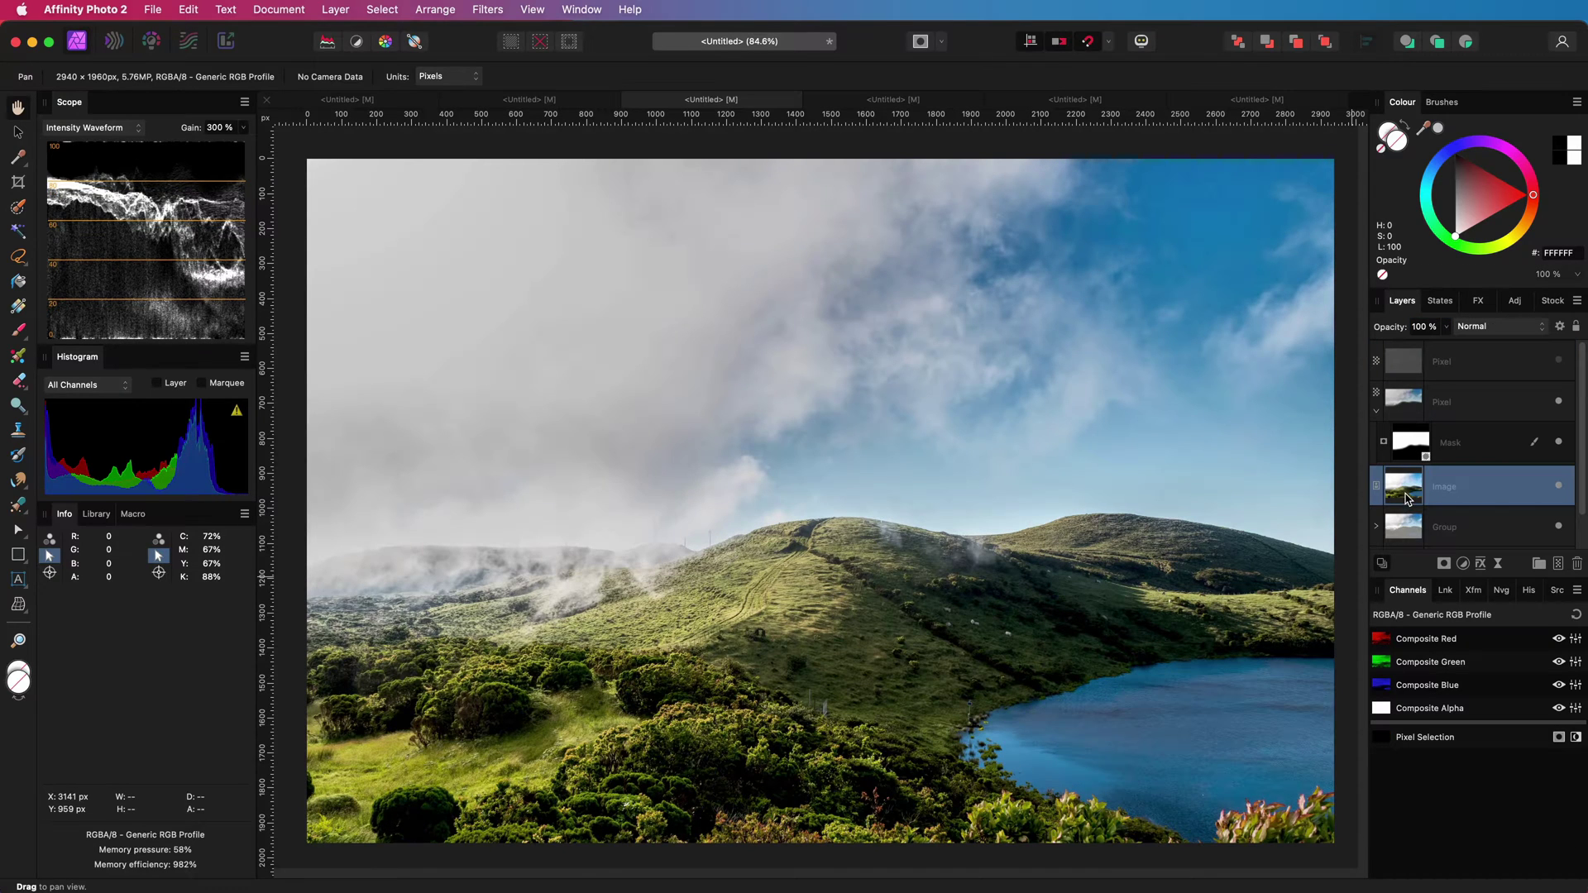
key("super+j")
left_click_drag(1408, 499, 1424, 356)
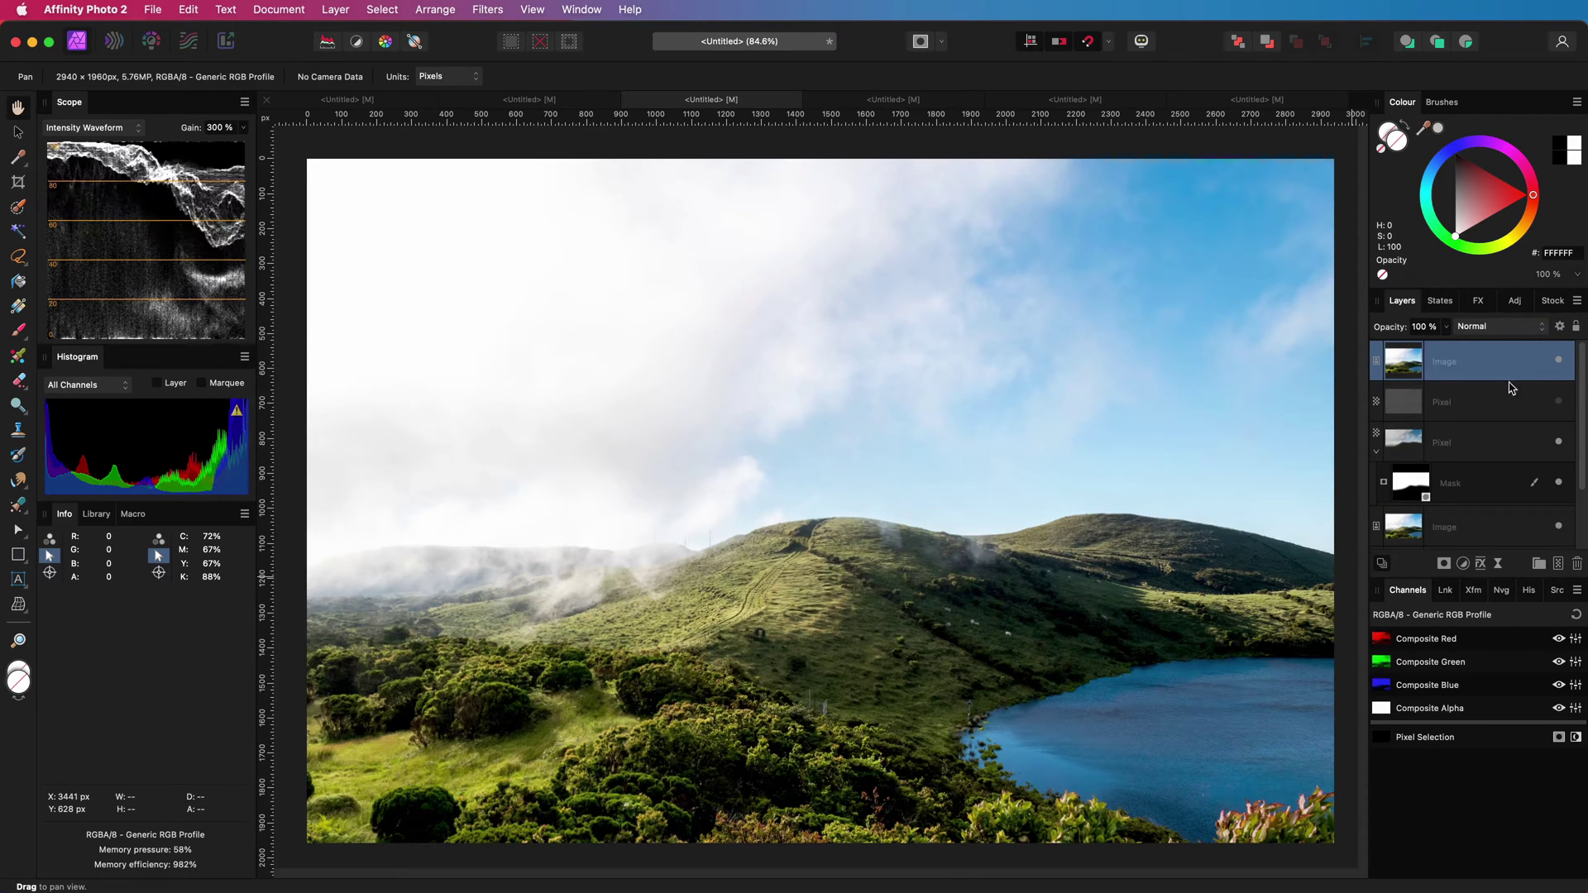
right_click(1417, 369)
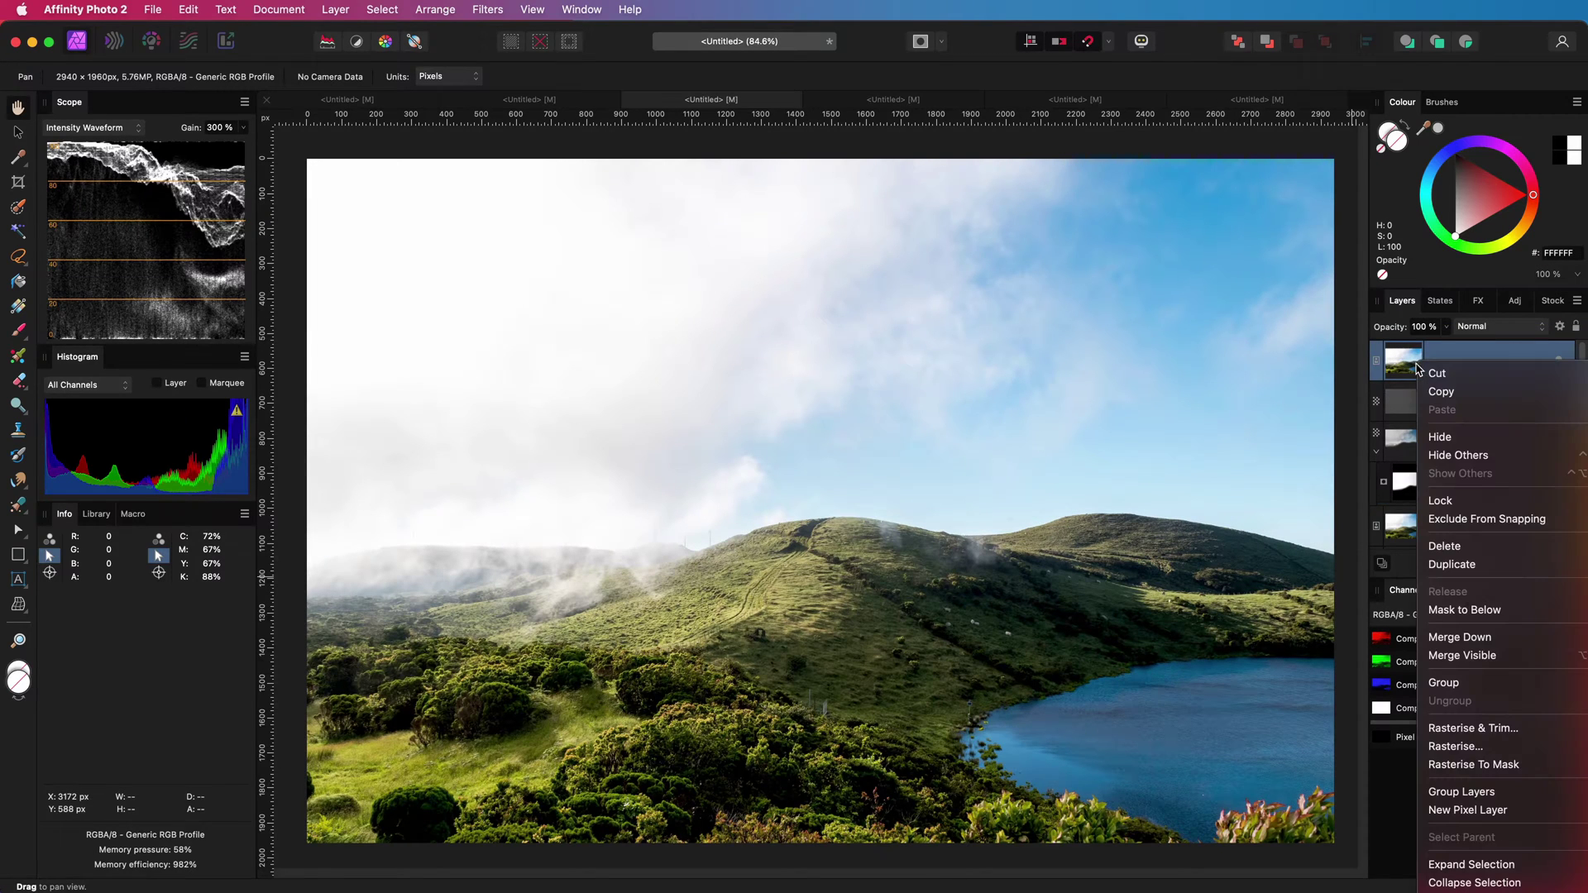
left_click(1473, 728)
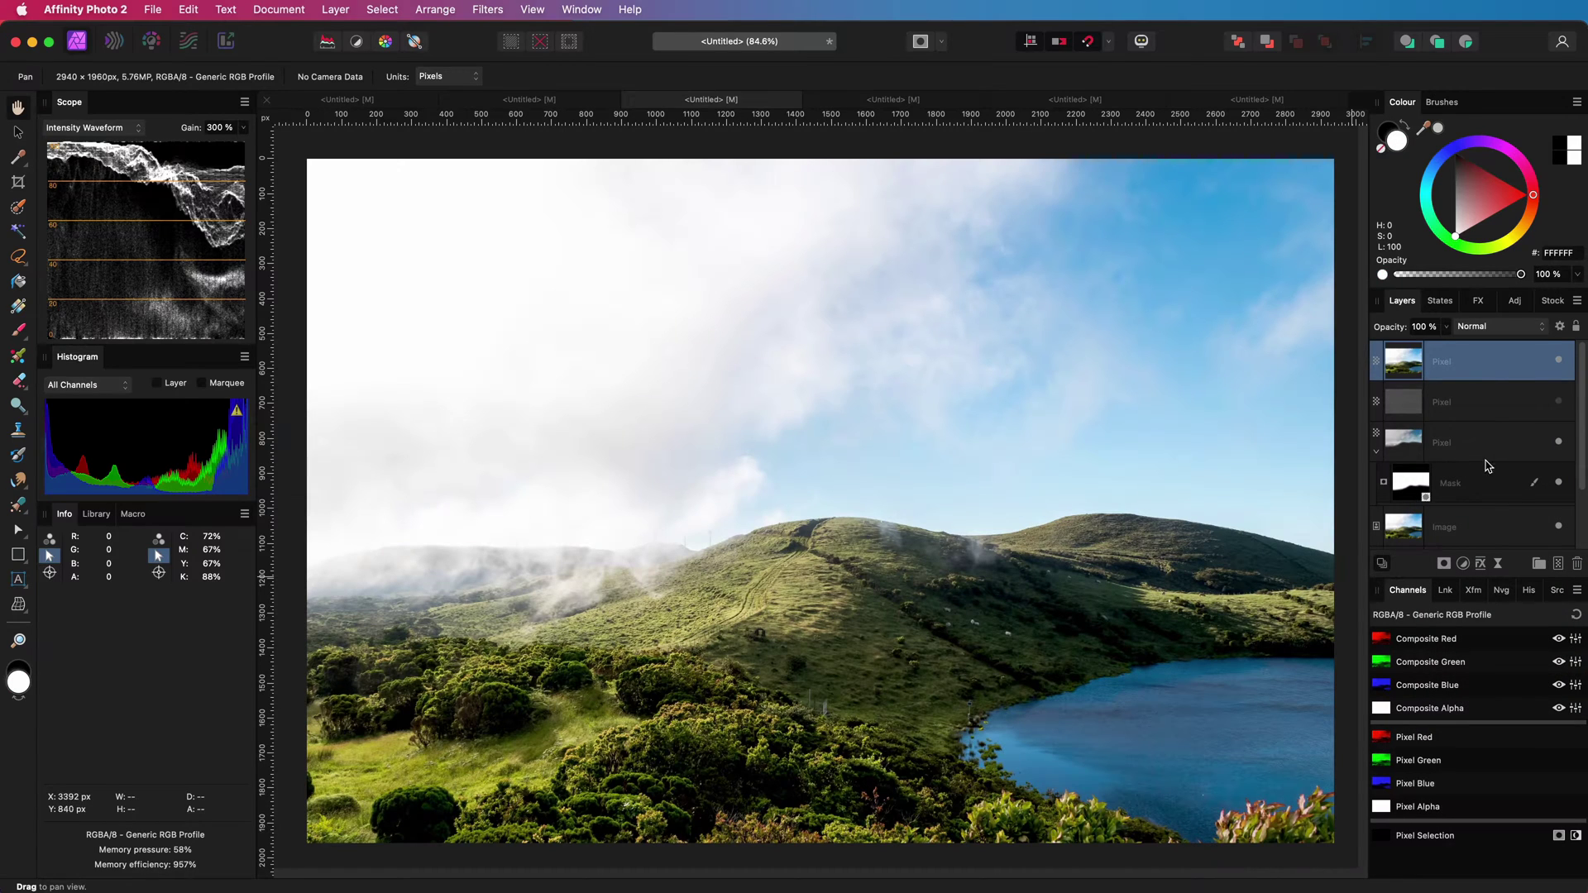
left_click(1509, 329)
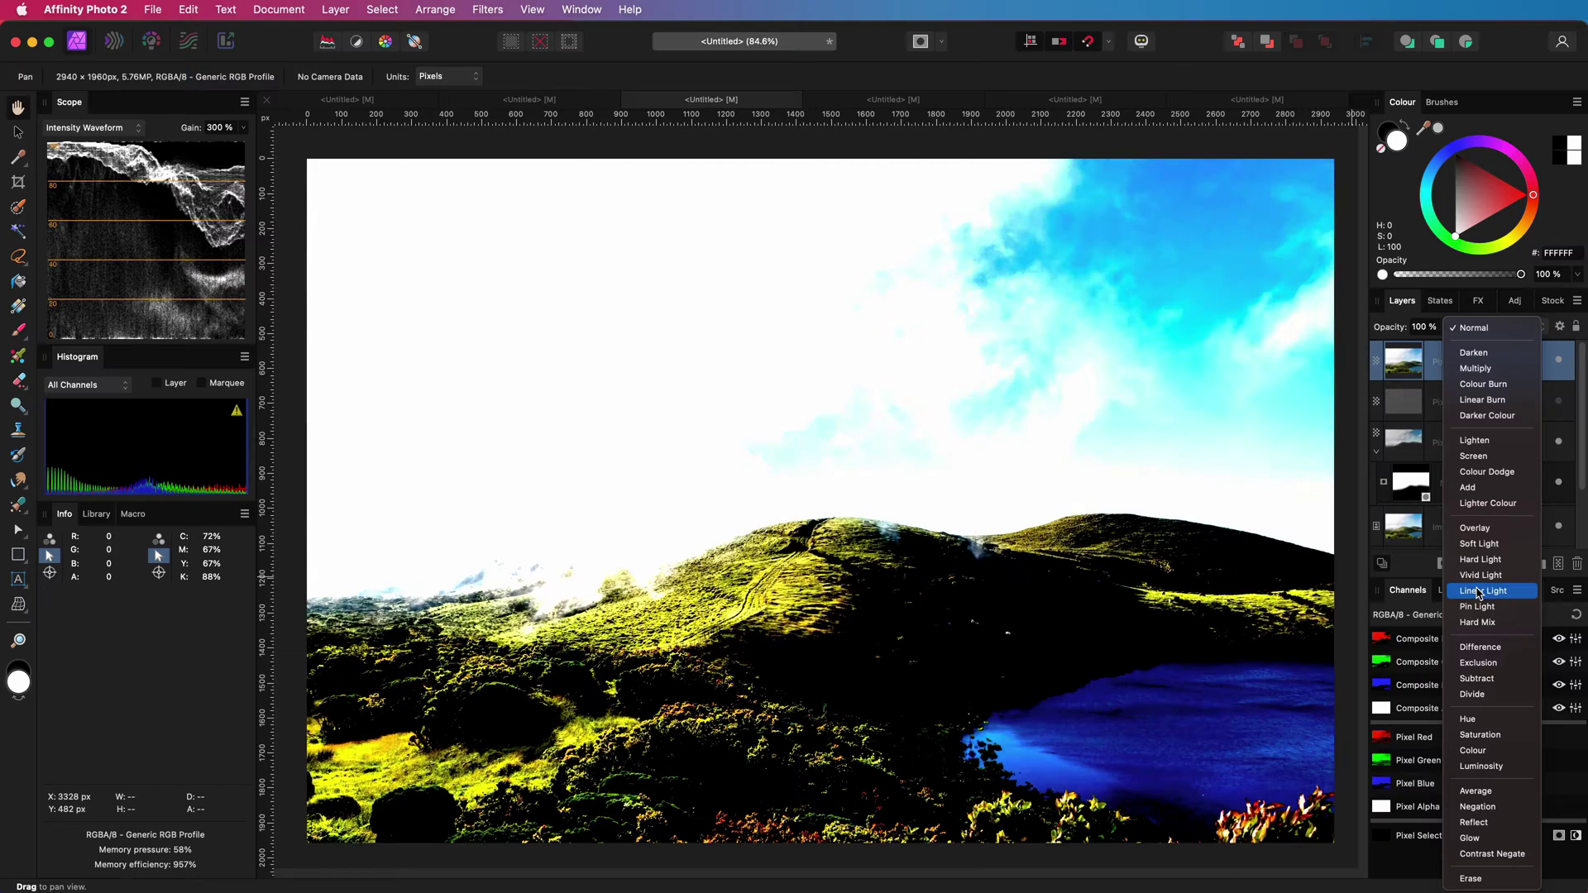
left_click(1479, 592)
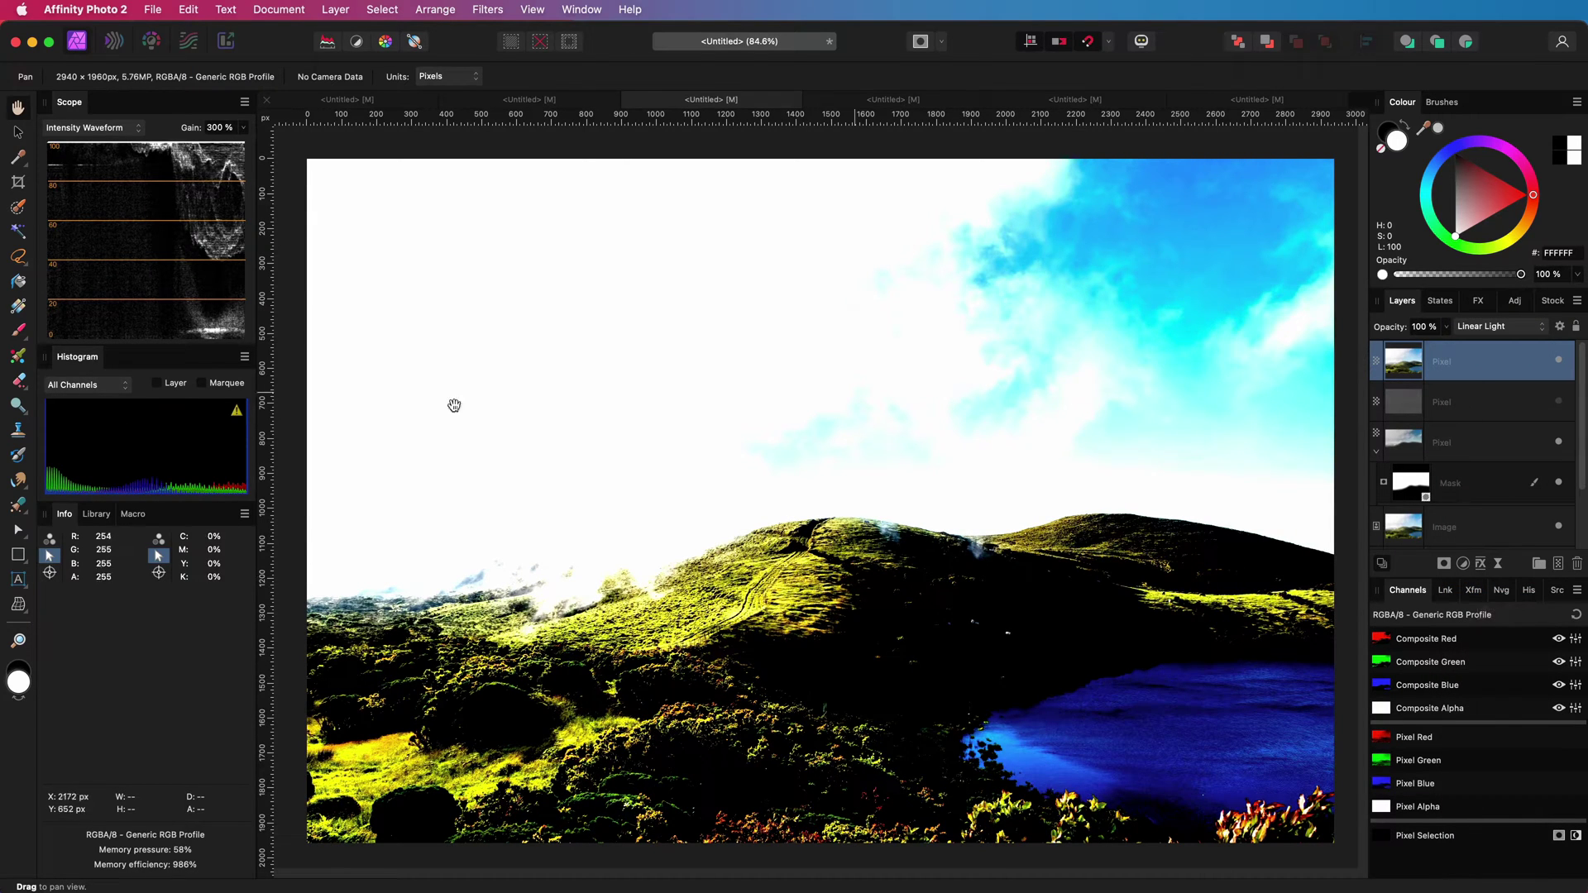
- Tone map the top layer: compression and contrast 100%, Exposure -2, Blackpoint -10%, Brightness -25%
left_click(189, 40)
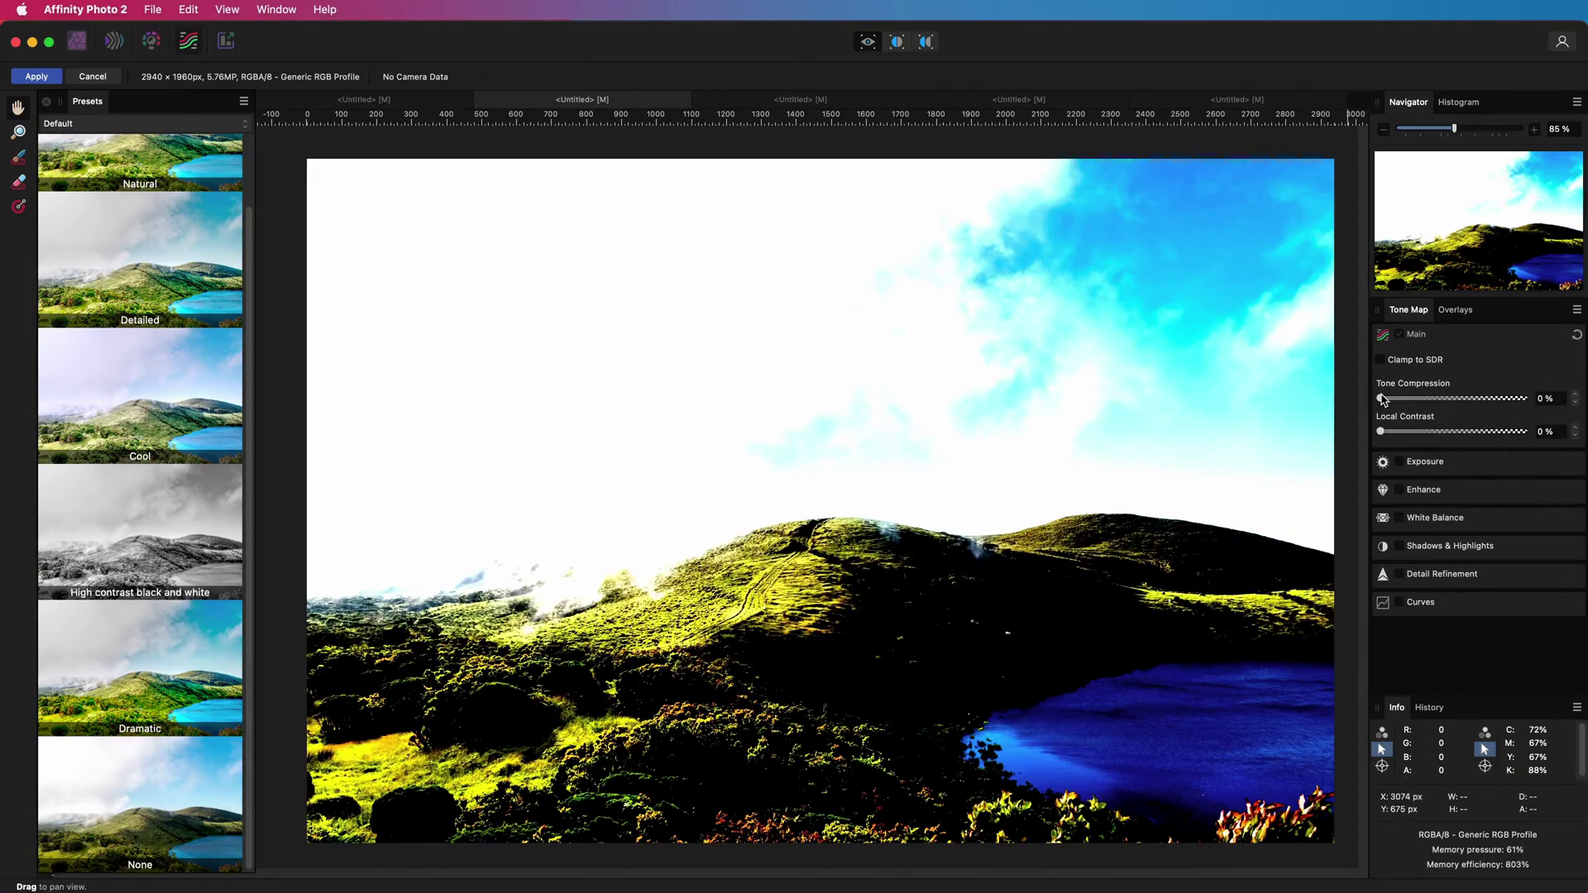
left_click_drag(1382, 399, 1523, 398)
left_click_drag(1380, 431, 1523, 431)
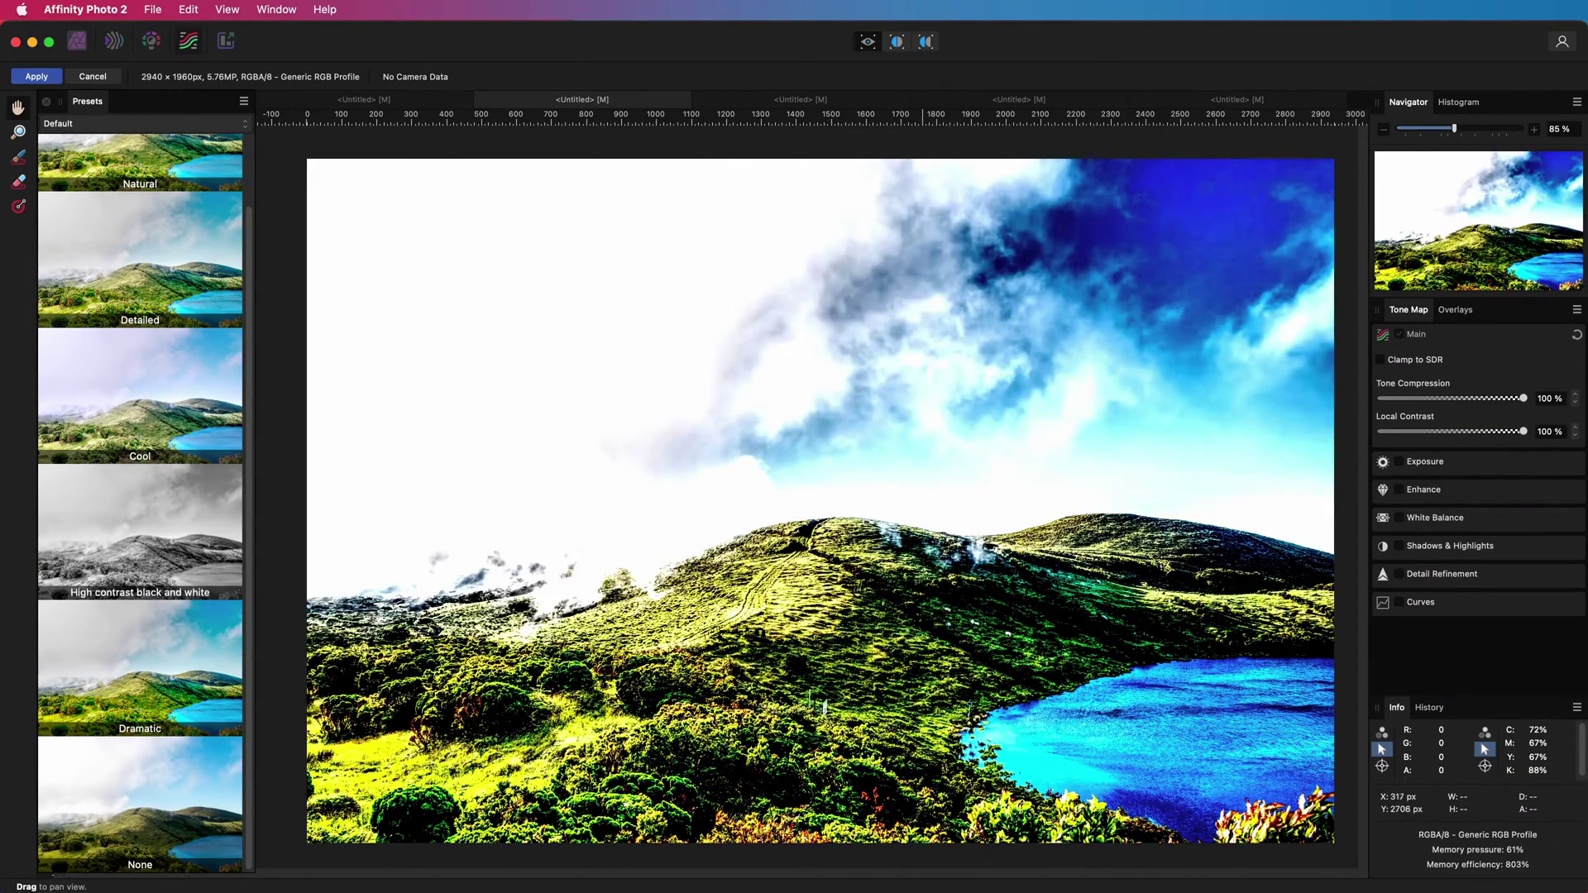
left_click(1424, 461)
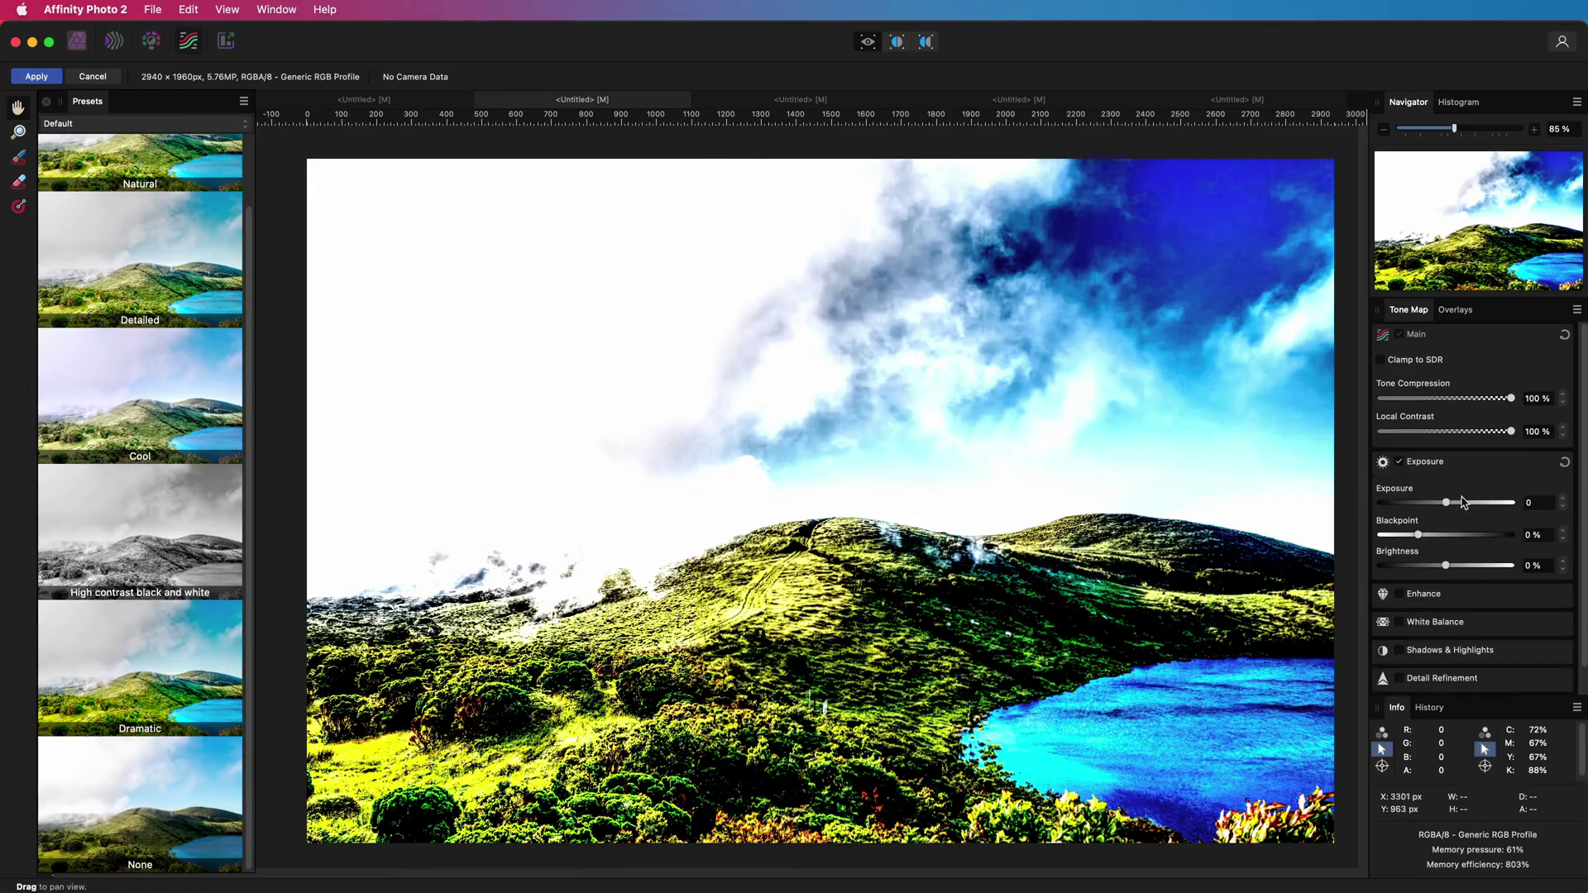
left_click_drag(1462, 502, 1379, 565)
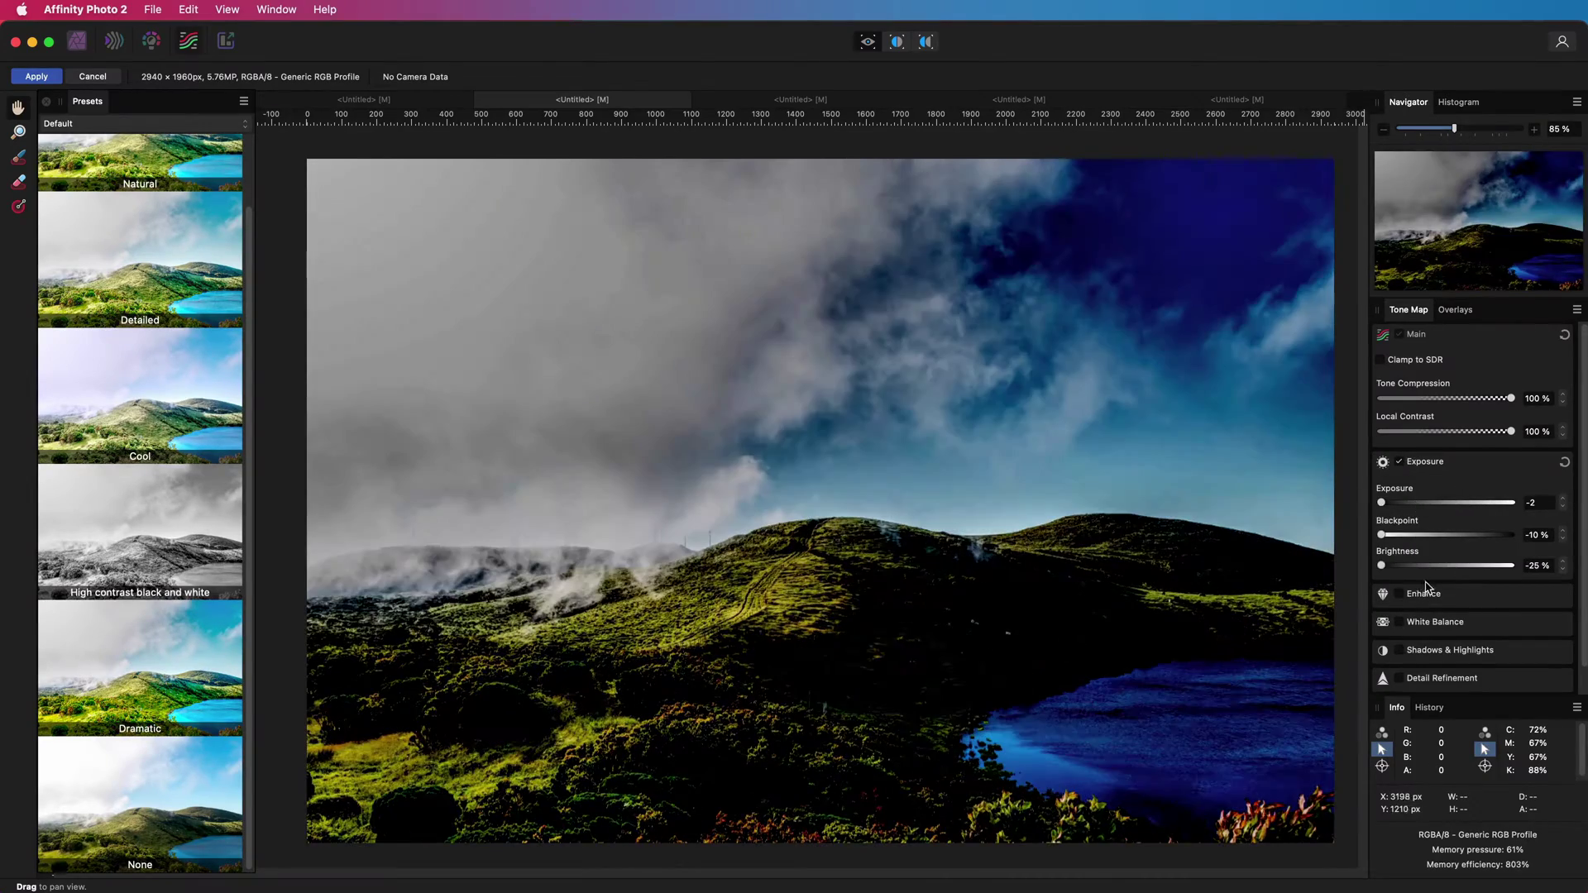
- Flatten the Curves adjustment by pulling down the highlights and adjusting the shadow point
scroll(1425, 587, "down", 1)
left_click(1419, 680)
scroll(1422, 596, "down", 4)
left_click_drag(1381, 654, 1379, 629)
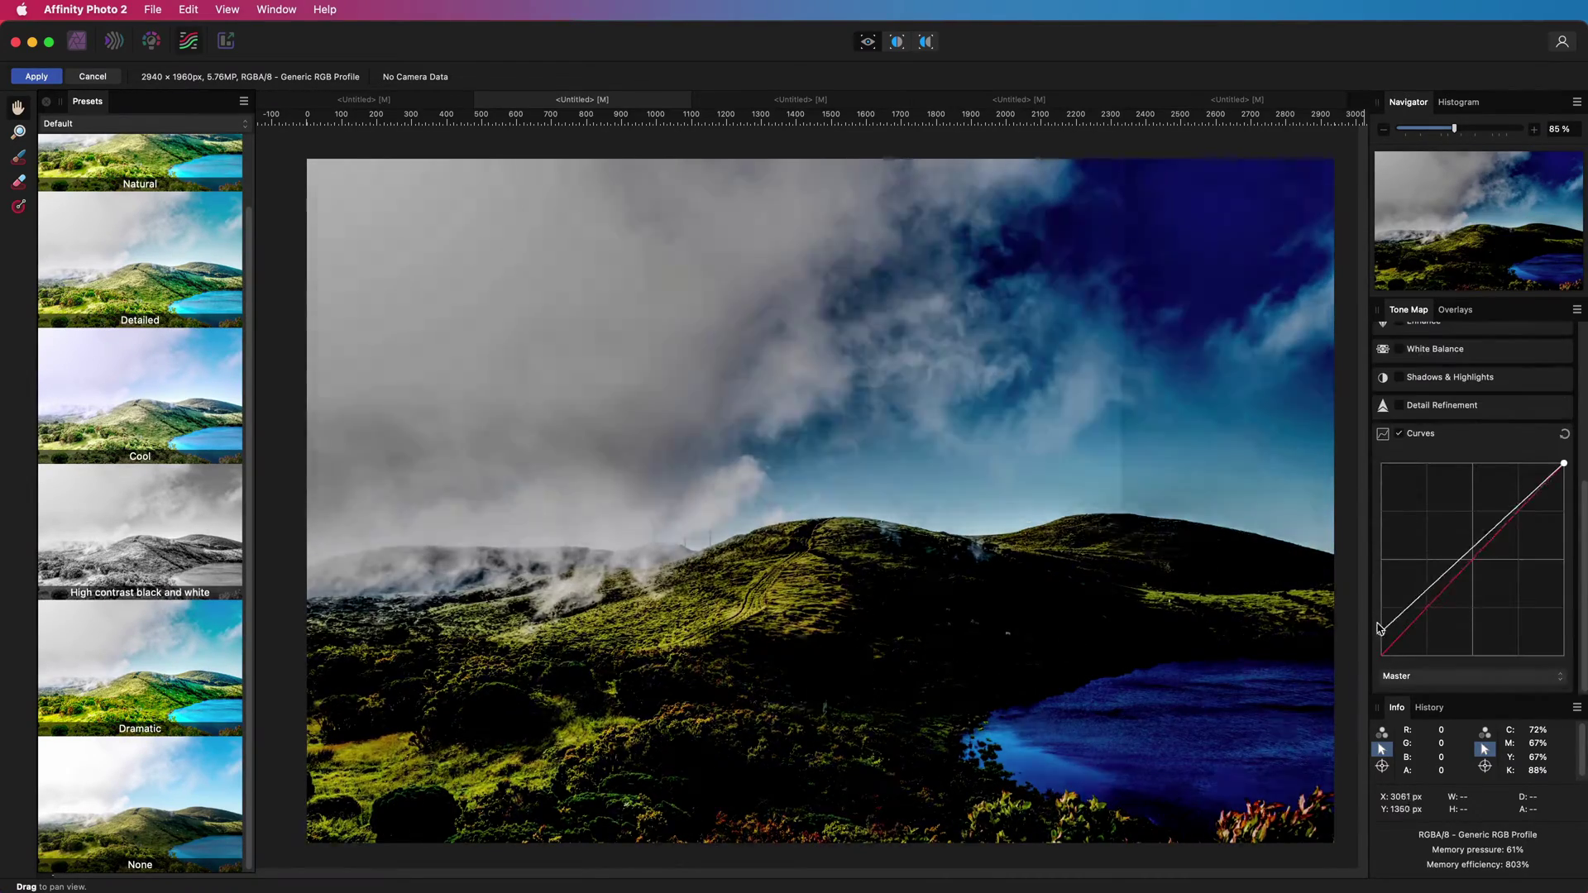
left_click_drag(1563, 464, 1561, 505)
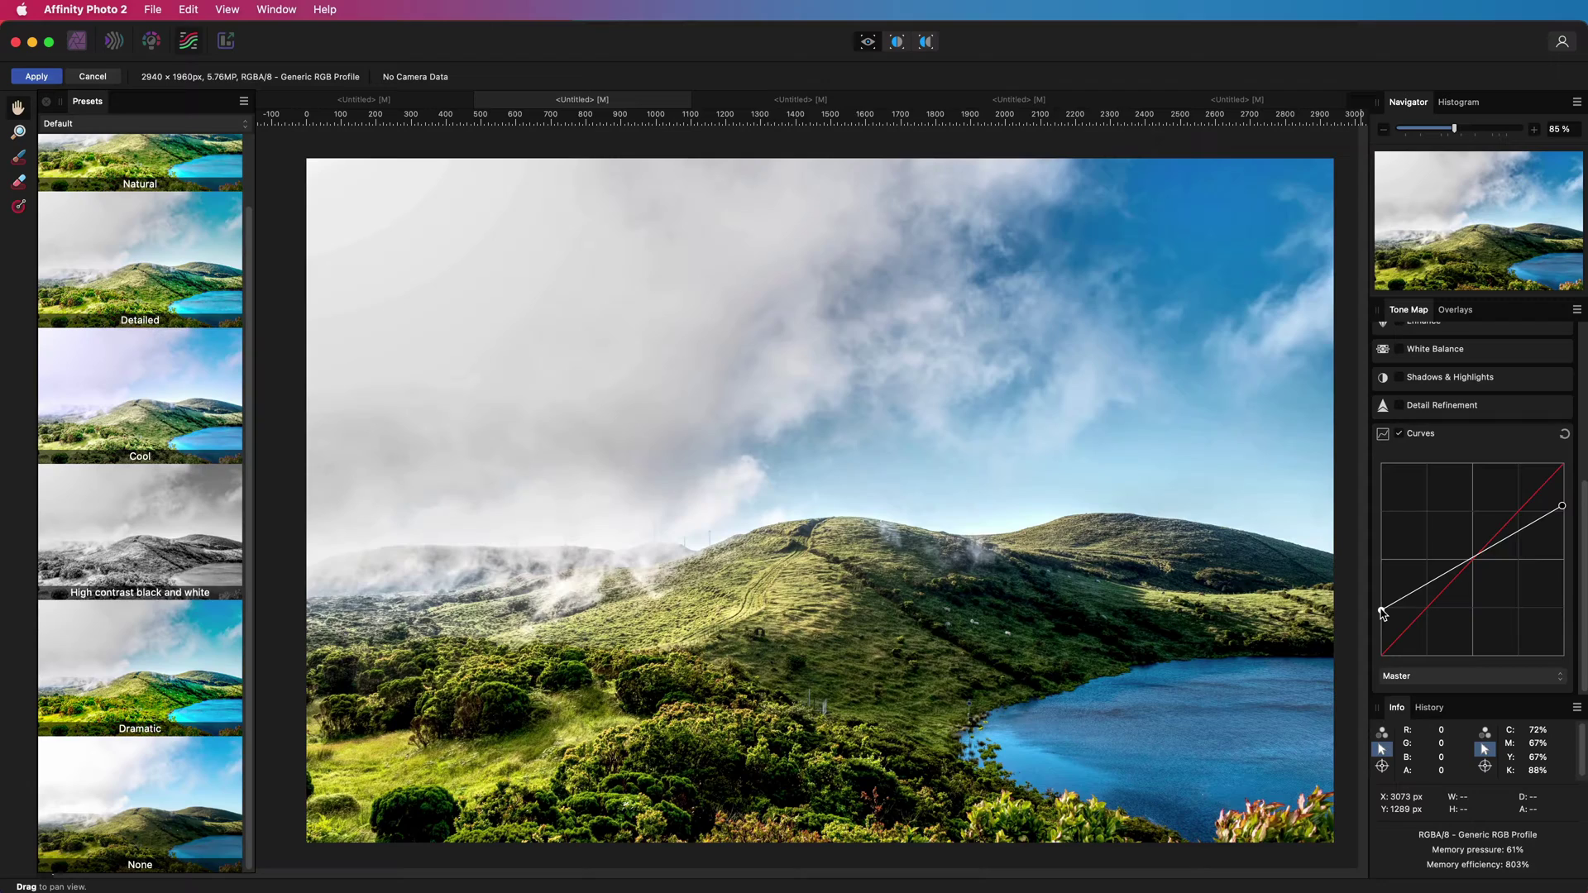
mouse_move(1382, 612)
left_mouse_down()
mouse_move(1372, 672)
mouse_move(1359, 630)
left_mouse_up()
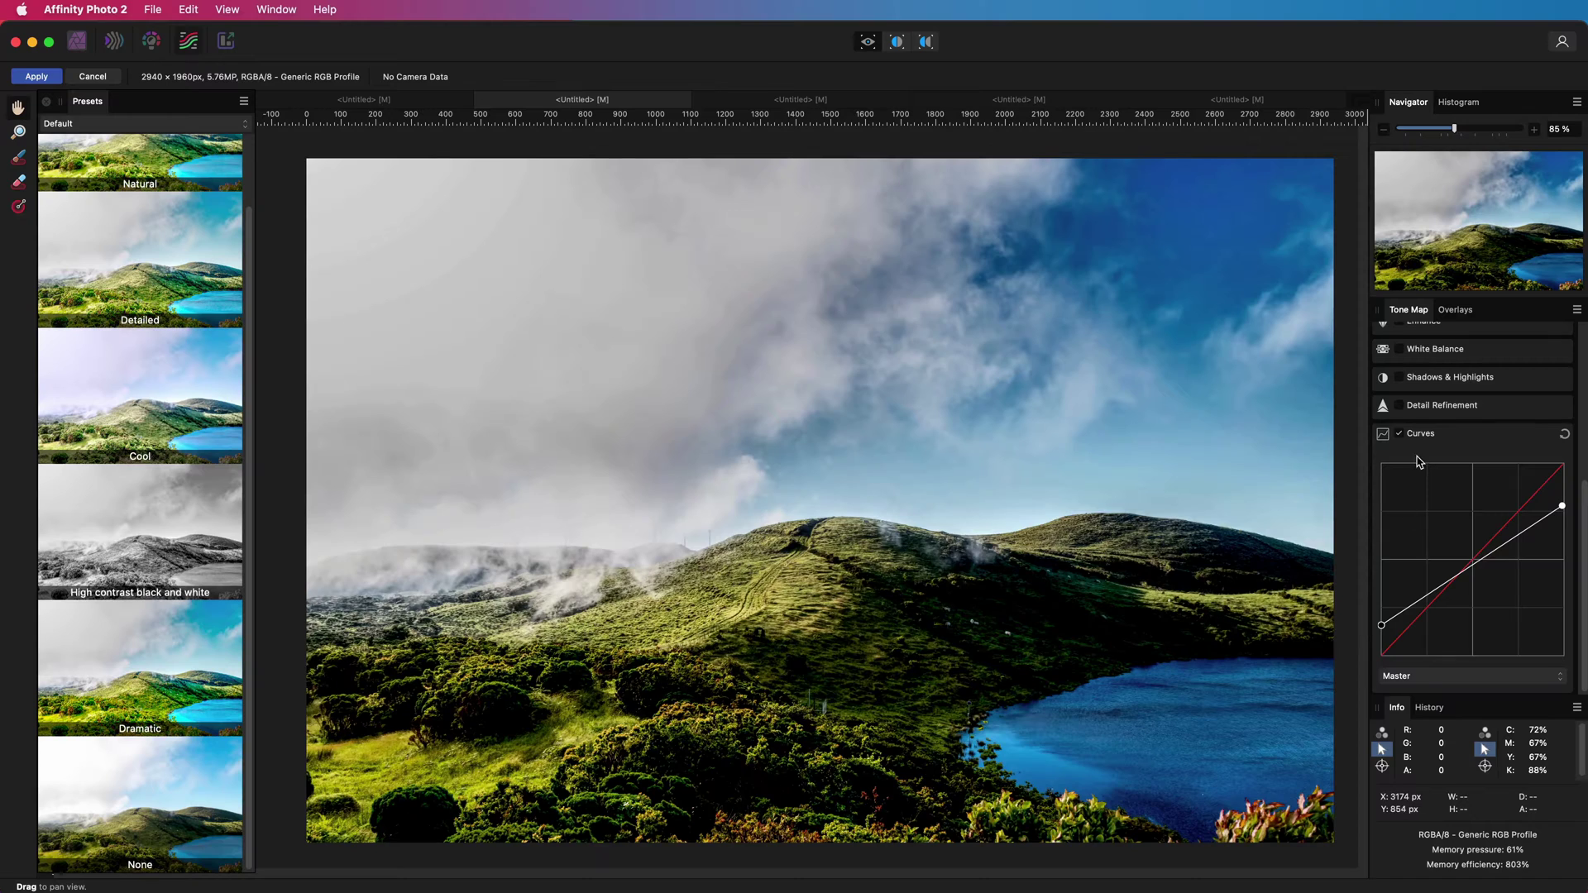
- Warm the white balance Temperature to 98% and apply the tone map
scroll(1419, 454, "up", 1)
left_click(1399, 376)
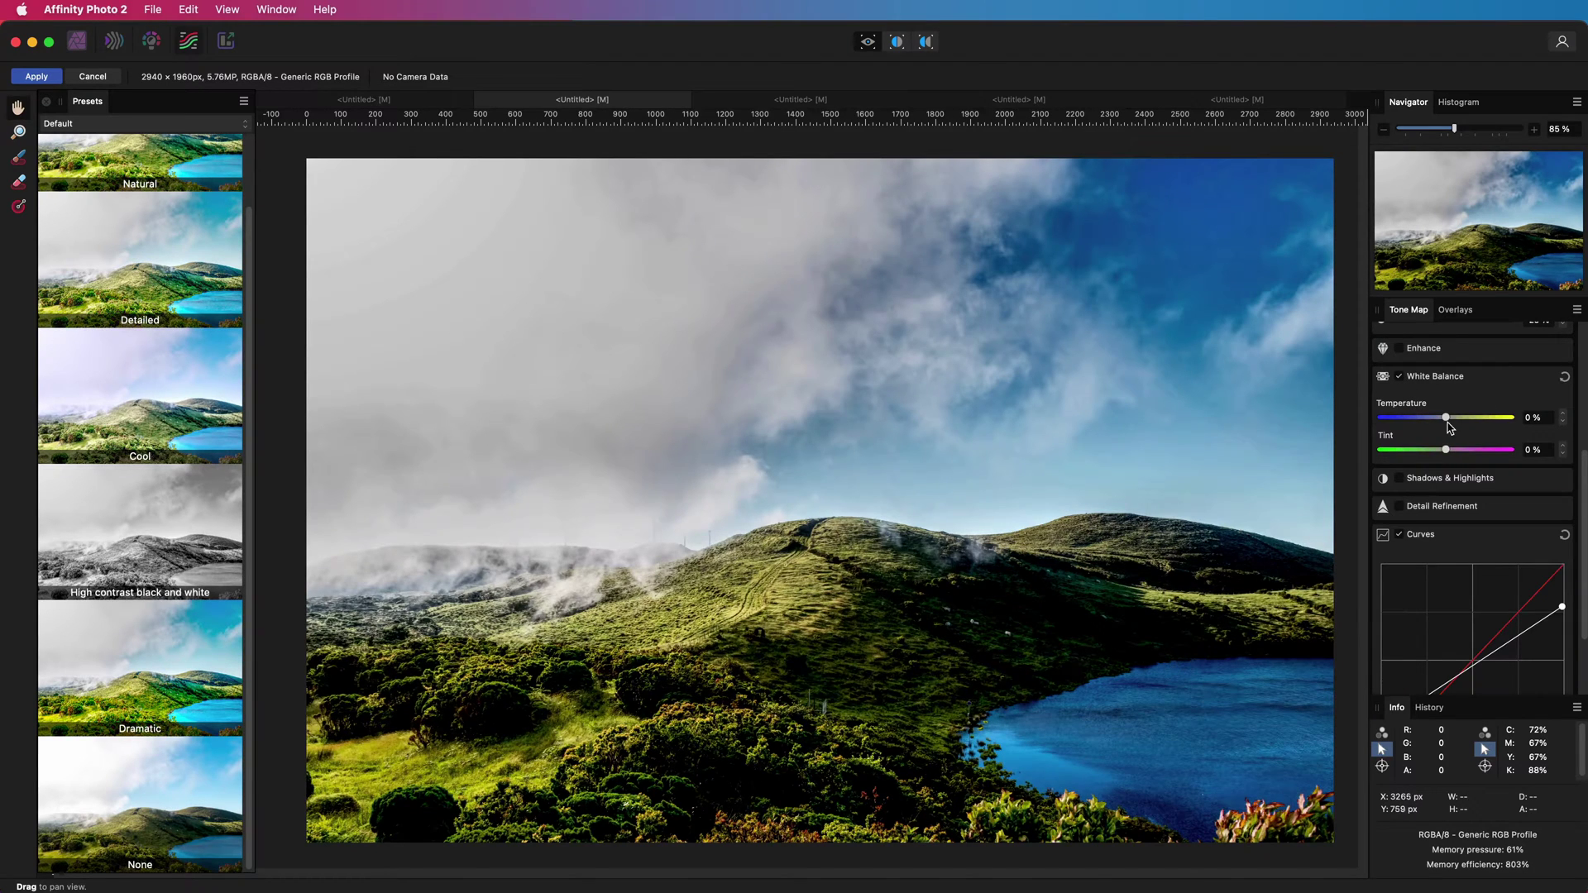
left_click_drag(1452, 417, 1510, 418)
left_click(37, 77)
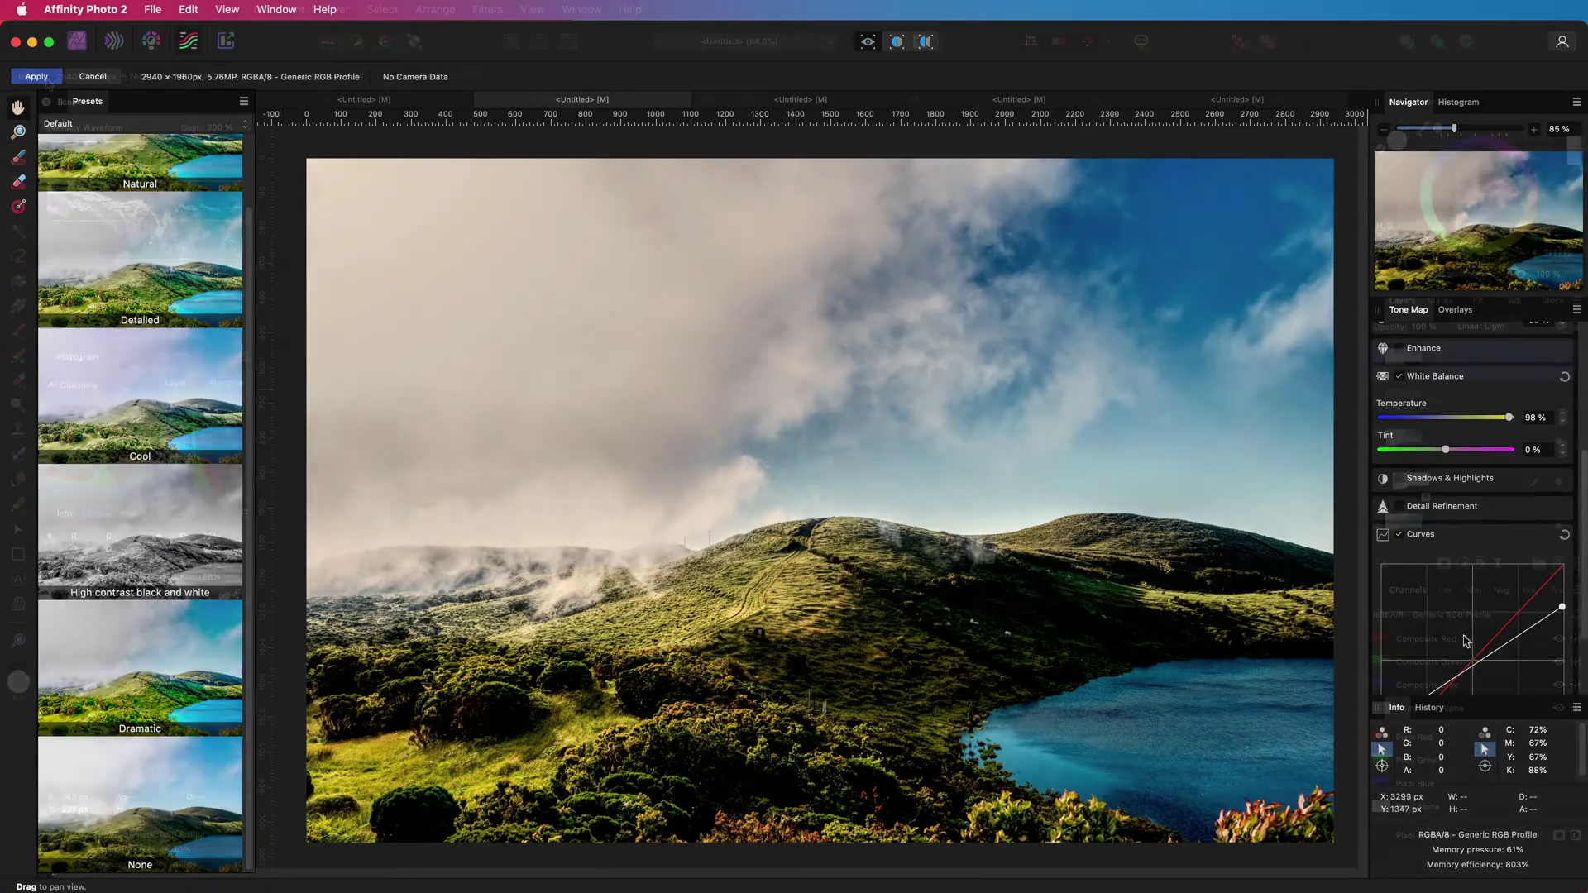
- In the lake-with-boats document, duplicate the top layer and rasterise the copy
left_click(888, 100)
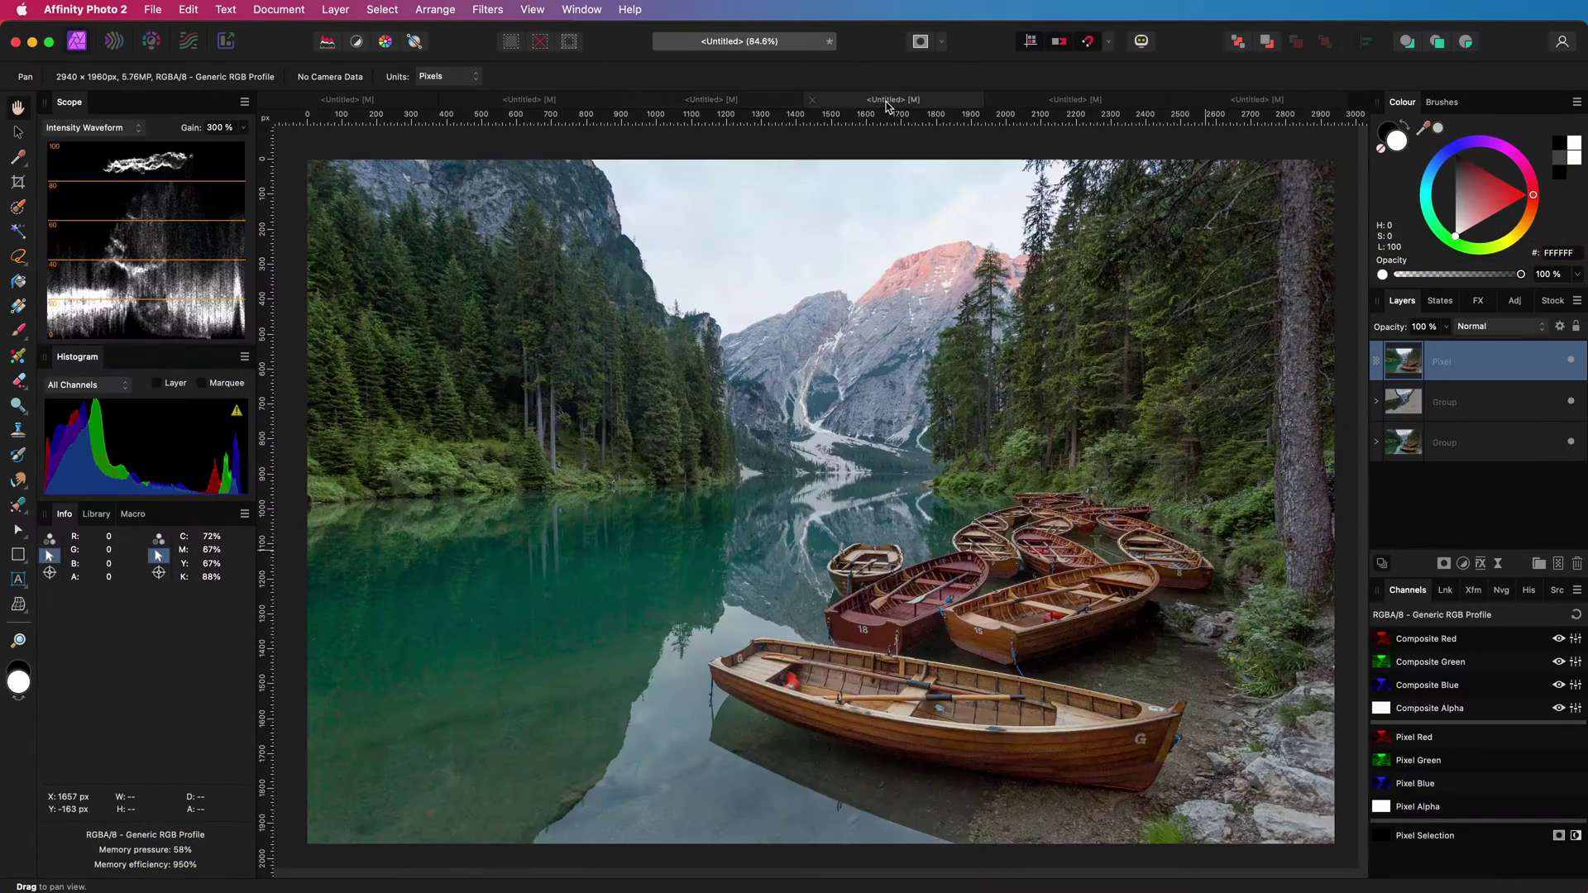
right_click(1408, 362)
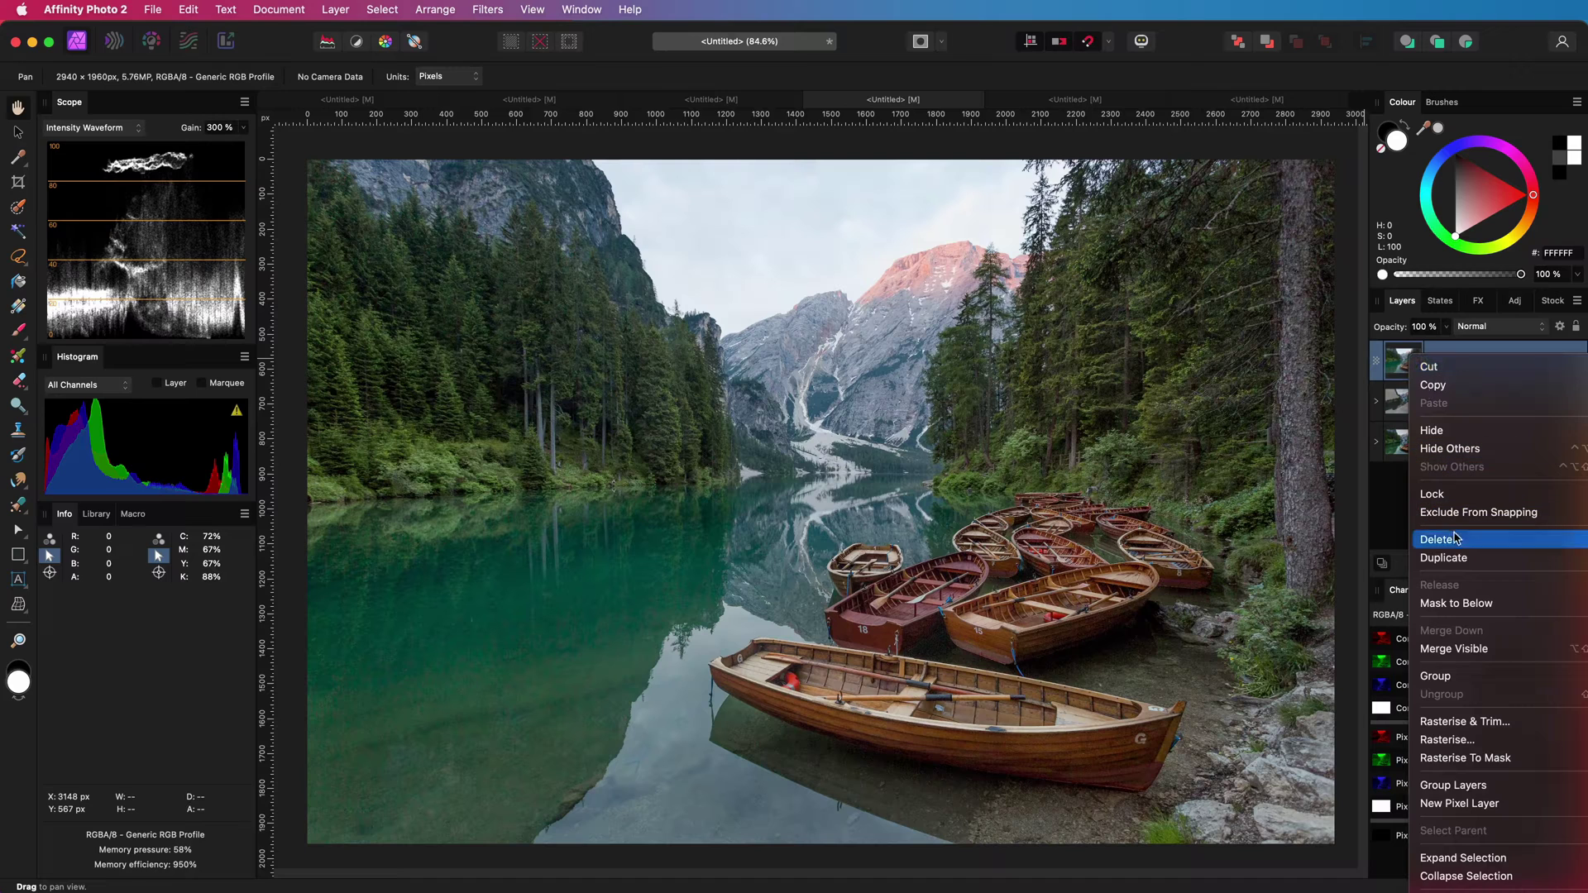
left_click(1463, 559)
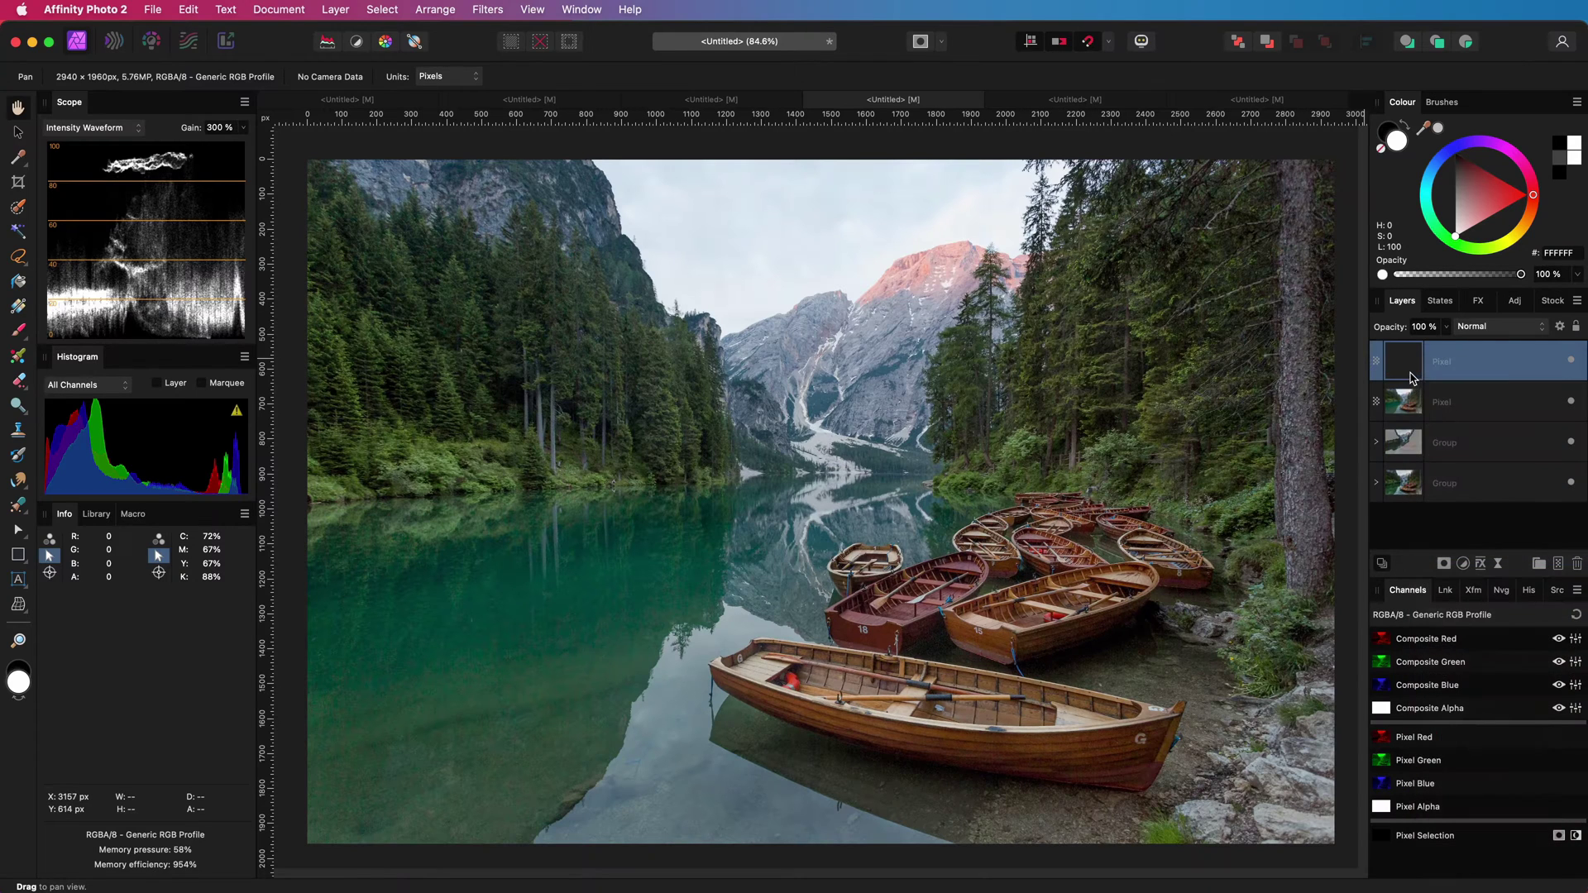
right_click(1410, 377)
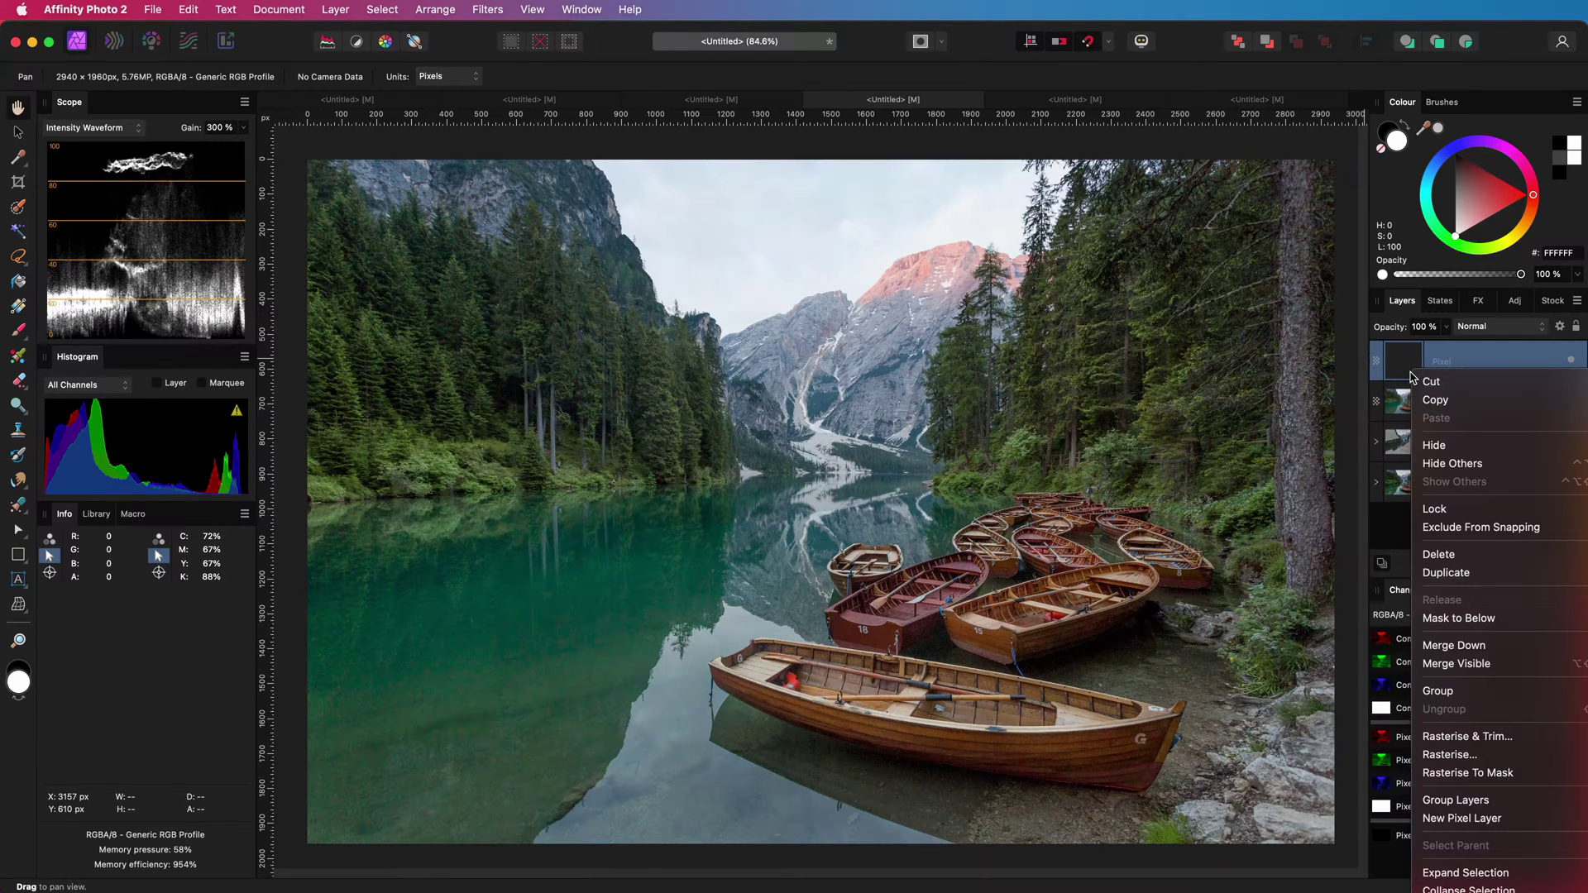
left_click(1483, 758)
- Tone map the duplicate with Tone Compression reduced to 35% and apply it
left_click(189, 41)
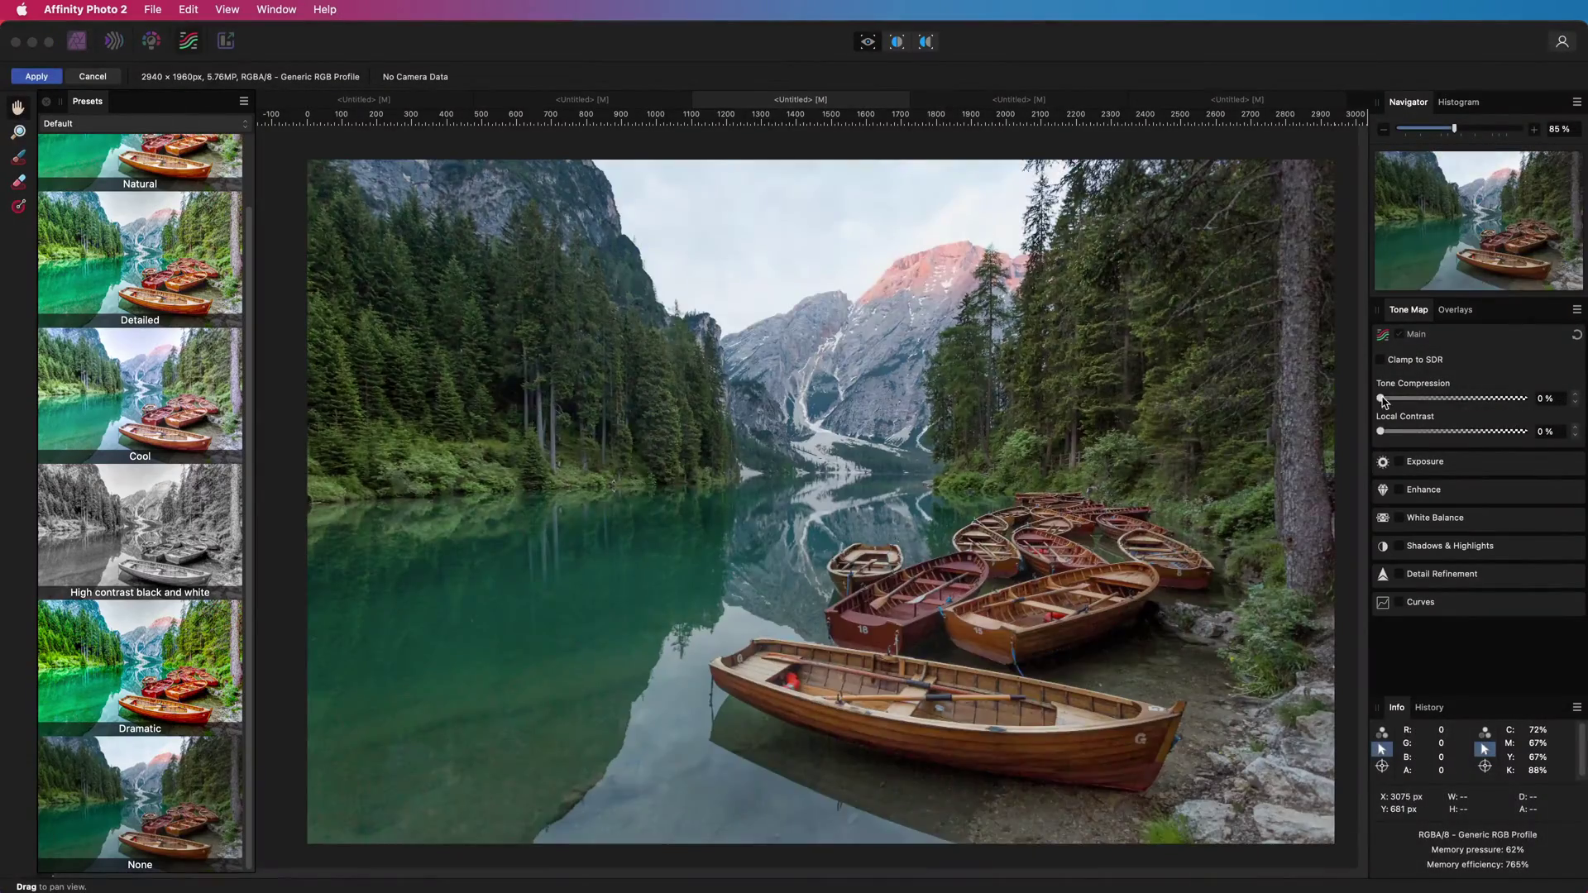
left_click_drag(1511, 398, 1382, 403)
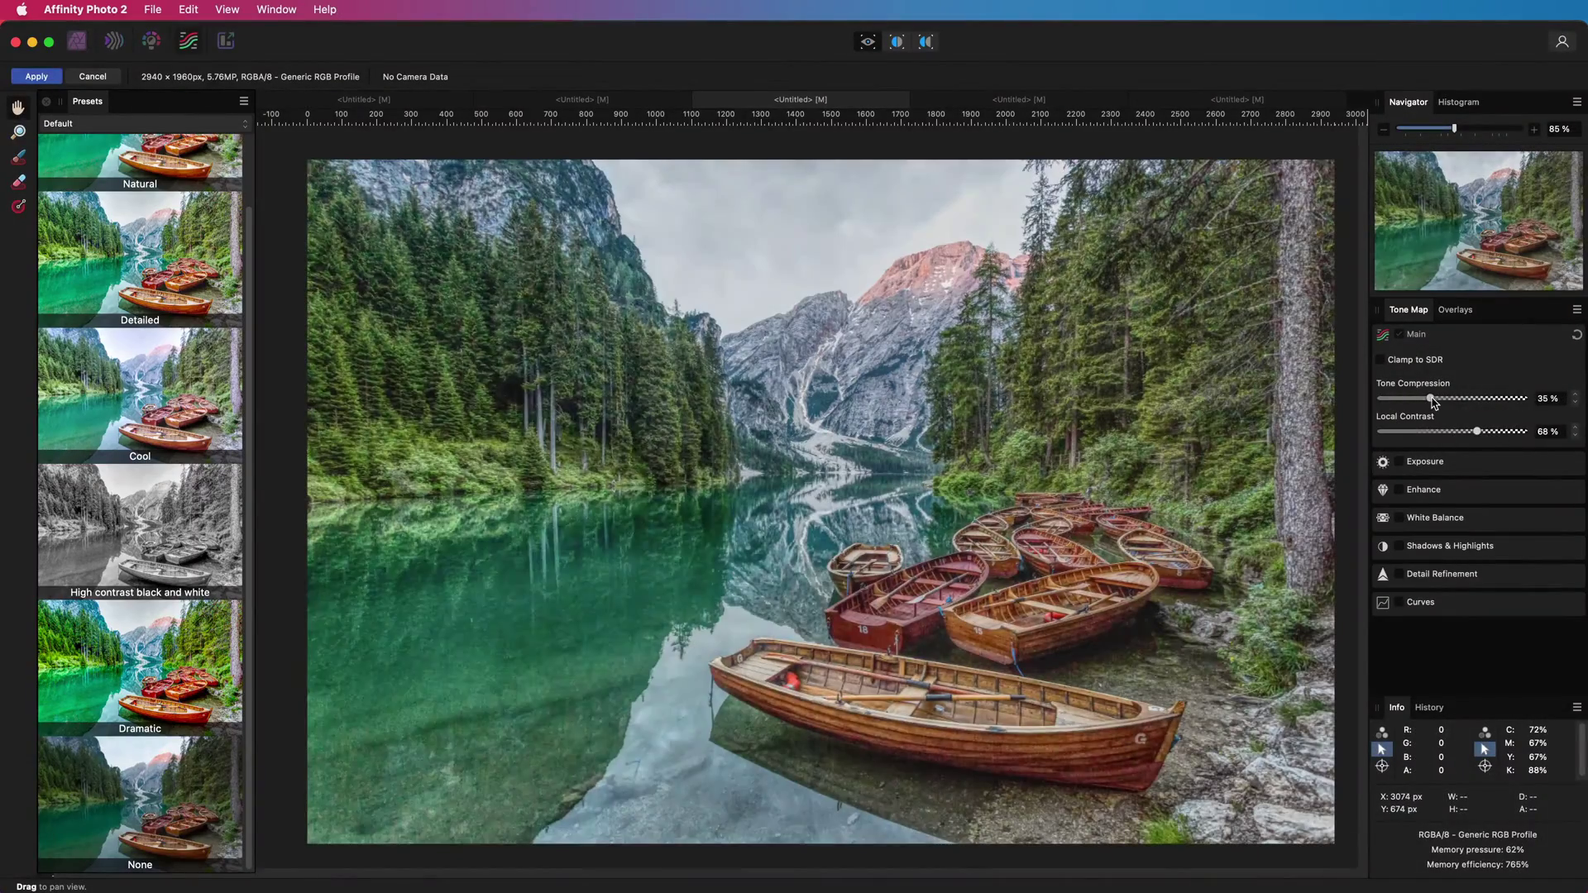
left_click(37, 76)
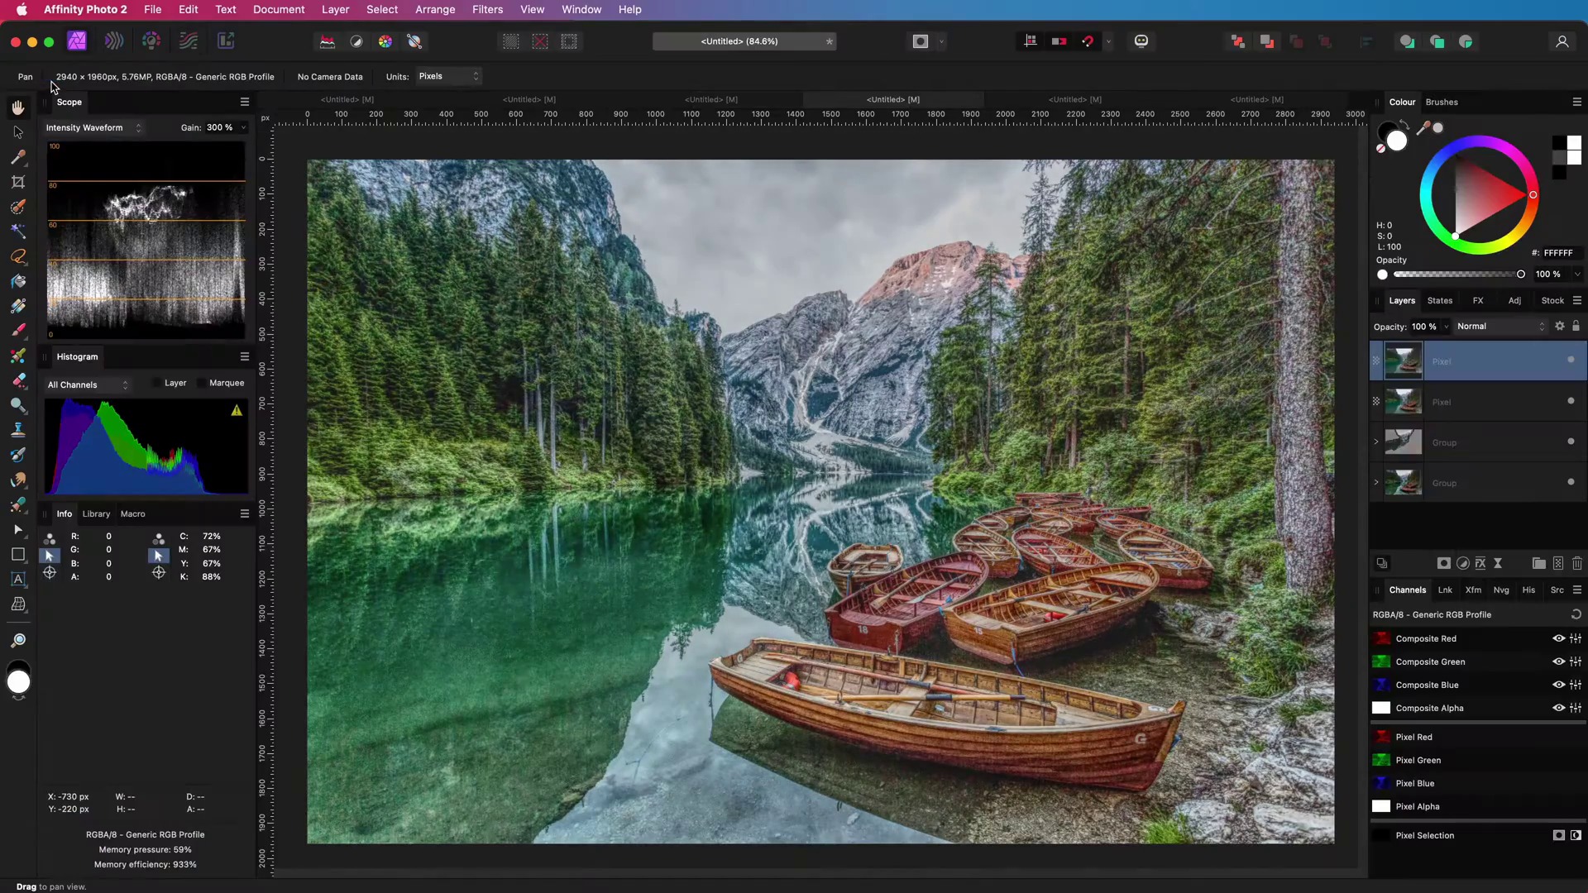
- Add a black mask, paint the sky and mountains back in, then Merge Visible
left_click(1443, 563)
left_click(1480, 589)
key("b")
mouse_move(827, 370)
left_mouse_down()
mouse_move(916, 252)
mouse_move(1029, 200)
mouse_move(670, 198)
mouse_move(859, 364)
mouse_move(845, 397)
mouse_move(908, 355)
mouse_move(1037, 175)
mouse_move(684, 195)
left_mouse_up()
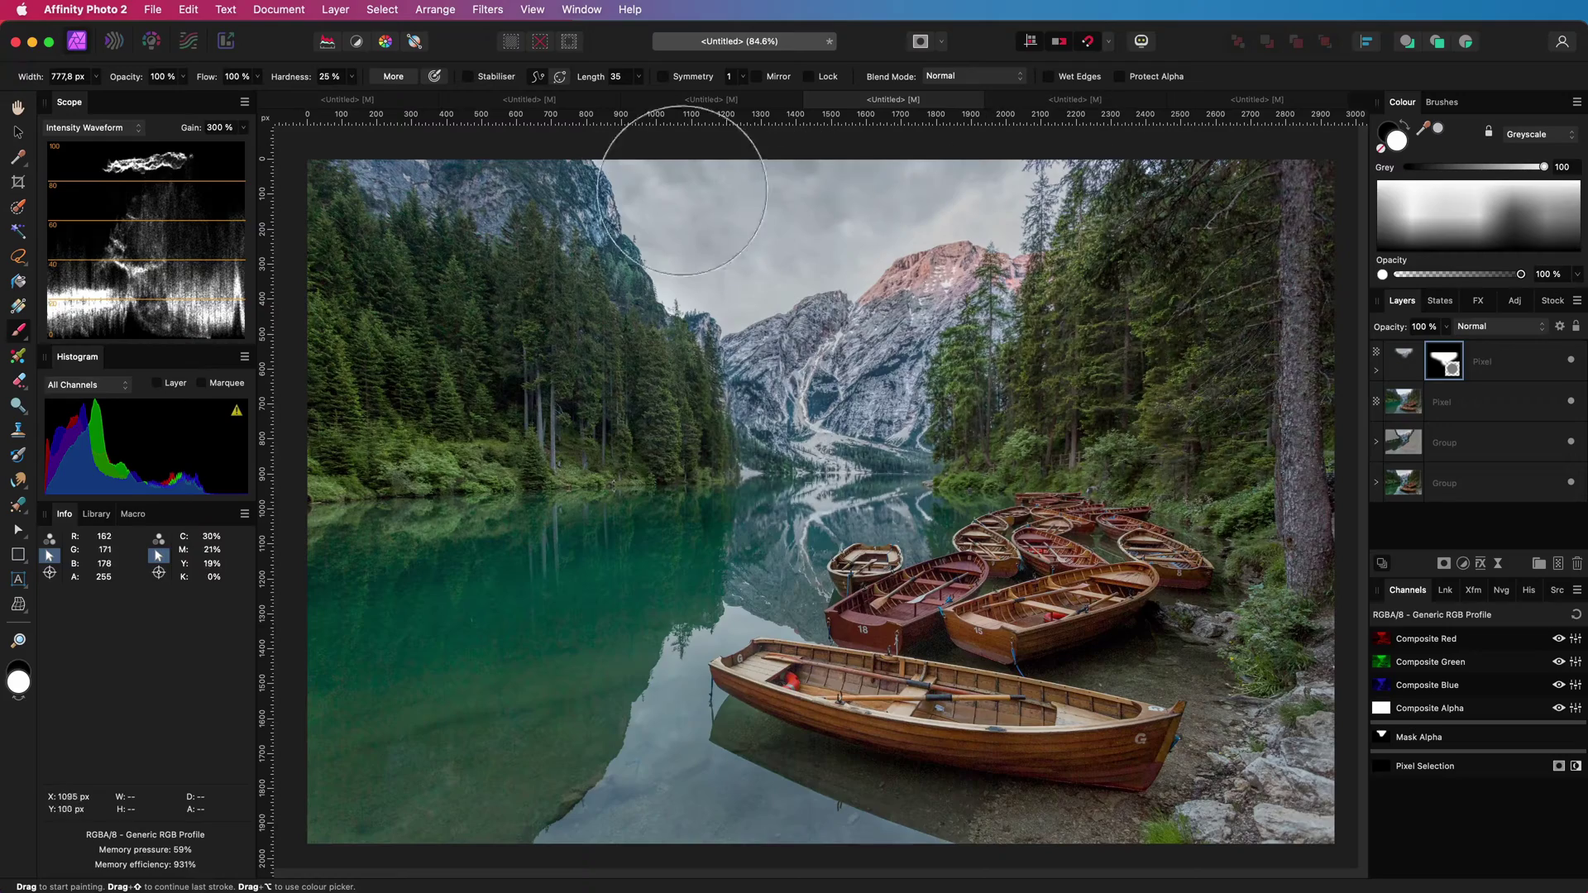
key("super+alt+shift+e")
- Set the merged layer to Linear Light and tone map it with an adjusted curve and Exposure -1.525
left_click(1499, 326)
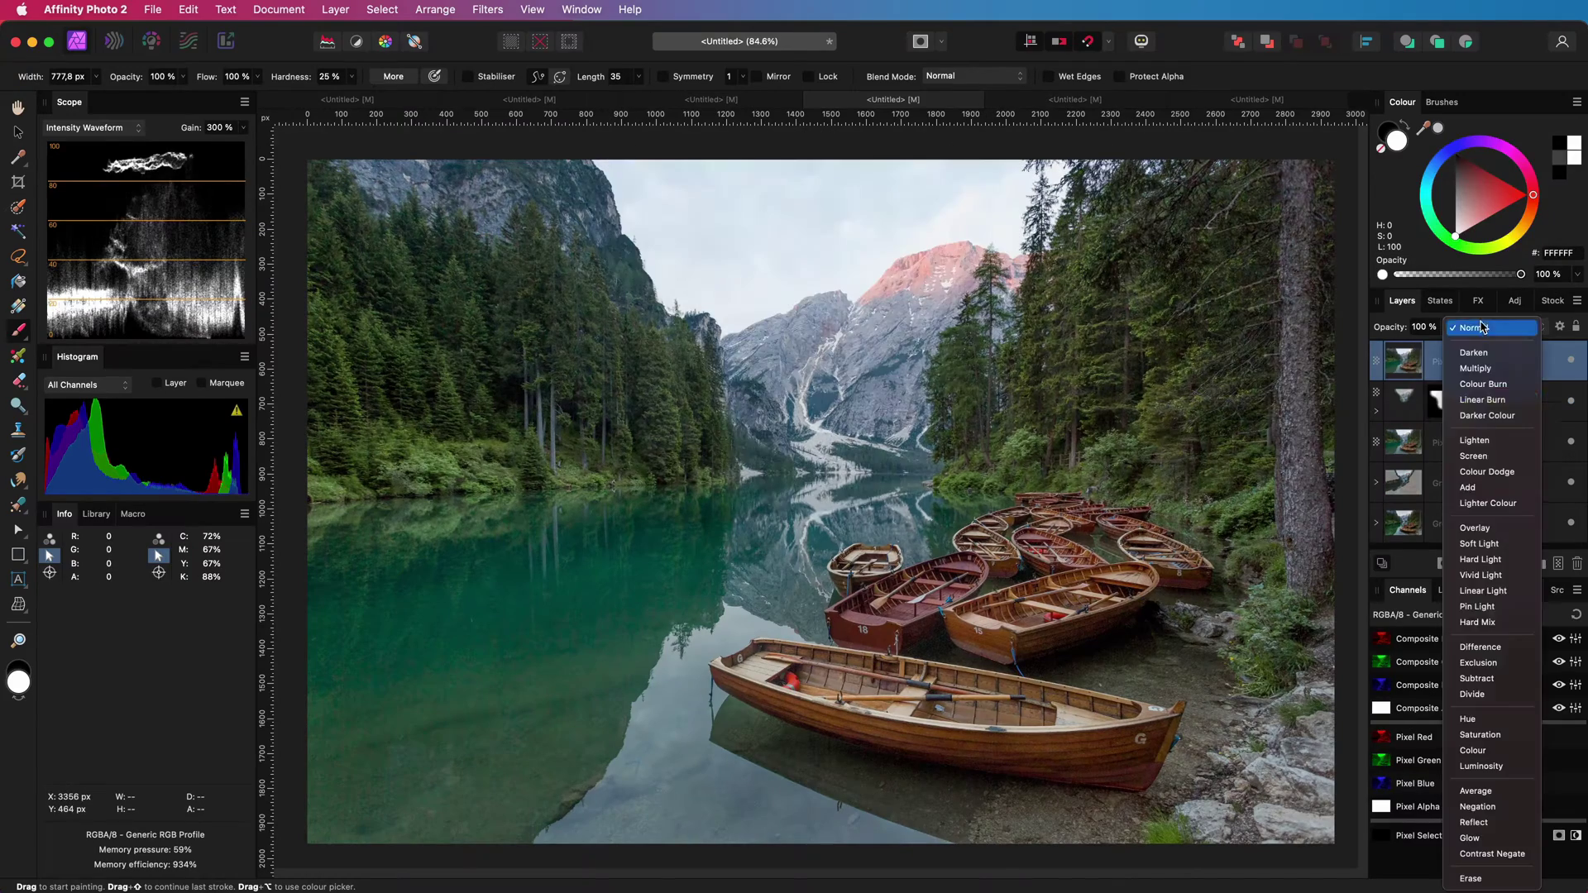
left_click(1455, 560)
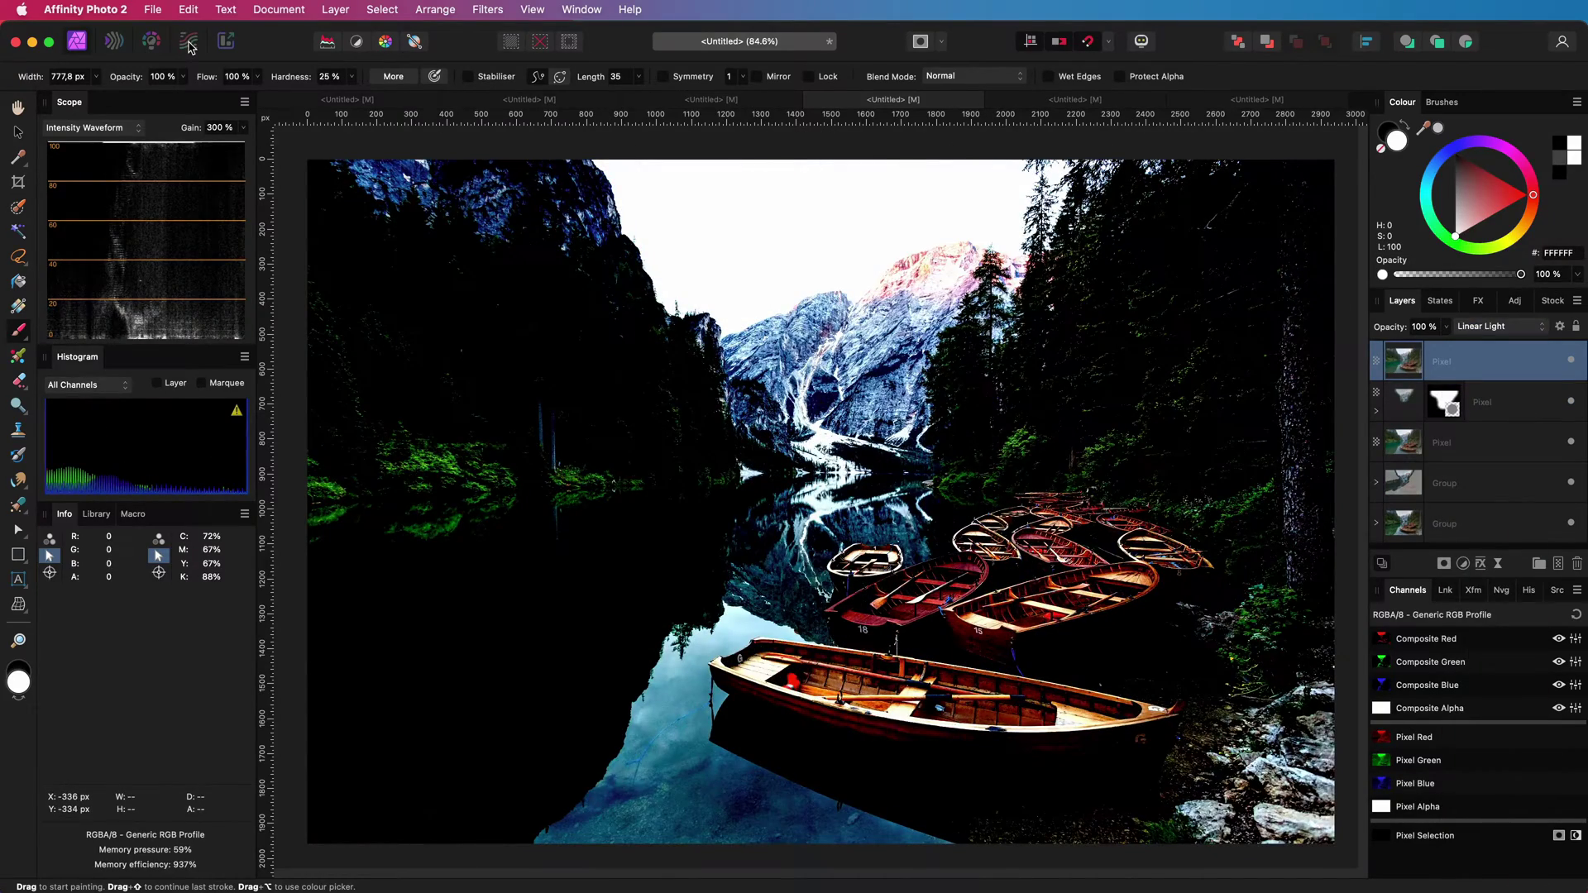
left_click(189, 43)
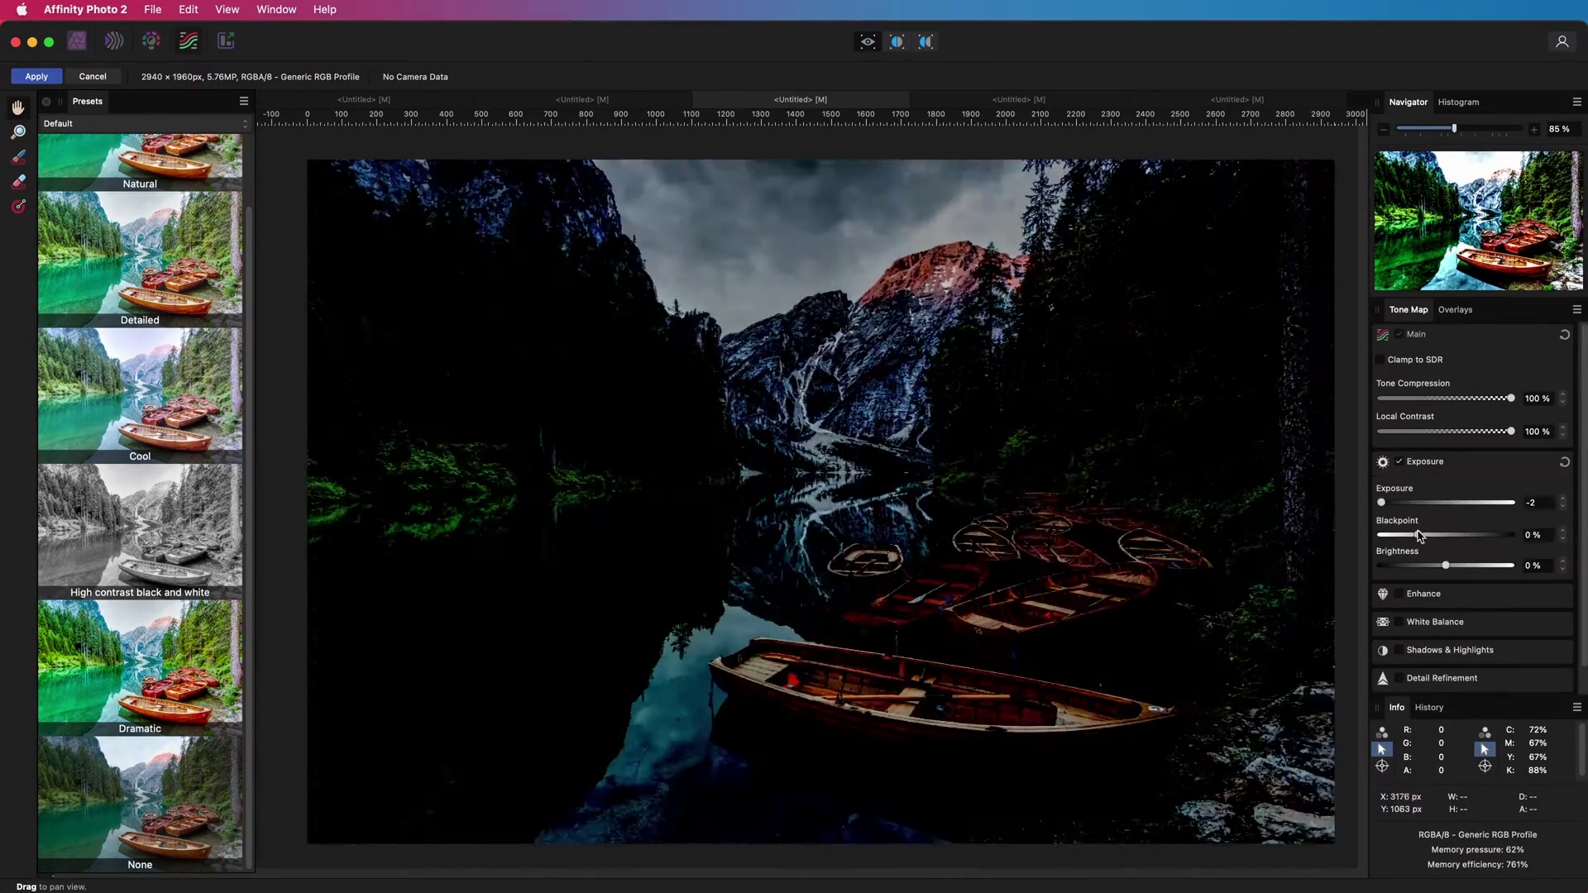
scroll(1455, 537, "down", 5)
left_click_drag(1381, 653, 1378, 622)
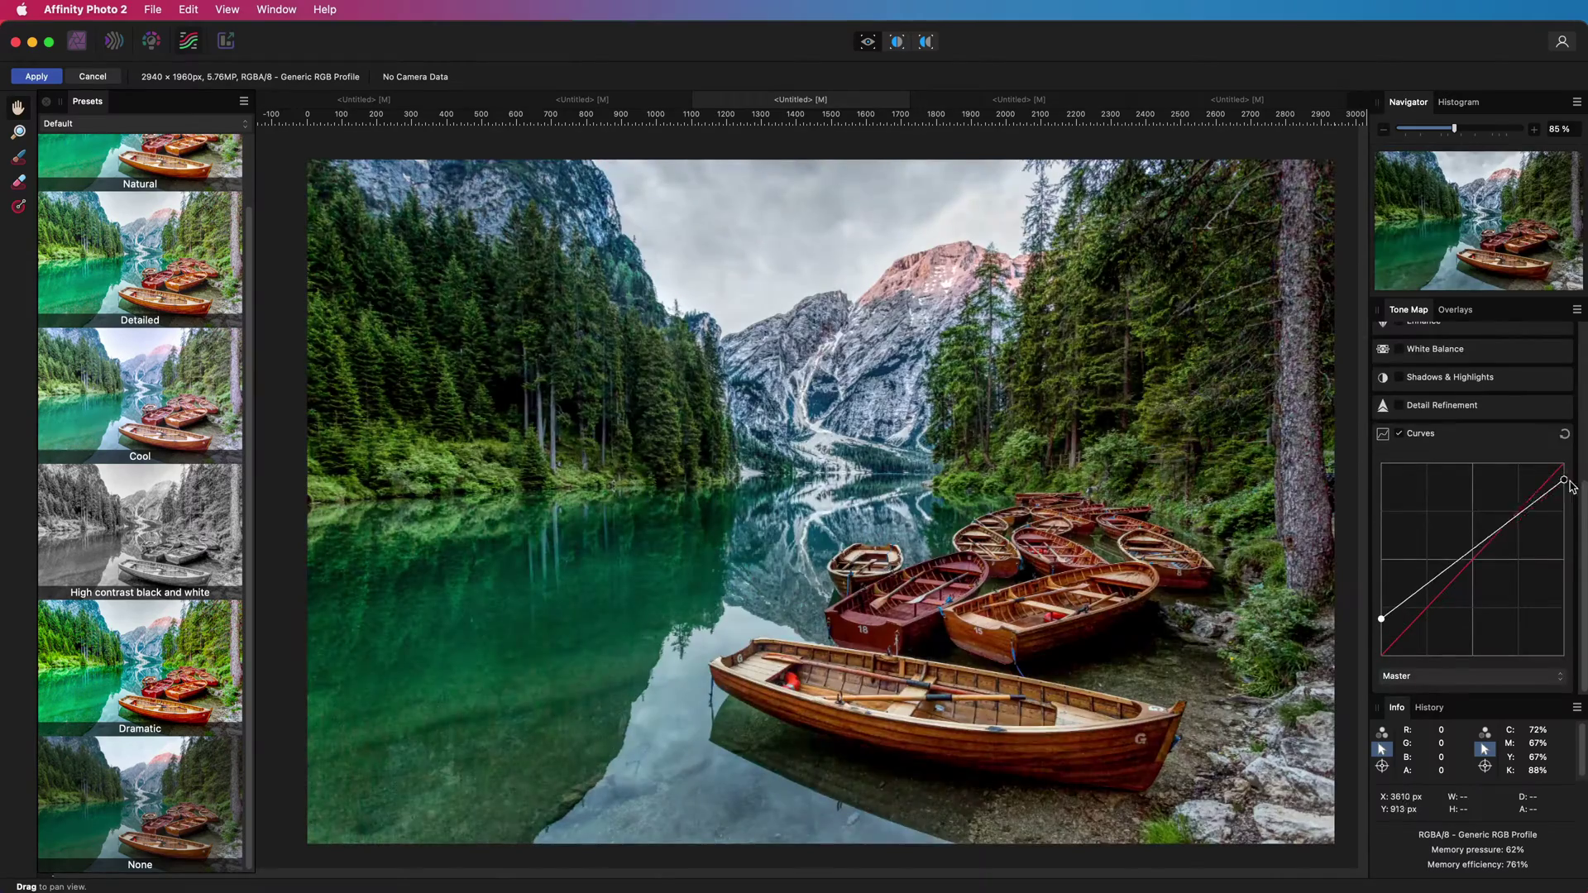
scroll(1455, 497, "up", 5)
left_click_drag(1383, 502, 1402, 539)
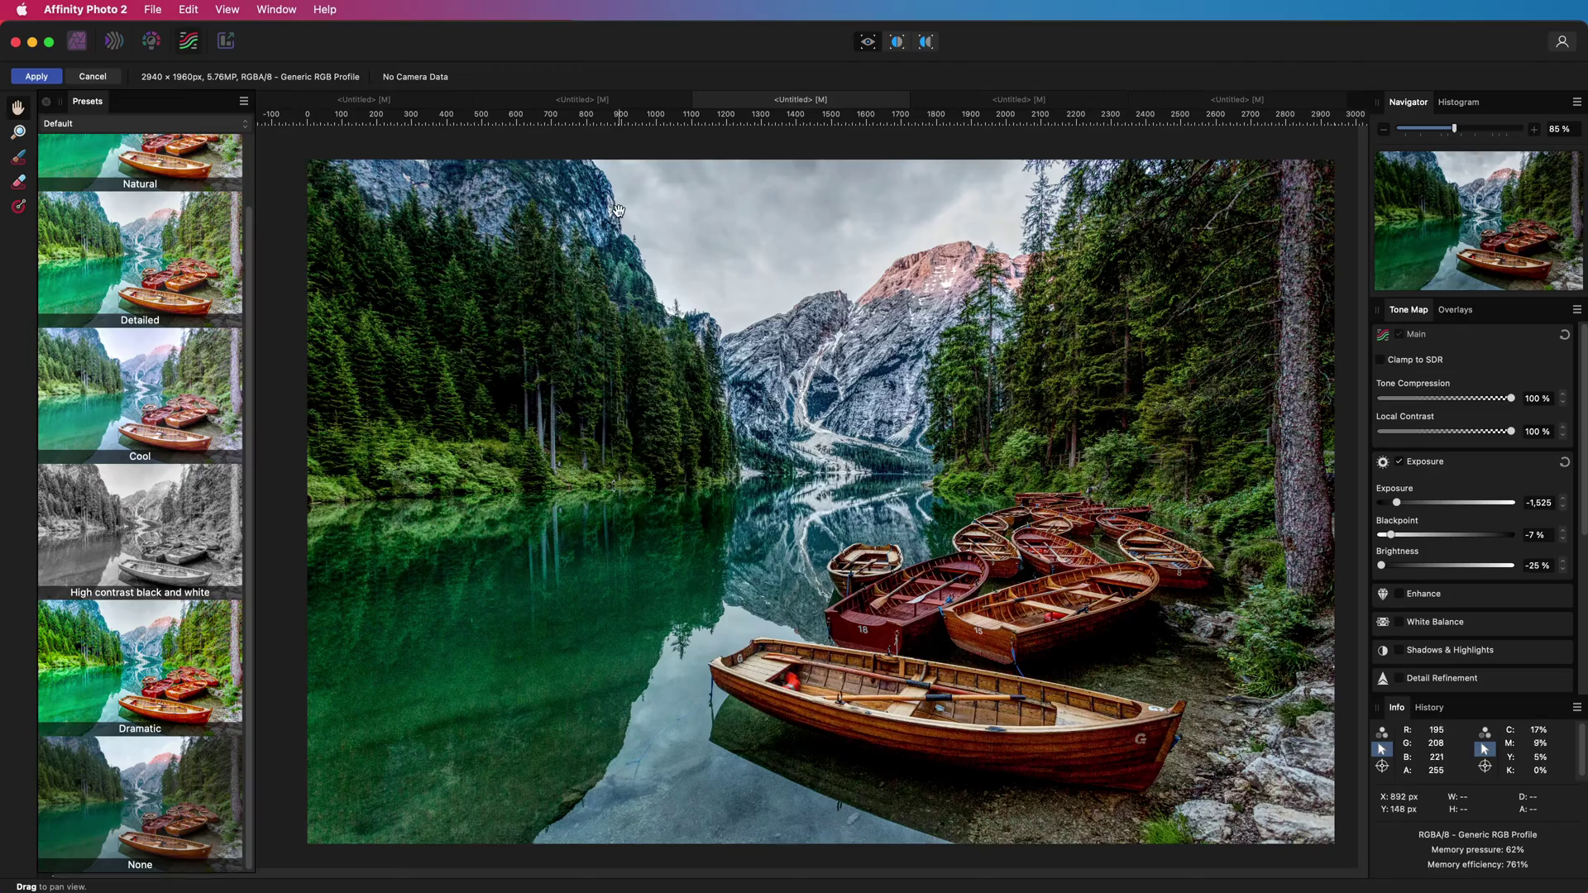
left_click(37, 77)
- Adjust the top layer's Blend Ranges, fading underlying highlights and lowering the source dark end to 56%
left_click(1560, 326)
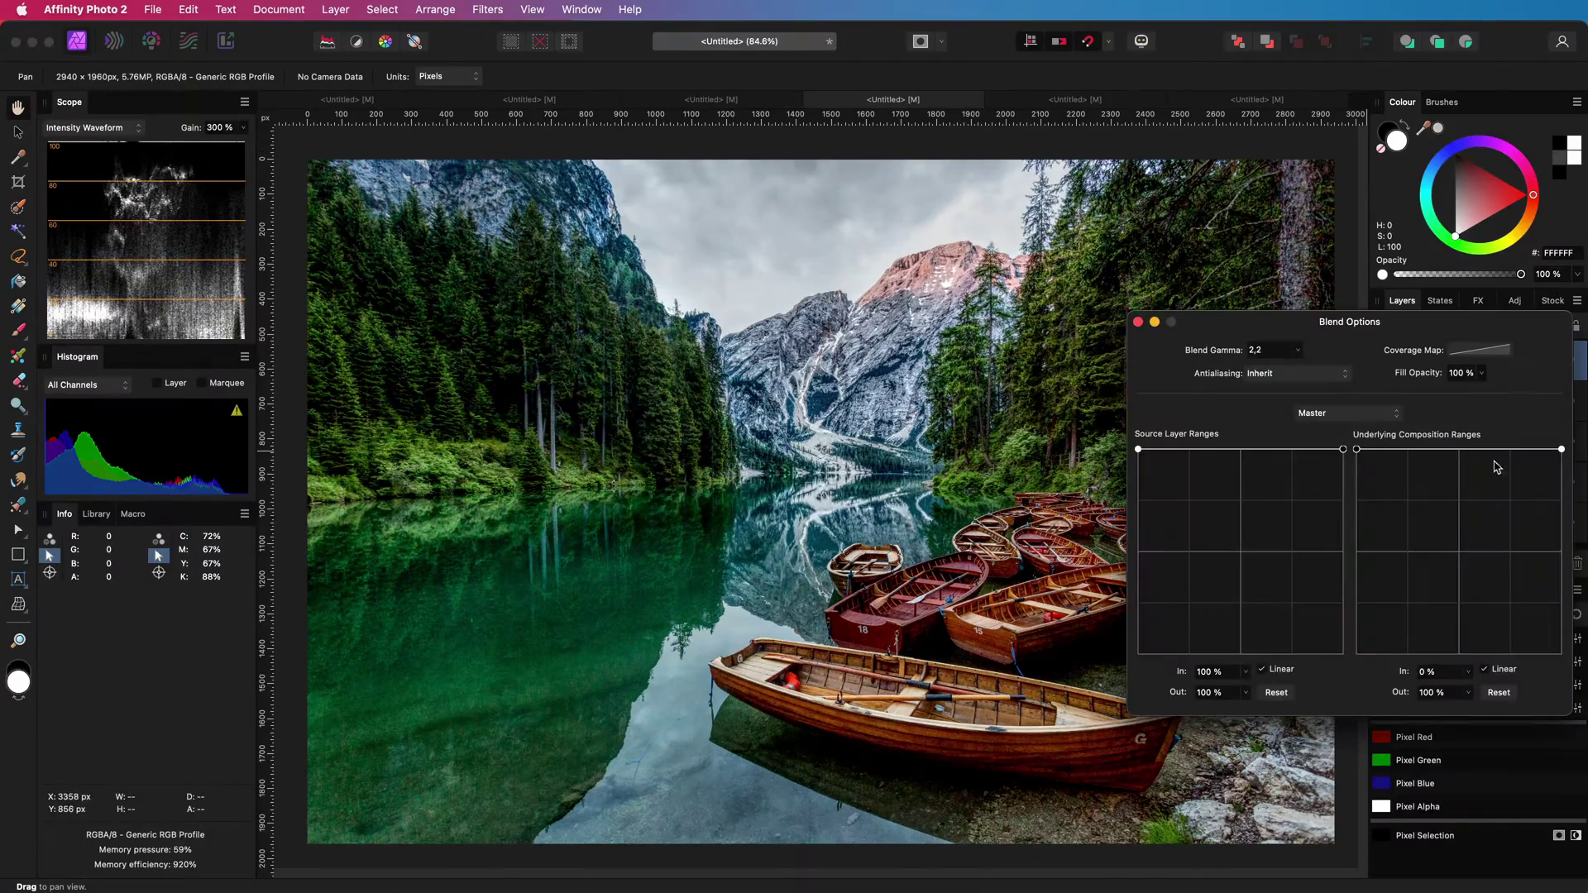
left_click_drag(1561, 452, 1561, 653)
left_click(1137, 322)
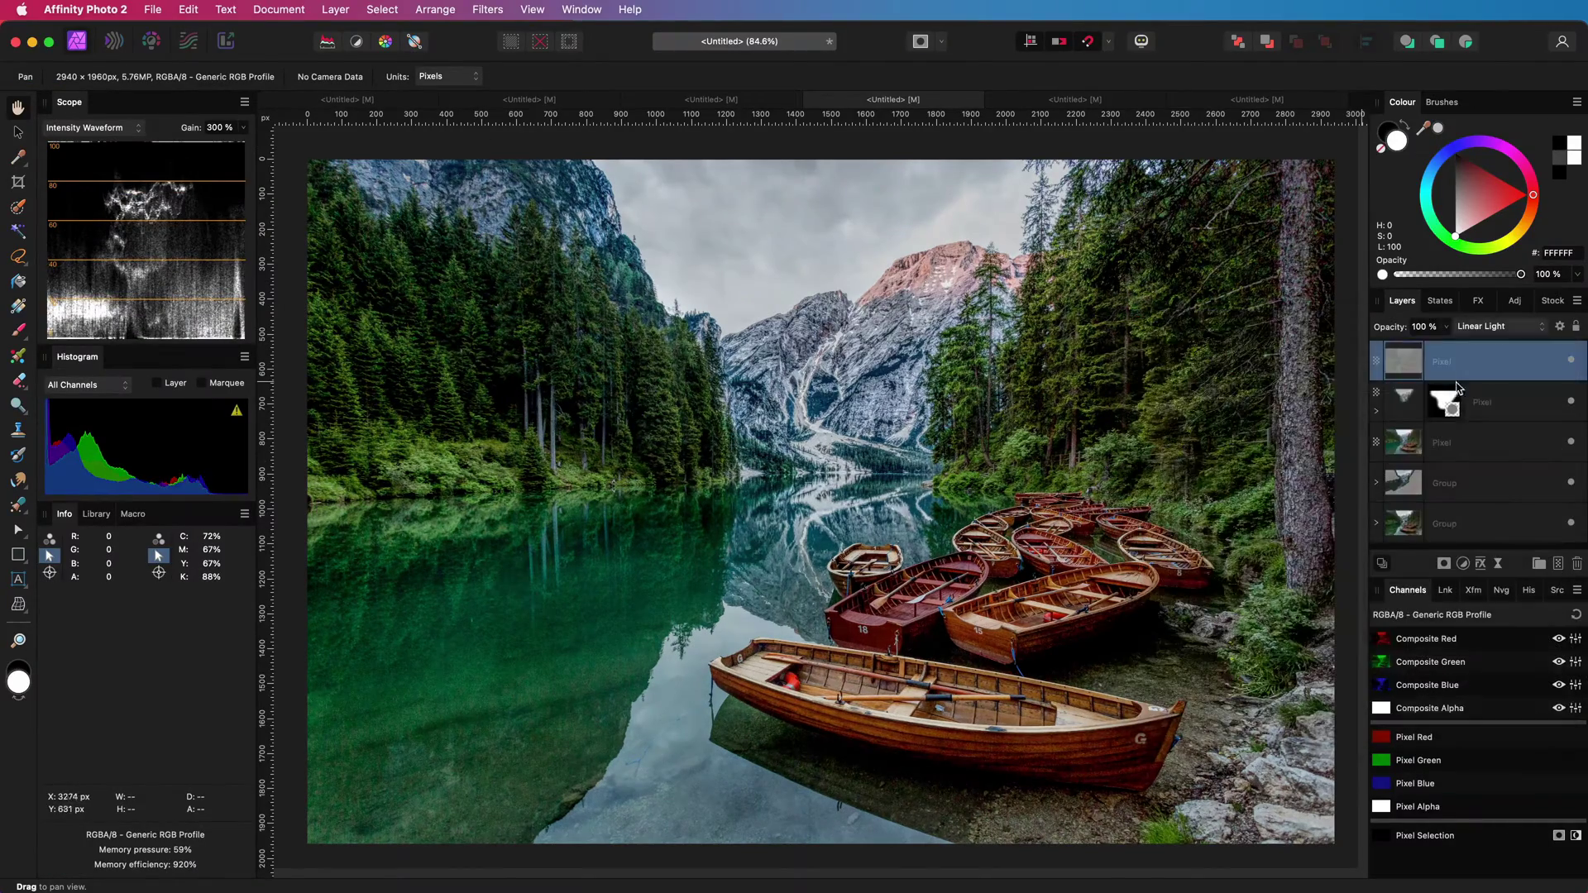
left_click(1559, 326)
left_click_drag(1138, 449, 1133, 542)
left_click(1138, 322)
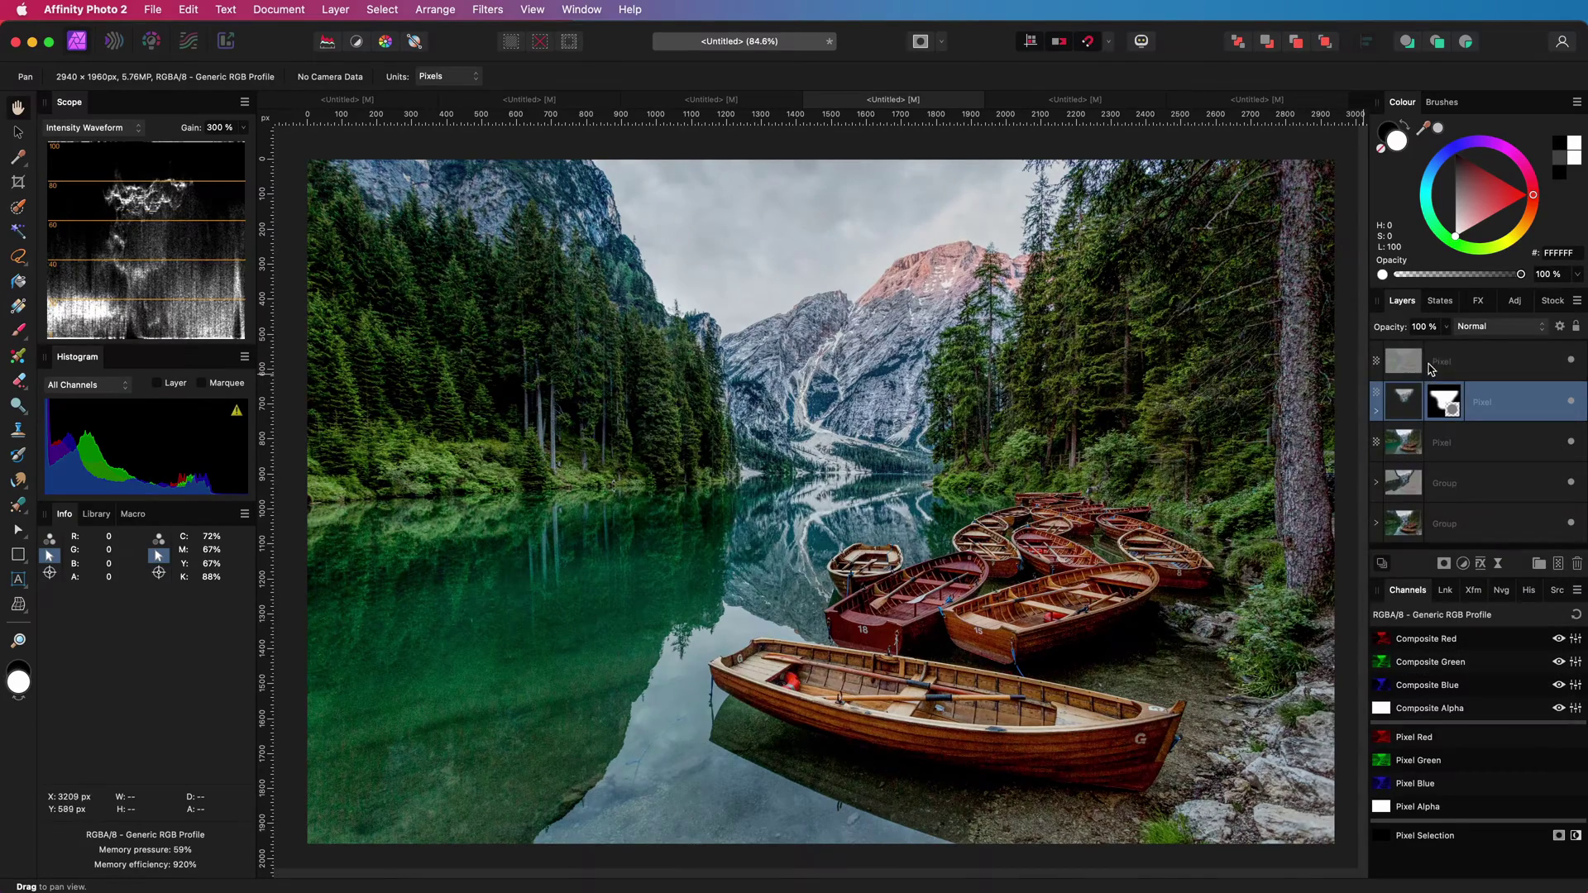
- Select the top two layers and toggle the top layer's visibility to compare
left_click(1429, 369, "shift")
left_click(1569, 362)
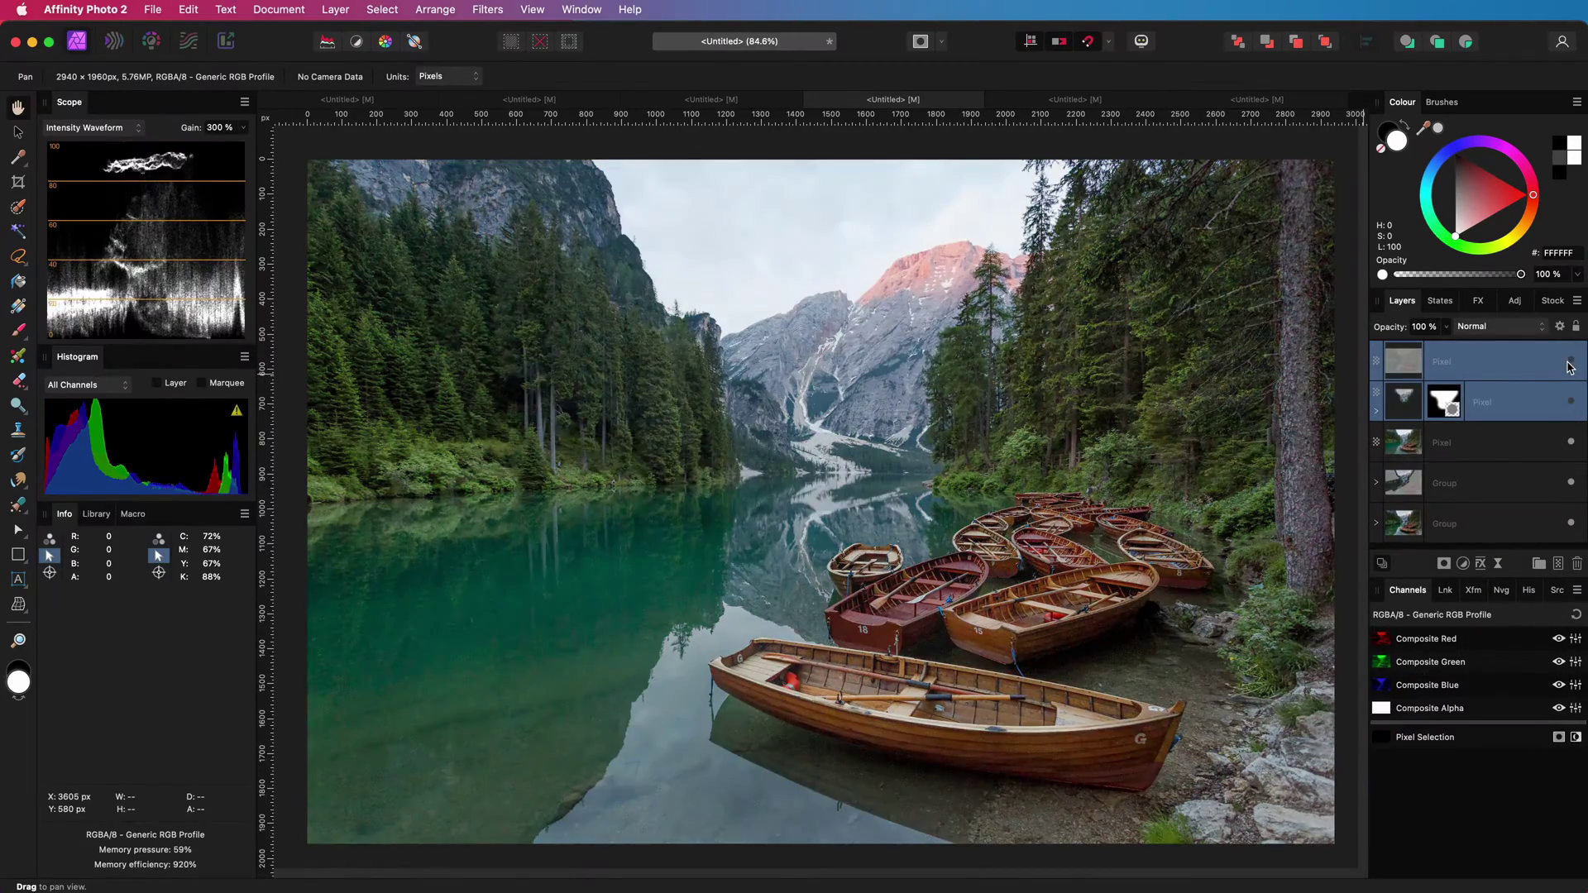
left_click(1570, 362)
left_click(1569, 362)
left_click(1570, 362)
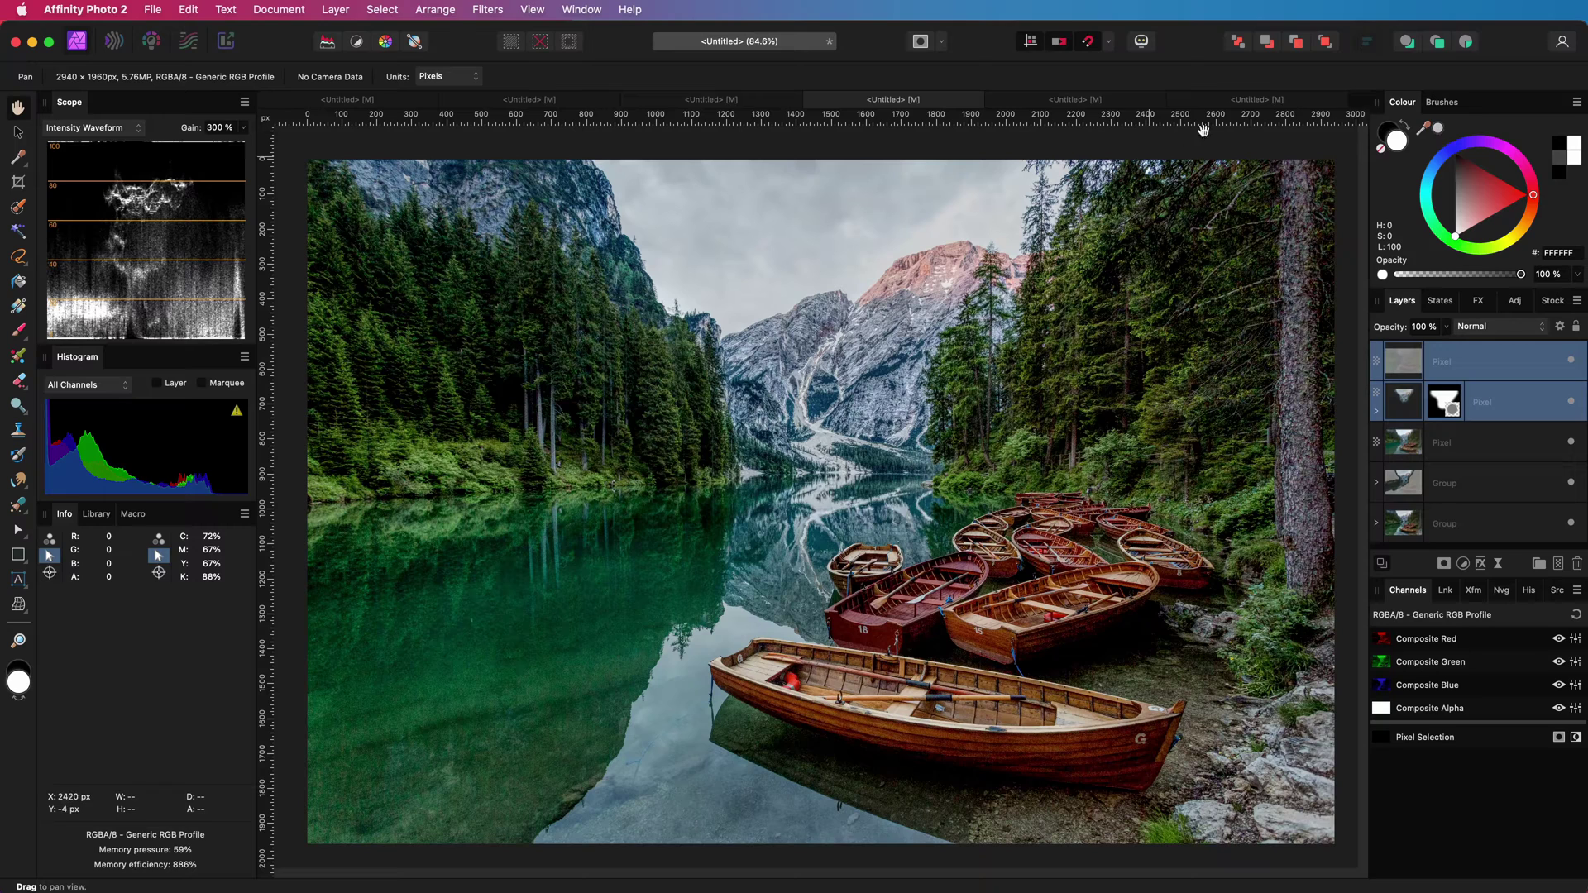
- In the blue car document, duplicate the Image layer and Rasterise & Trim the copy
left_click(1232, 101)
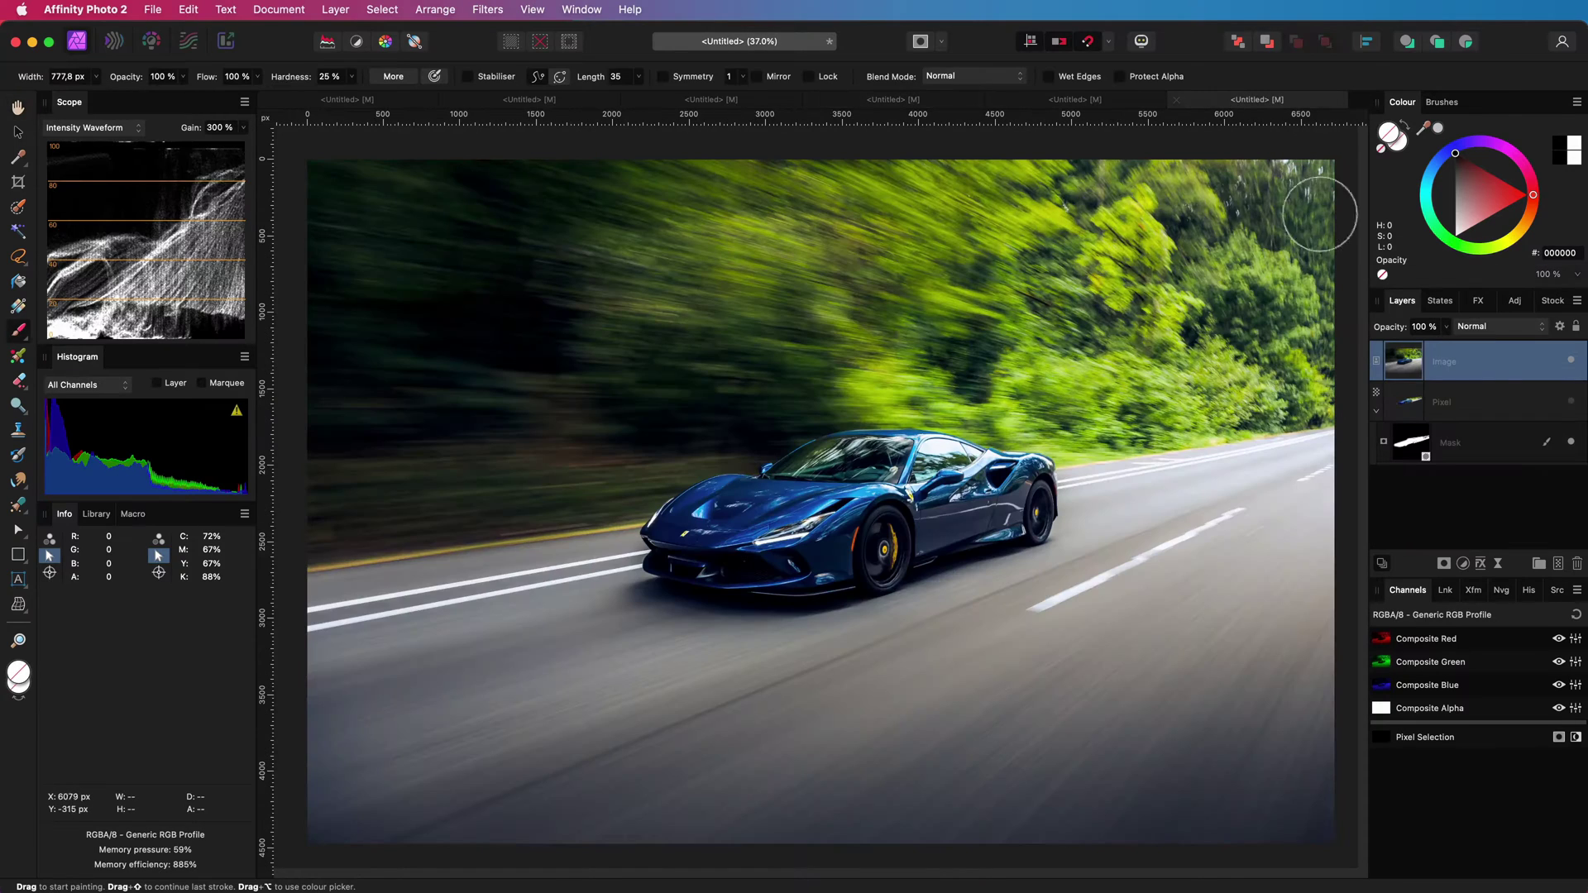
key("super+j")
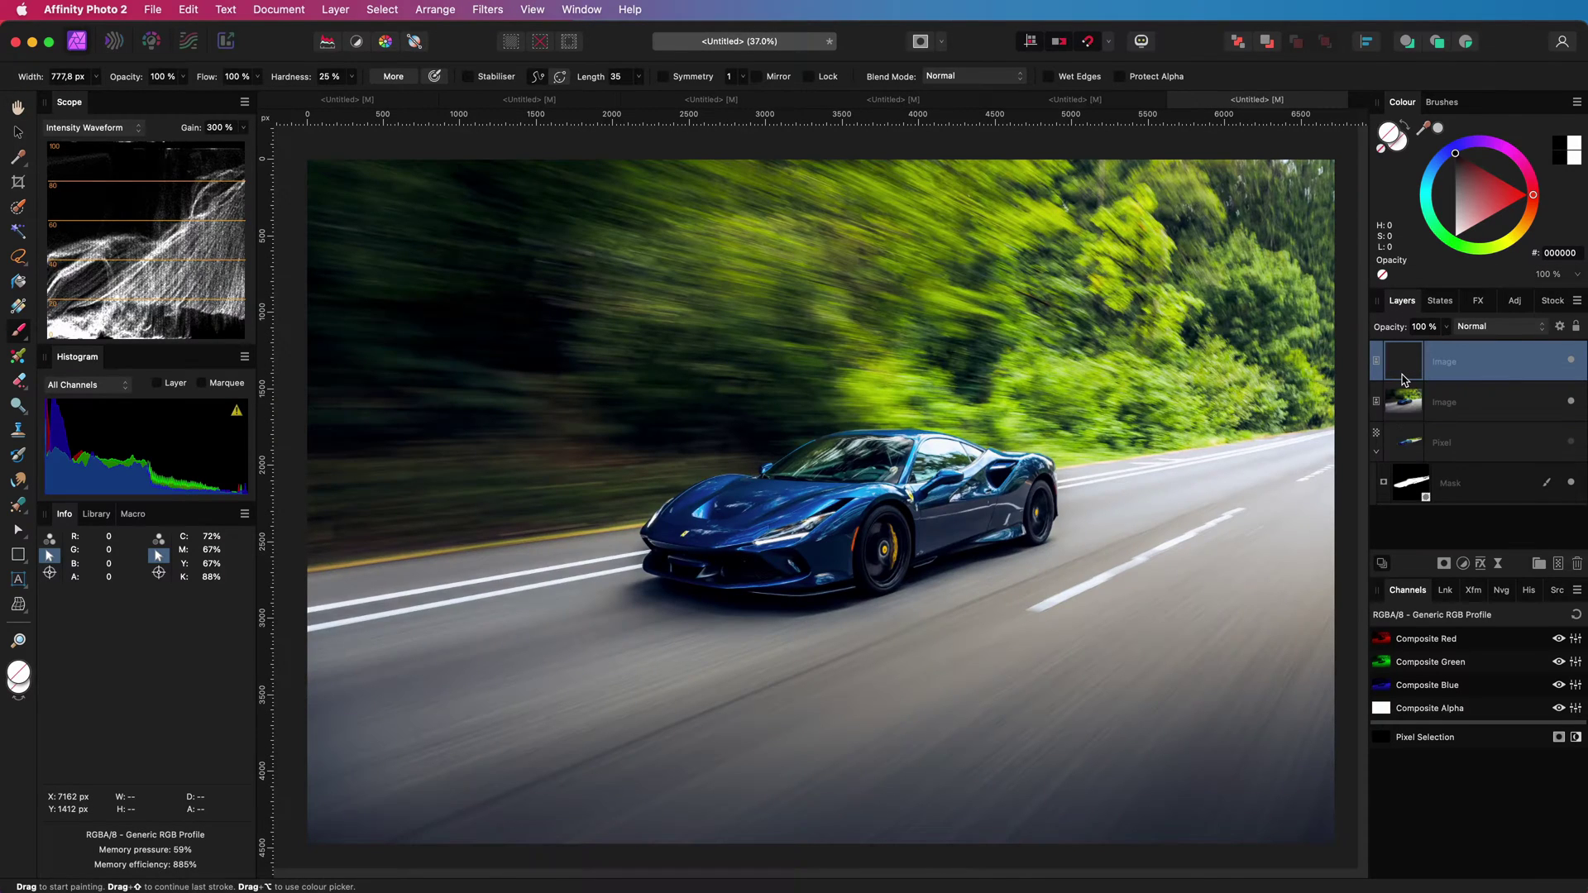
right_click(1404, 381)
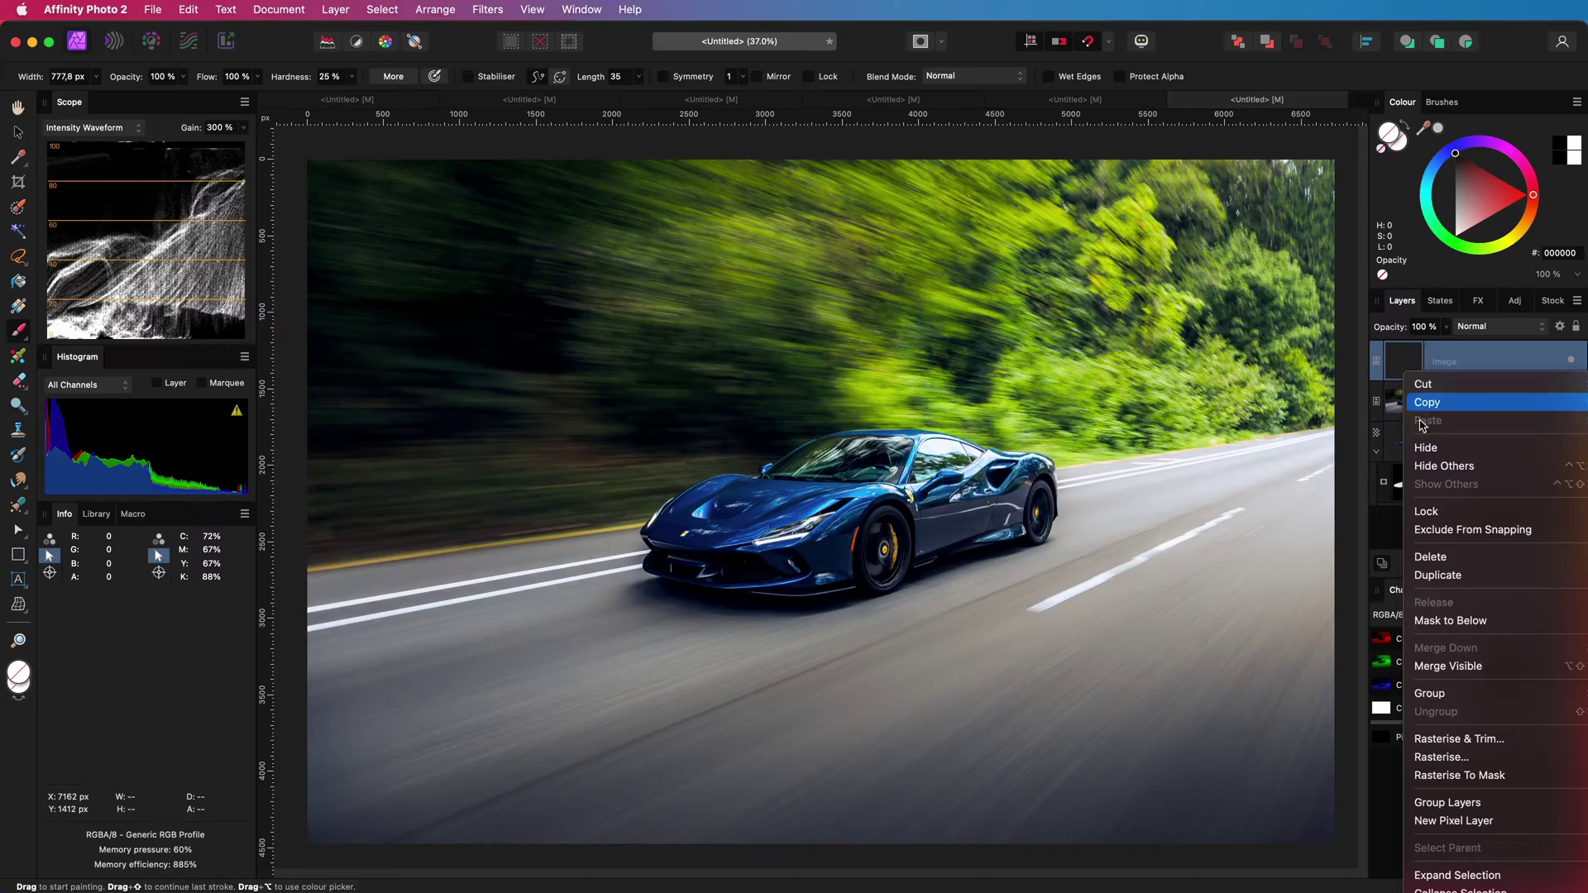
left_click(1459, 737)
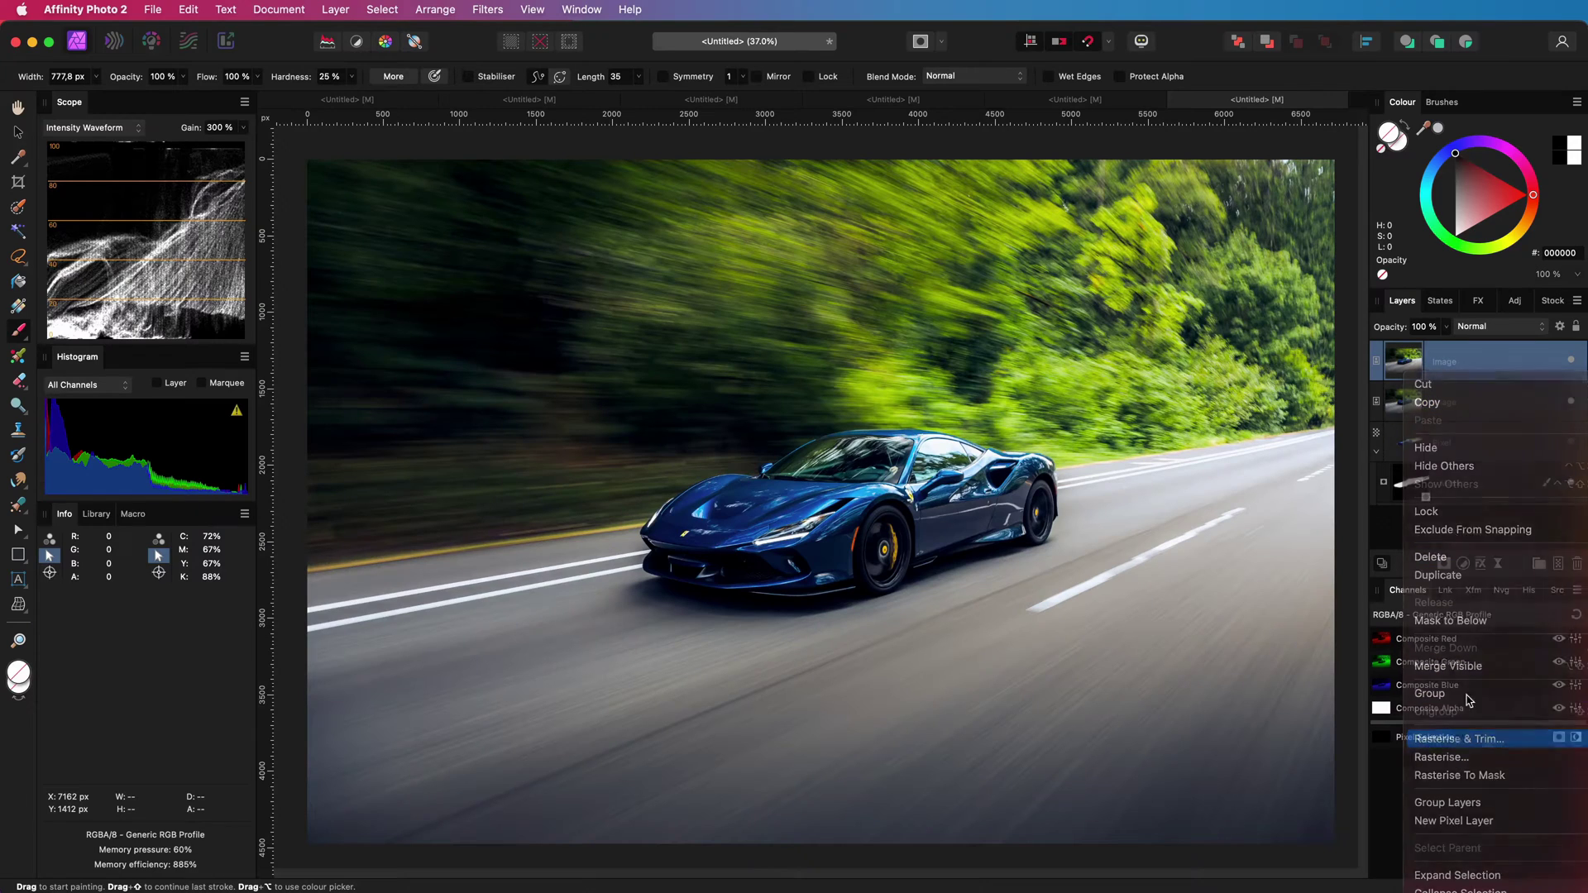
- Preview the Cool, Extreme and Crazy tone-mapping presets on the car photo
left_click(187, 47)
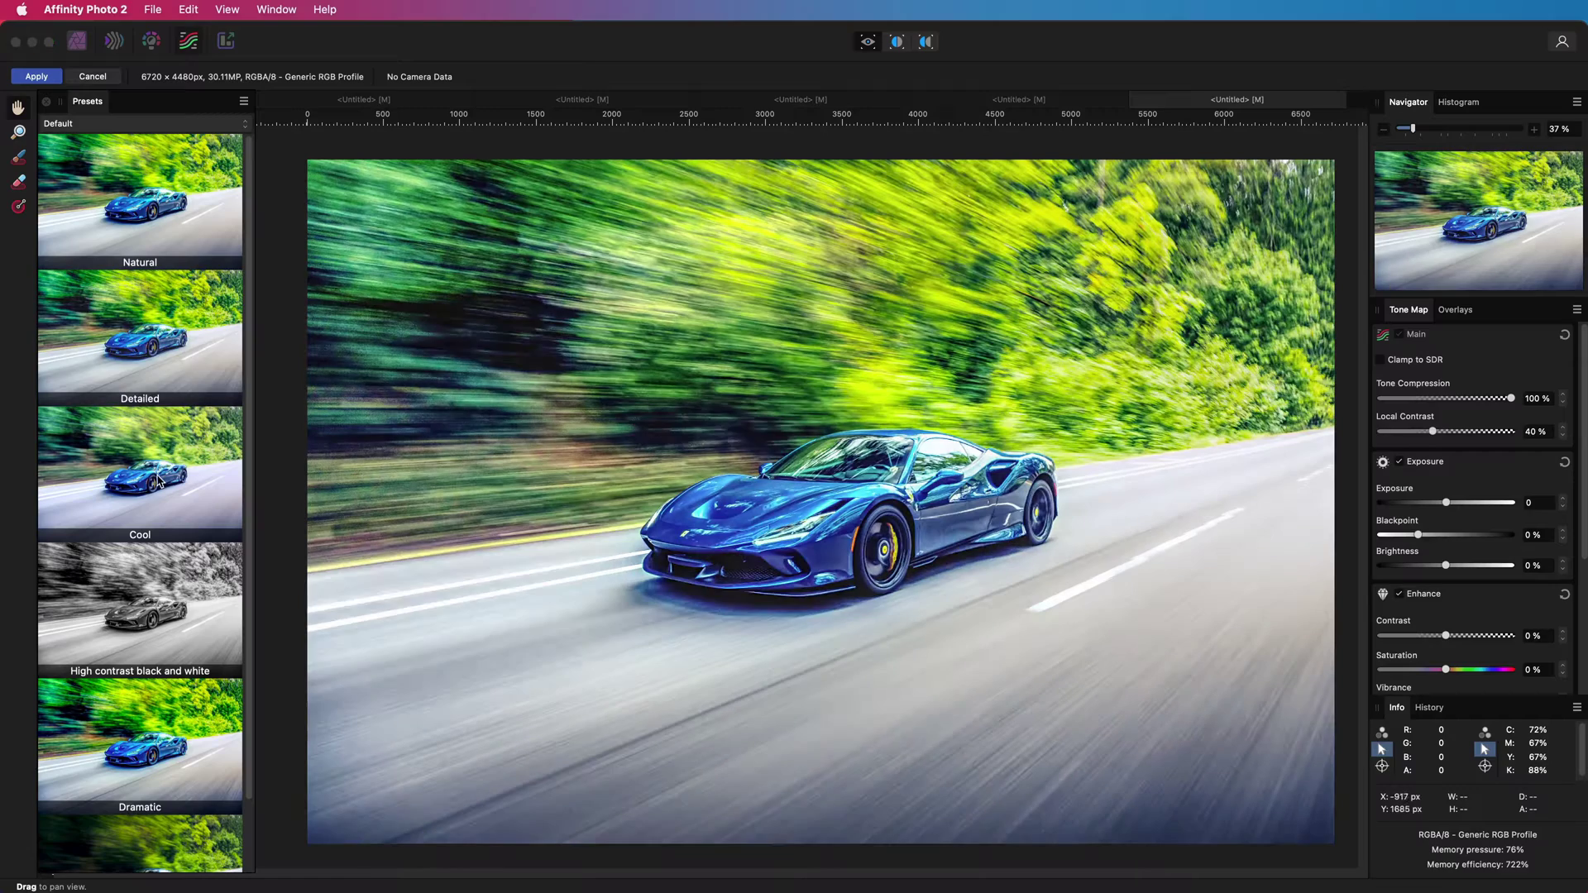
left_click(168, 485)
left_click(140, 123)
left_click(66, 163)
left_click(152, 799)
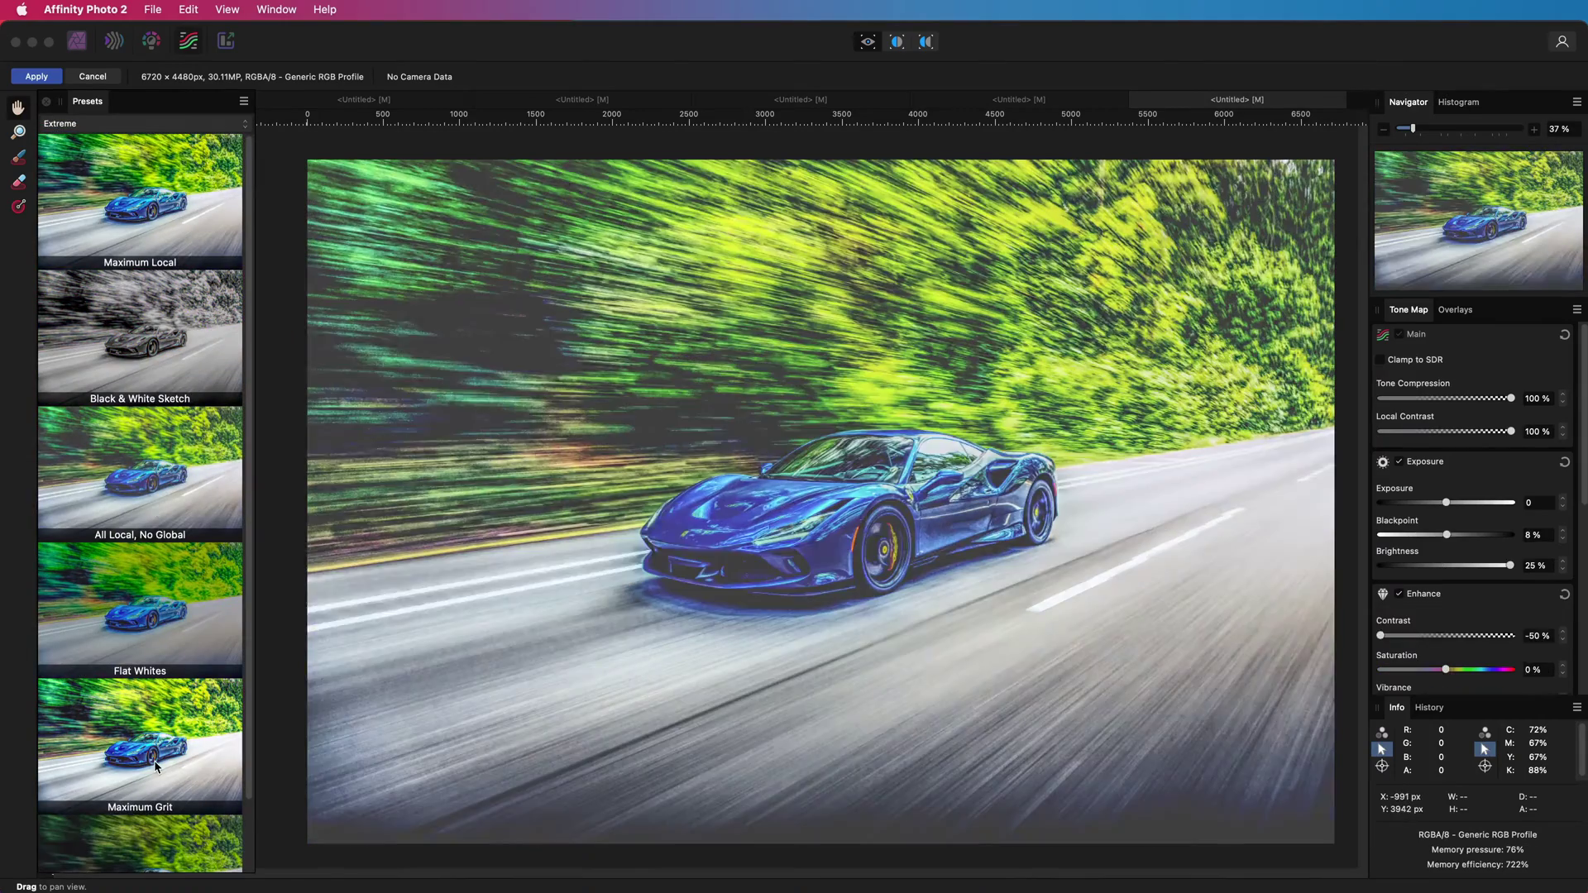
left_click(141, 124)
left_click(75, 178)
scroll(141, 496, "down", 10)
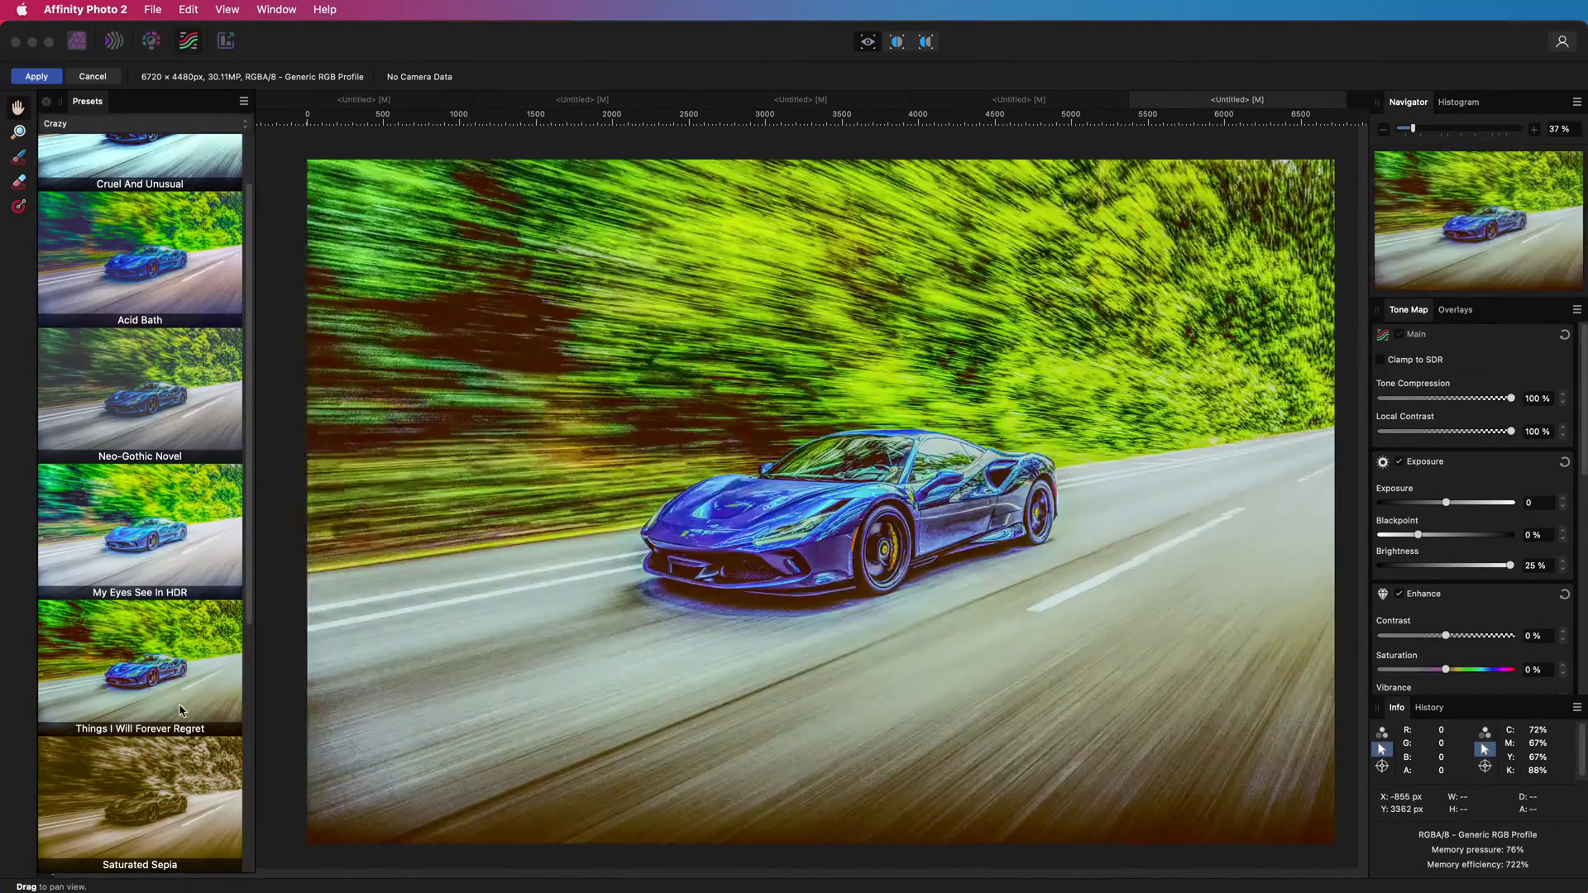
left_click(171, 792)
scroll(141, 497, "up", 5)
left_click(141, 206)
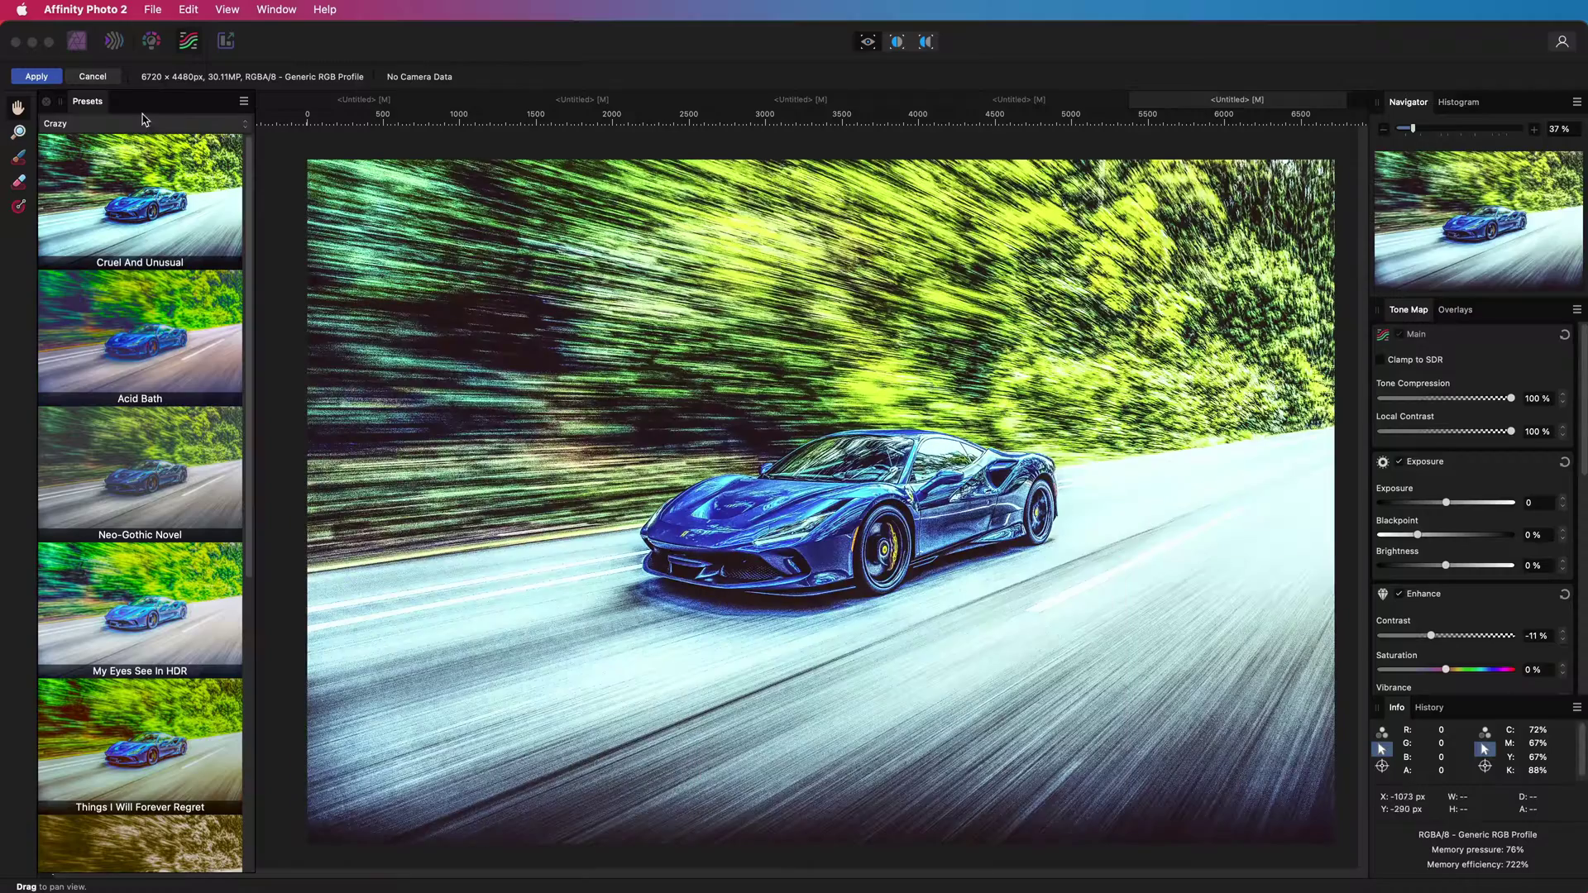
- Apply the Default > Natural tone-mapping preset to the car layer
left_click(141, 123)
left_click(66, 107)
left_click(132, 219)
left_click(36, 76)
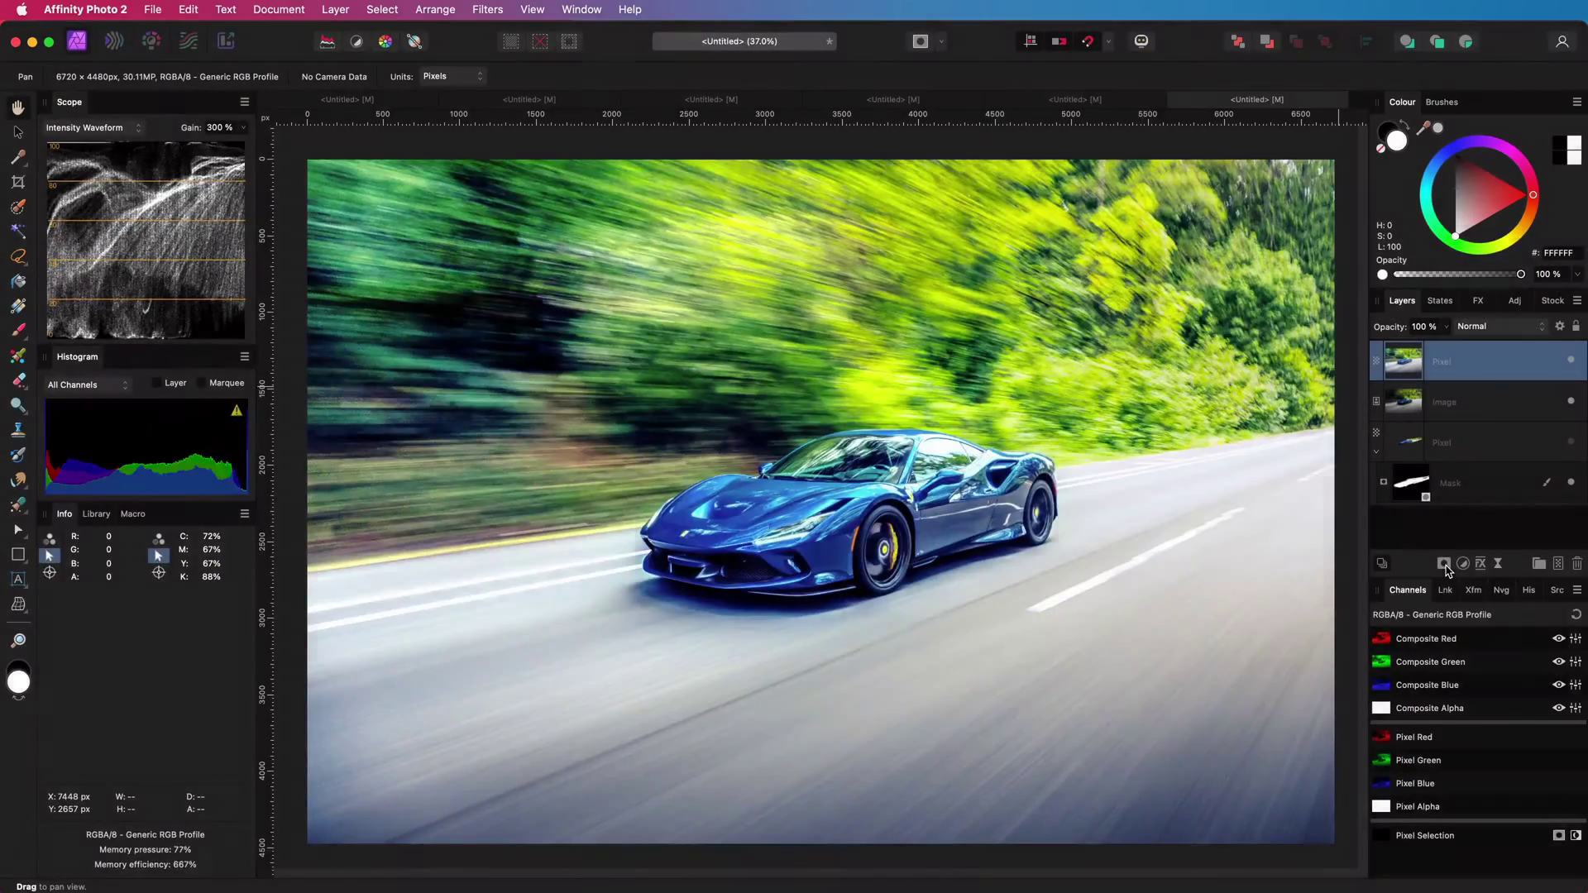
- Add an empty mask to the tone-mapped layer and paint white over the blue car
left_click(1443, 563)
left_click(1472, 588)
key("b")
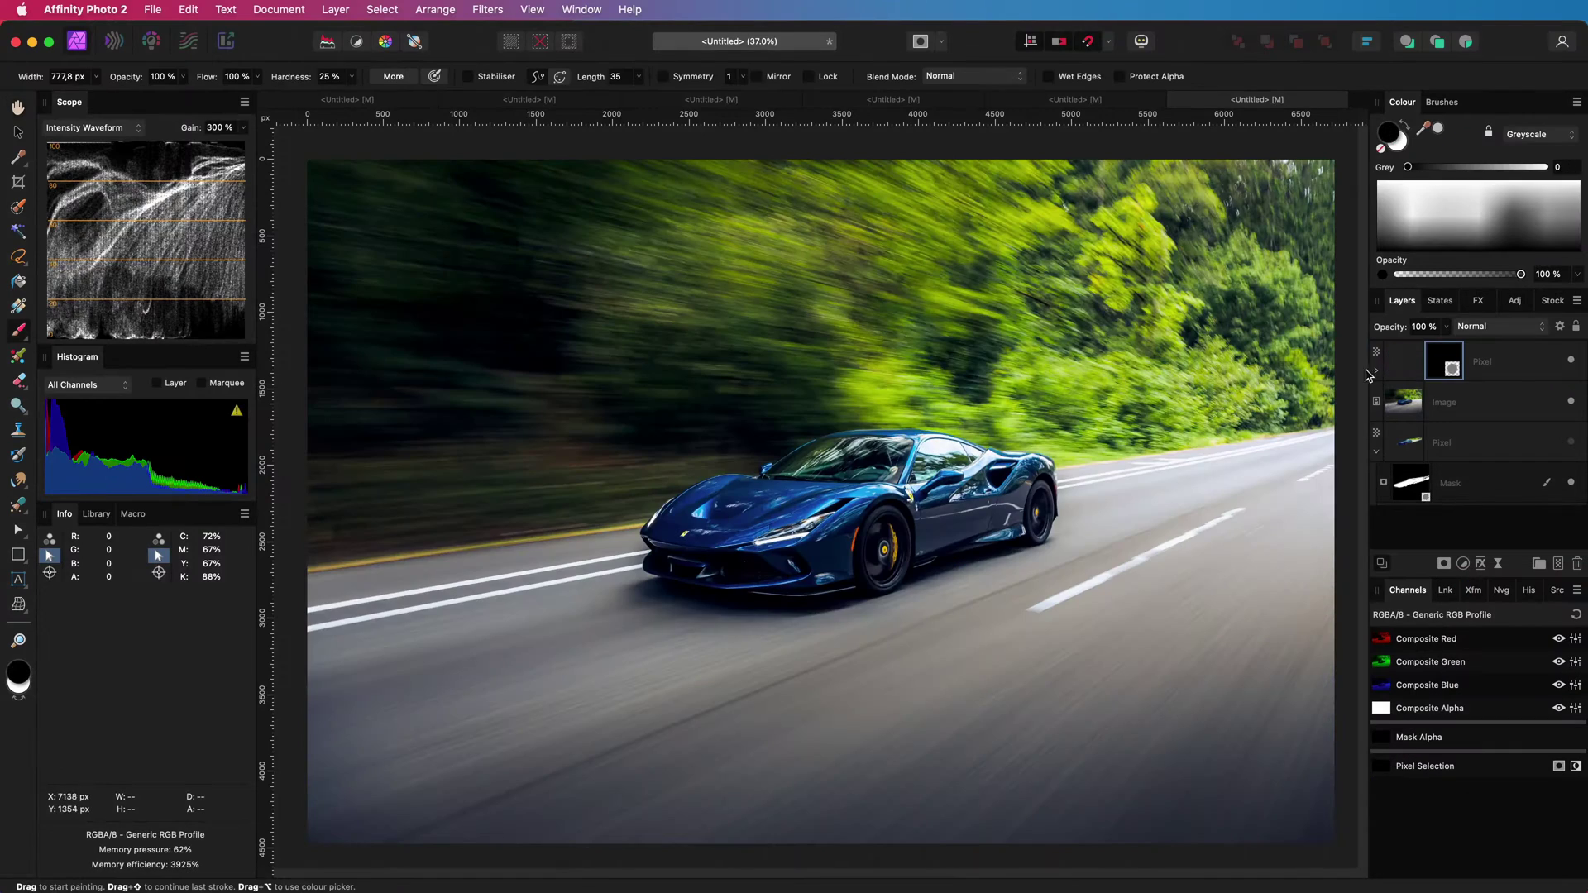
left_click(1374, 372)
key("x")
key("]")
mouse_move(745, 533)
left_mouse_down()
mouse_move(1001, 509)
mouse_move(752, 538)
mouse_move(794, 529)
left_mouse_up()
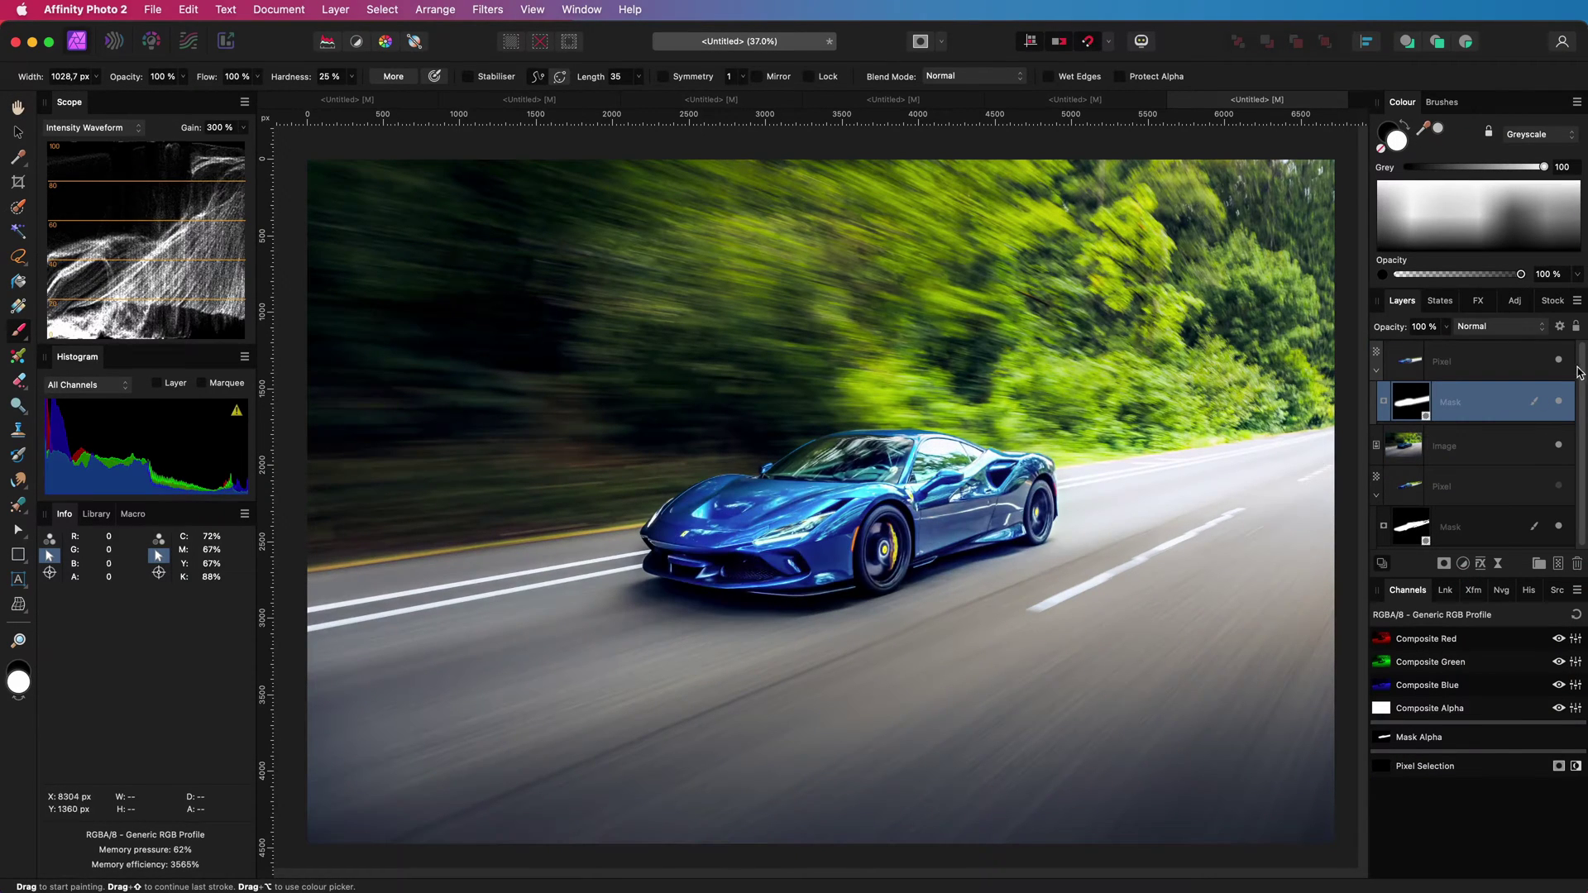
- Paint black with a smaller brush to clean up the mask edge at the car's nose
key("x")
key("]")
key("]")
key("]")
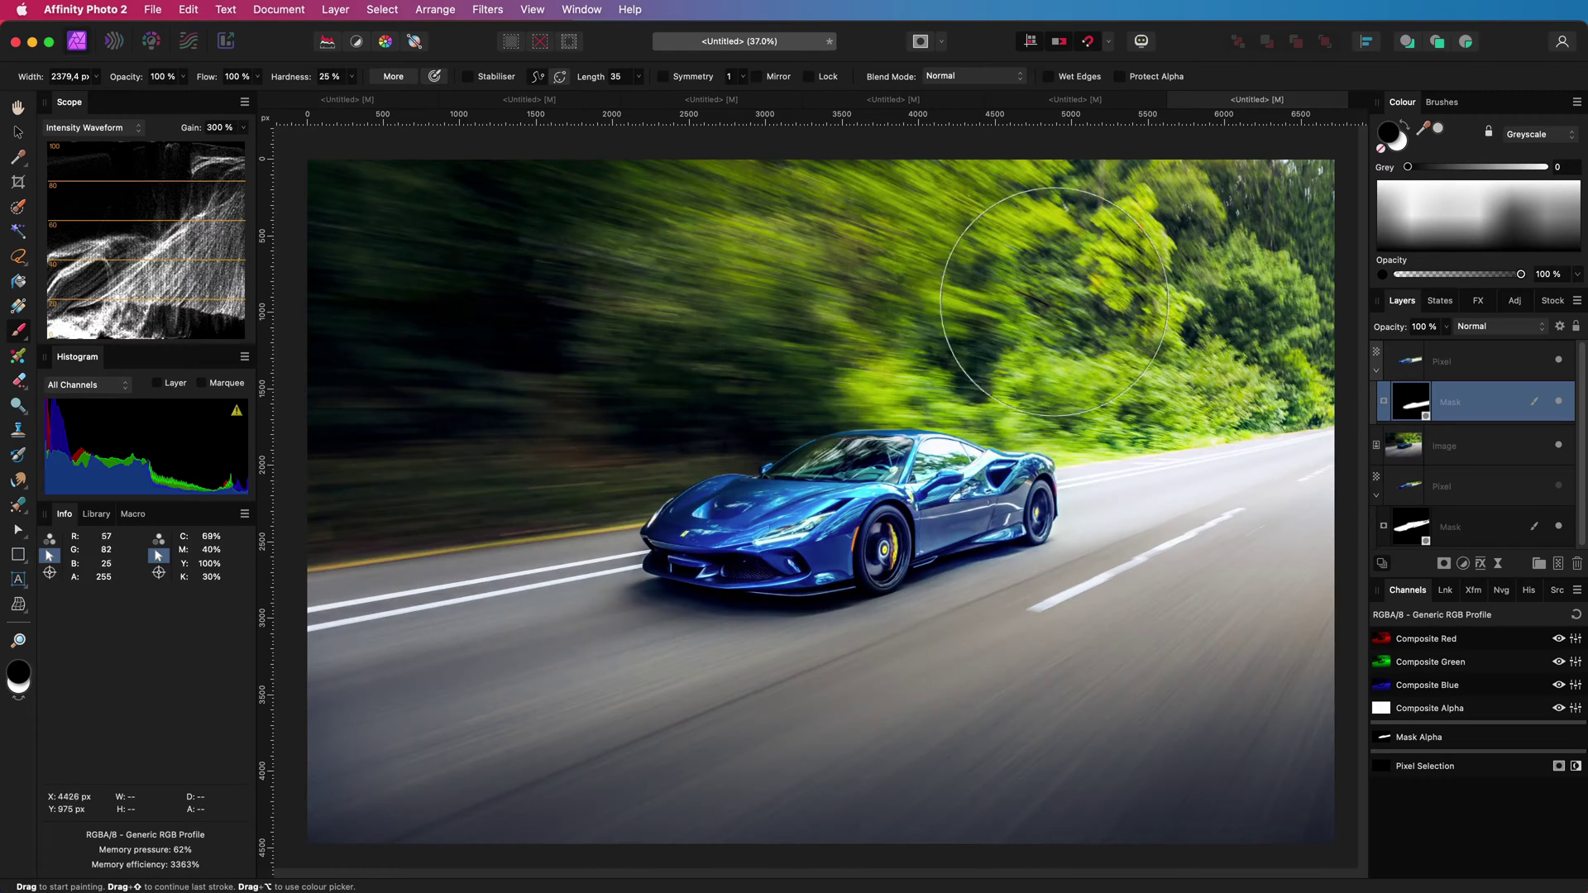
key("bracketleft")
key("bracketleft")
key("bracketleft")
key("bracketleft")
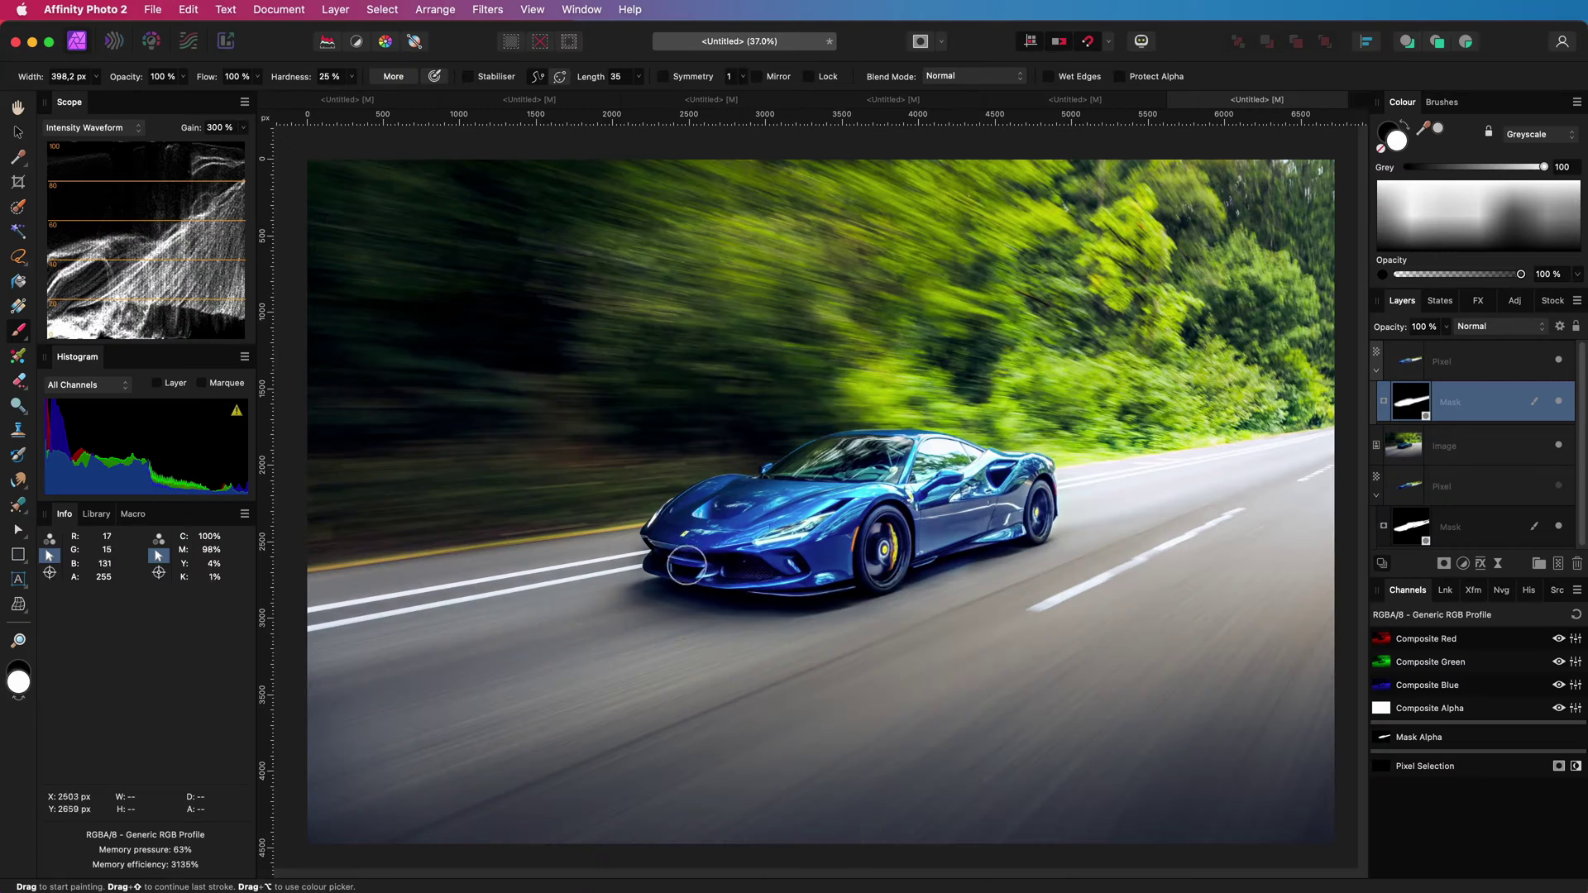
left_click_drag(670, 548, 622, 537)
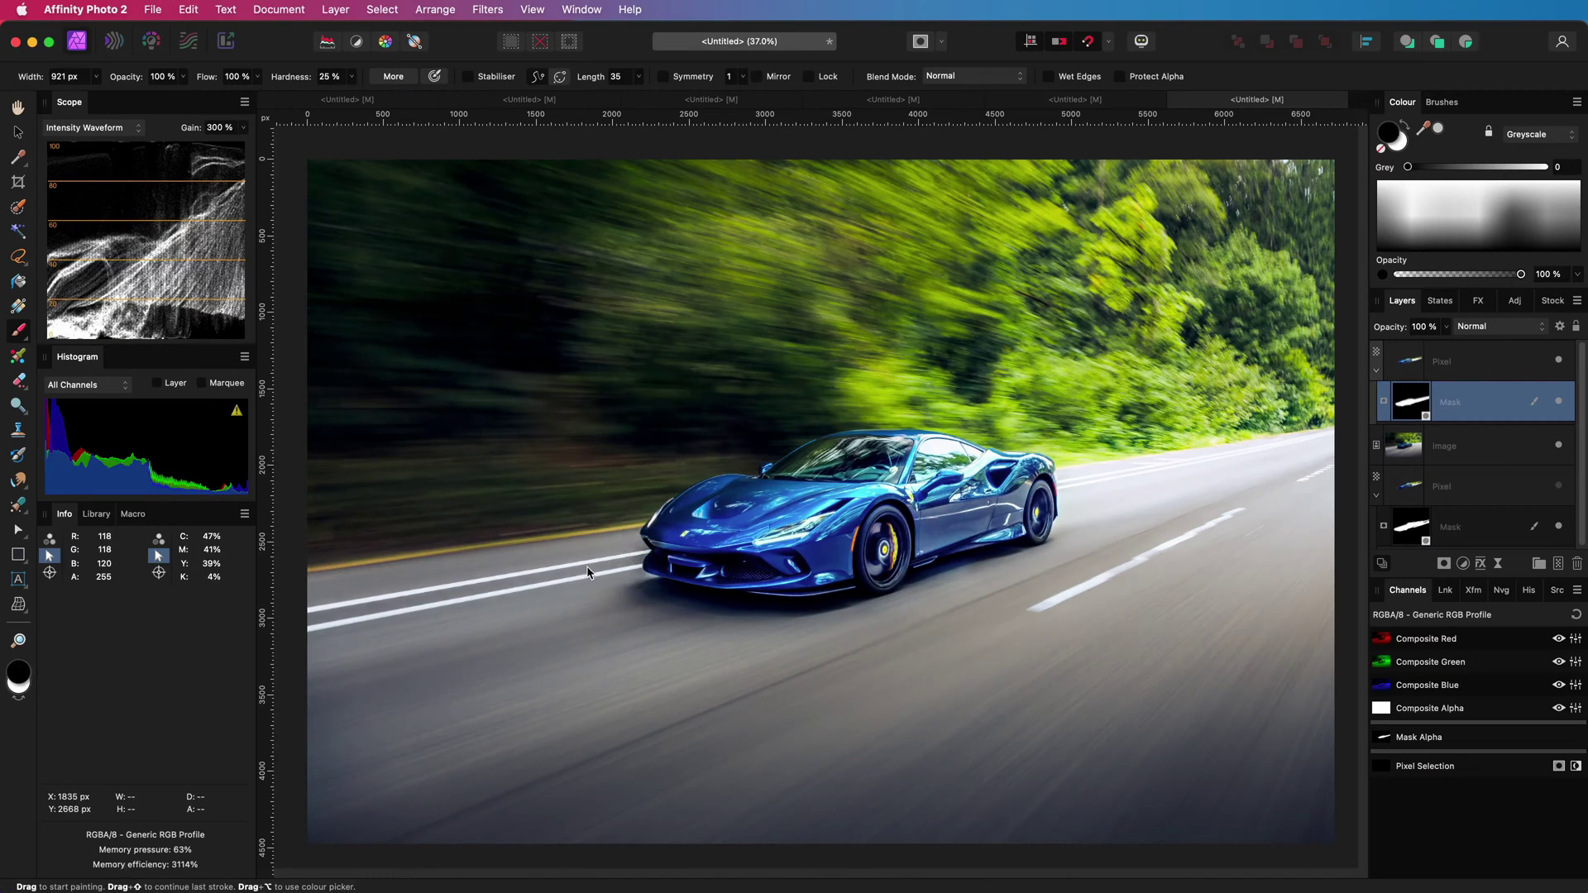